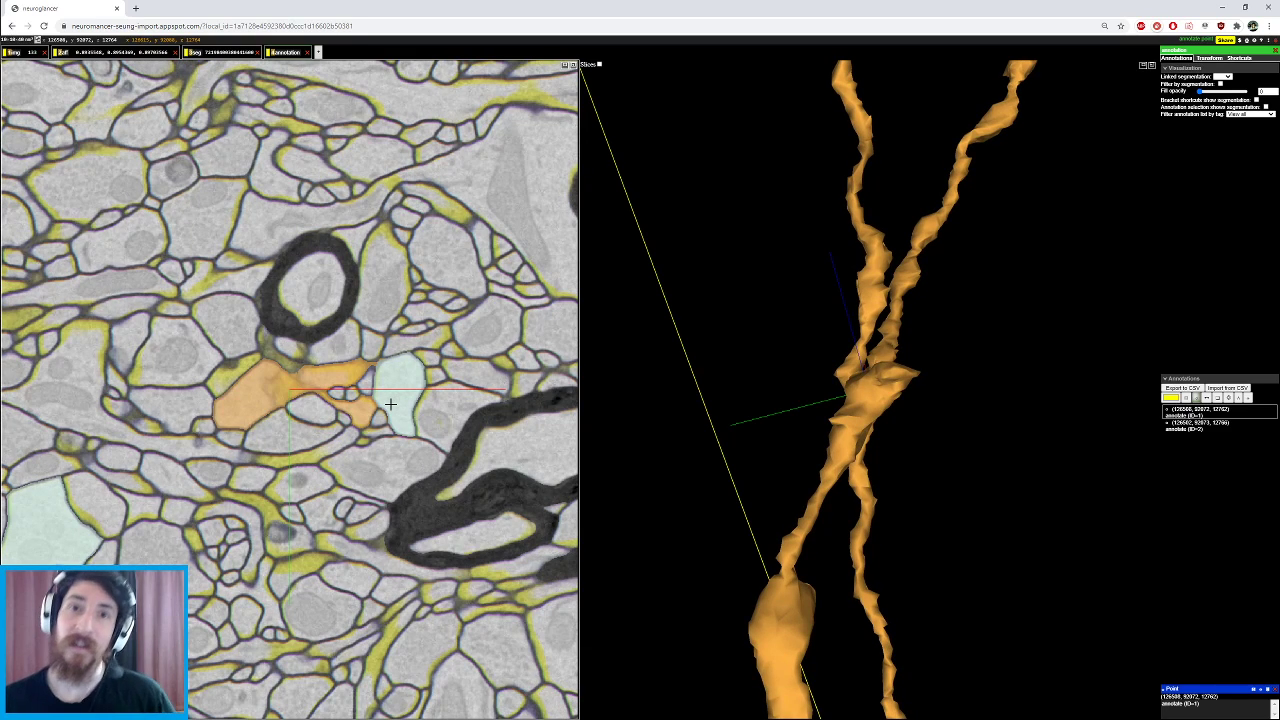
- Examine the orange segment across neighbouring image slices and from several angles of its 3D mesh around the suspected merge
left_click_drag(852, 385, 866, 410)
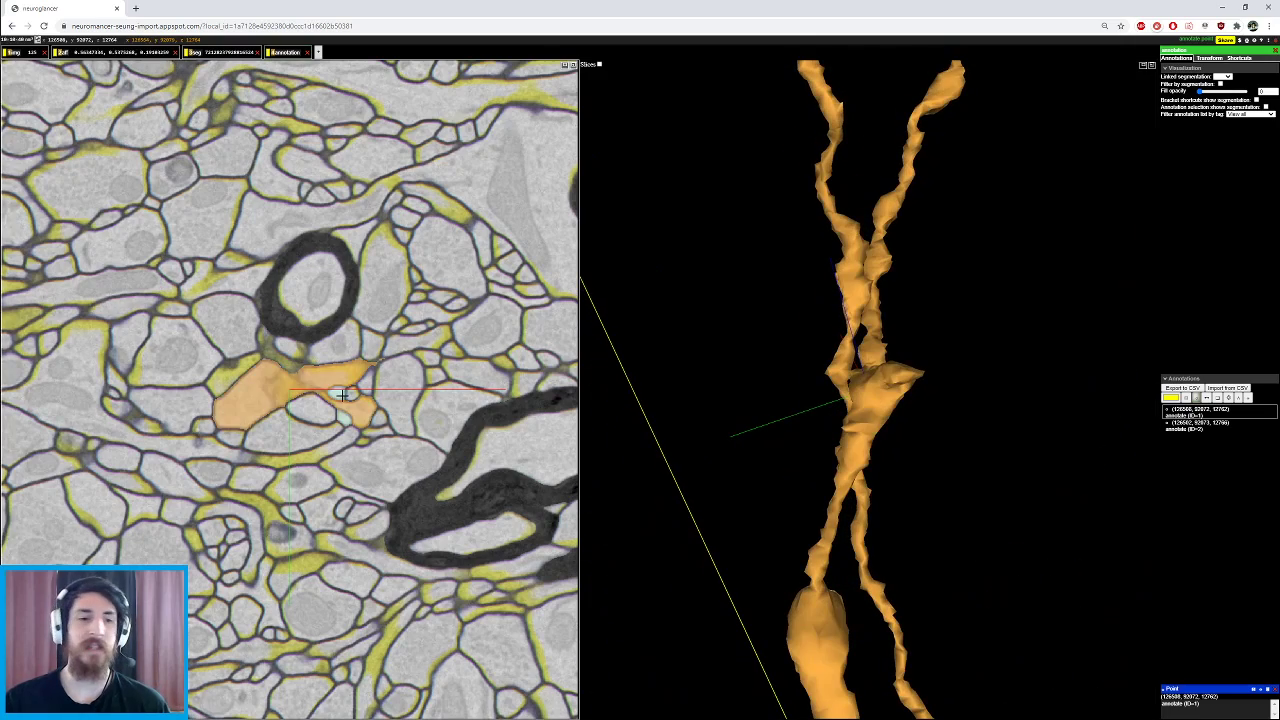
scroll(344, 396, "down", 2)
scroll(339, 400, "up", 1)
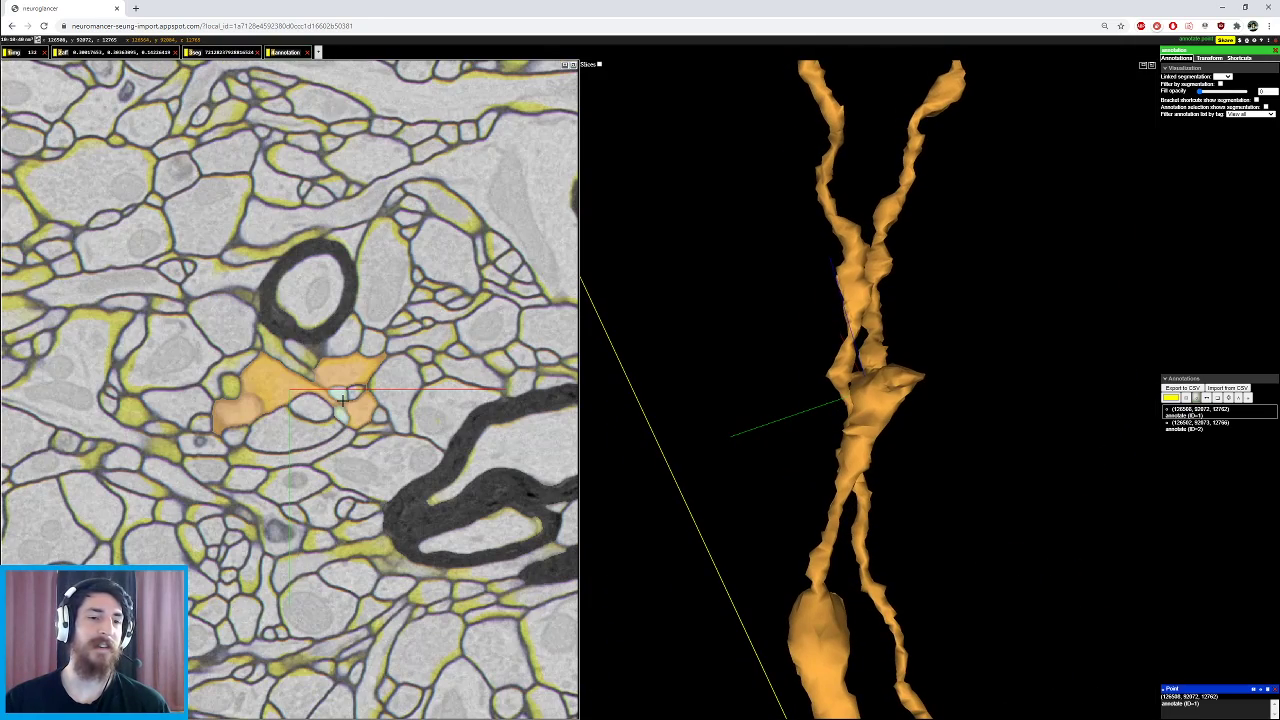
scroll(342, 398, "down", 4)
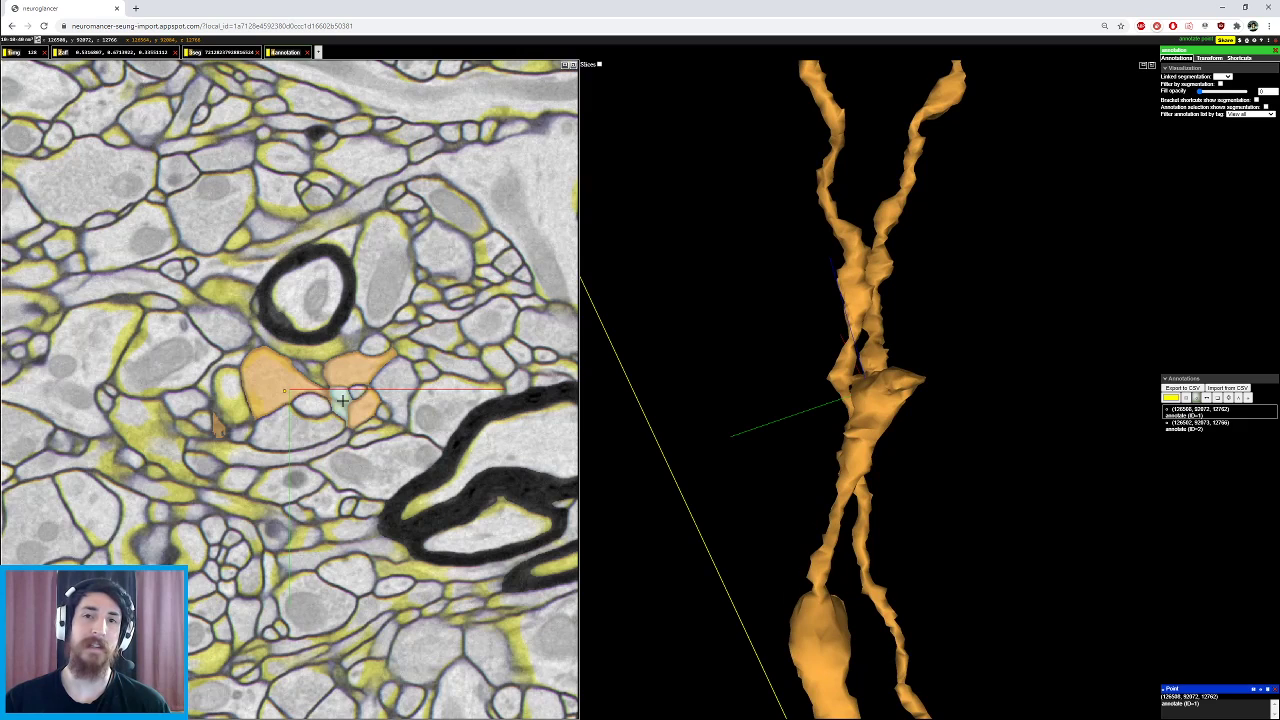
scroll(343, 401, "down", 1)
mouse_move(874, 378)
left_mouse_down()
mouse_move(955, 395)
mouse_move(832, 362)
mouse_move(950, 372)
mouse_move(852, 368)
left_mouse_up()
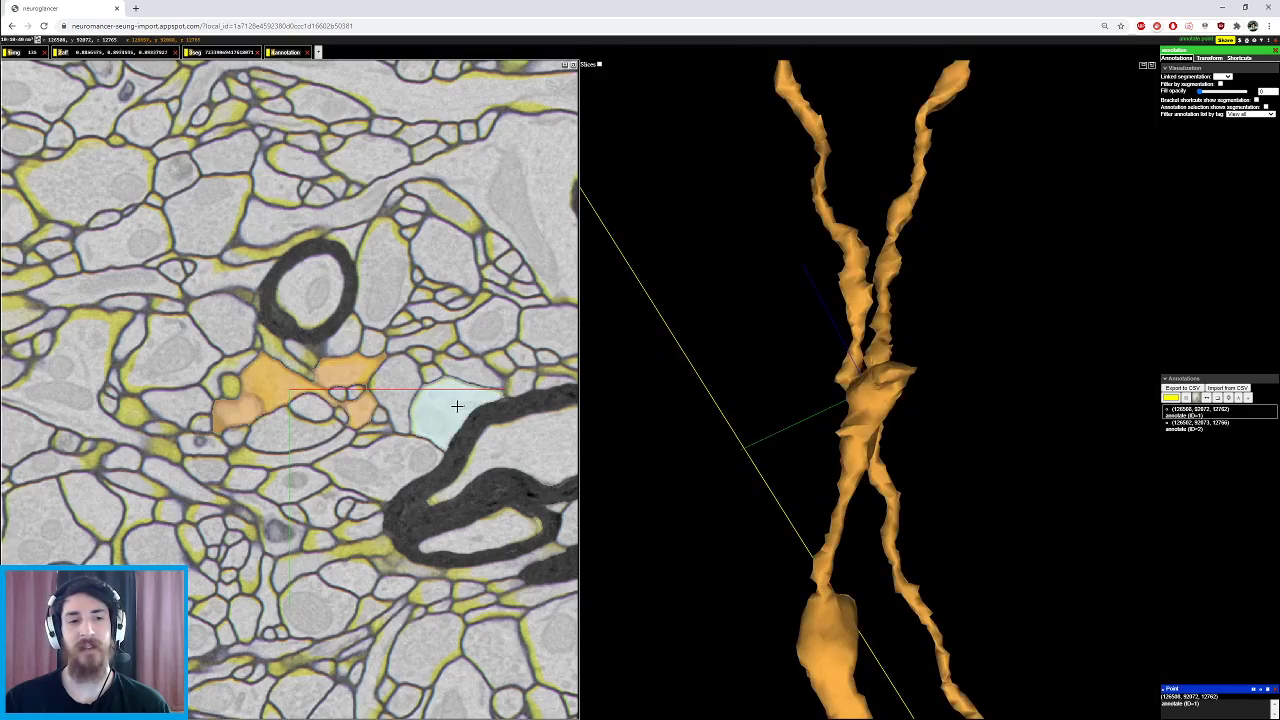
scroll(399, 404, "down", 2)
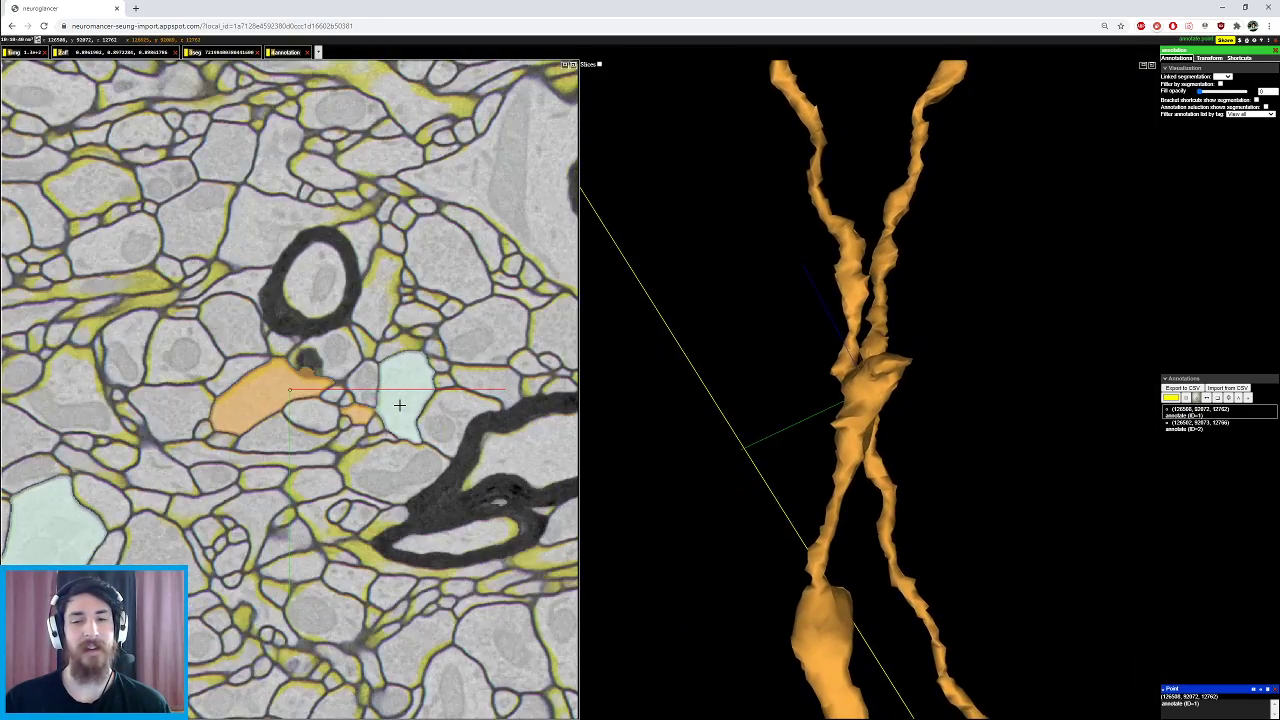
scroll(399, 404, "up", 4)
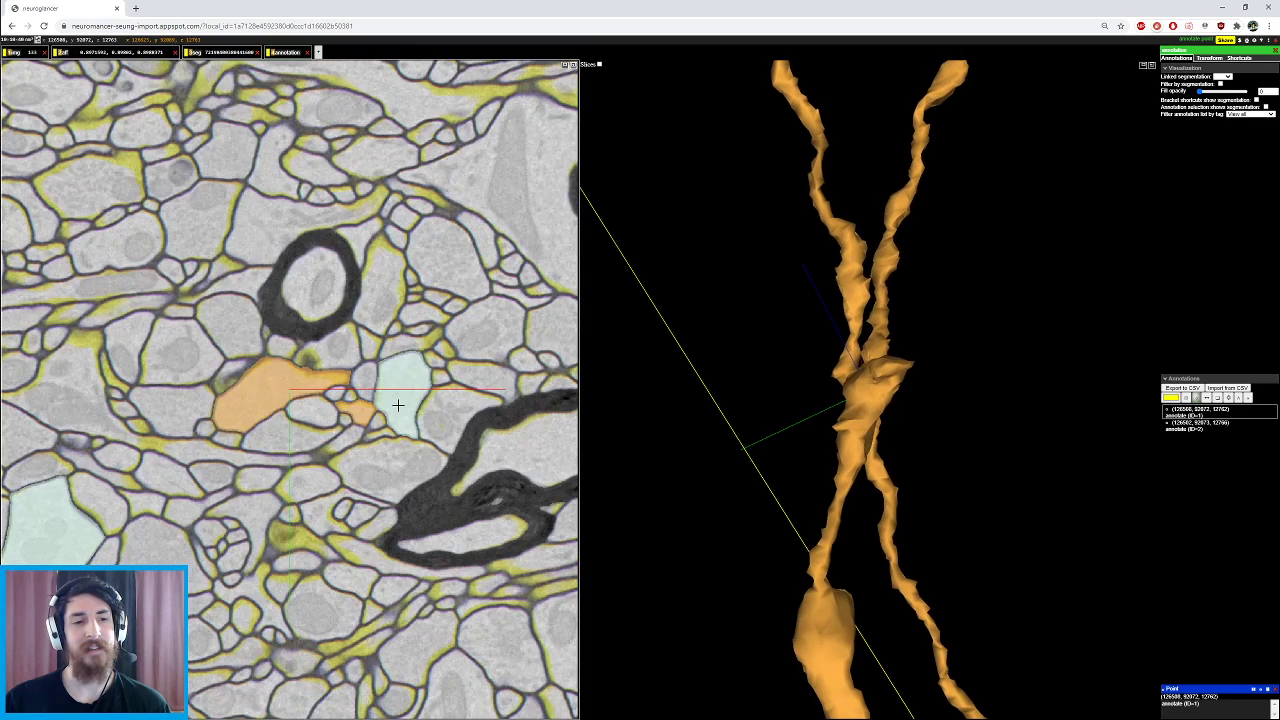
scroll(398, 405, "down", 1)
left_click_drag(915, 385, 848, 388)
left_click_drag(932, 350, 840, 368)
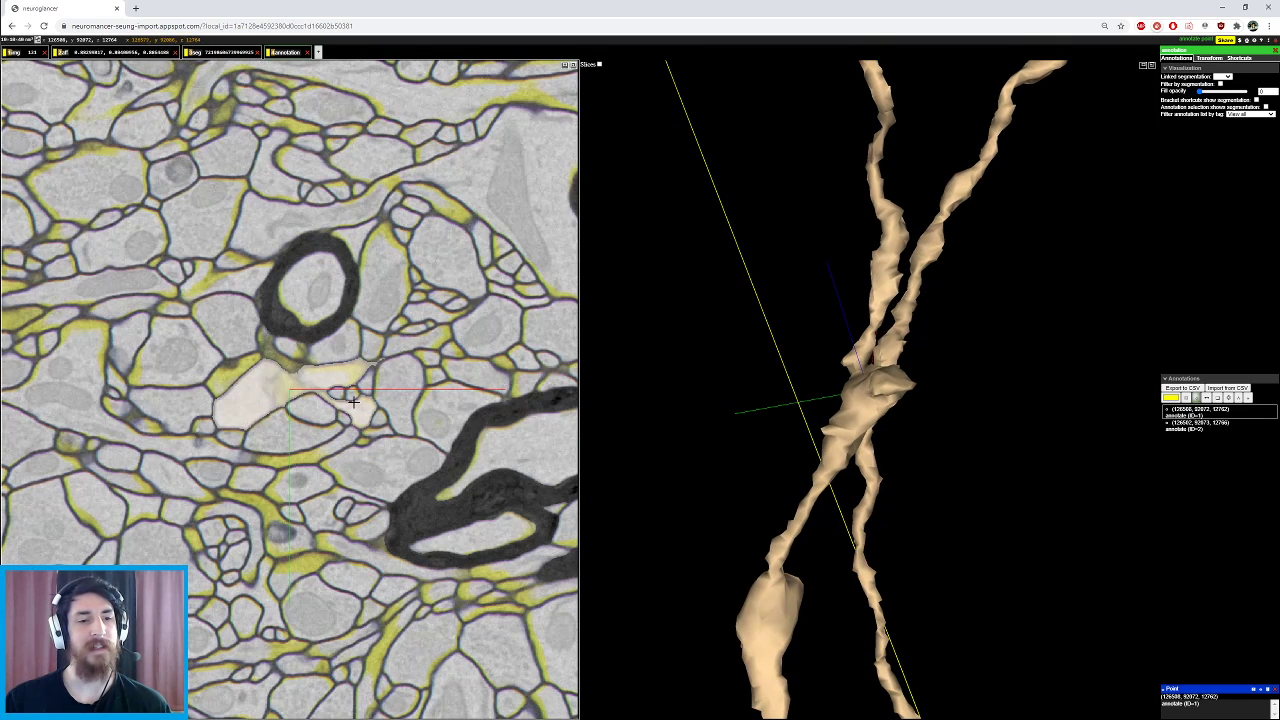
- Hide the overlay, segmentation and annotation layers and deselect the orange segment, leaving only the raw EM image in view
key("2")
key("2")
key("2")
key("1")
key("1")
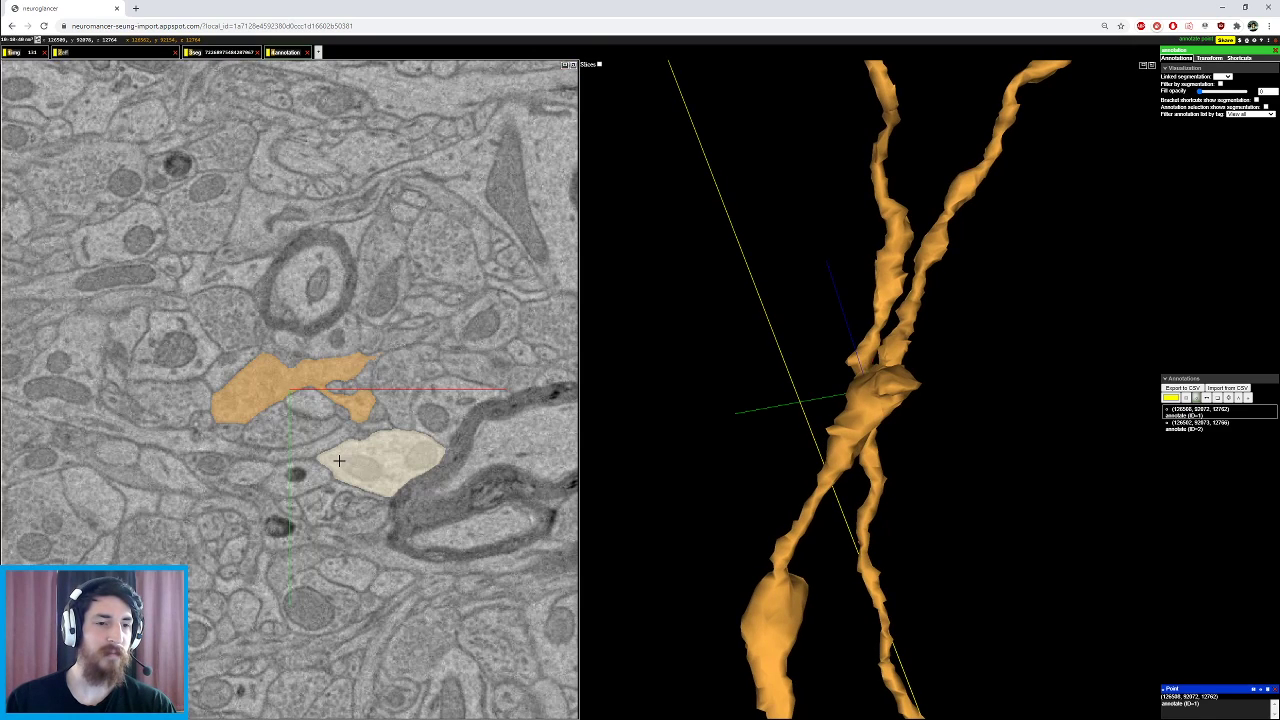
double_click(260, 388)
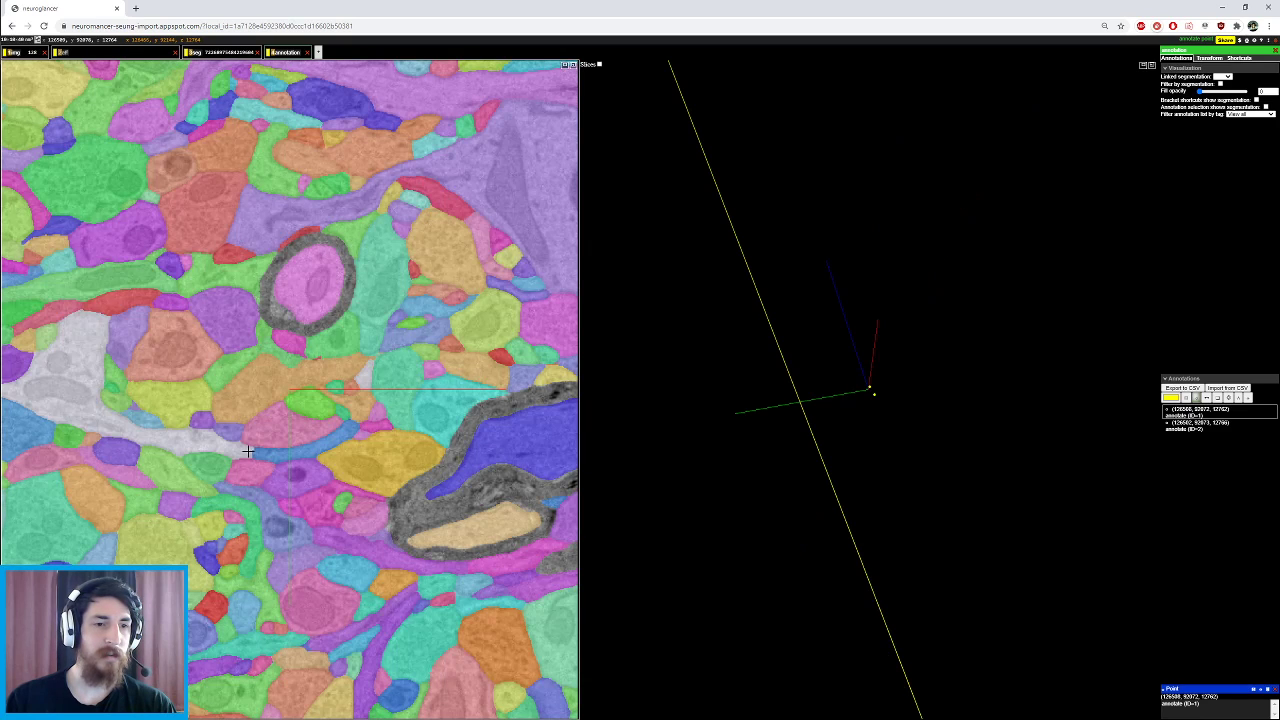
key("1")
key("1")
key("1")
key("3")
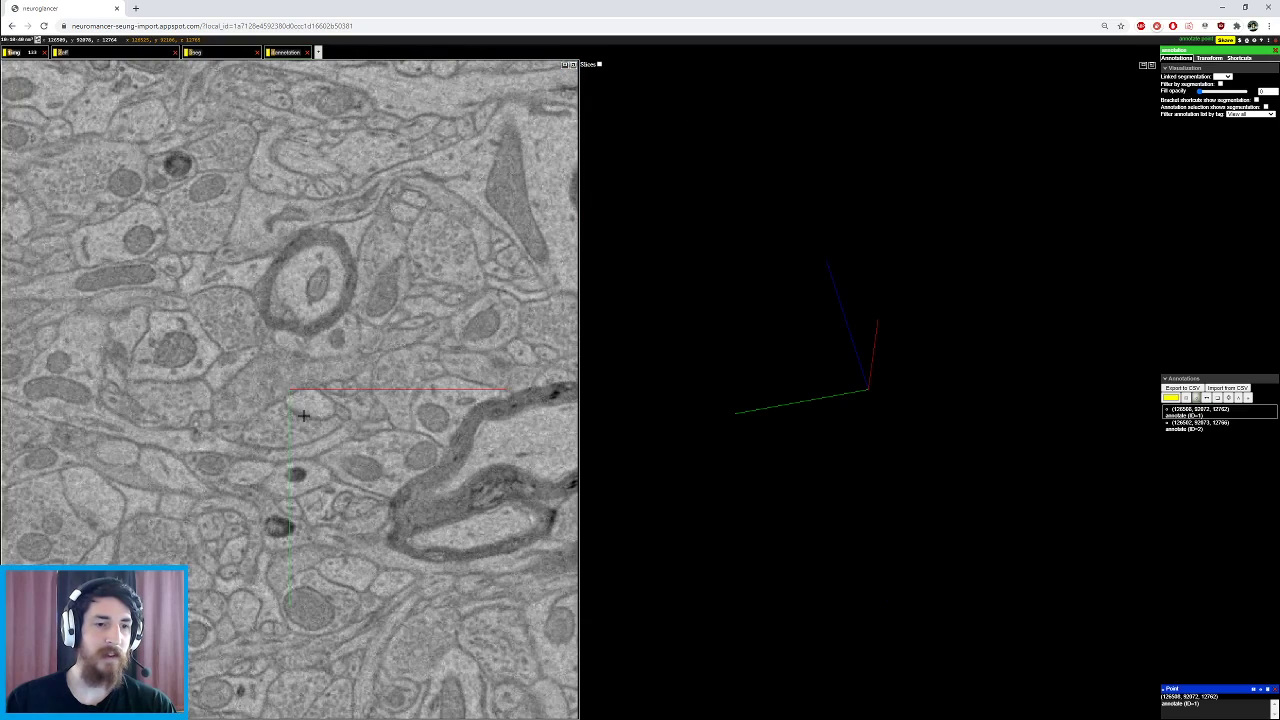
- Inspect the membranes near the axis origin through successive slices, in raw EM and with the overlay and segmentation layers shown
scroll(289, 373, "up", 4)
left_click_drag(294, 413, 303, 392)
scroll(297, 360, "down", 3)
scroll(310, 374, "up", 4)
scroll(311, 373, "down", 4)
scroll(311, 372, "up", 2)
scroll(311, 372, "up", 3)
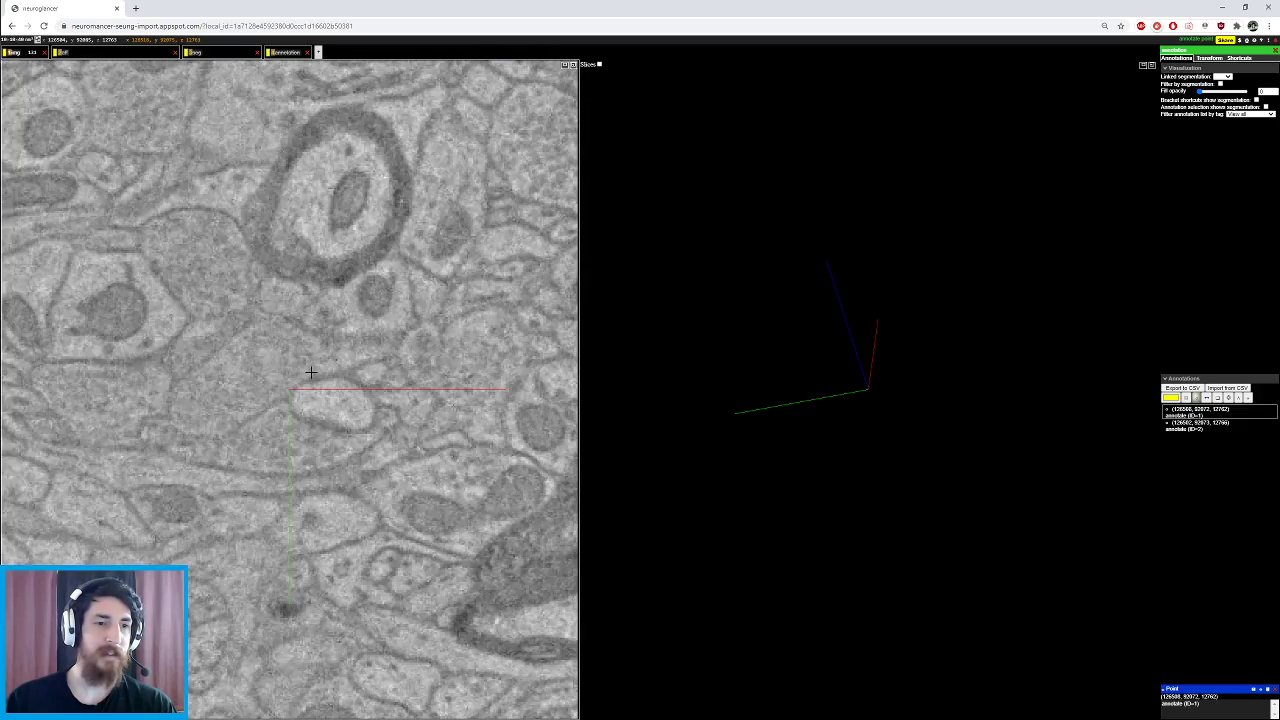
scroll(311, 372, "up", 3)
scroll(311, 372, "down", 3)
scroll(311, 372, "up", 3)
scroll(311, 372, "down", 3)
scroll(311, 372, "up", 4)
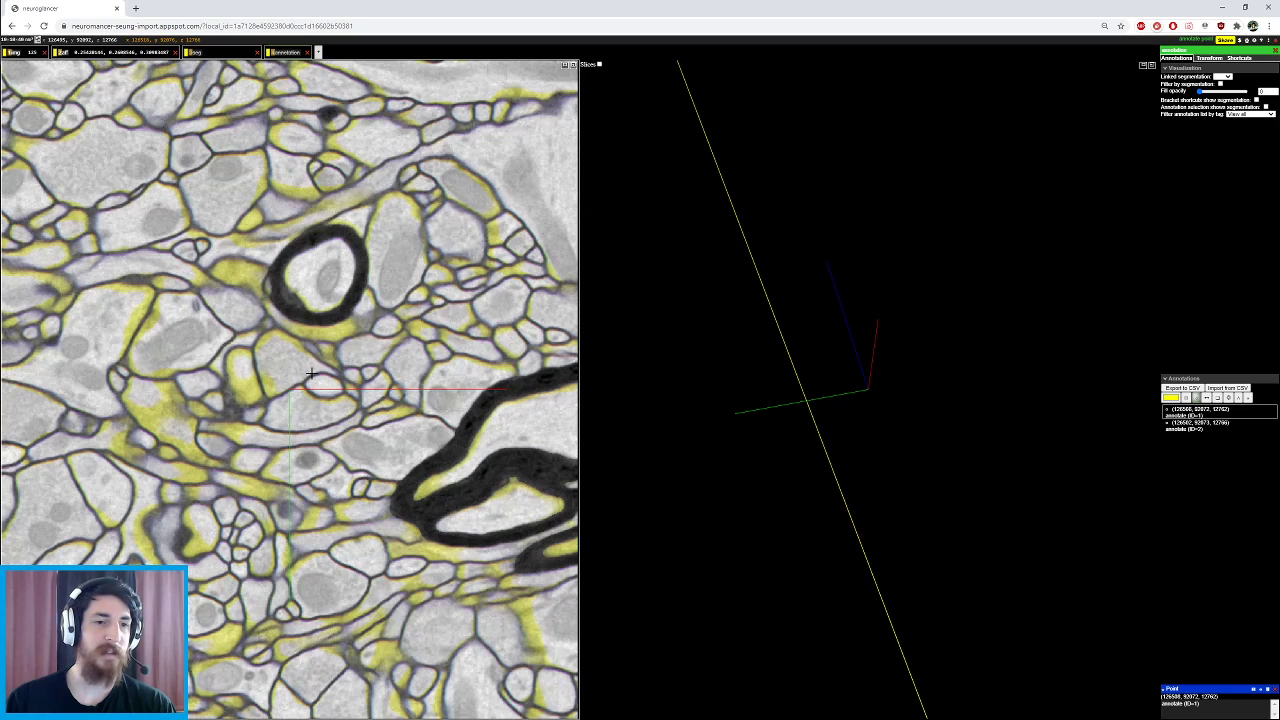
scroll(311, 373, "up", 1)
scroll(329, 382, "down", 1)
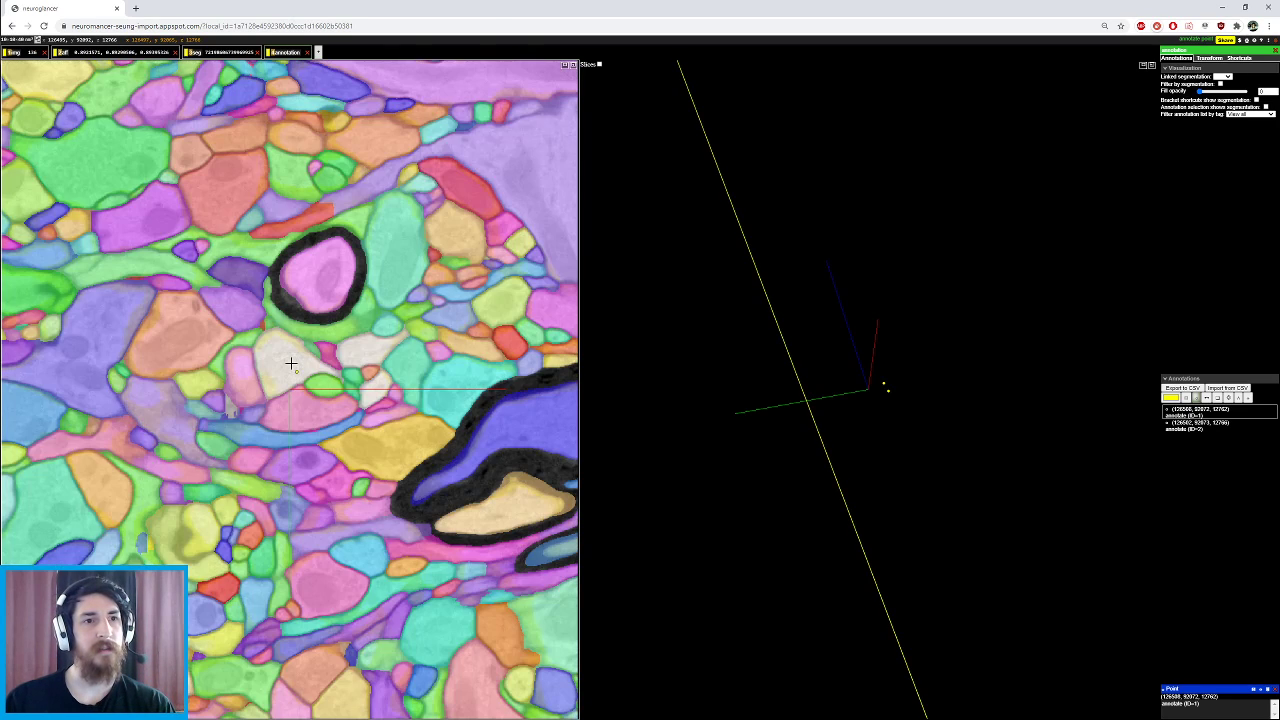
- Reselect the pale segment just above the axis origin and rotate its 3D mesh to view the merge between the branches
double_click(291, 363)
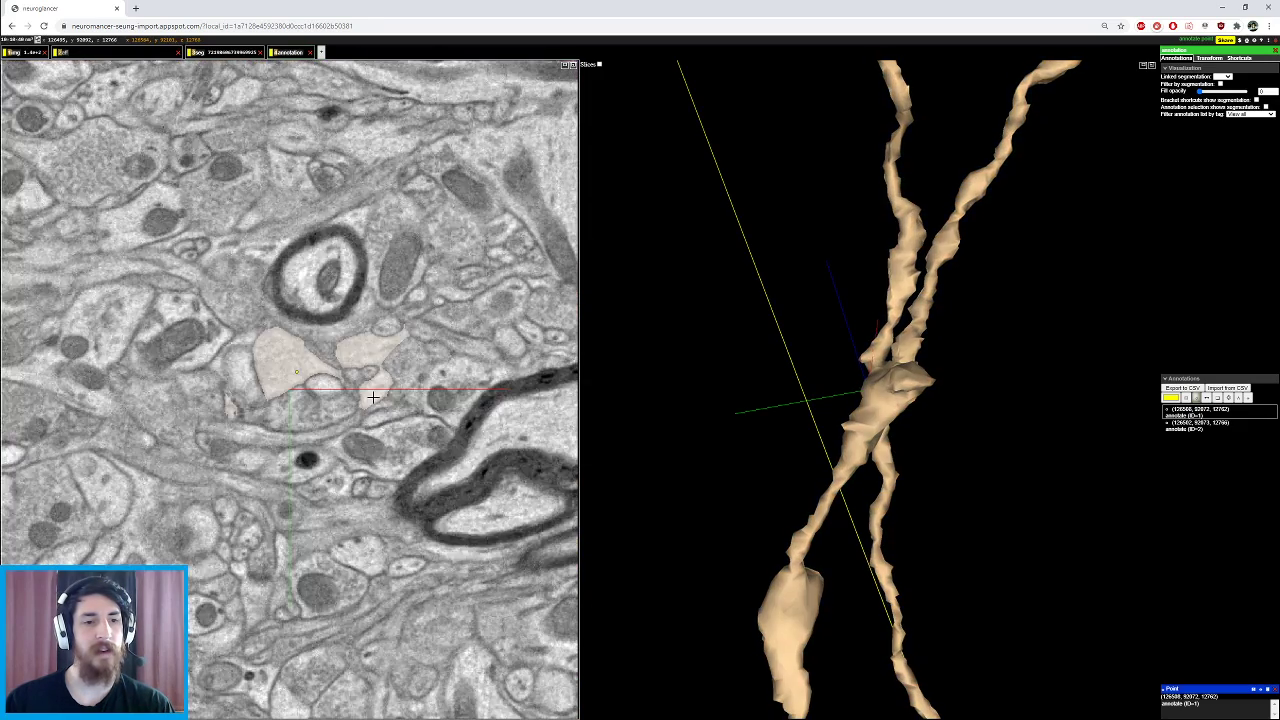
scroll(373, 397, "down", 2)
left_click_drag(710, 430, 765, 432)
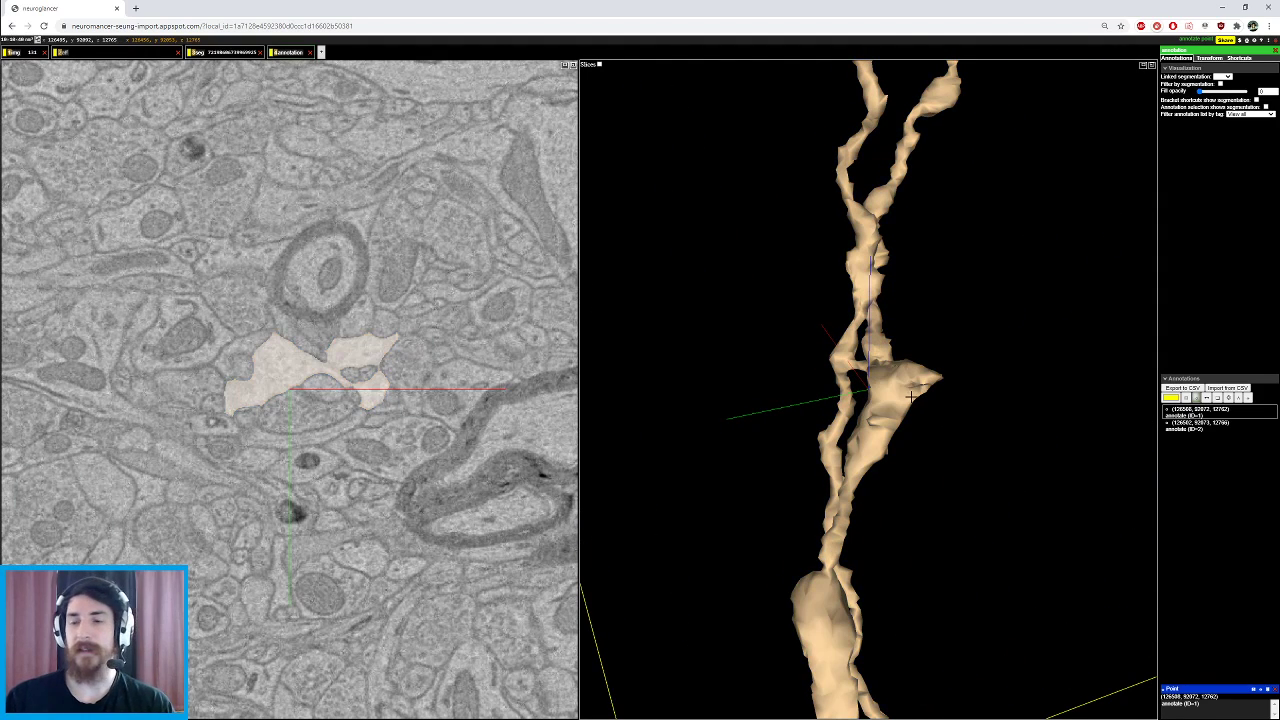
- Switch to File Explorer, open the Downloads folder, select raw-20201206T194014Z-001.zip and move the window clear of the working area
key("alt+Tab")
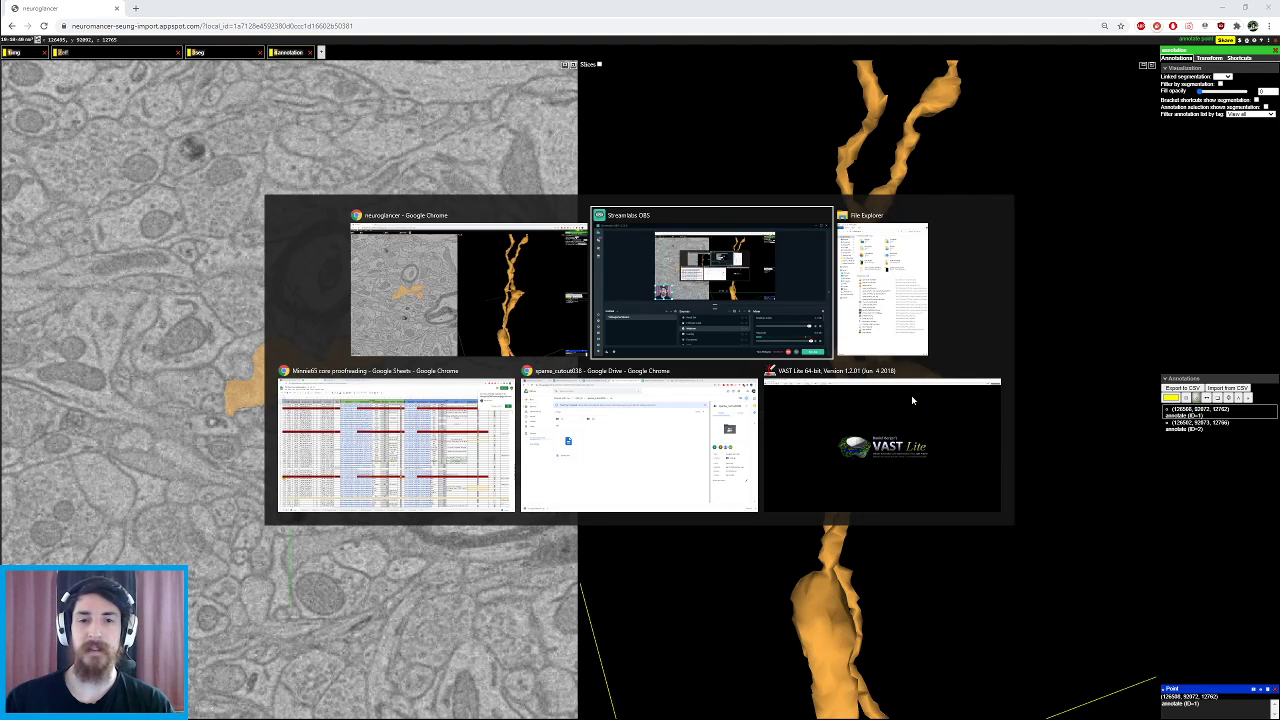
key("alt+Tab")
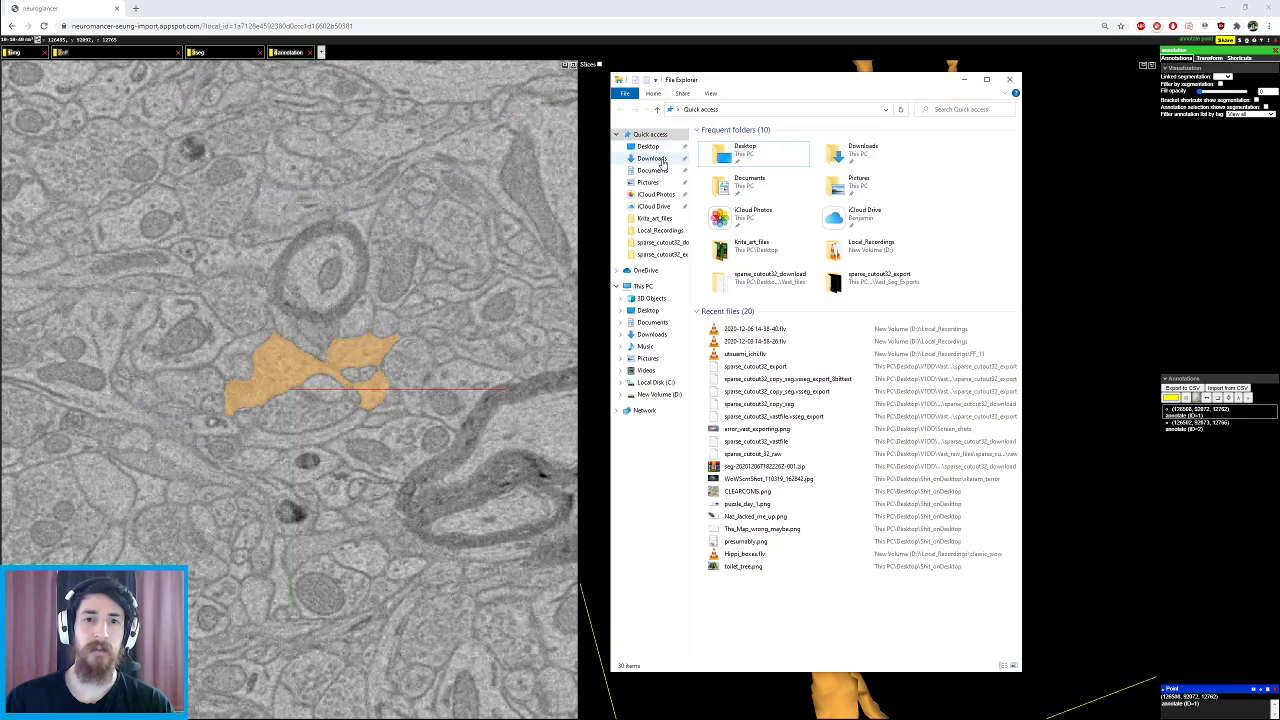
left_click(652, 158)
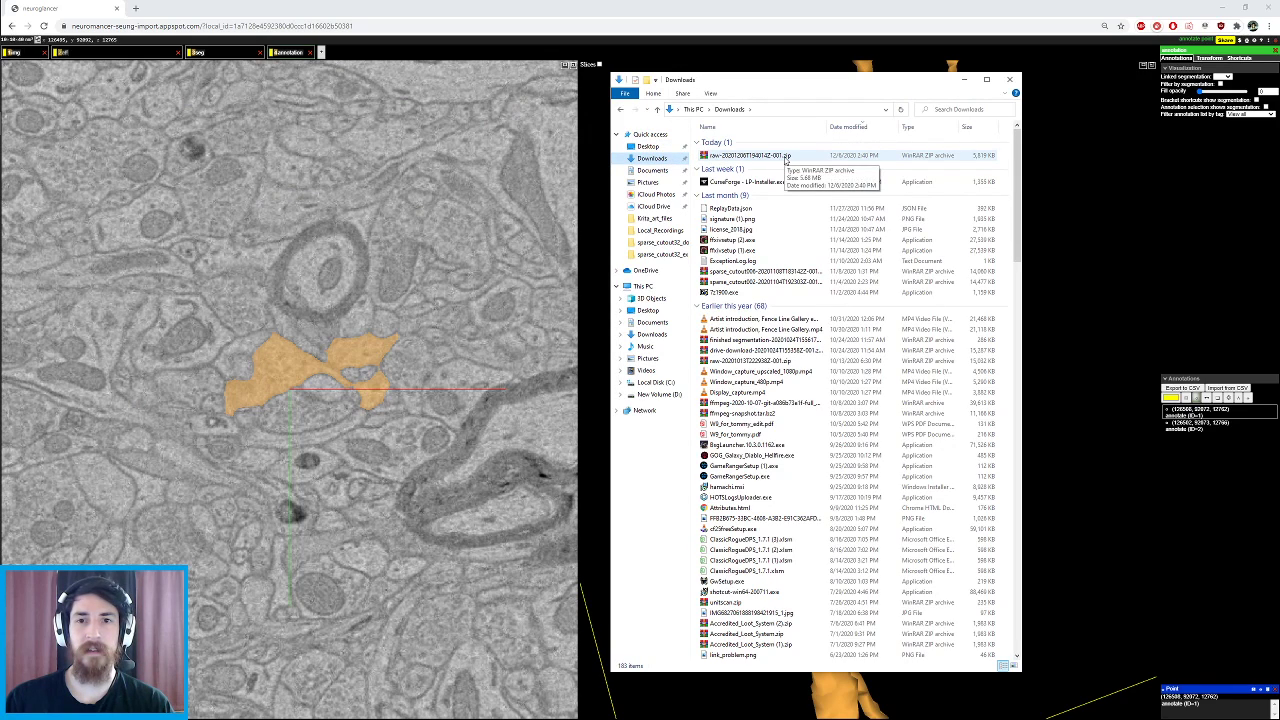
left_click(786, 158)
right_click(786, 158)
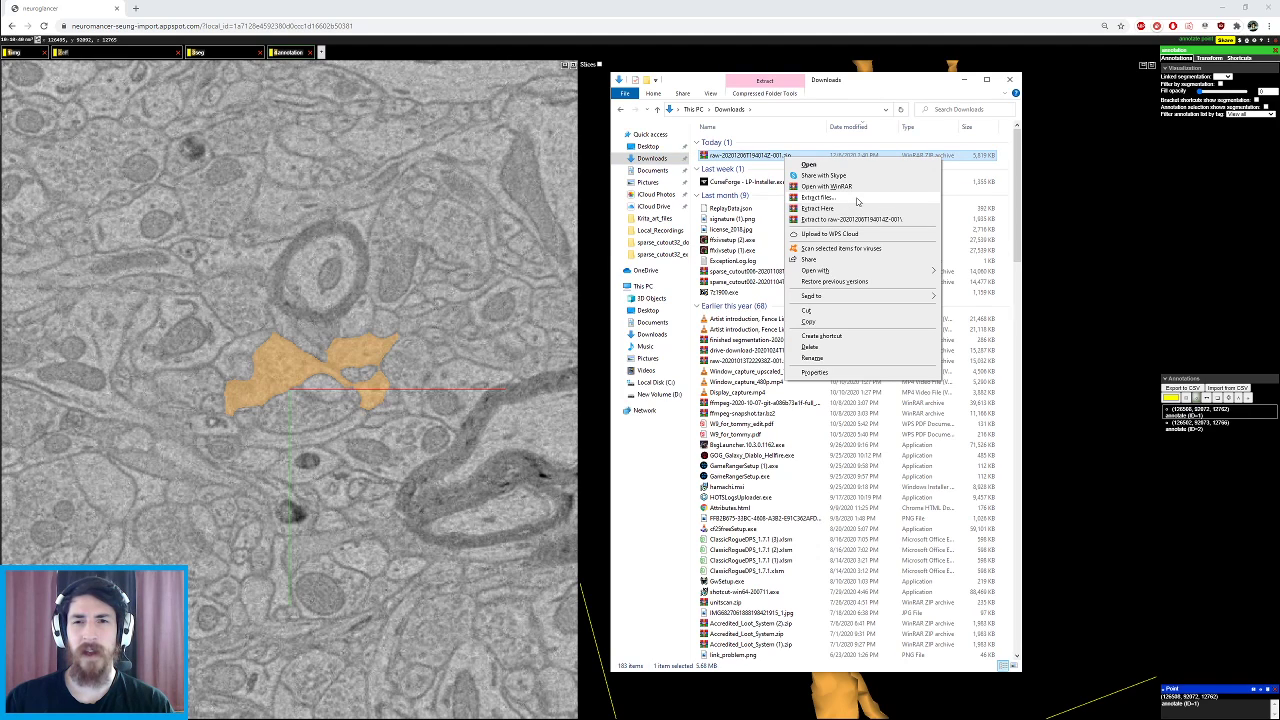
left_click(886, 80)
left_click_drag(860, 84, 373, 101)
- Open a second File Explorer window at Desktop > V1DD > Vast_raw_files > sparse_cutout38_raw
key("super+e")
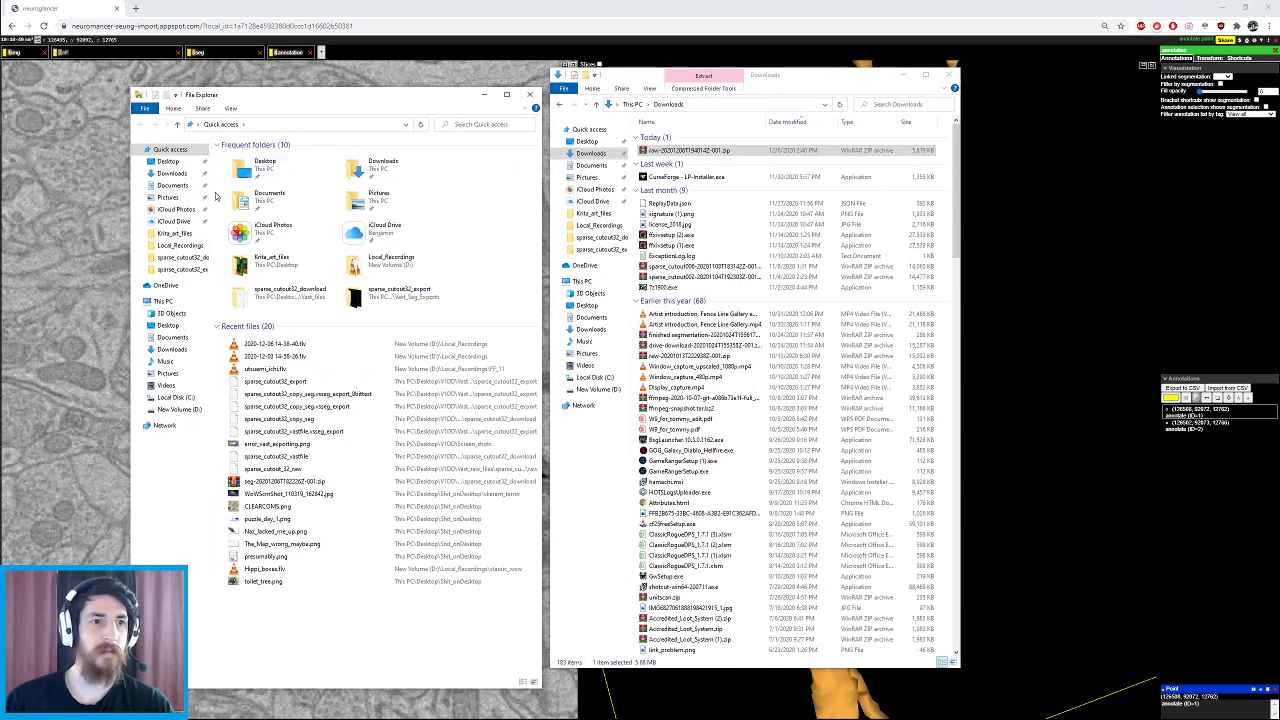
left_click(180, 257)
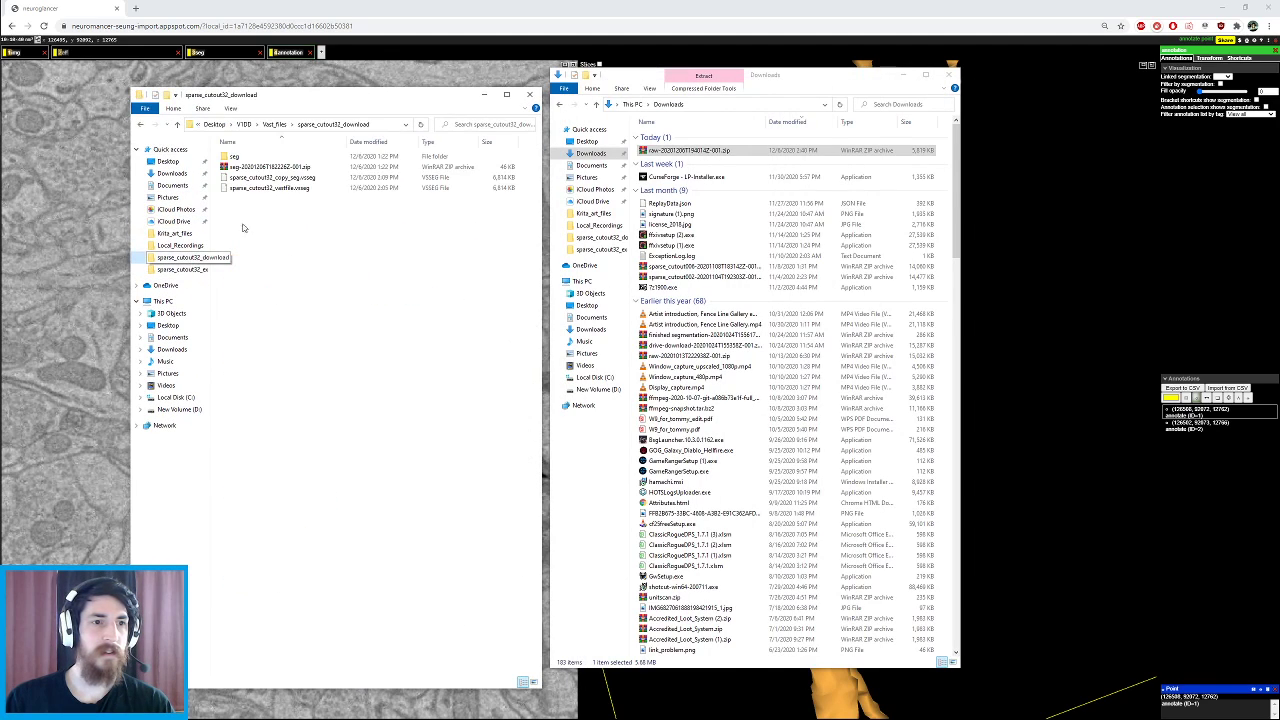
left_click(244, 124)
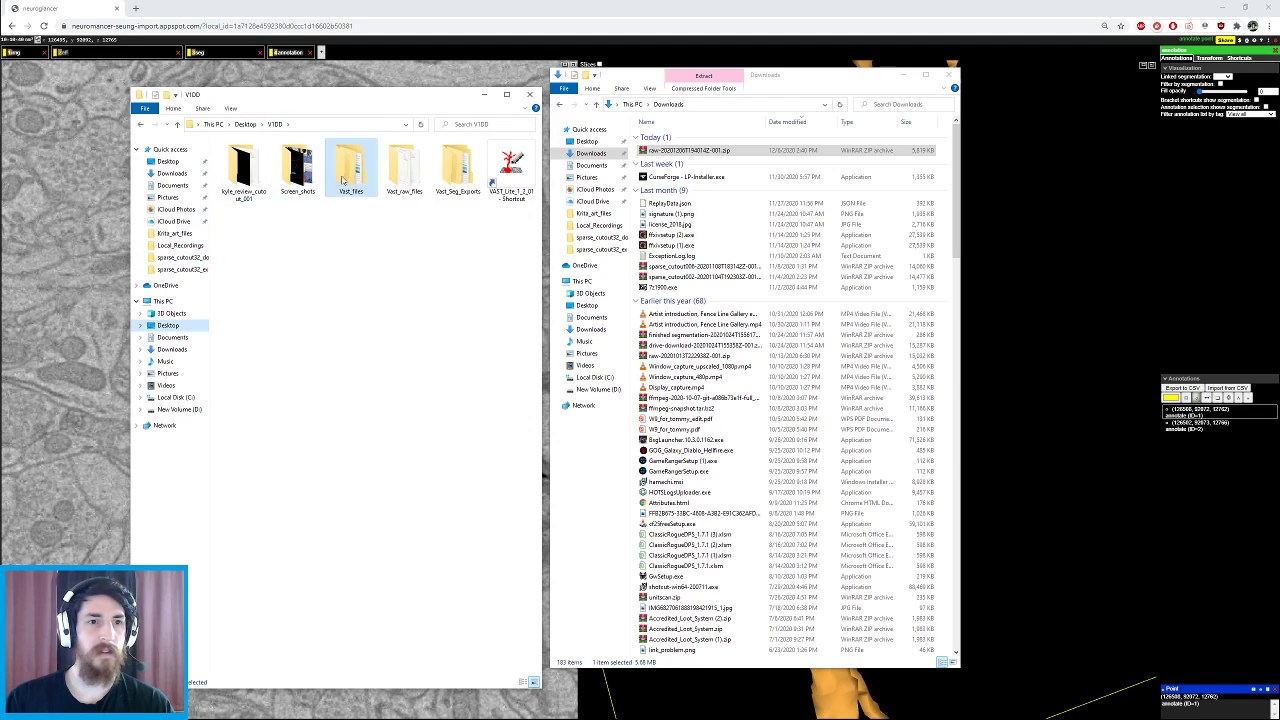
double_click(401, 179)
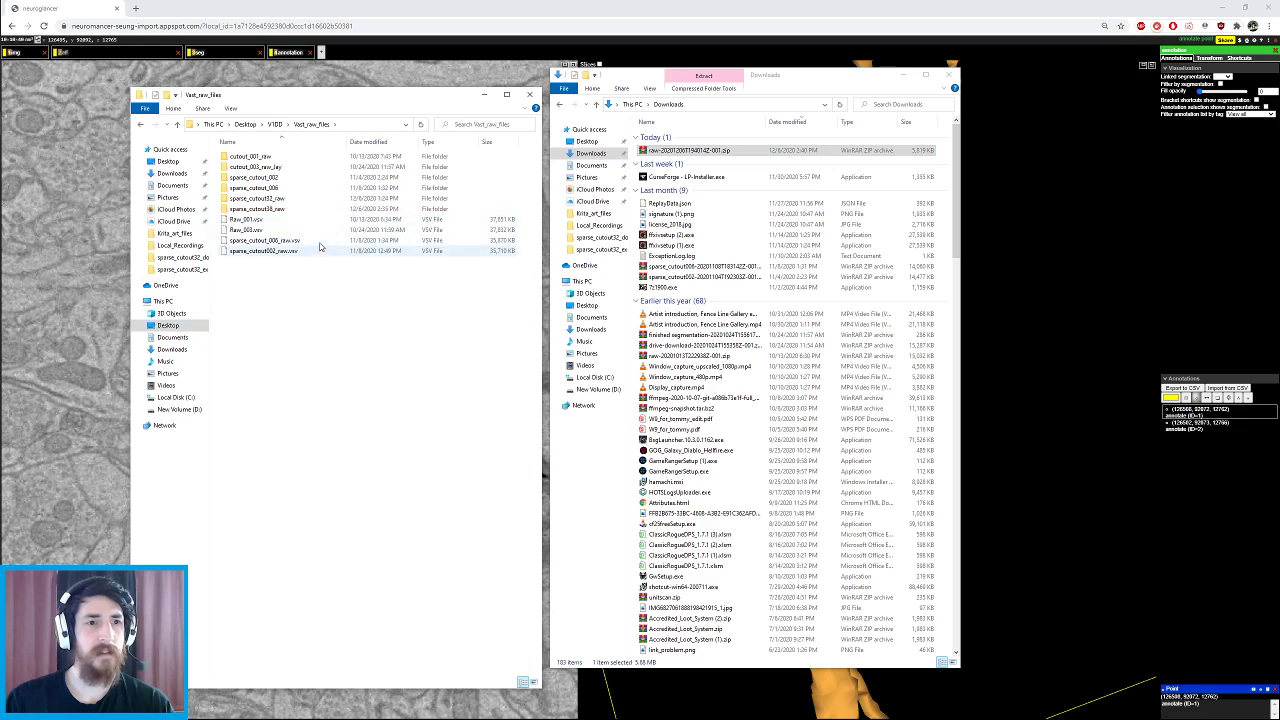
double_click(310, 209)
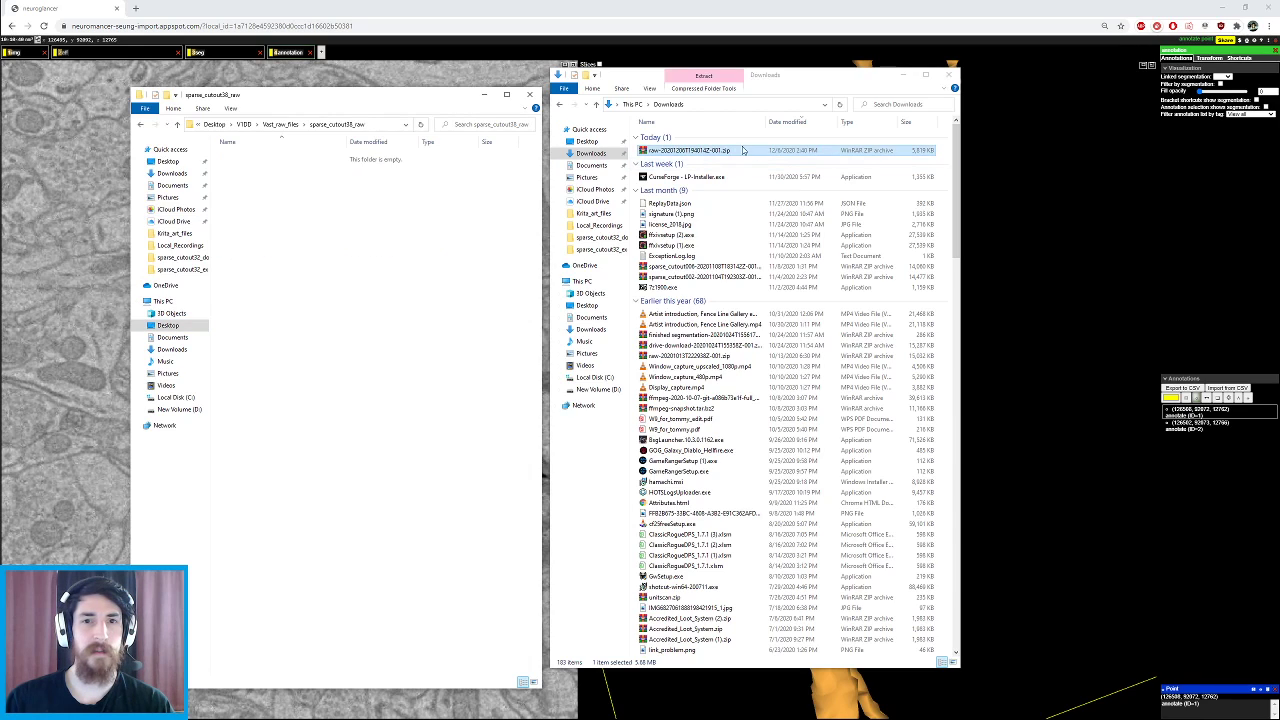
- Move the raw-20201206T194014Z-001.zip archive into sparse_cutout38_raw, extract it there, and close the Downloads window
left_click_drag(713, 152, 338, 207)
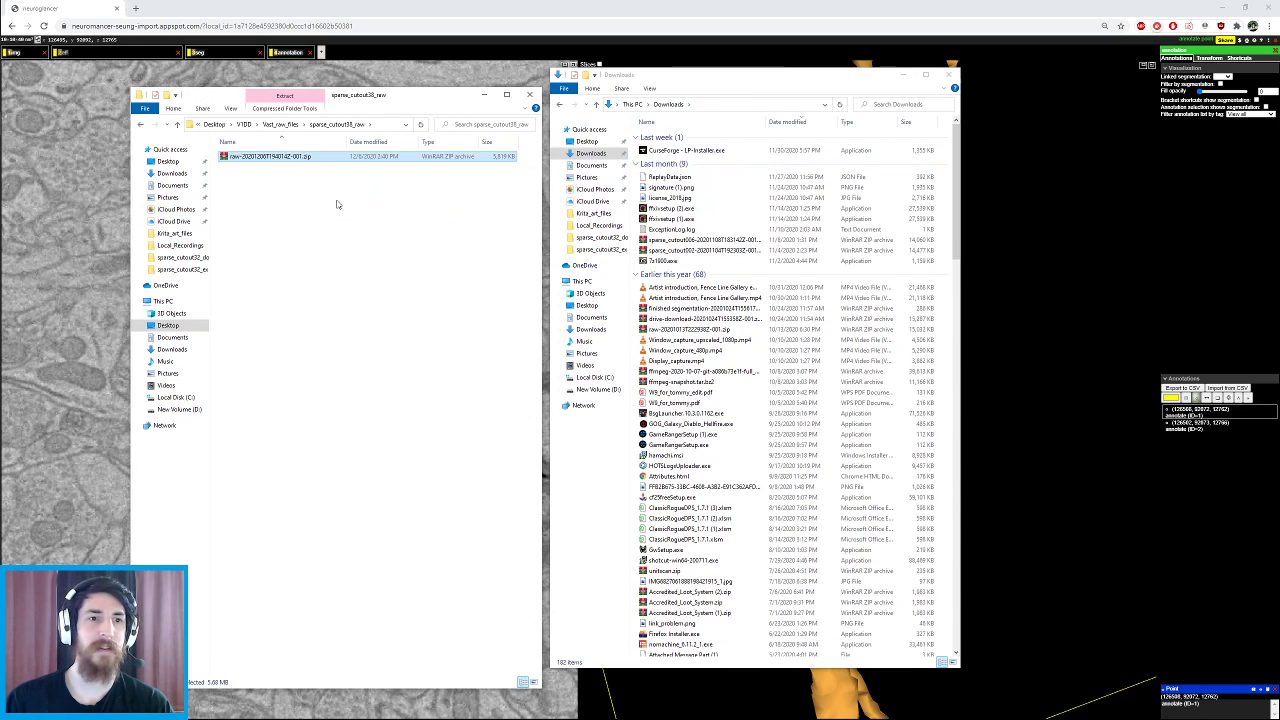
right_click(340, 160)
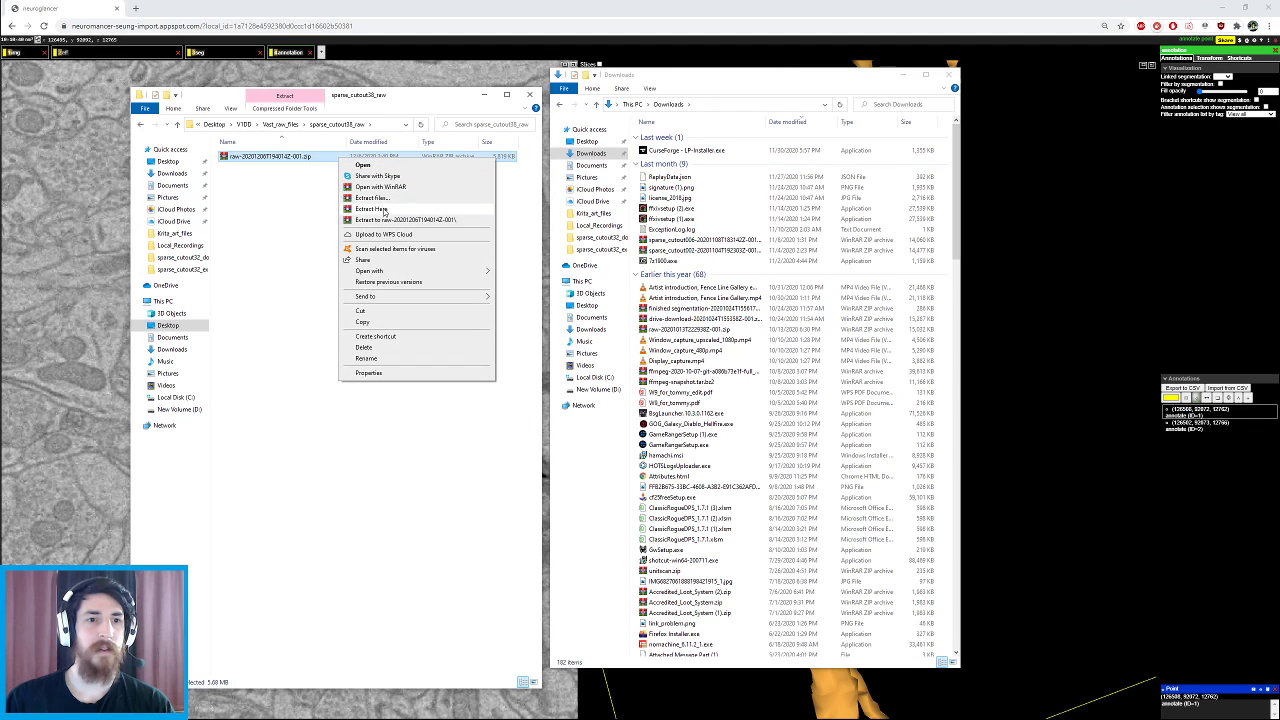
left_click(383, 208)
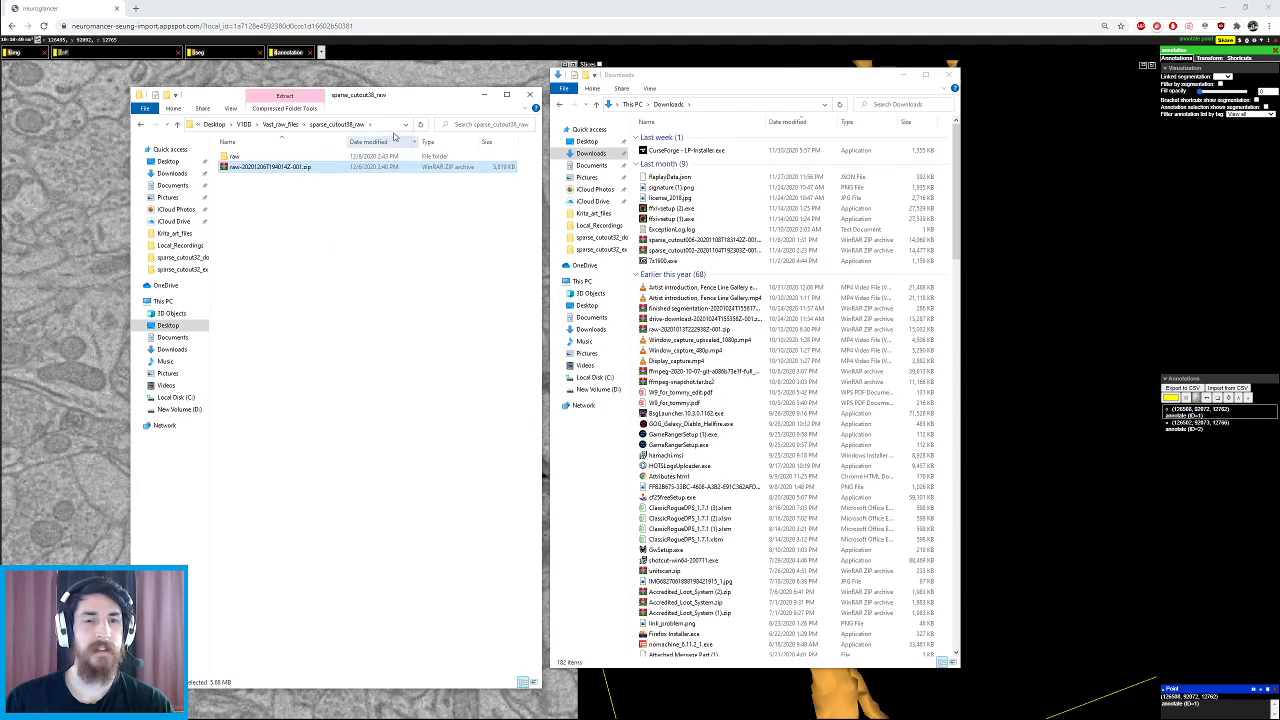
left_click(951, 74)
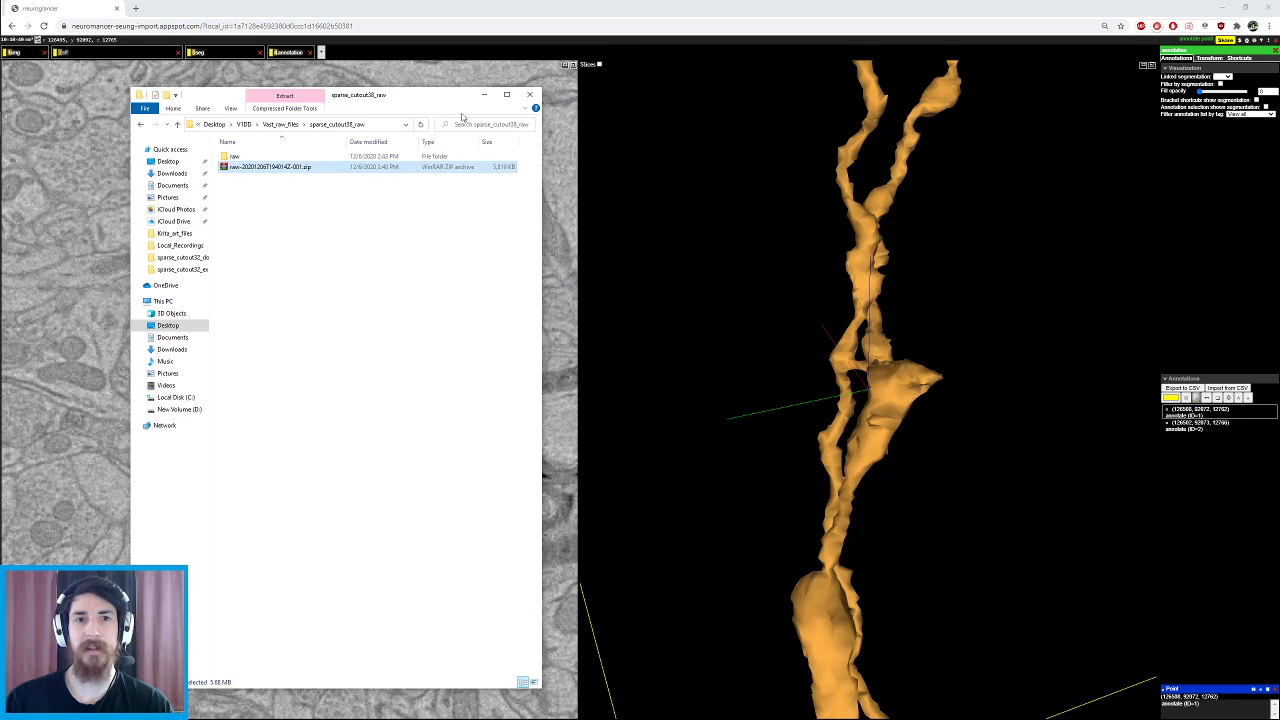
left_click_drag(399, 100, 883, 100)
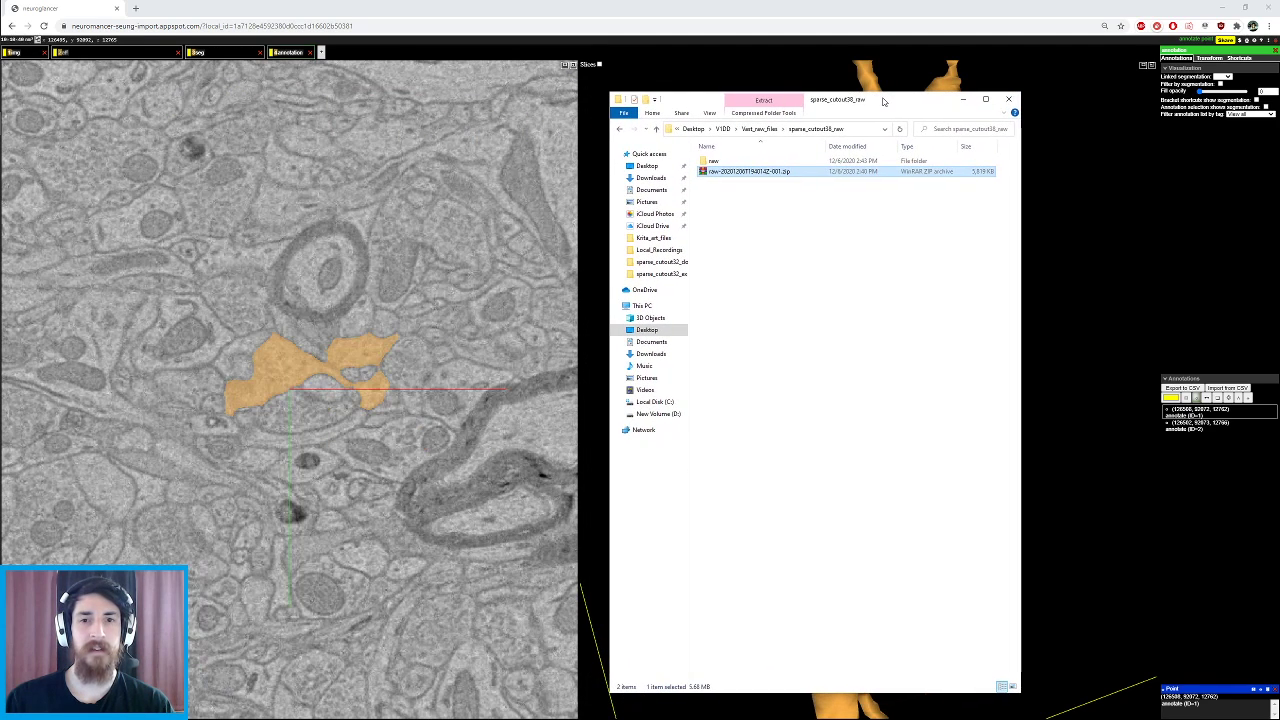
- Switch to VAST Lite
key("alt+Tab")
key("Tab")
key("Tab")
key("Tab")
key("Tab")
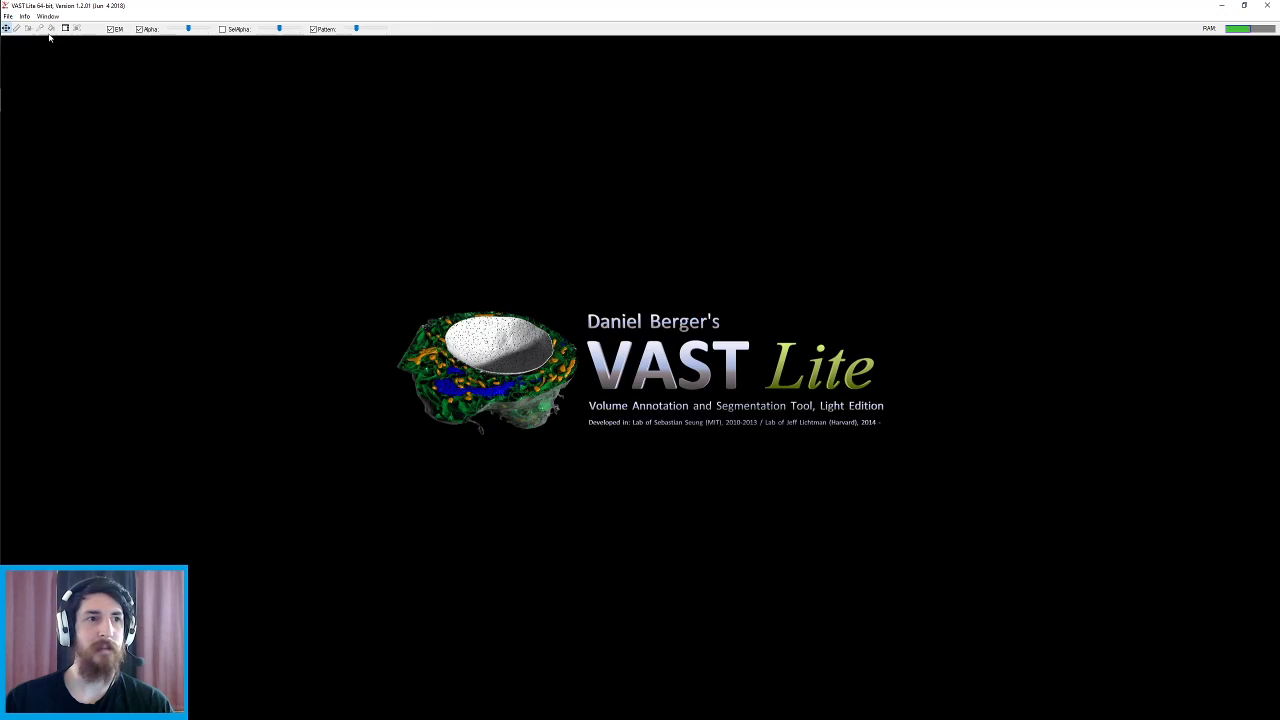
- Start importing an EM stack from images, choosing all TIFF files in V1DD > Vast_raw_files > sparse_cutout38_raw > raw
left_click(8, 17)
mouse_move(27, 42)
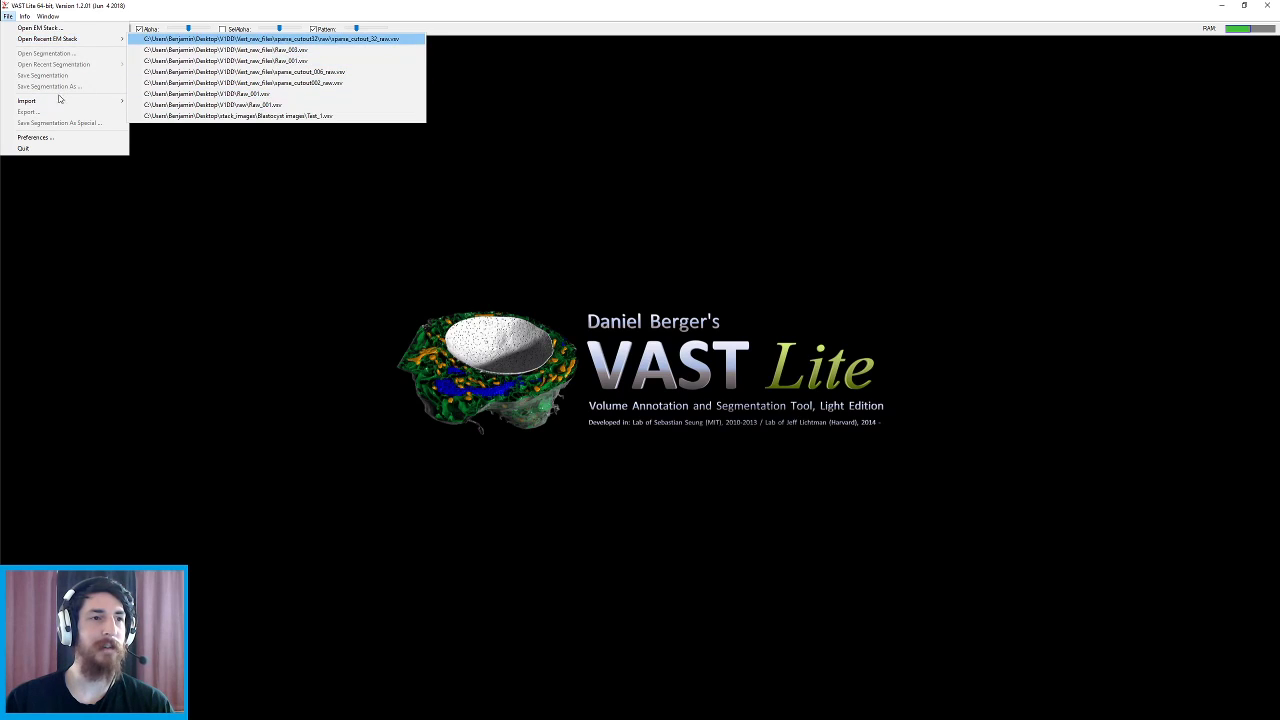
mouse_move(59, 105)
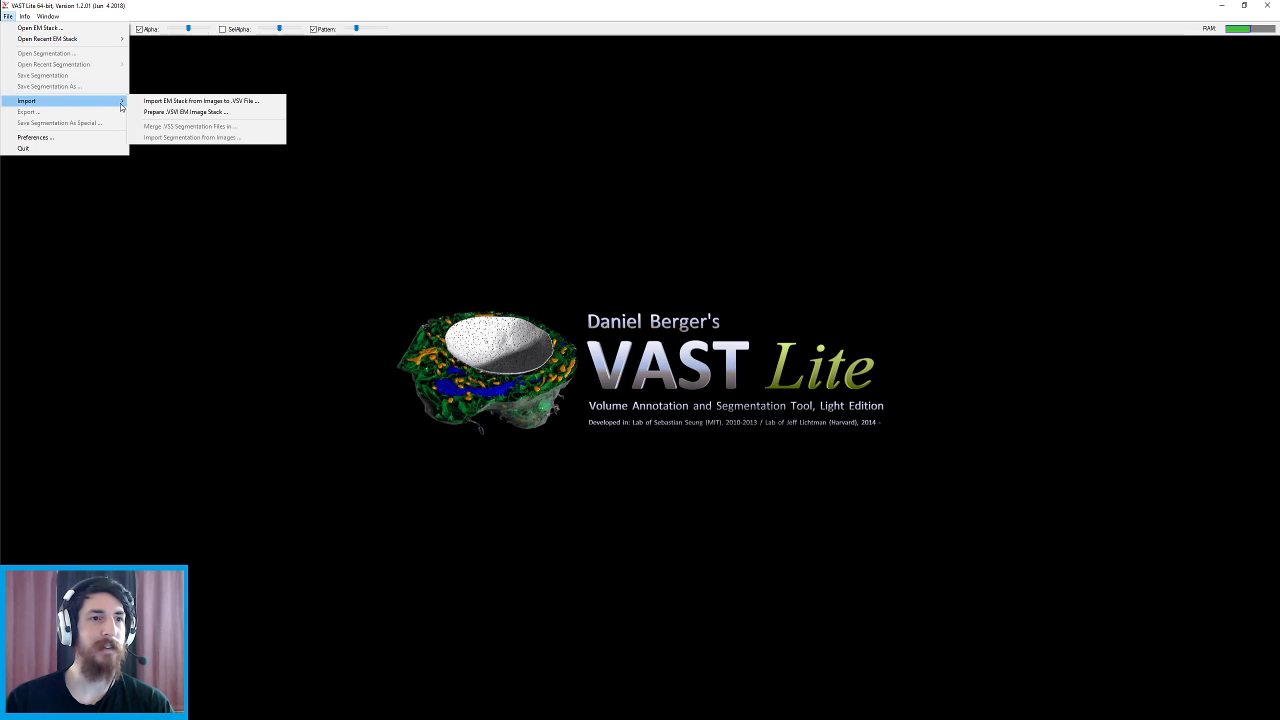
left_click(171, 101)
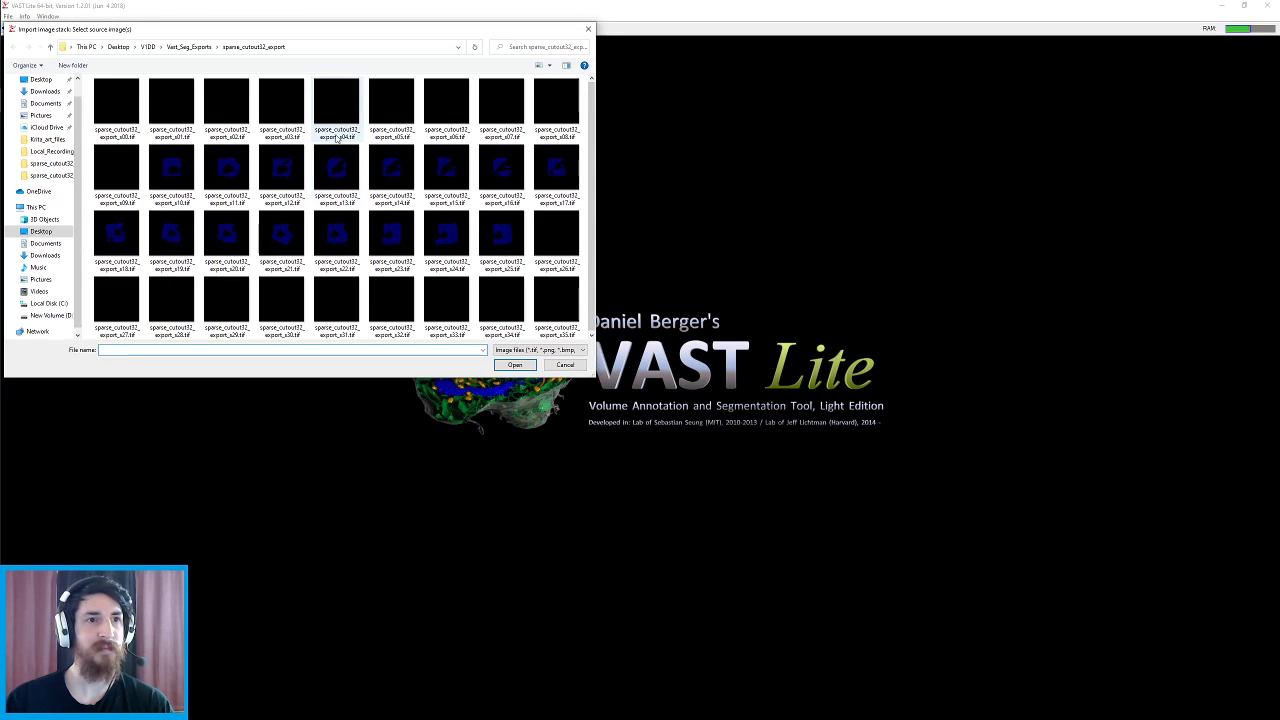
left_click(149, 47)
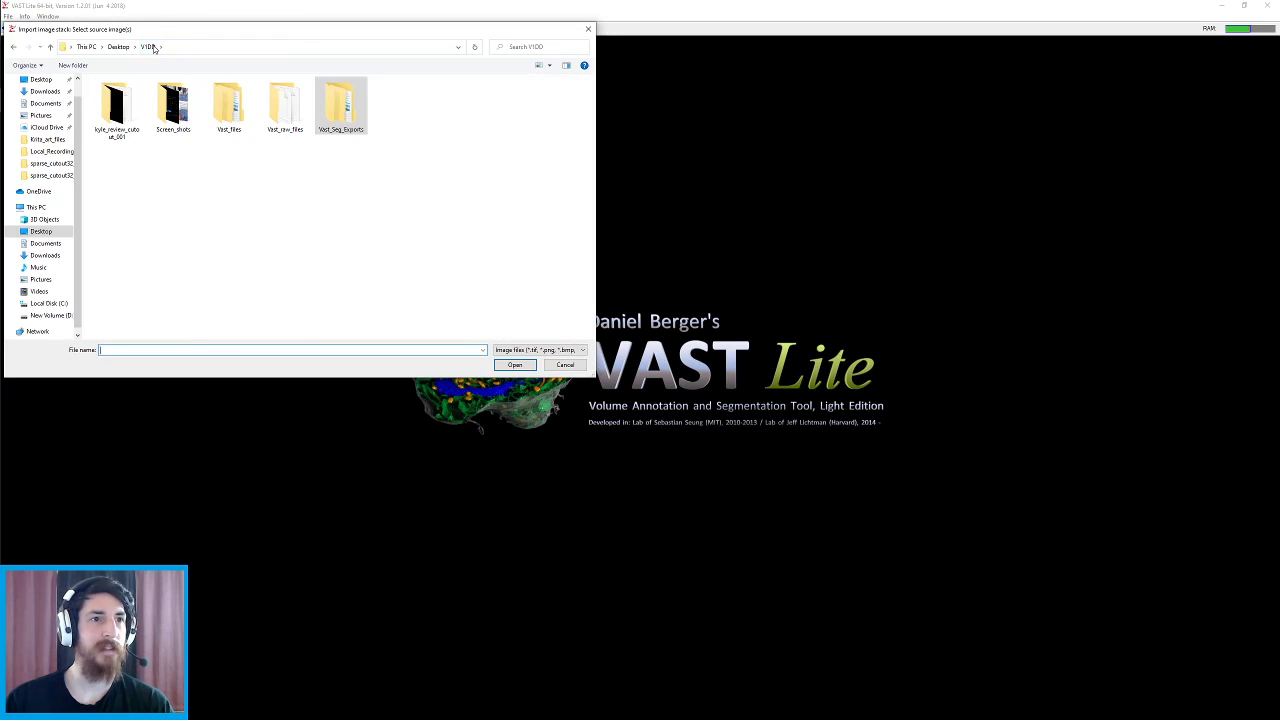
double_click(279, 100)
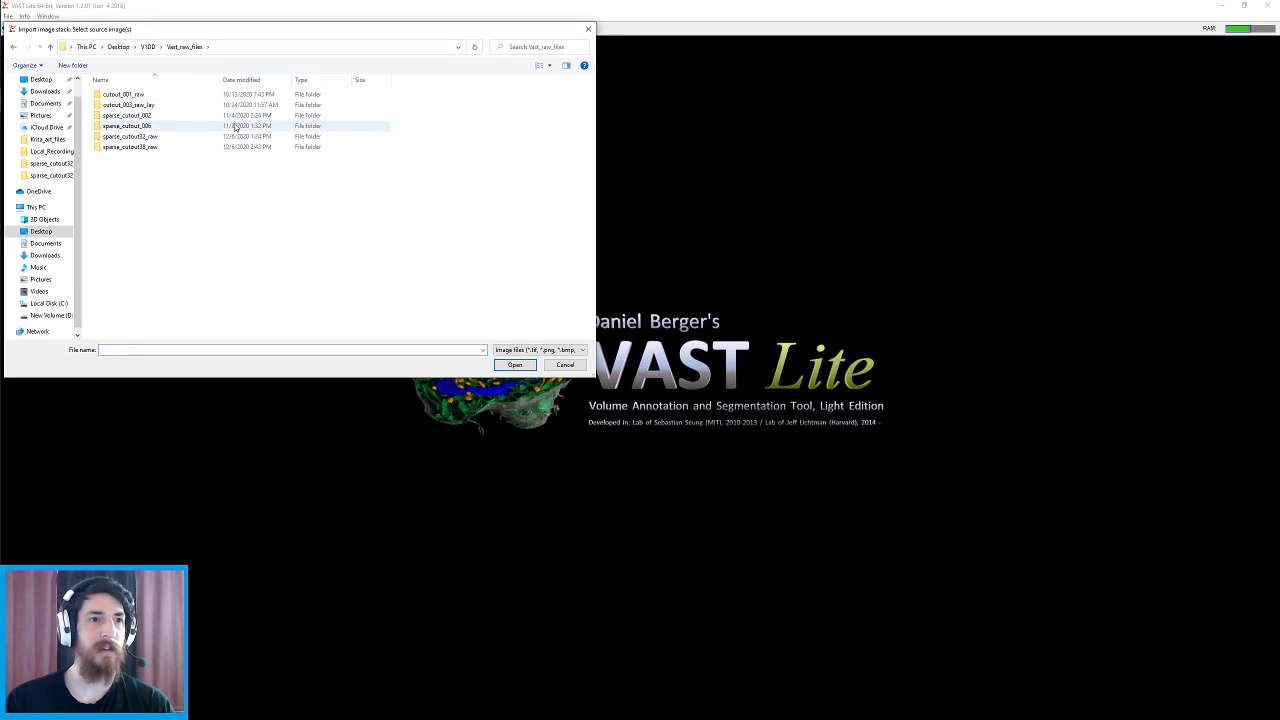
double_click(176, 148)
double_click(152, 96)
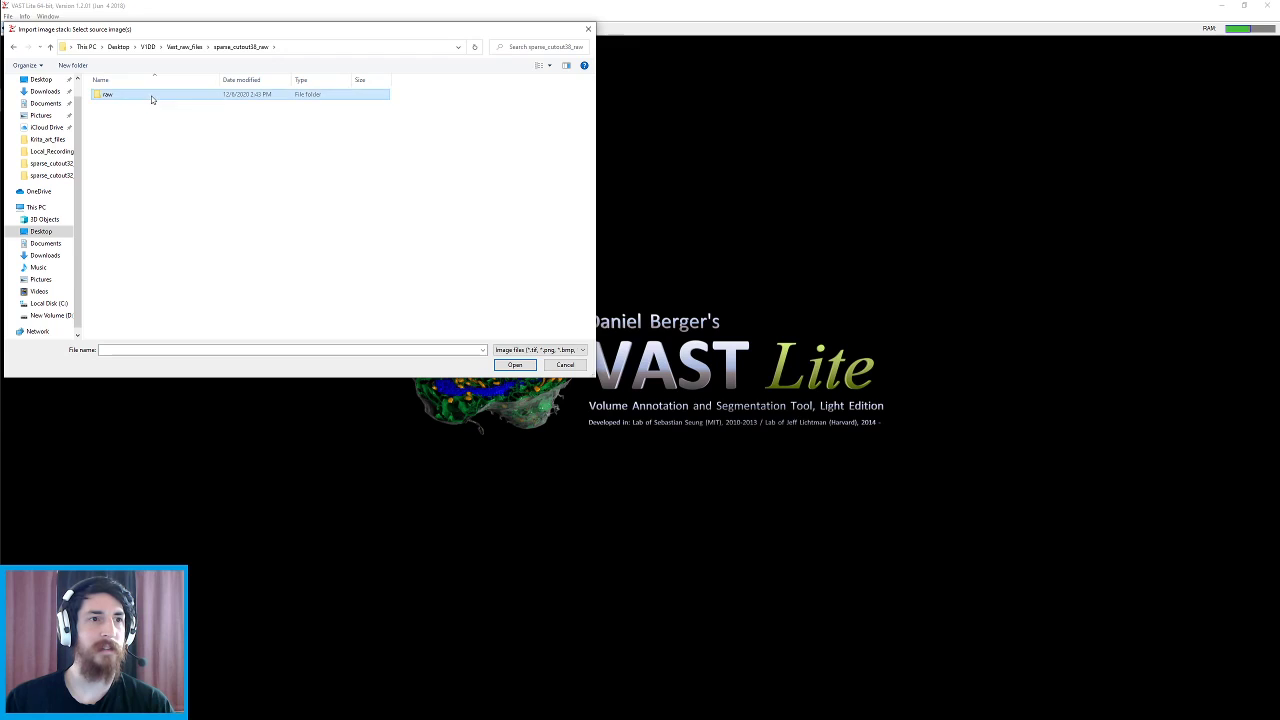
key("ctrl+a")
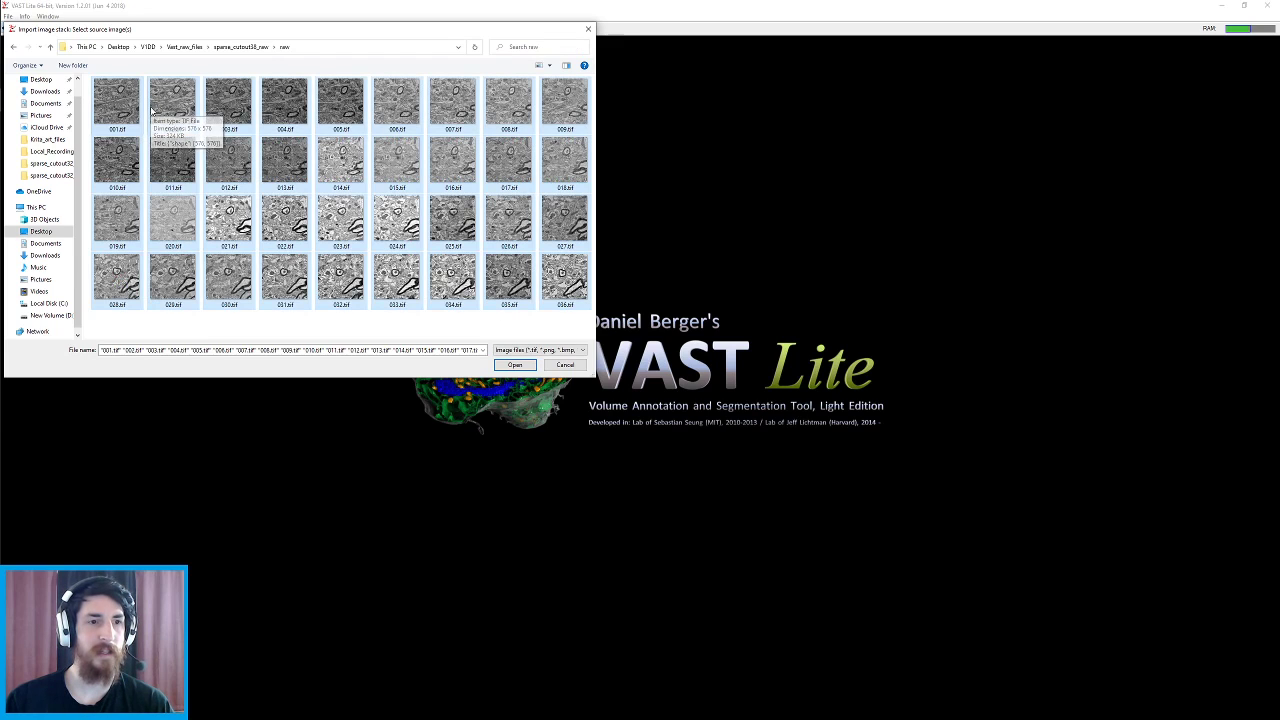
left_click(524, 367)
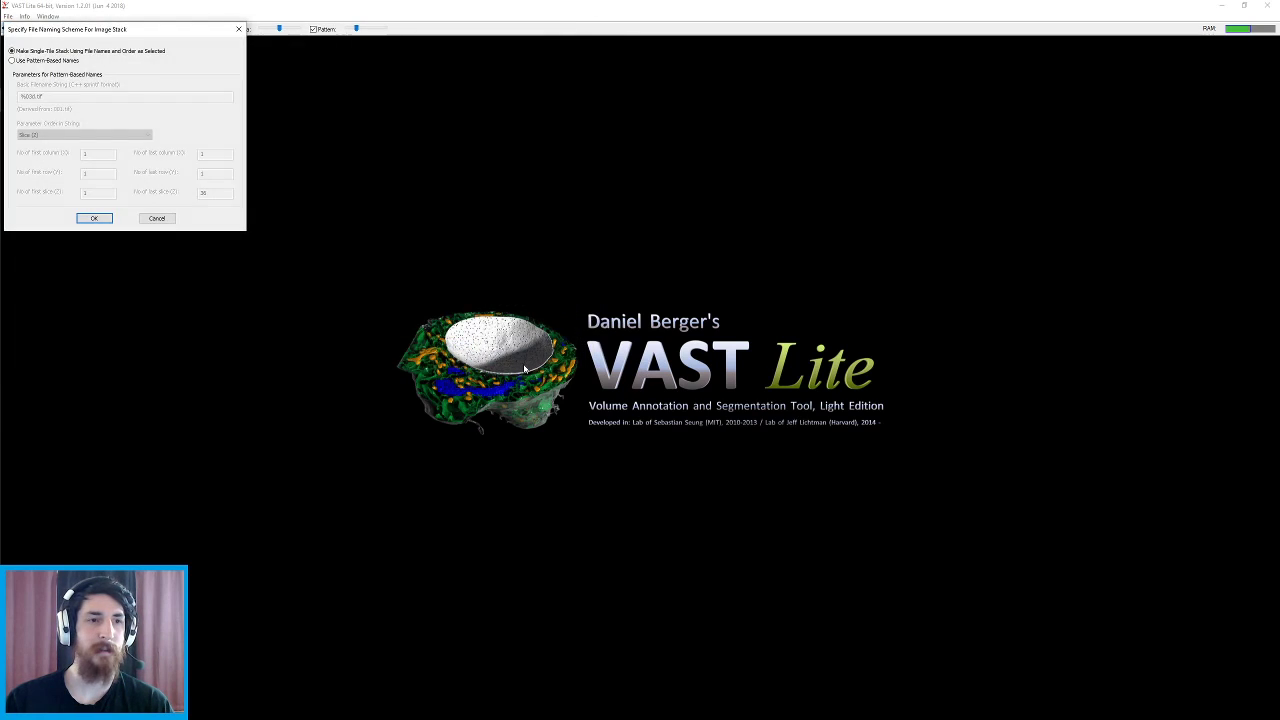
- Import as a single-file stack with default naming and compression, saved as raw_38.vsv in the raw folder with default volume properties
left_click(94, 218)
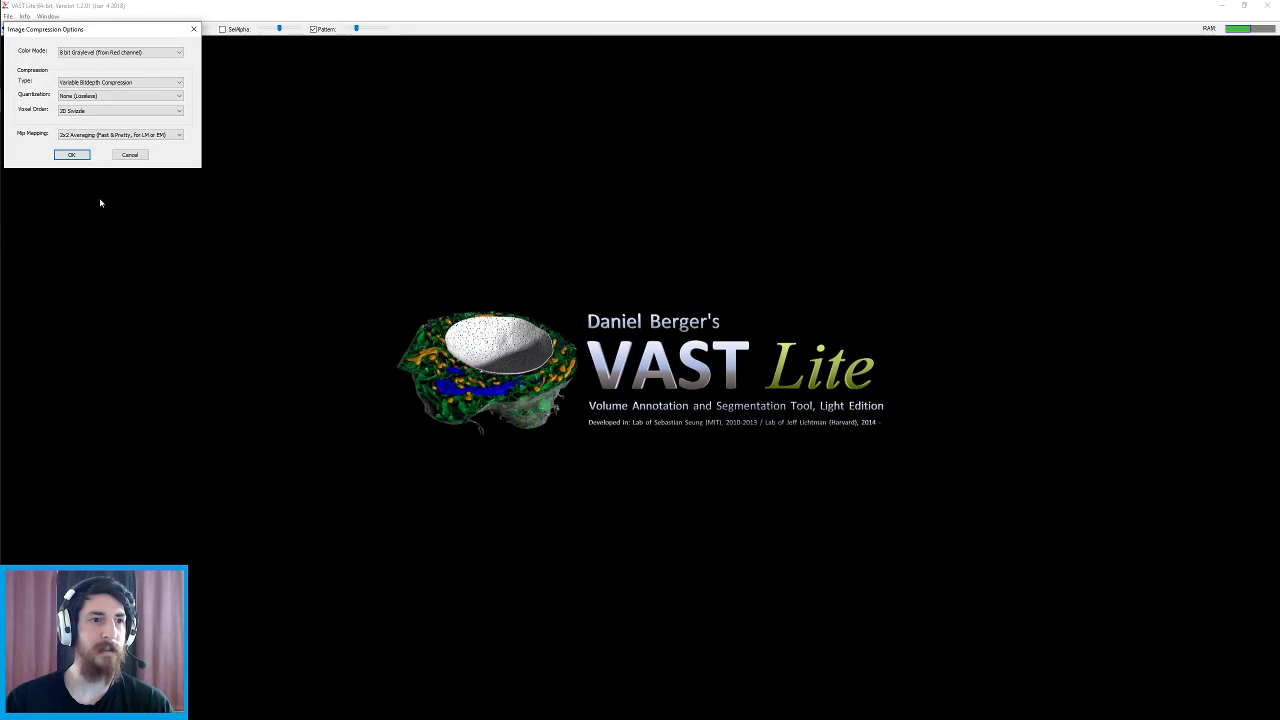
left_click(72, 155)
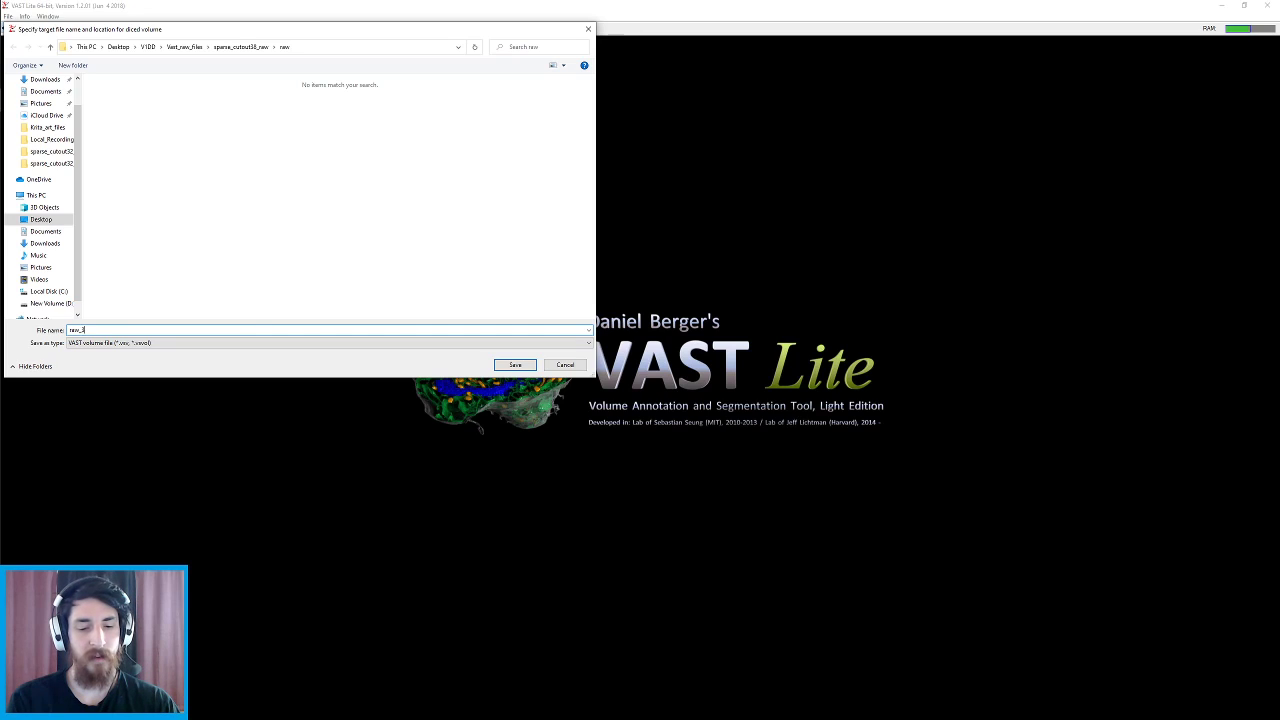
left_click(525, 365)
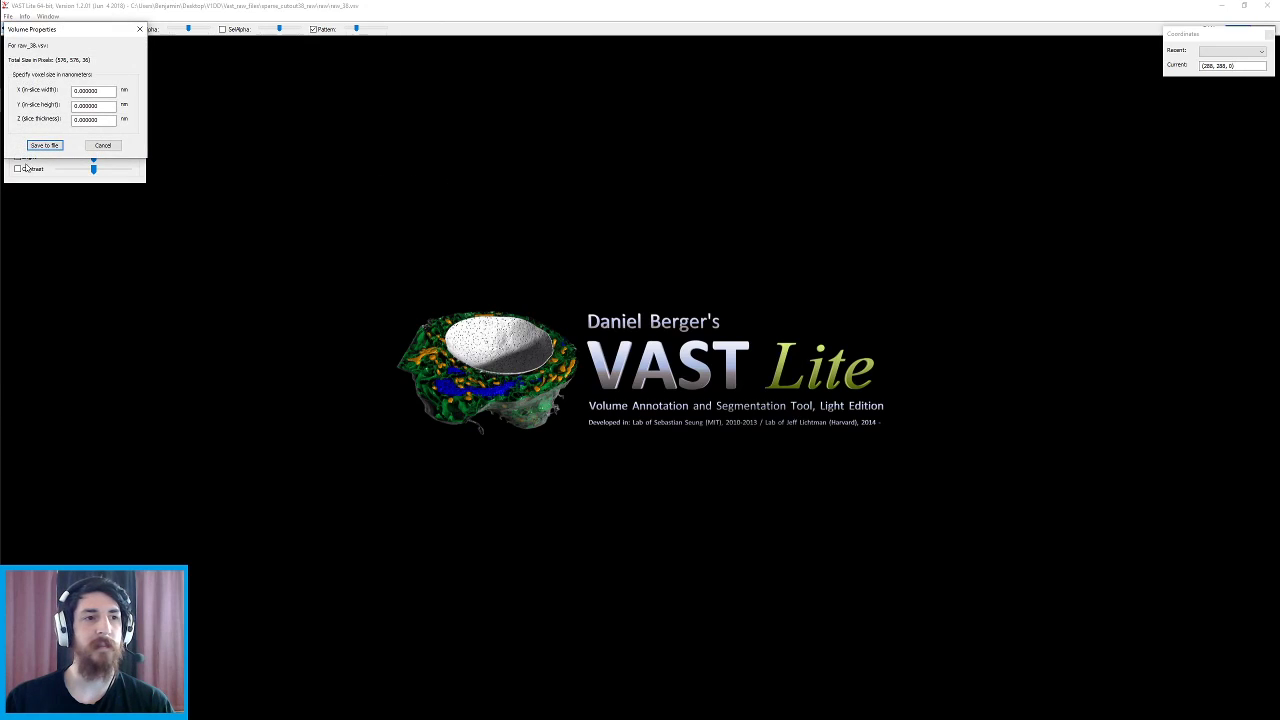
left_click(45, 145)
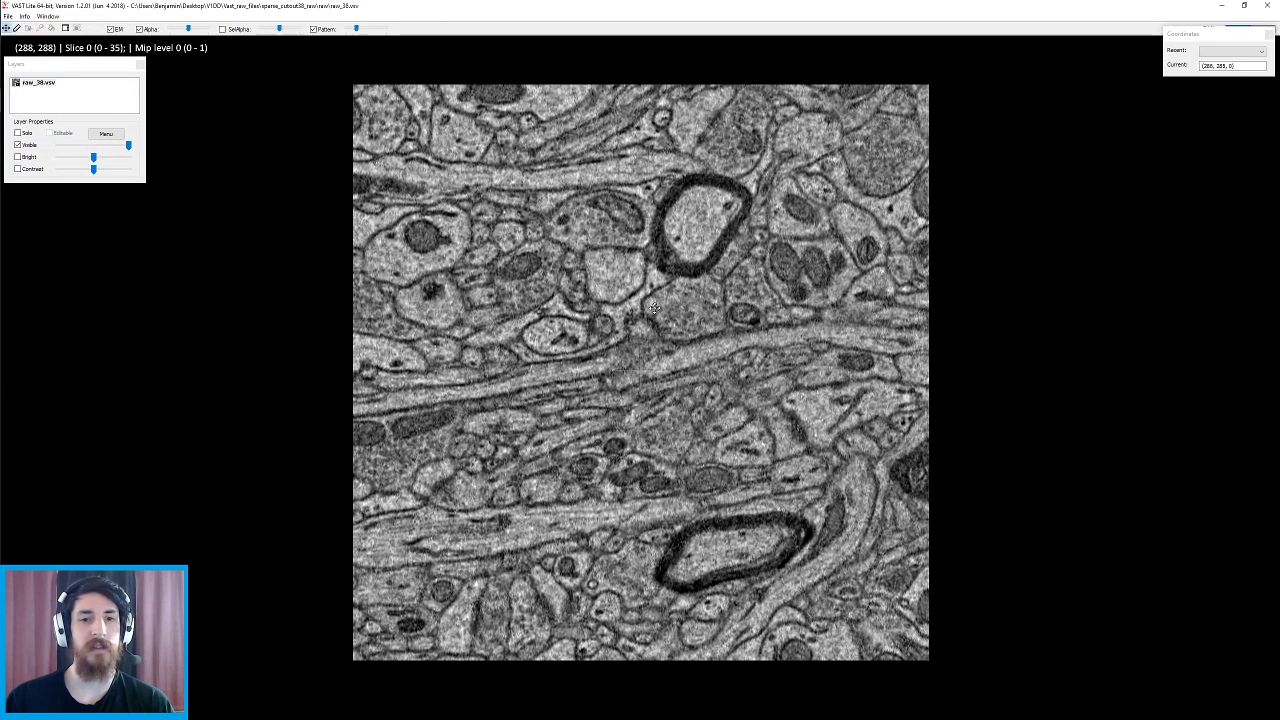
- Look through the slices of the imported raw_38 stack, comparing the tissue around the upper myelinated axon
scroll(654, 316, "down", 20)
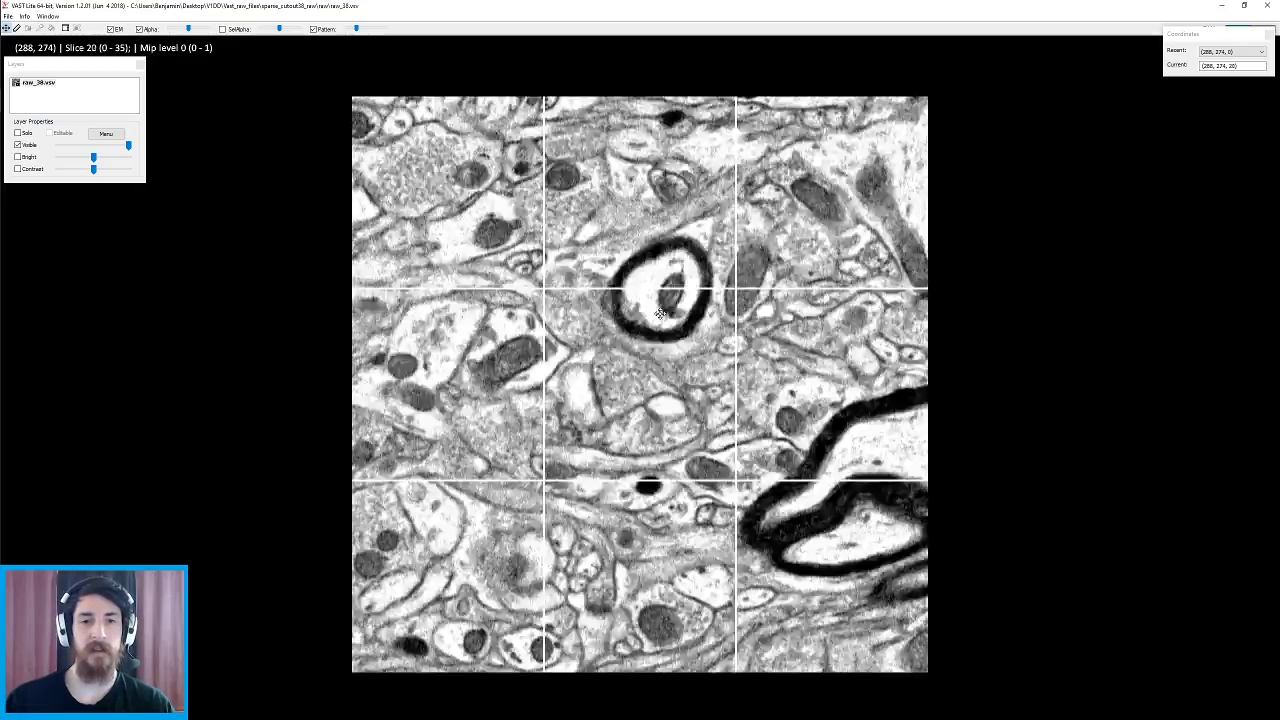
scroll(660, 315, "up", 20)
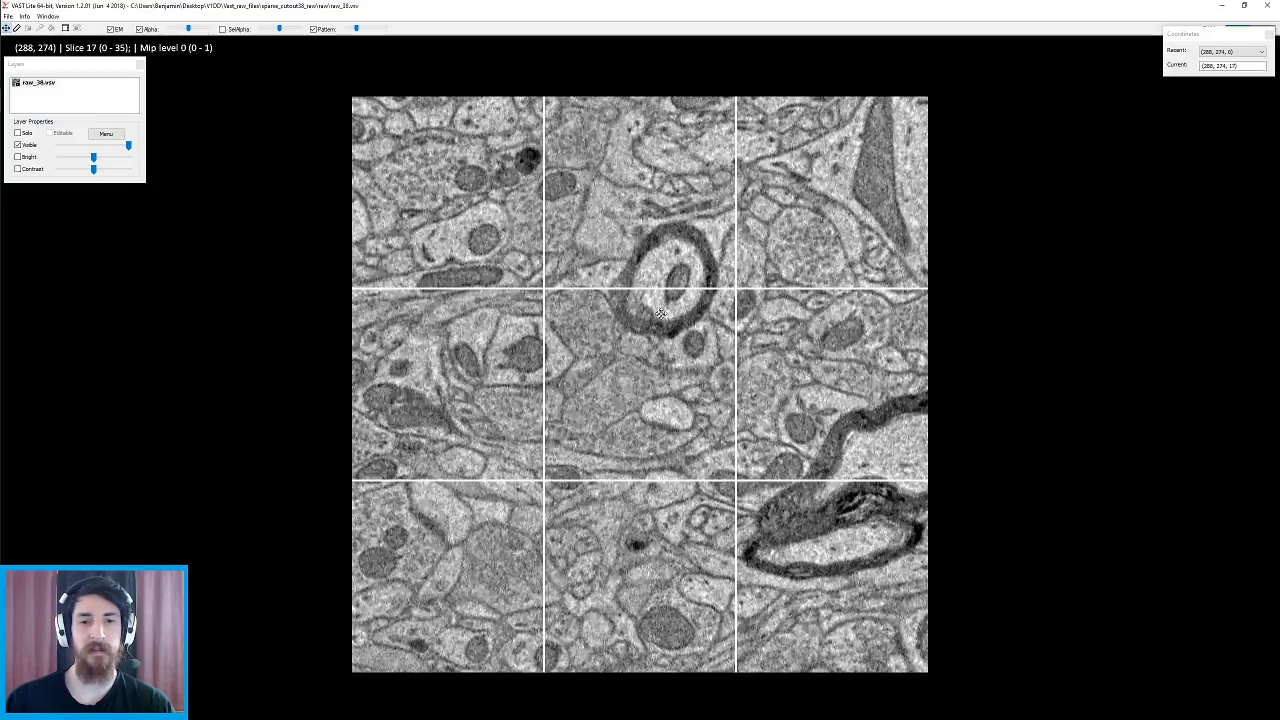
scroll(661, 314, "up", 3)
scroll(661, 314, "down", 3)
scroll(661, 364, "up", 1)
scroll(661, 364, "up", 5)
scroll(662, 366, "down", 5)
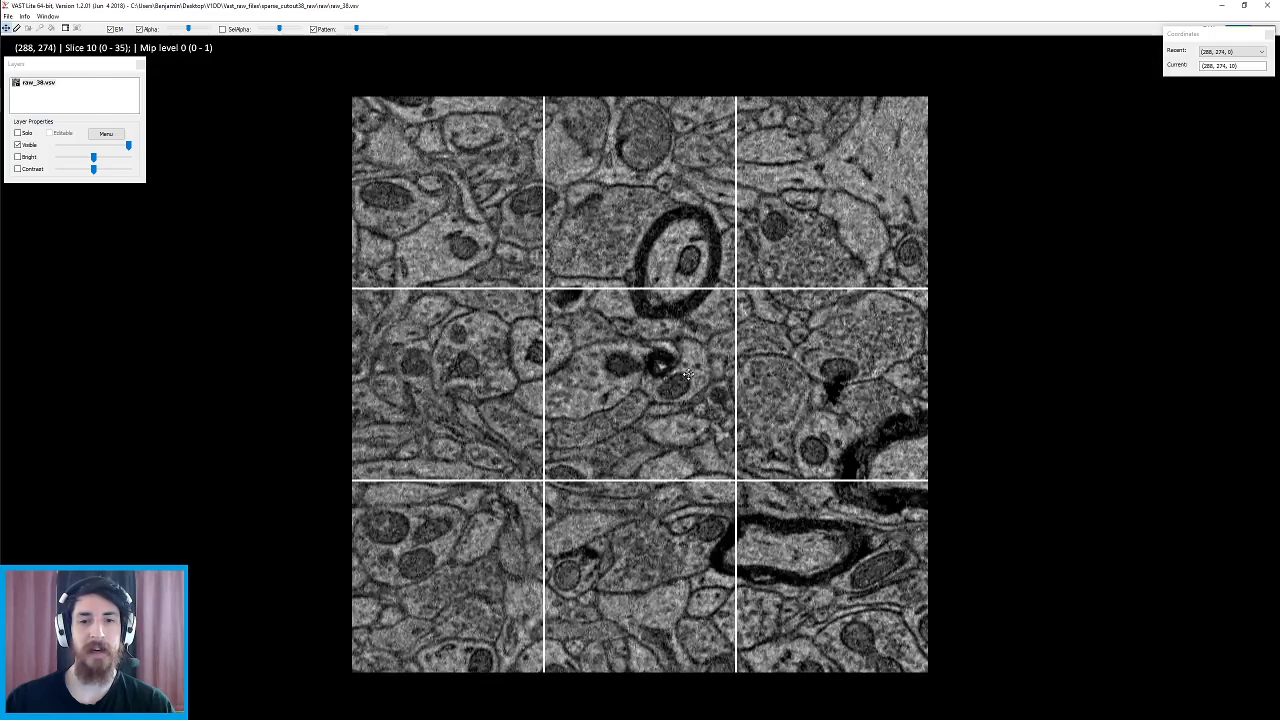
scroll(693, 372, "down", 6)
scroll(694, 372, "up", 3)
scroll(694, 372, "up", 3)
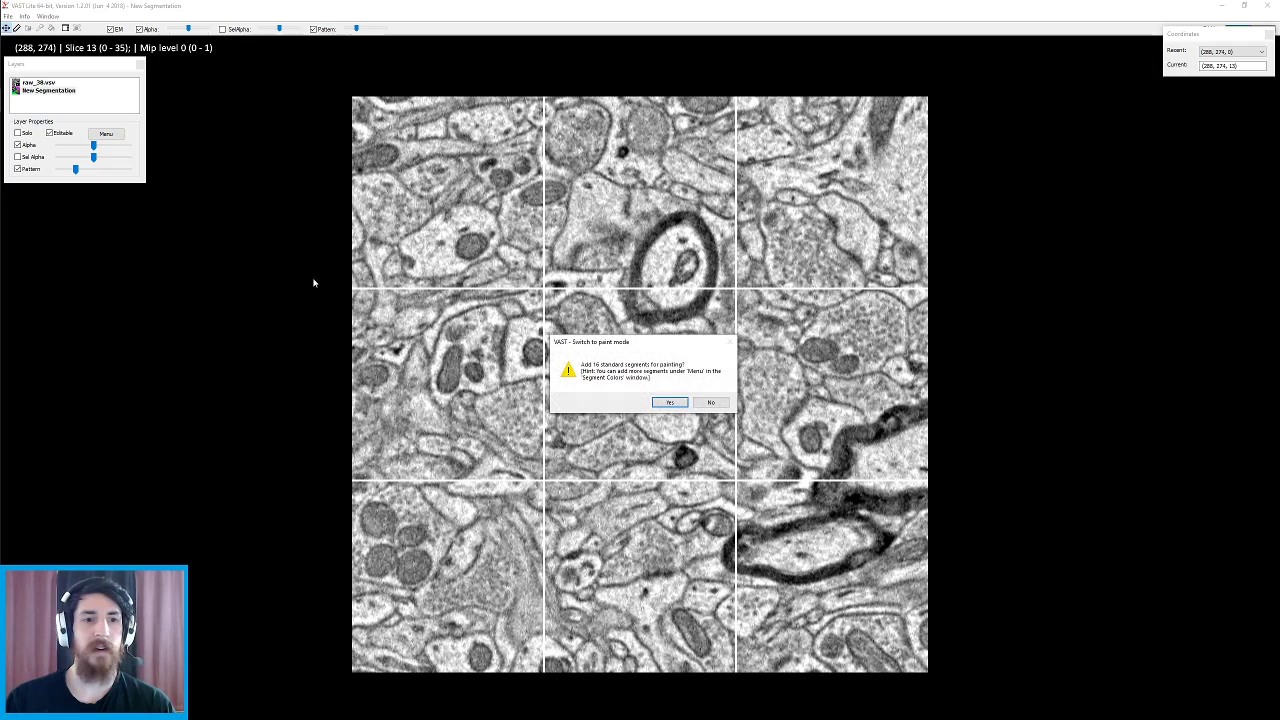
- Add 16 standard segments for painting to the new segmentation layer and reduce the pen diameter to 6 px
left_click(669, 402)
scroll(735, 372, "up", 1)
scroll(735, 372, "up", 1)
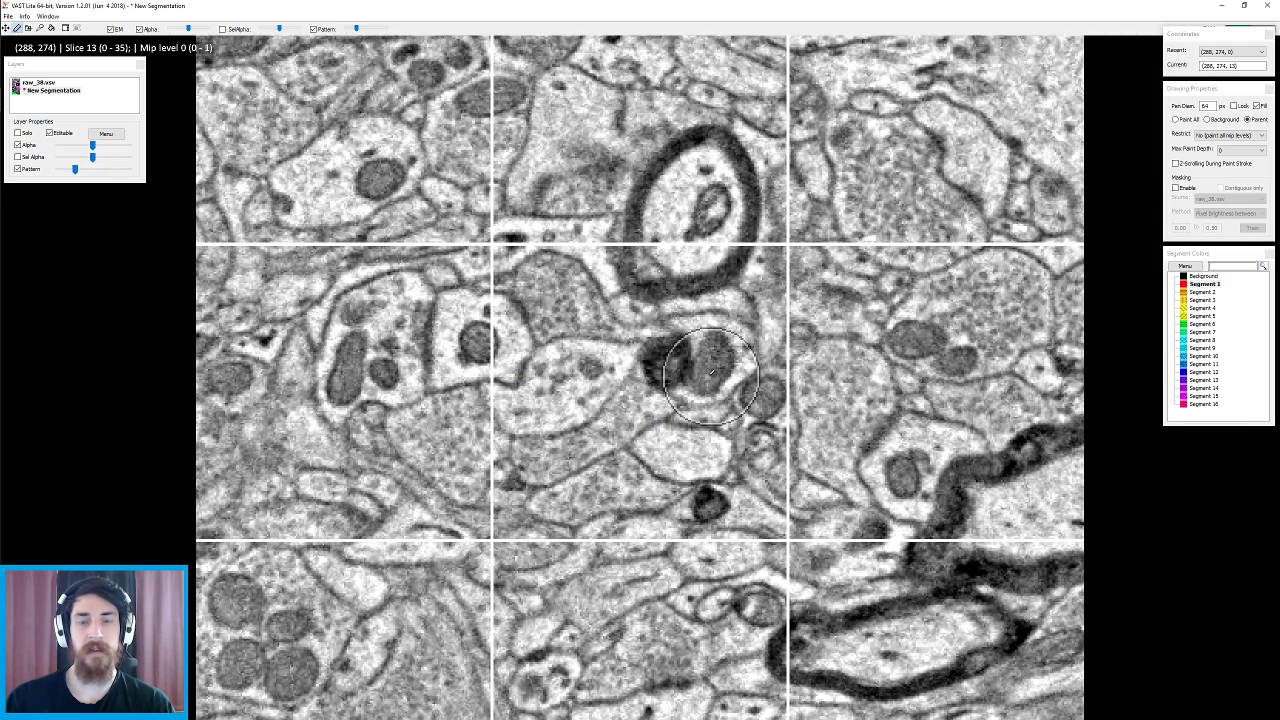
key("minus")
key("minus")
key("minus")
key("minus")
key("minus")
key("minus")
key("minus")
key("minus")
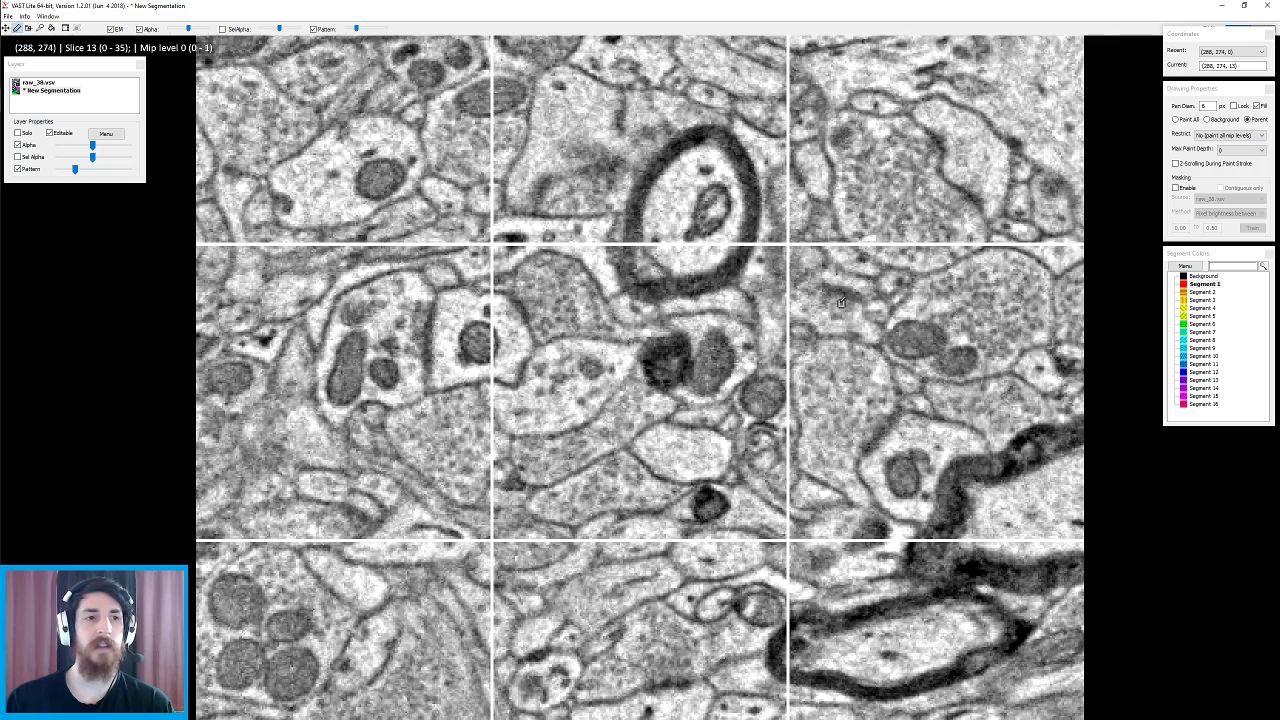
- Switch to the Neuroglancer browser window, move it clear of the working area, and return to VAST Lite
key("alt+Tab")
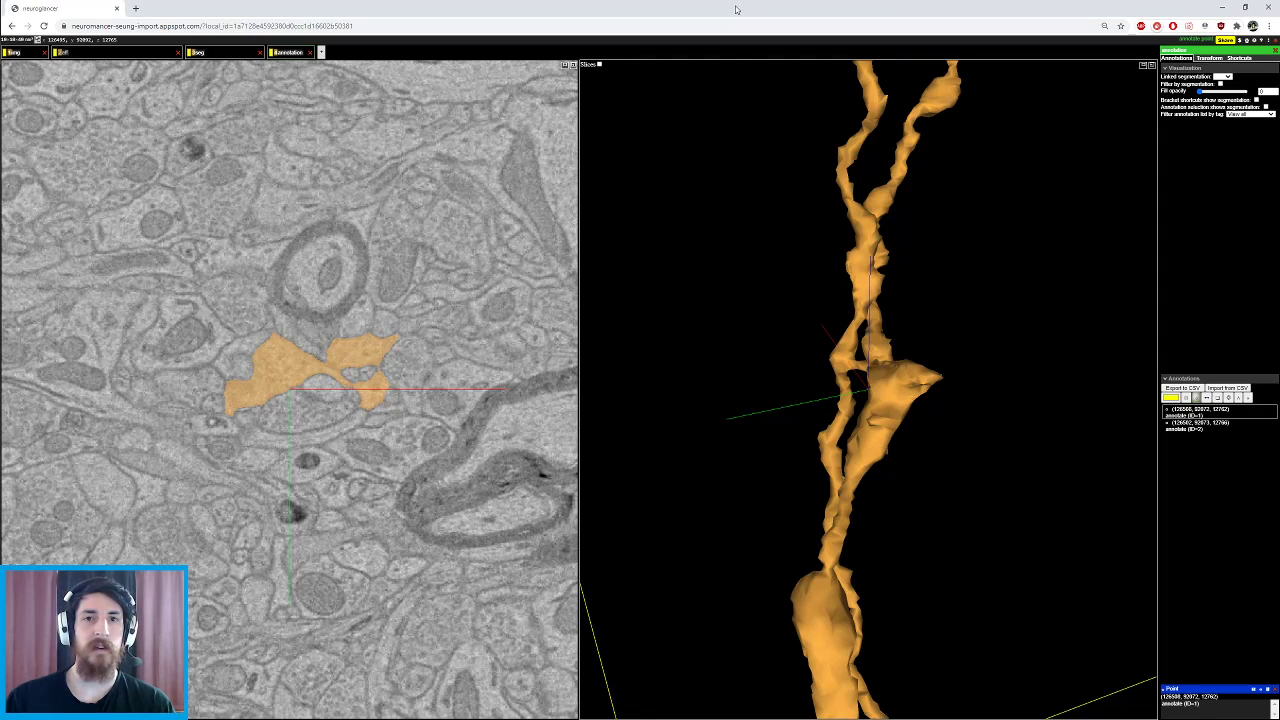
left_click_drag(736, 9, 0, 0)
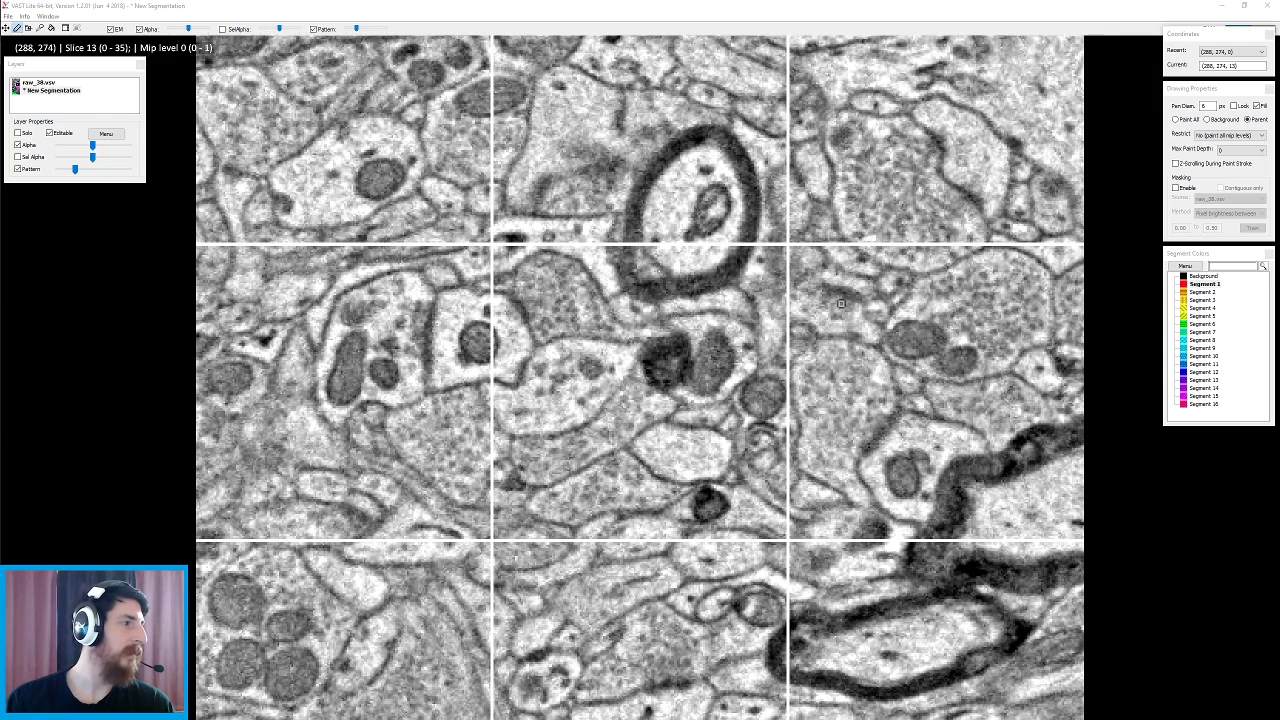
left_click(911, 345)
- Compare slices 15 to 21 around the process just below the central myelinated axon to follow its outline
scroll(890, 374, "down", 5)
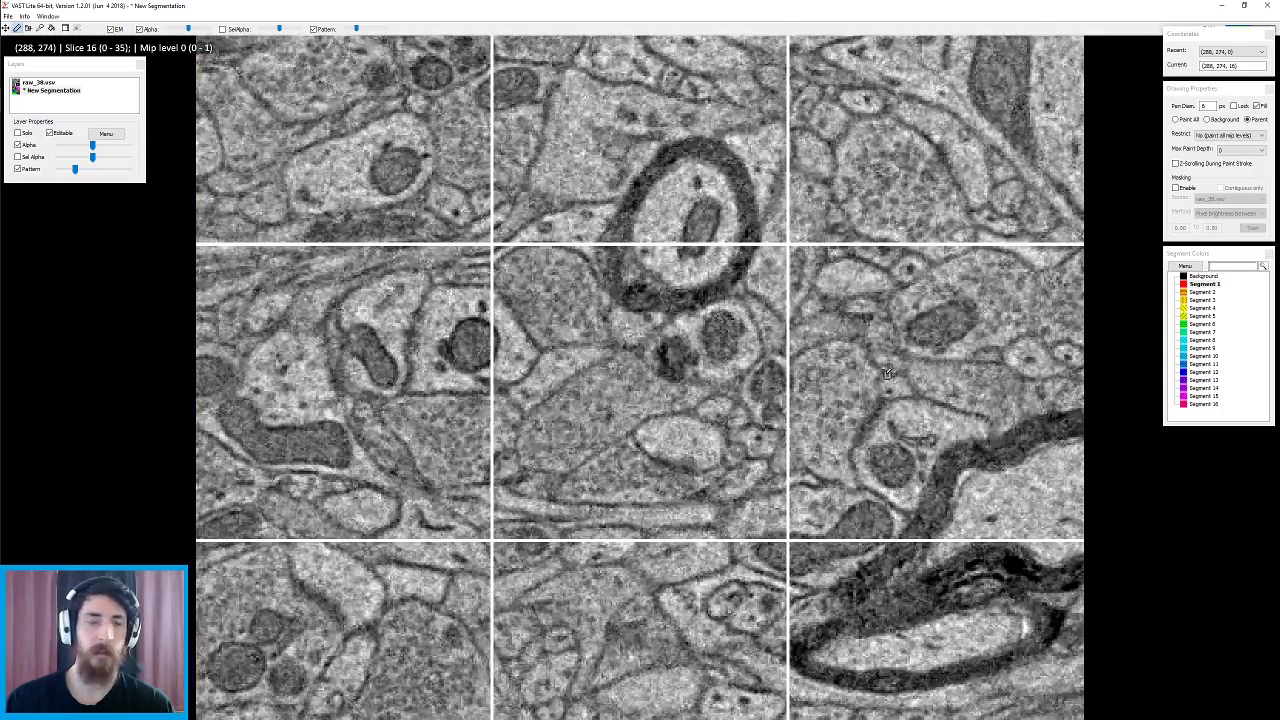
scroll(886, 374, "up", 2)
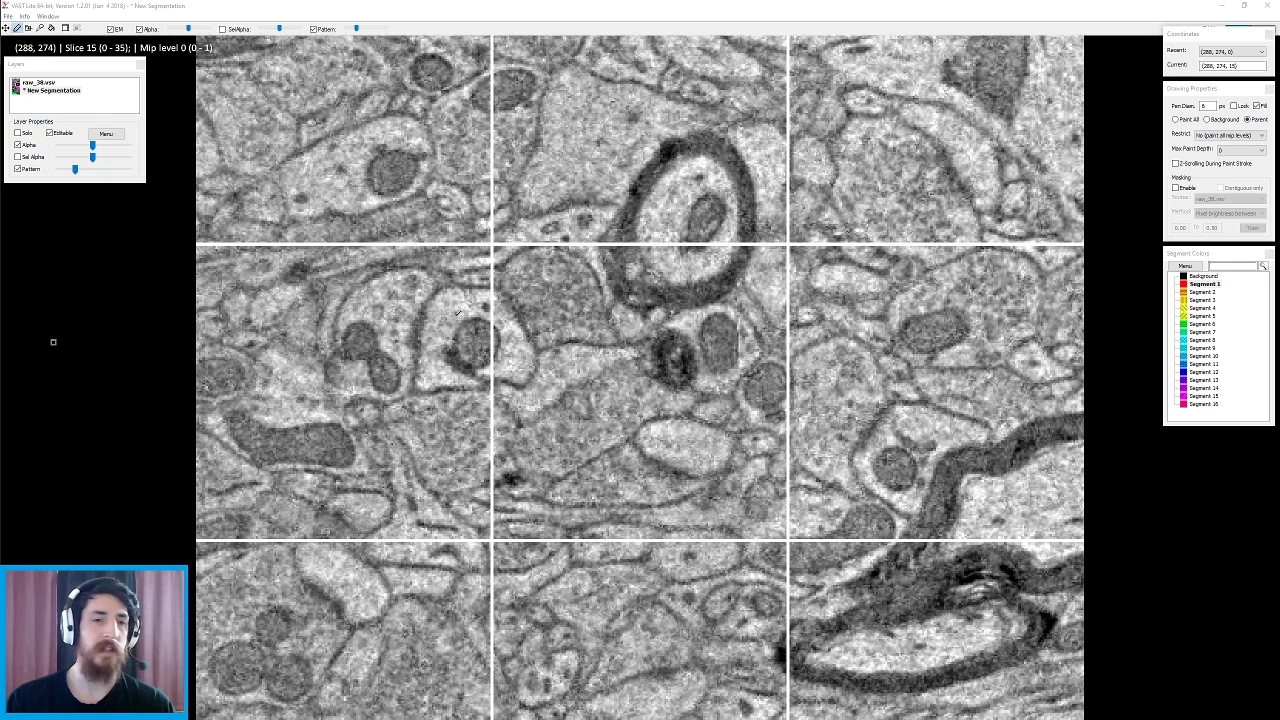
scroll(894, 373, "up", 1)
scroll(647, 402, "down", 1)
scroll(640, 403, "up", 2)
scroll(638, 403, "down", 2)
scroll(637, 403, "up", 1)
scroll(637, 403, "down", 1)
key("Up")
key("Down")
key("Down")
key("Down")
key("Up")
key("Up")
key("Up")
key("Up")
key("Down")
key("Down")
key("Down")
key("Down")
key("Down")
key("Down")
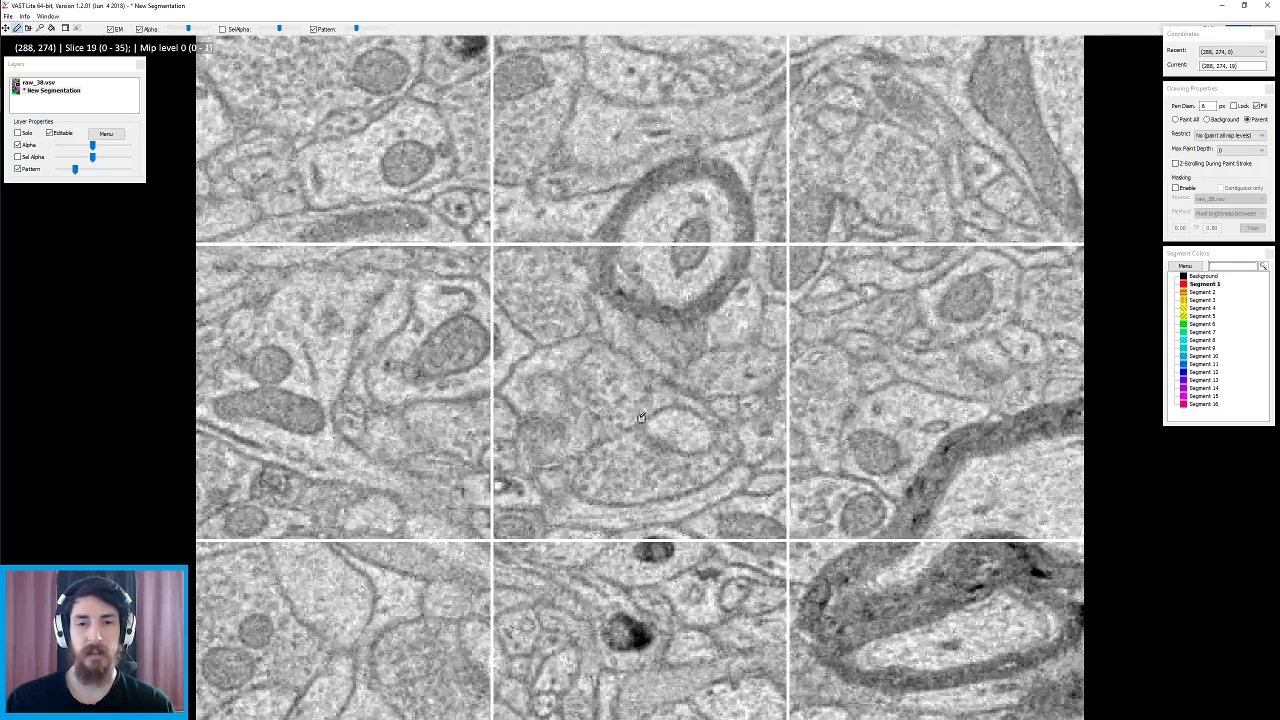
key("Down")
key("Down")
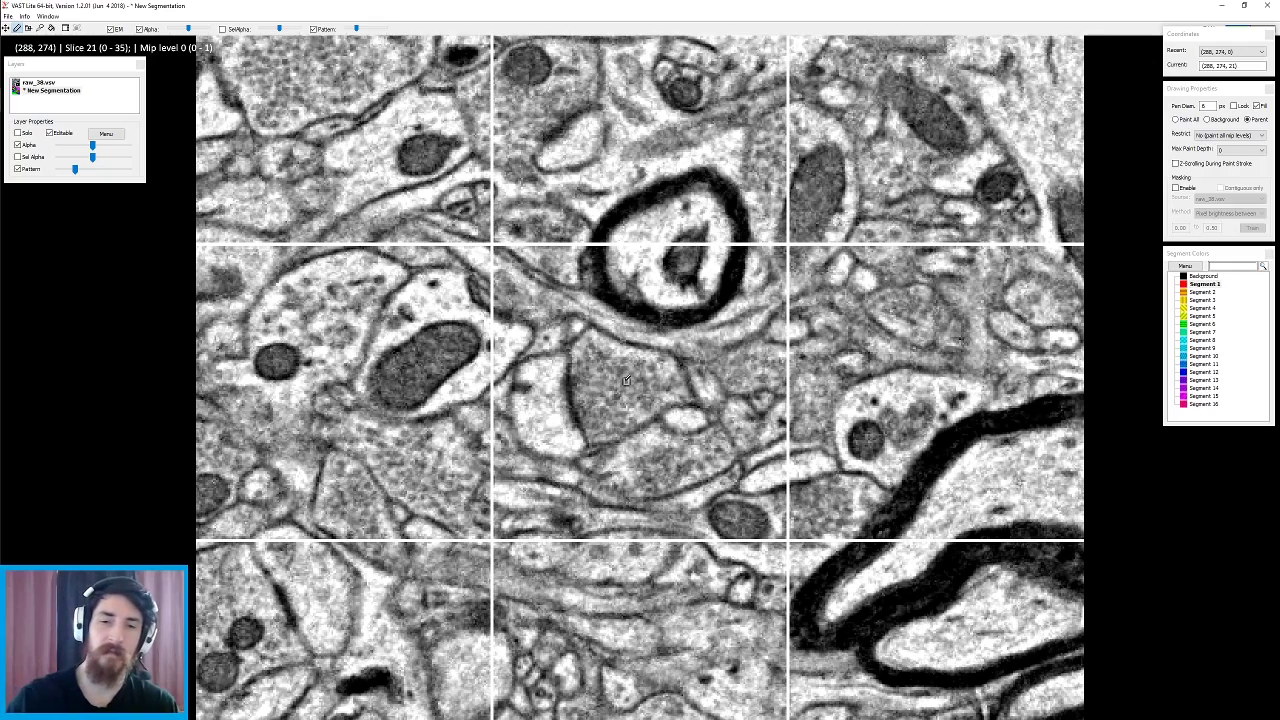
key("Up")
key("Up")
key("Up")
key("Up")
key("Up")
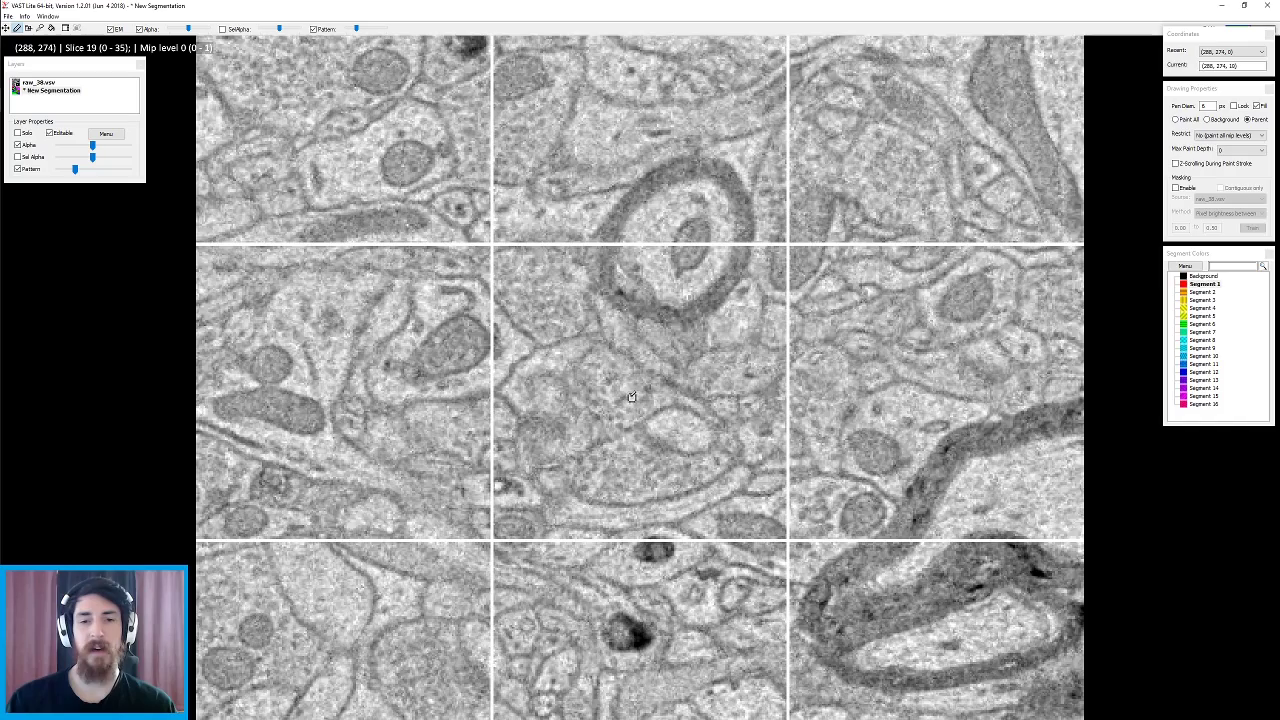
key("Down")
key("Down")
key("Down")
key("Down")
key("Down")
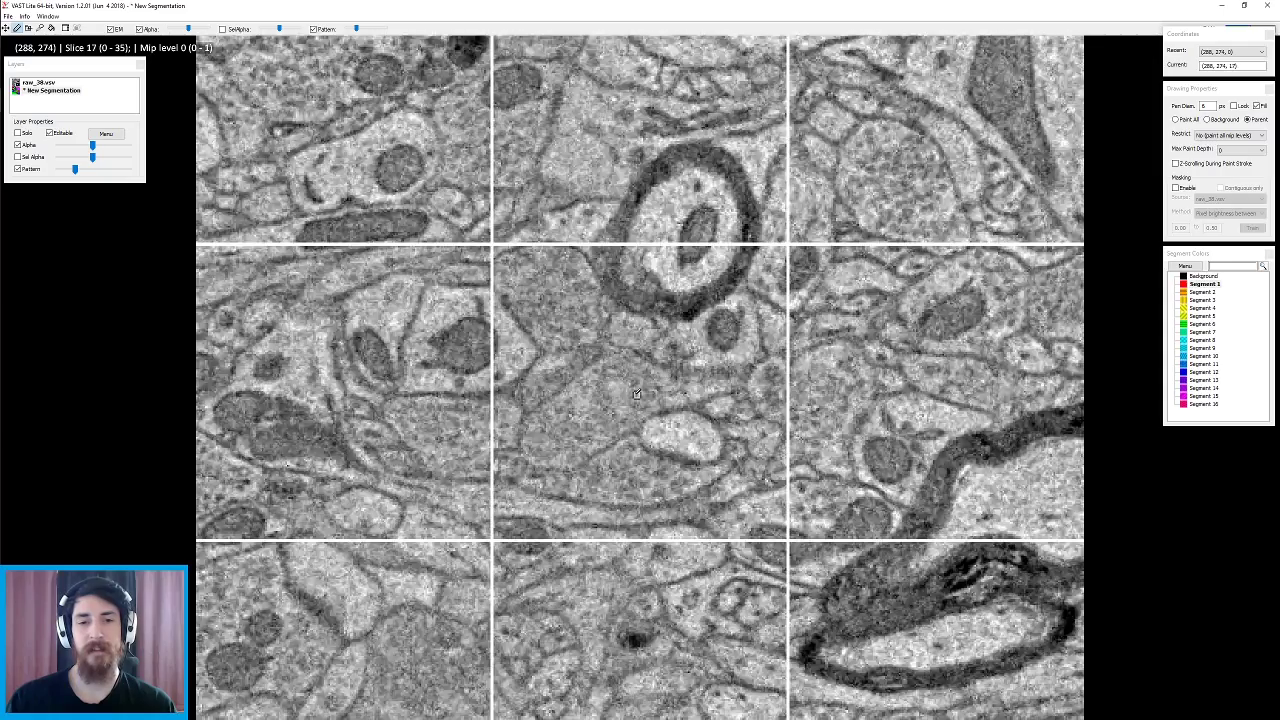
key("Up")
key("Up")
key("Up")
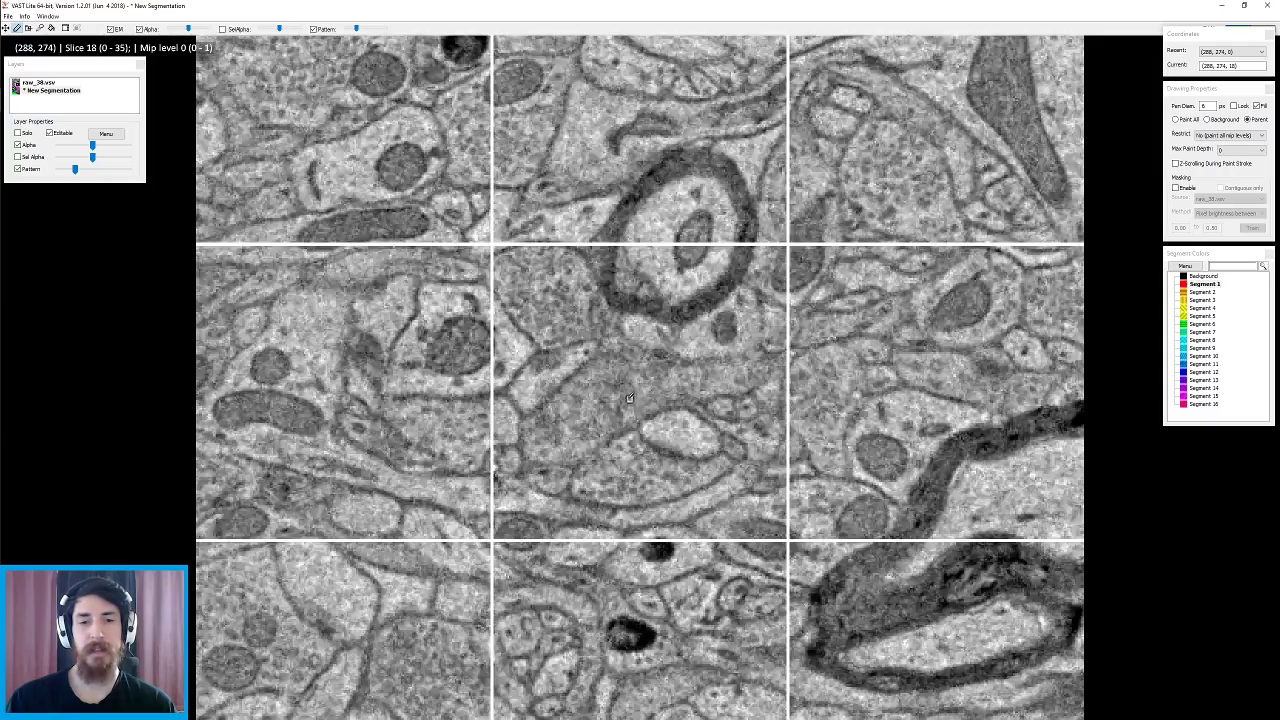
key("Down")
key("Down")
key("Up")
key("Up")
key("Up")
key("Up")
key("Up")
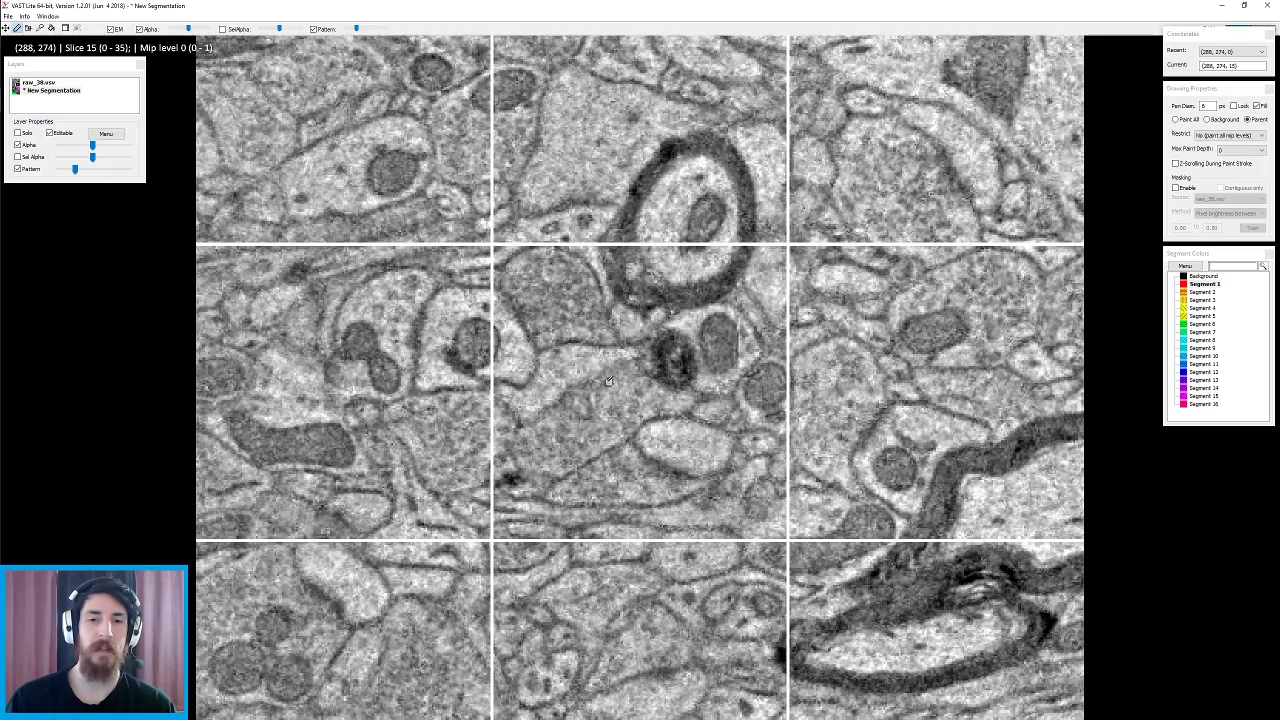
key("Down")
key("Down")
key("Down")
key("Down")
key("Up")
key("Up")
key("Up")
key("Up")
- On slice 16, paint the large process below the central myelinated axon with Segment 1, including its narrow side extension
key("Down")
mouse_move(604, 372)
left_mouse_down()
mouse_move(535, 416)
mouse_move(524, 462)
mouse_move(570, 466)
mouse_move(637, 415)
mouse_move(607, 372)
left_mouse_up()
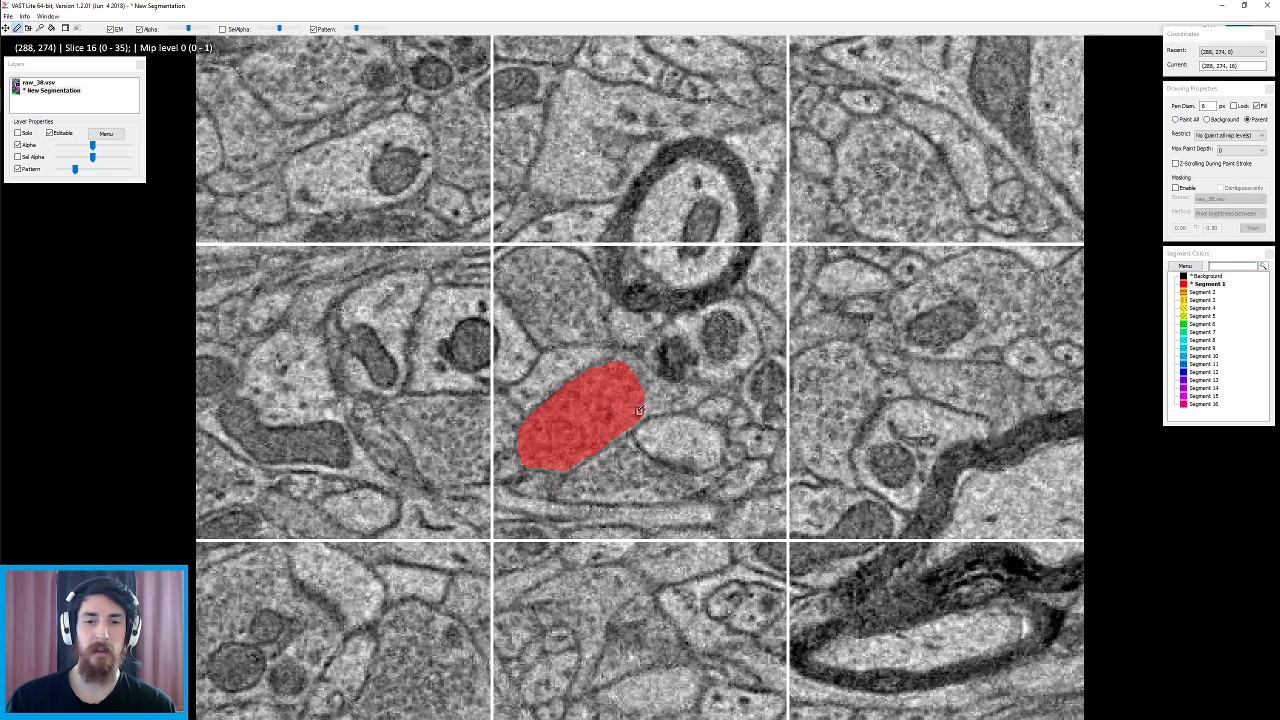
mouse_move(639, 412)
left_mouse_down()
mouse_move(698, 394)
mouse_move(620, 354)
mouse_move(614, 368)
left_mouse_up()
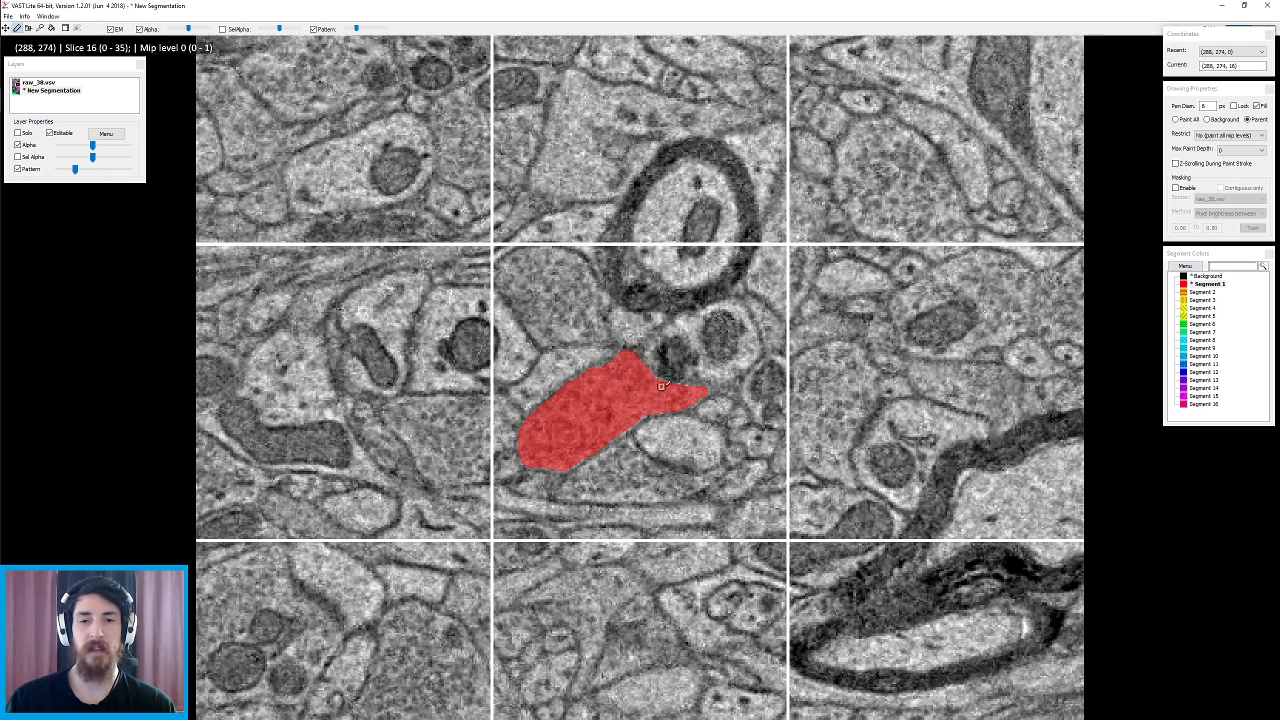
- Paint the same process with Segment 1 on slice 17, including its thin side extension
scroll(675, 400, "down", 1)
scroll(661, 398, "up", 1)
scroll(573, 407, "down", 1)
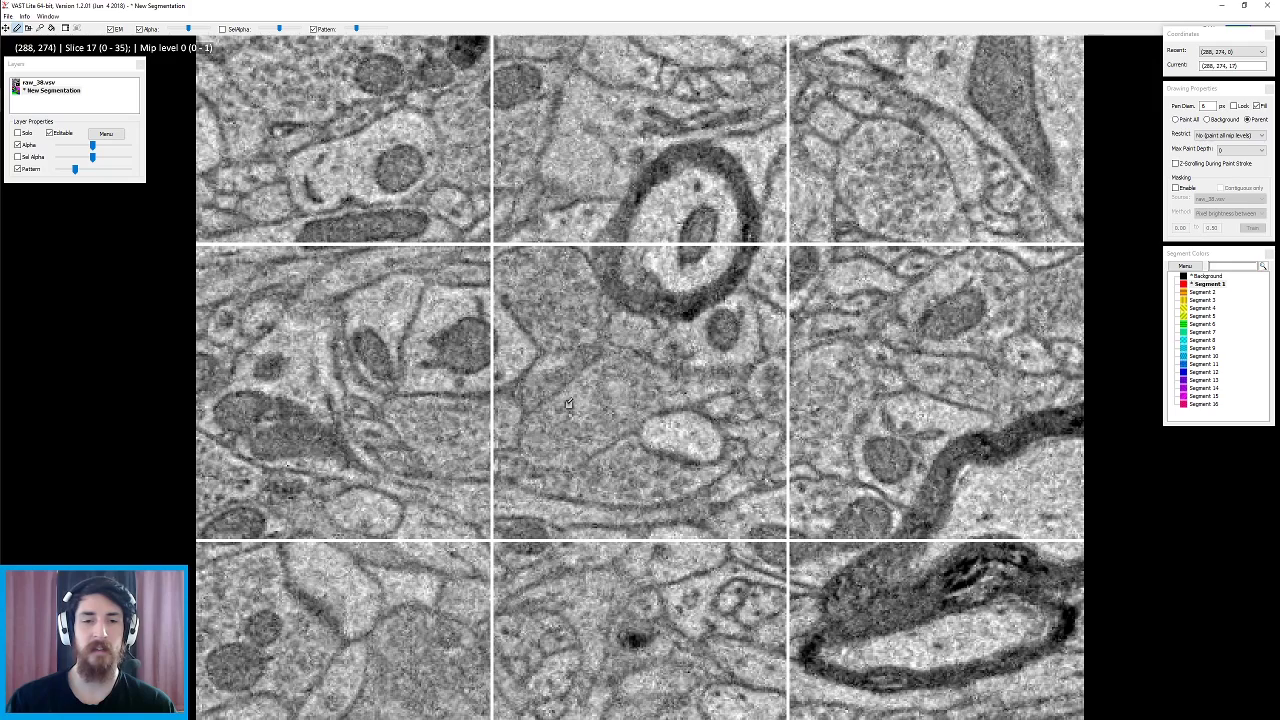
mouse_move(560, 402)
left_mouse_down()
mouse_move(531, 425)
mouse_move(537, 460)
mouse_move(572, 463)
mouse_move(658, 407)
mouse_move(735, 385)
mouse_move(617, 357)
mouse_move(556, 405)
left_mouse_up()
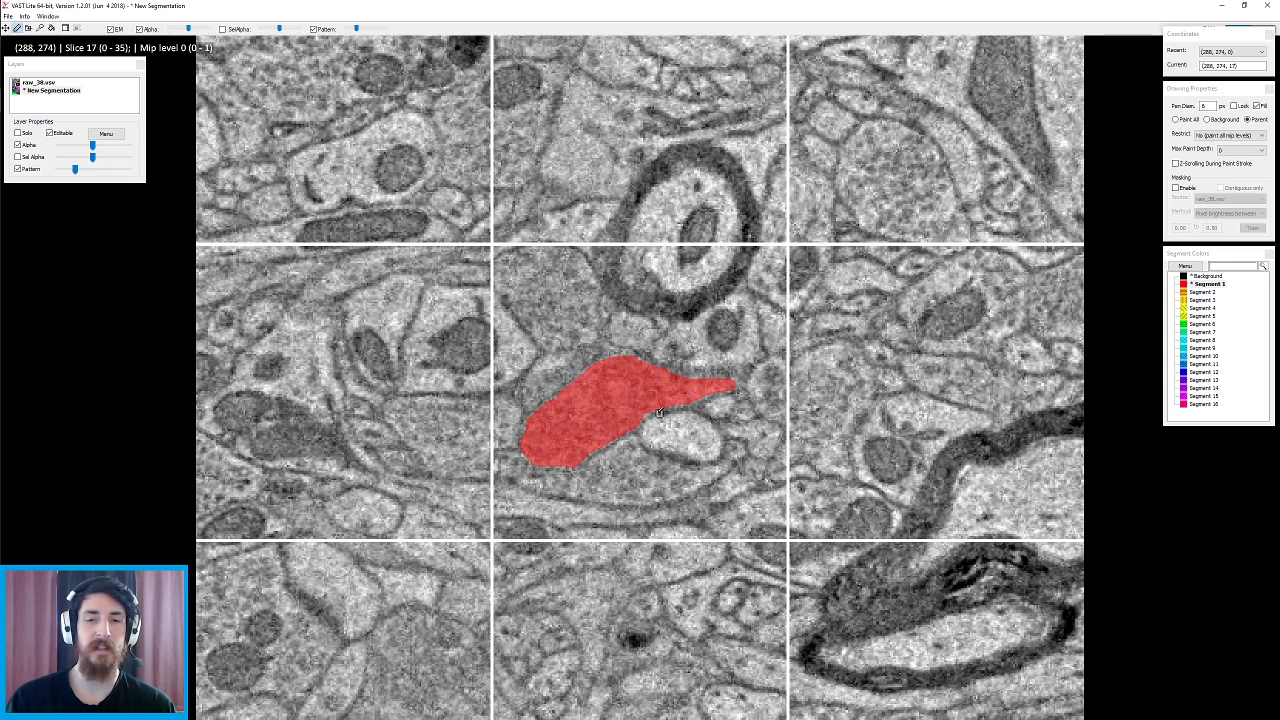
- Compare slices 16 to 20 around the process below the central myelinated axon, and make Segment 2 the active segment
scroll(660, 417, "down", 1)
scroll(608, 411, "down", 4)
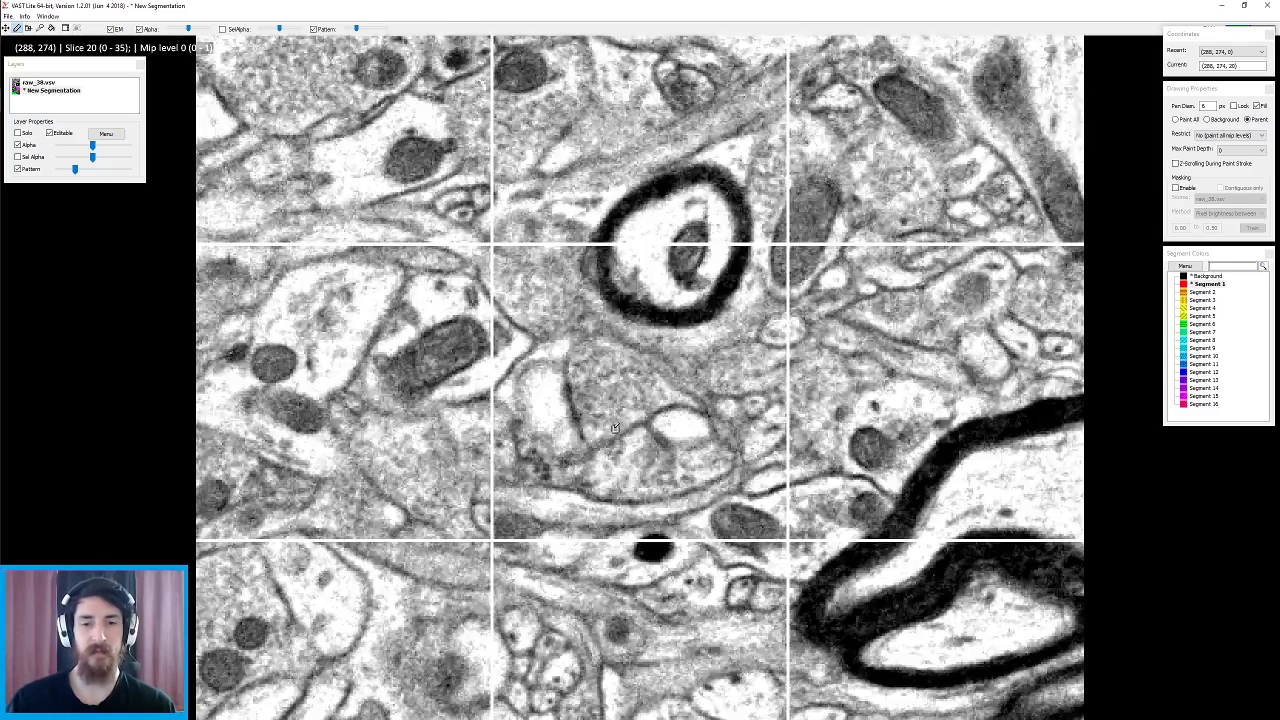
scroll(622, 427, "up", 6)
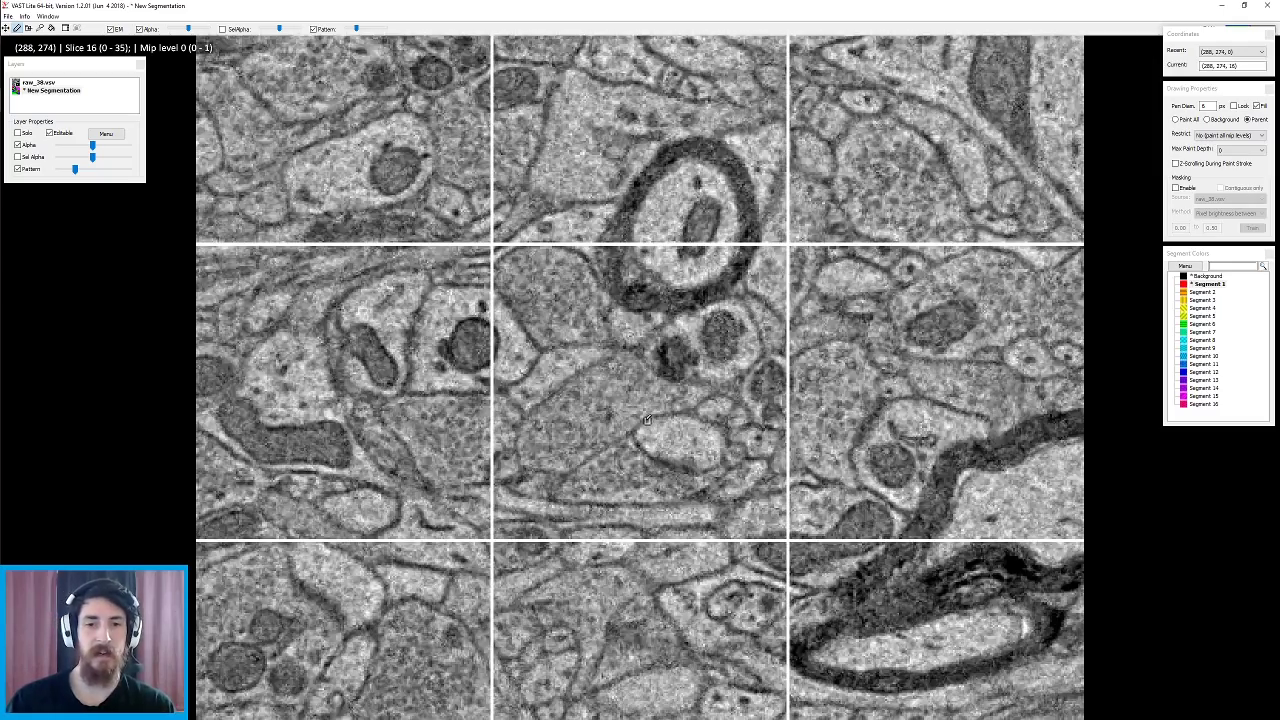
scroll(644, 417, "down", 2)
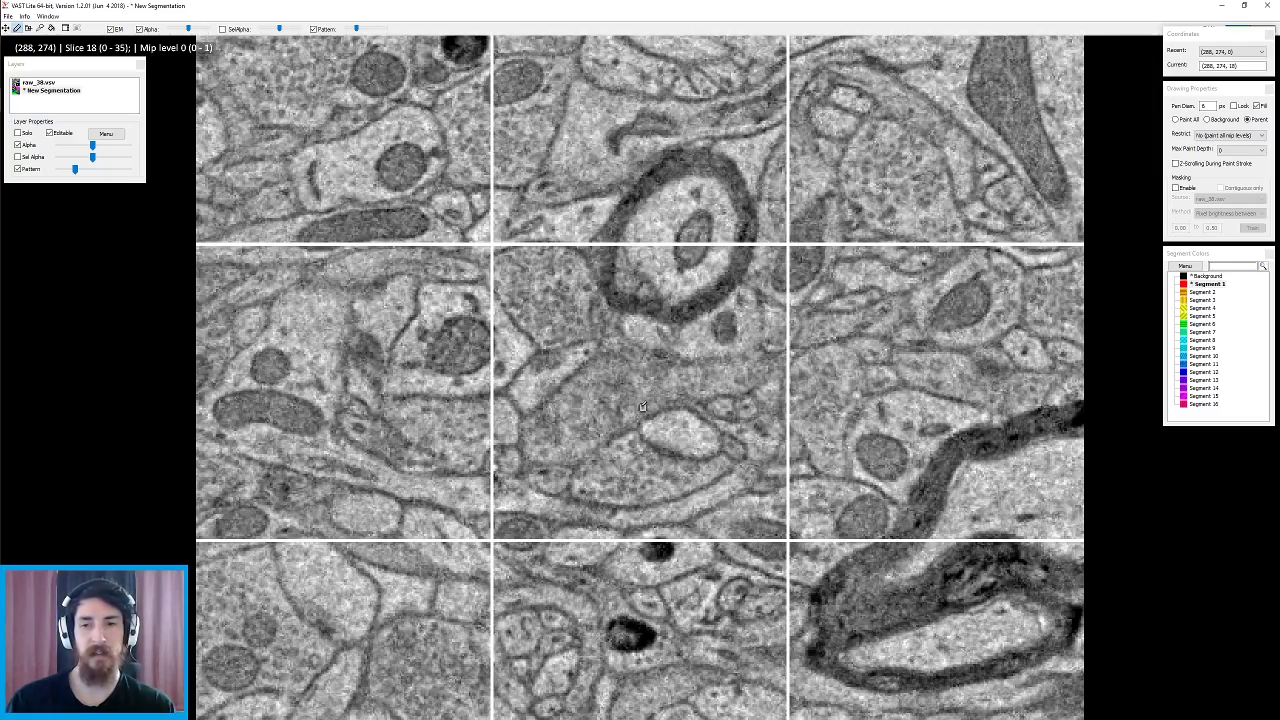
scroll(641, 408, "down", 1)
left_click(1205, 285)
left_click(1203, 292)
- Reduce the pen diameter to 2 px and paint the process below the myelinated axon with Segment 2 on slices 20 to 22
scroll(645, 425, "down", 1)
scroll(643, 418, "up", 1)
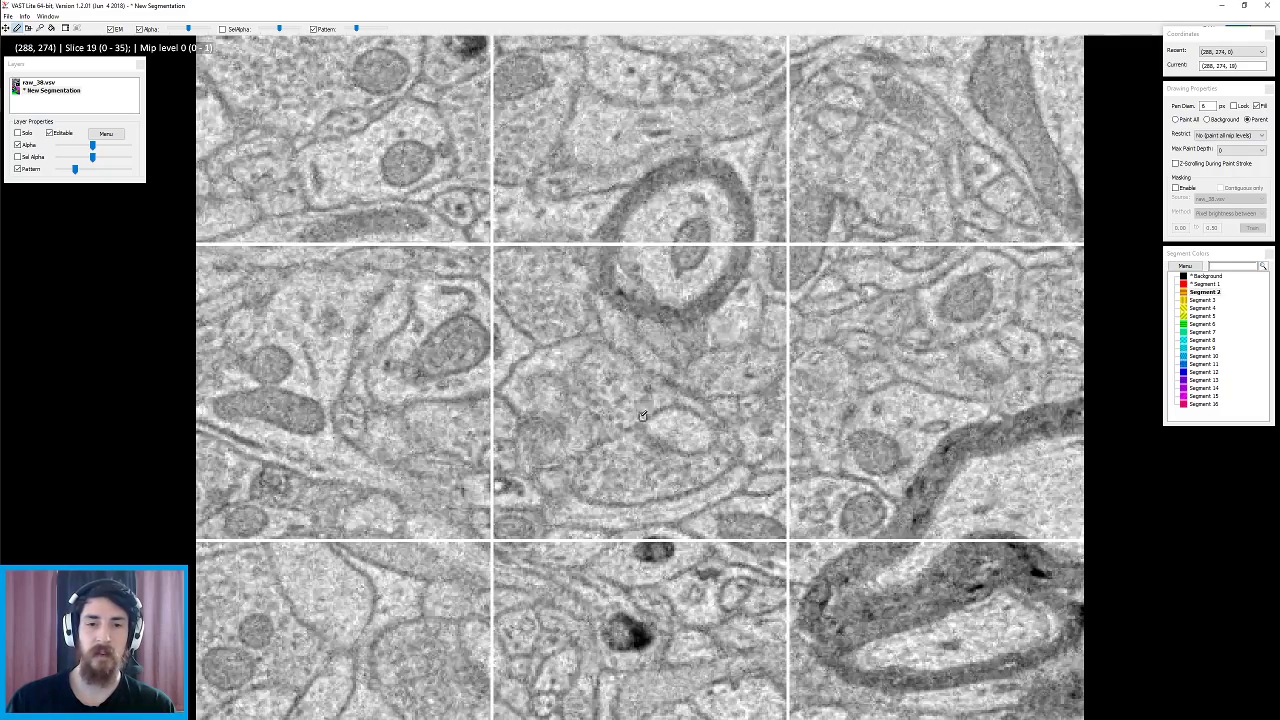
scroll(643, 418, "down", 2)
mouse_move(590, 338)
left_mouse_down()
mouse_move(575, 380)
mouse_move(592, 432)
mouse_move(684, 398)
mouse_move(662, 358)
mouse_move(595, 338)
mouse_move(588, 362)
mouse_move(614, 348)
mouse_move(573, 365)
mouse_move(586, 432)
mouse_move(602, 438)
mouse_move(676, 394)
mouse_move(612, 346)
mouse_move(579, 352)
left_mouse_up()
scroll(640, 400, "down", 1)
scroll(644, 377, "down", 7)
scroll(645, 377, "up", 7)
scroll(645, 377, "up", 2)
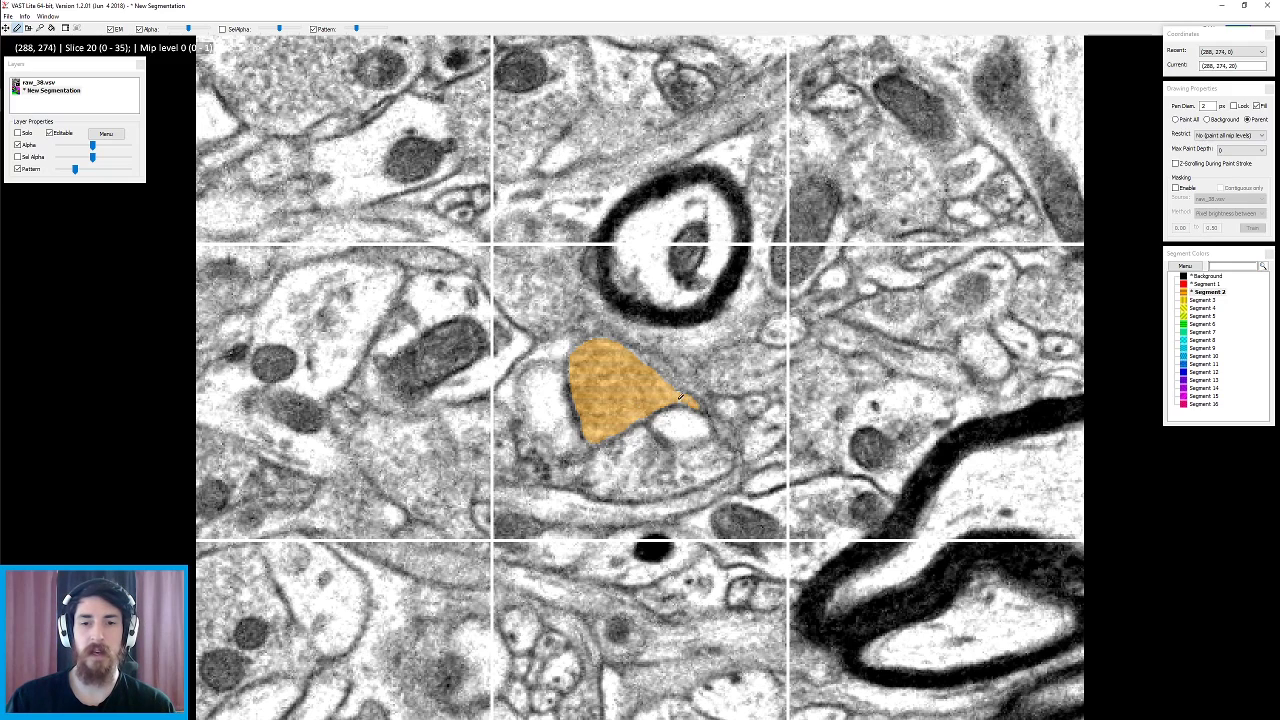
scroll(705, 421, "down", 1)
scroll(690, 415, "up", 2)
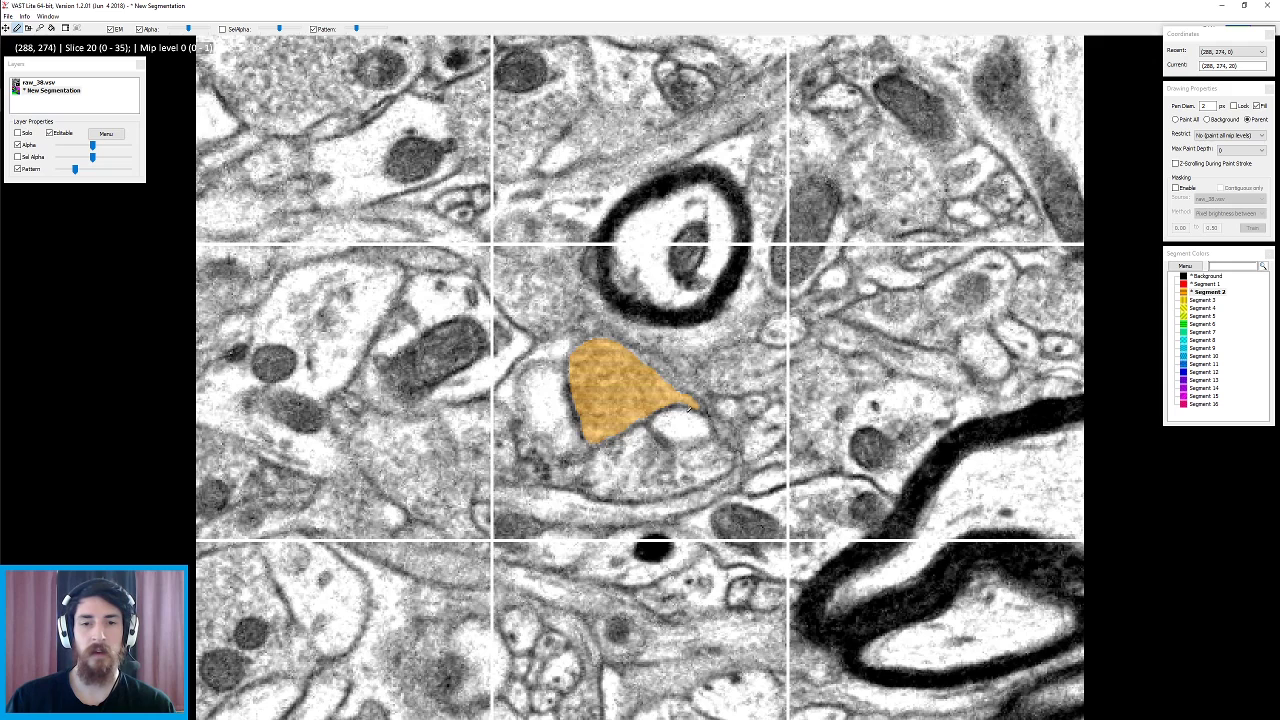
- Paint the process on slice 19 with Segment 2, including the thin tip running over the bright oval profile
scroll(647, 391, "down", 1)
scroll(635, 382, "down", 2)
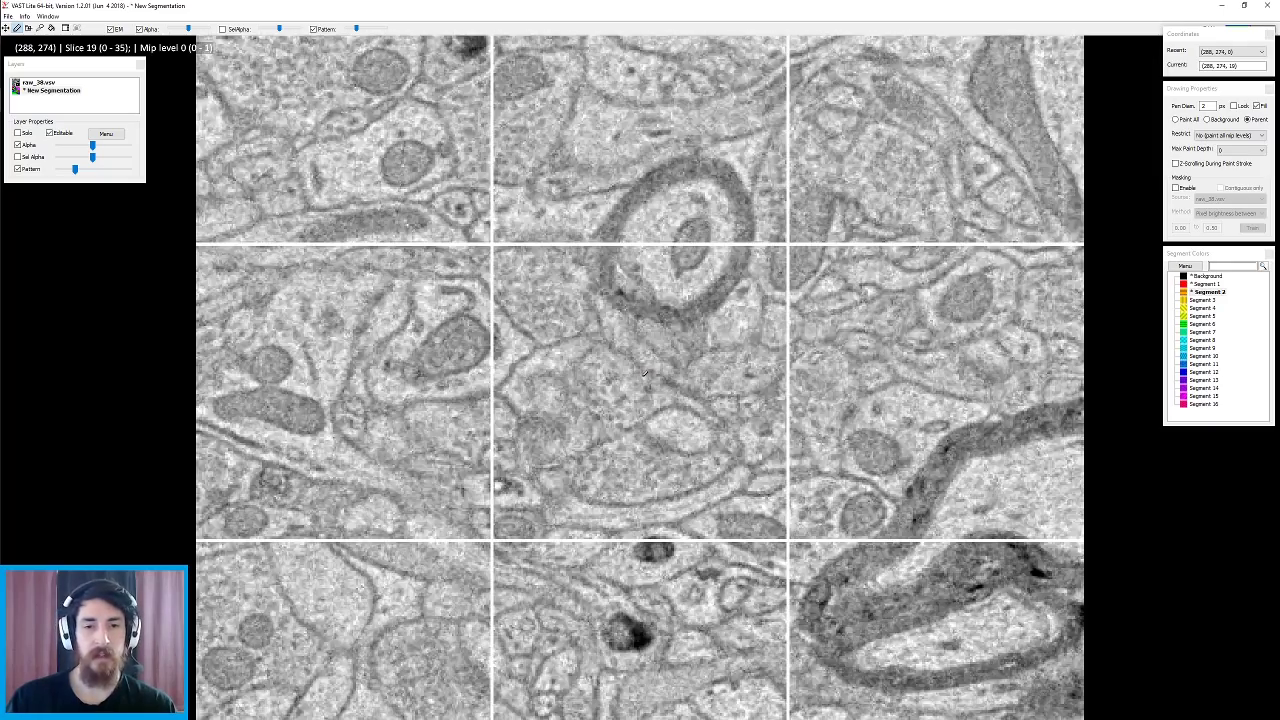
scroll(612, 370, "up", 2)
scroll(604, 364, "down", 1)
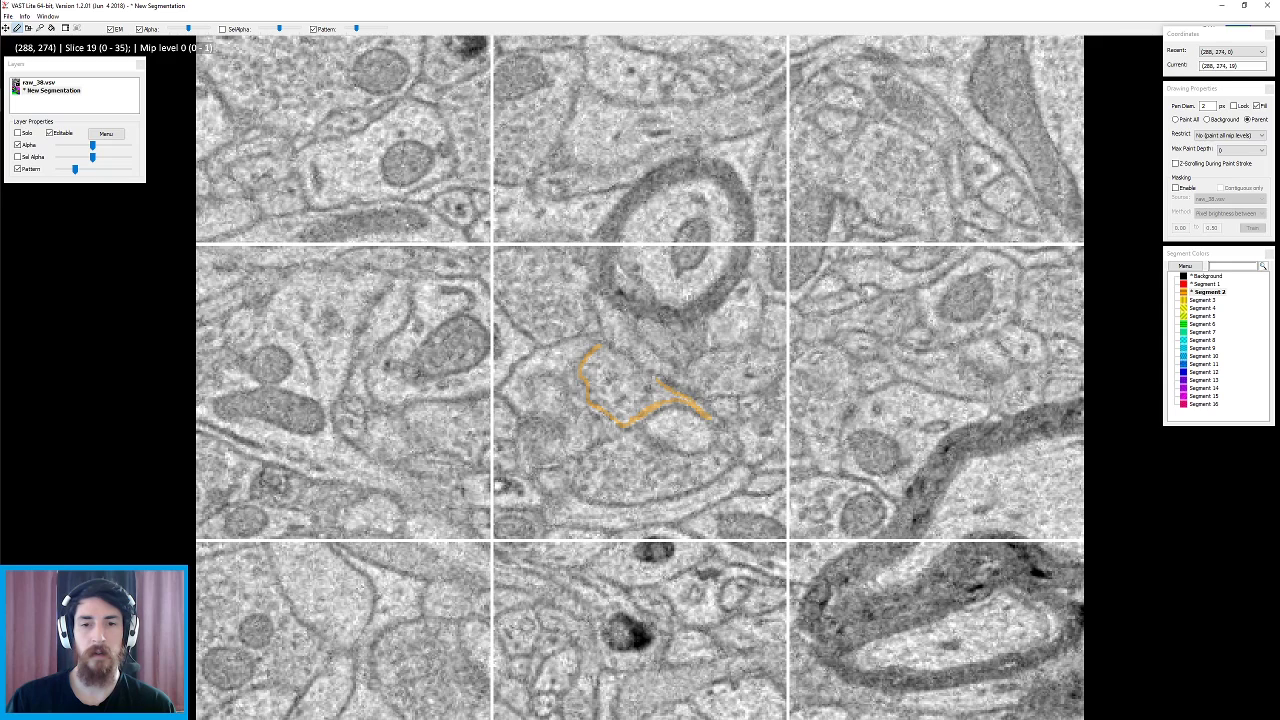
left_click_drag(609, 349, 601, 346)
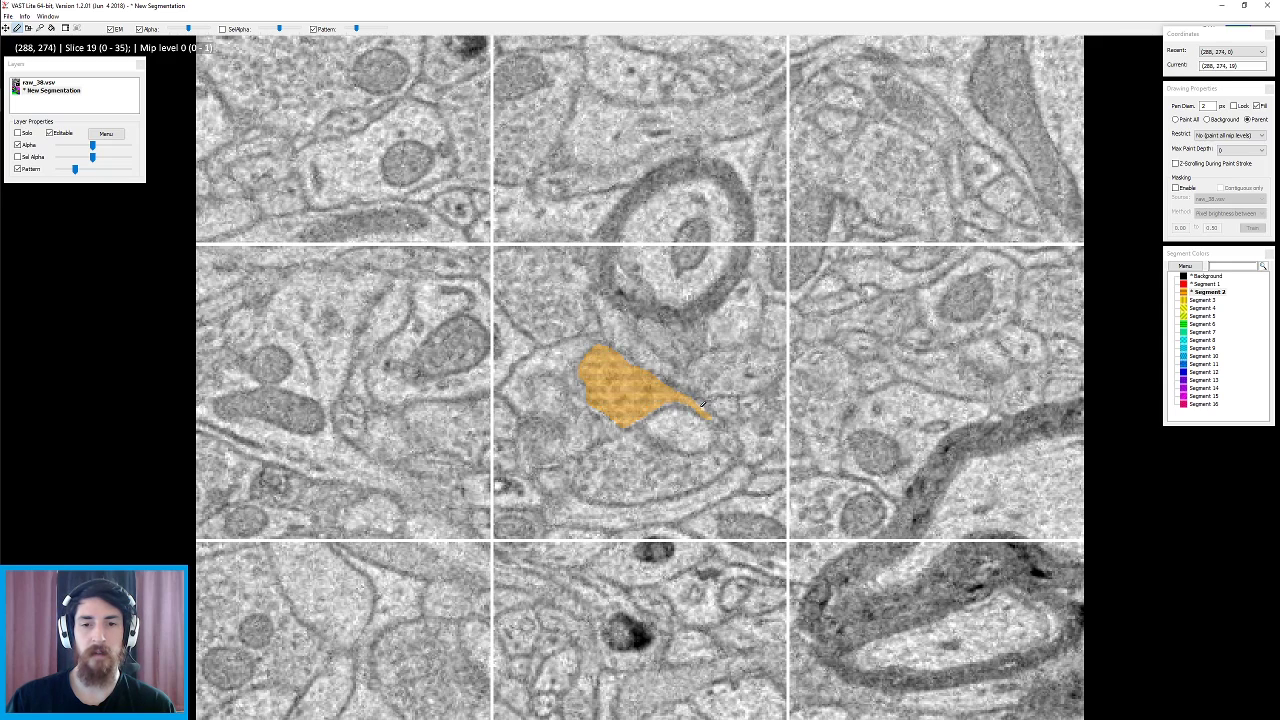
- Compare slices 17 to 19 with the segmentation overlay shown and hidden to examine how the painted process continues between them
scroll(680, 403, "down", 1)
scroll(678, 402, "up", 2)
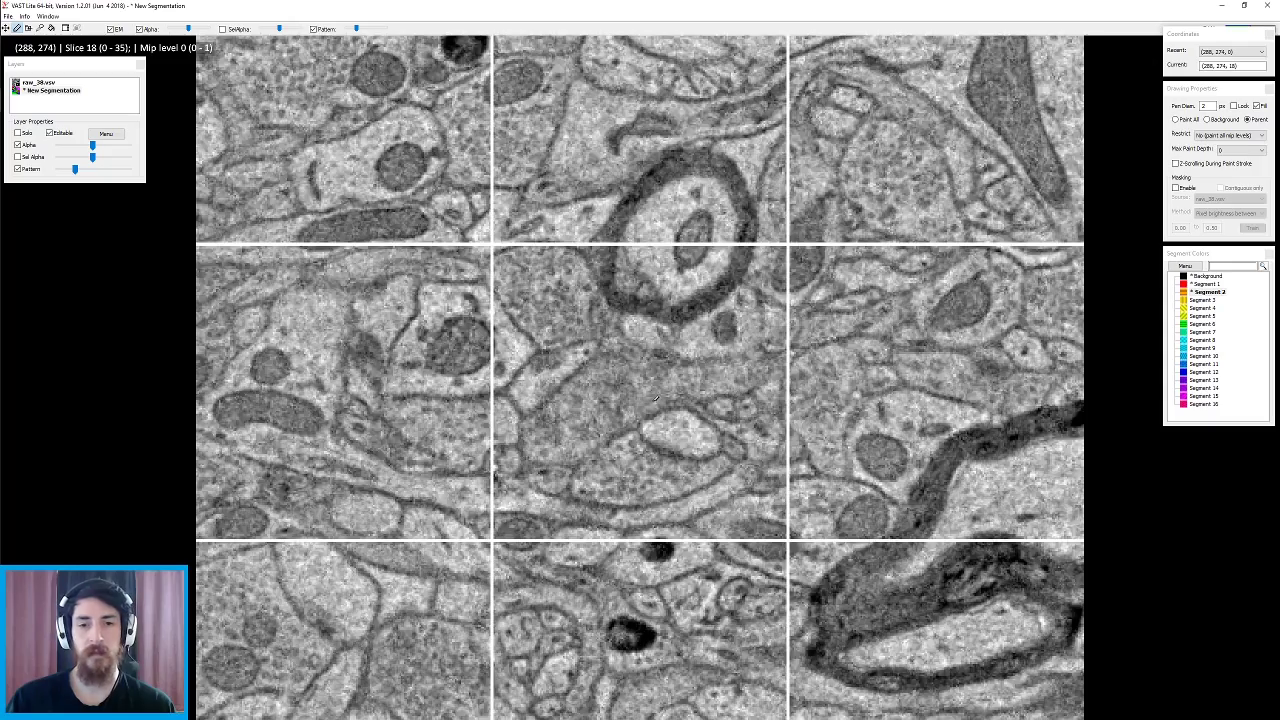
scroll(645, 394, "down", 1)
key("space")
scroll(650, 376, "up", 2)
key("space")
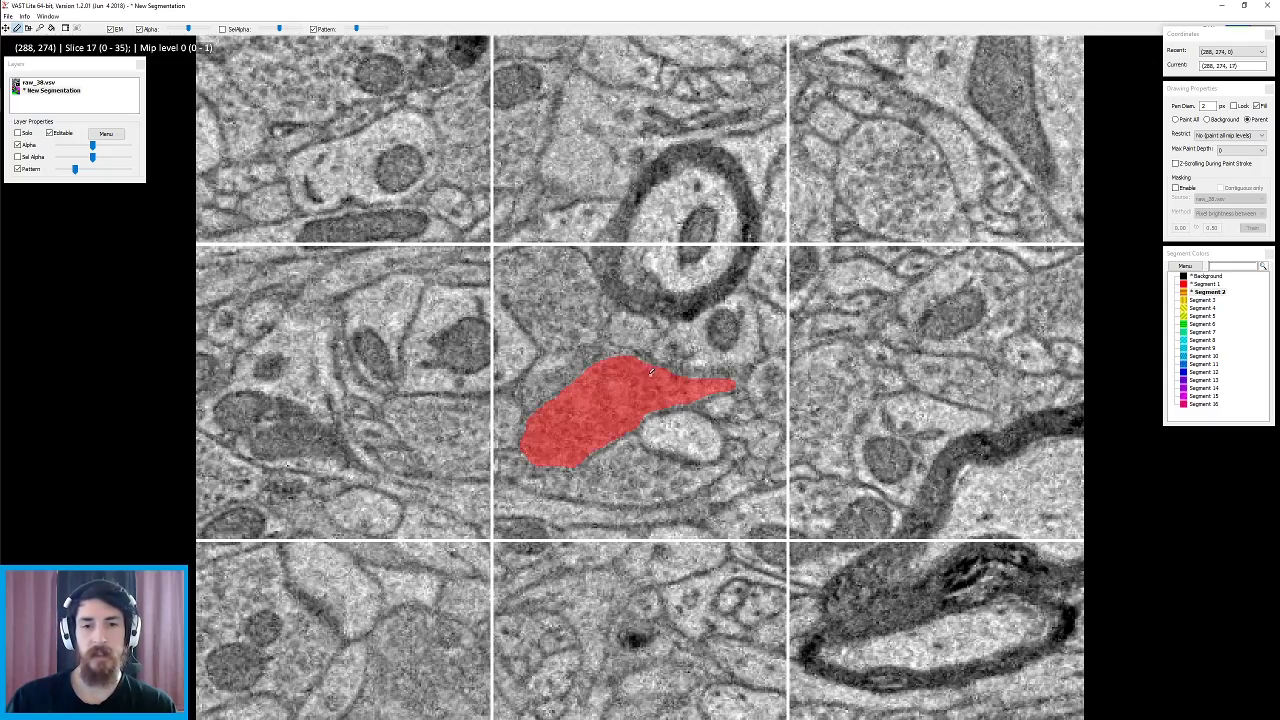
scroll(650, 374, "down", 2)
scroll(650, 374, "up", 3)
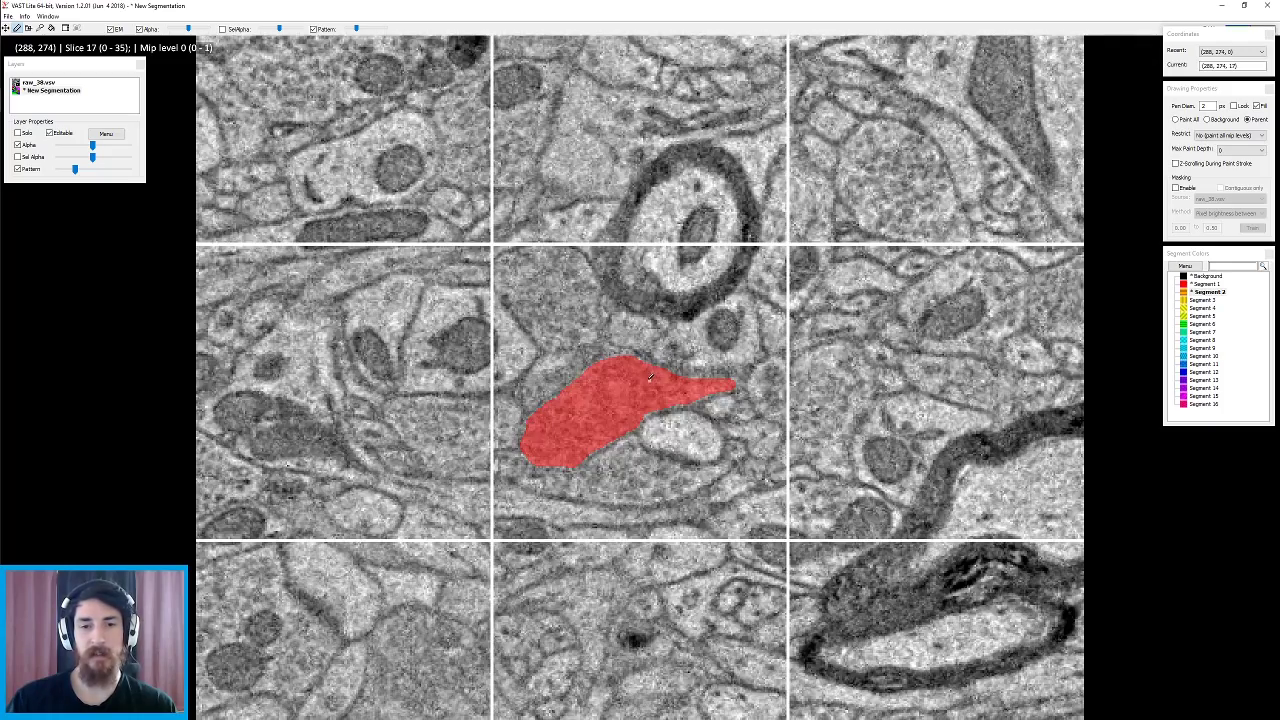
scroll(648, 374, "down", 4)
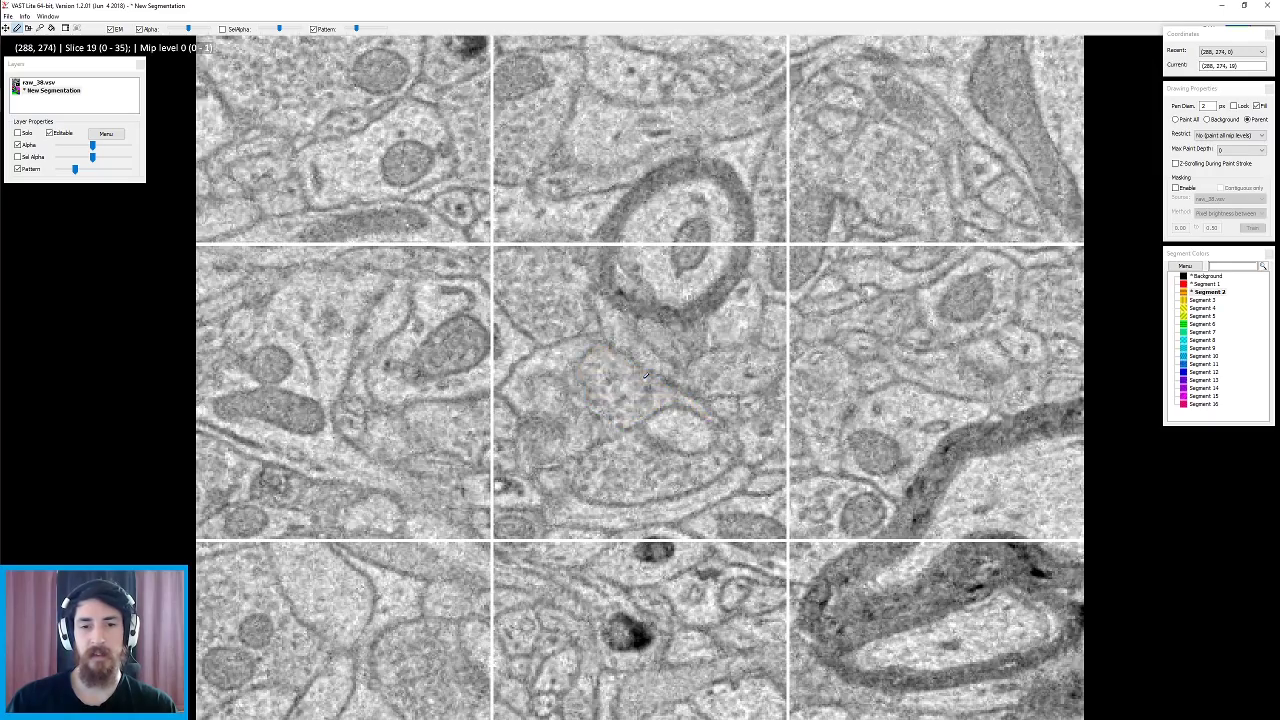
scroll(645, 376, "up", 1)
key("space")
key("space")
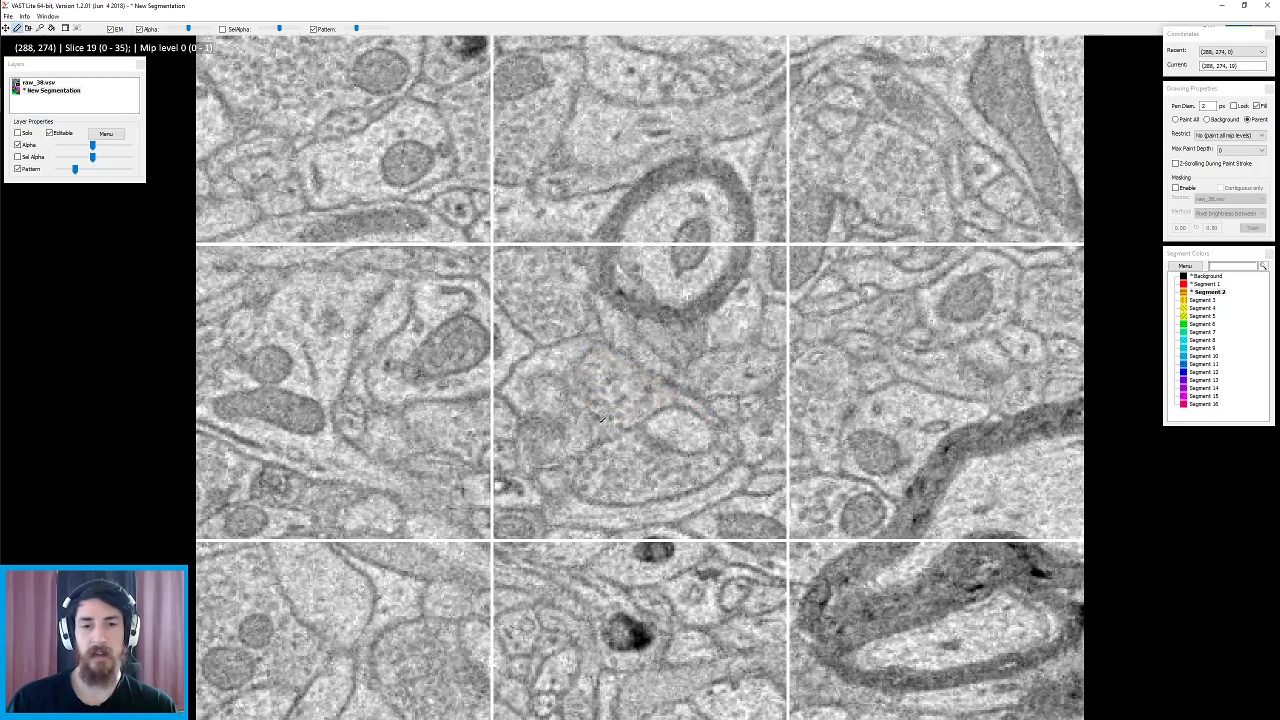
- On slice 18, paint a small patch inside the large process and the thin branch beside the bright oval profile with Segment 2
scroll(636, 444, "up", 1)
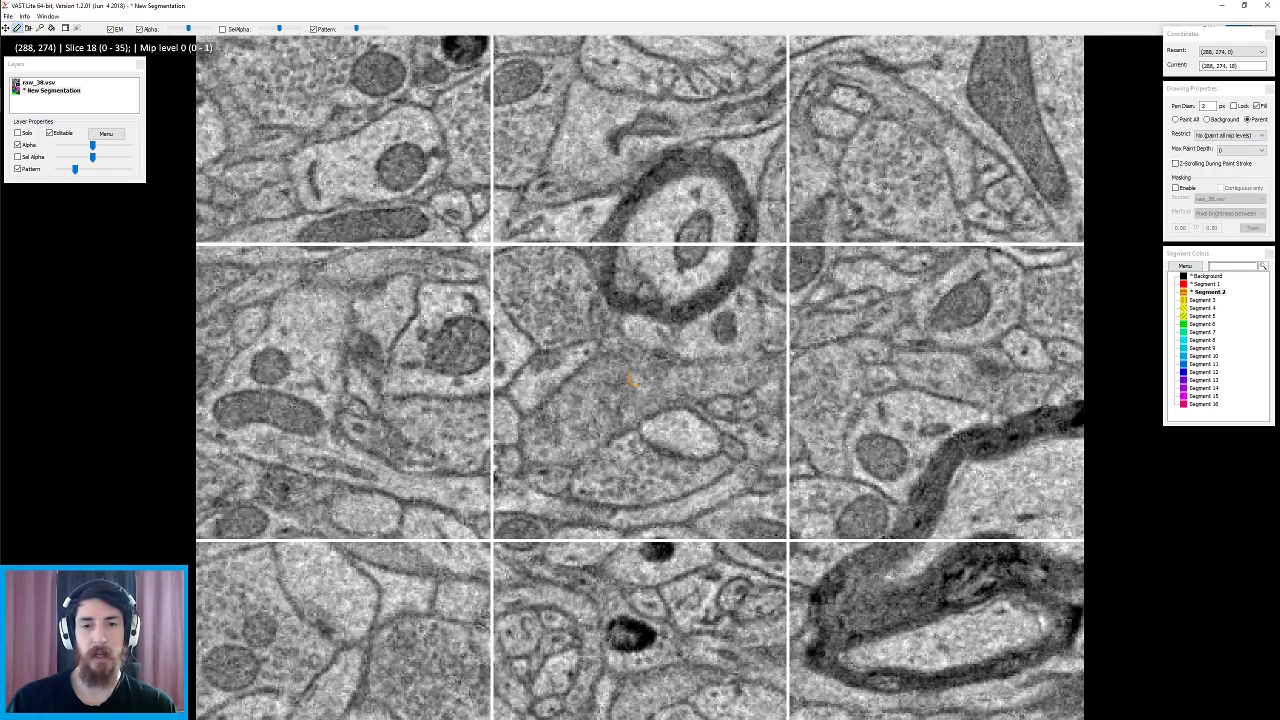
scroll(680, 440, "down", 2)
scroll(685, 447, "up", 4)
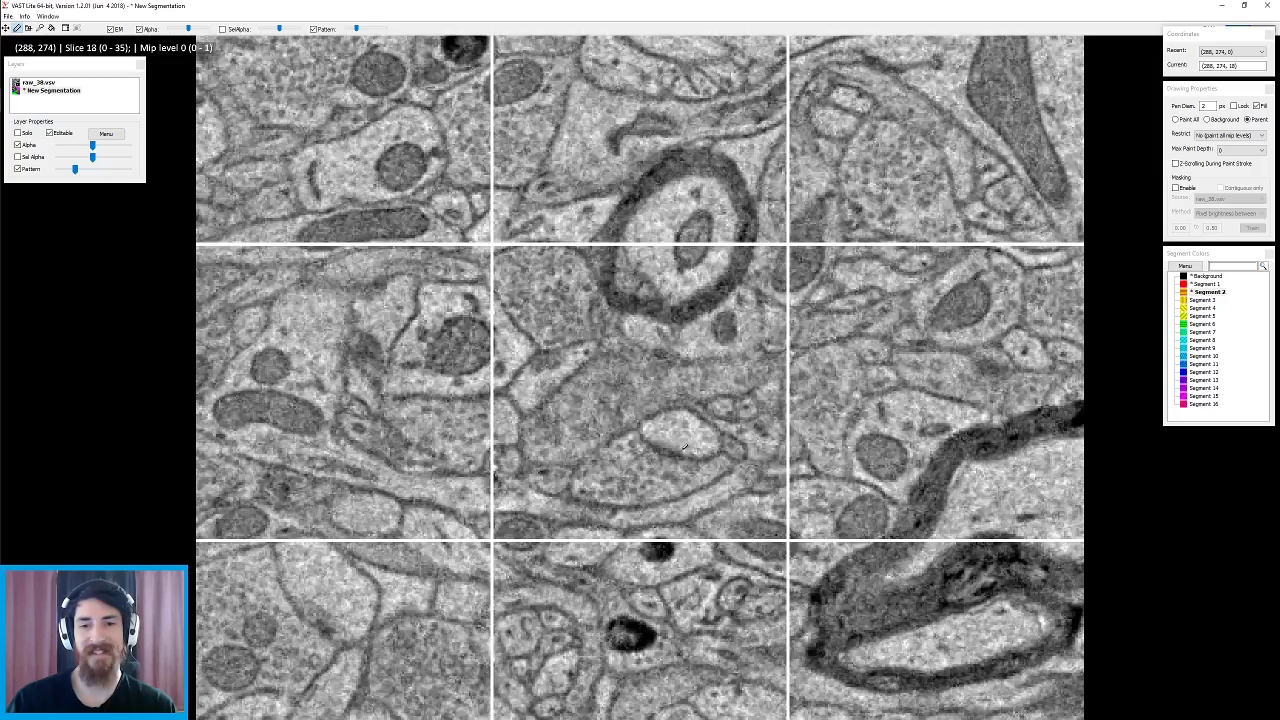
scroll(685, 447, "down", 4)
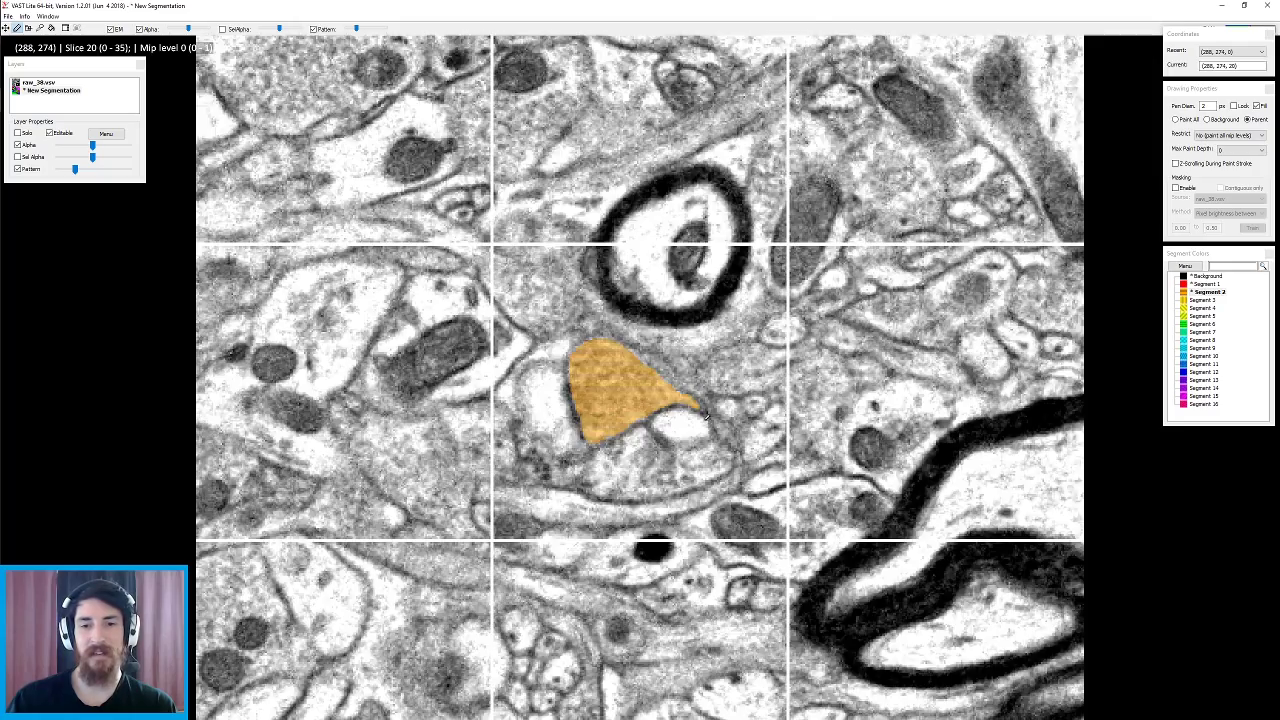
scroll(706, 414, "up", 2)
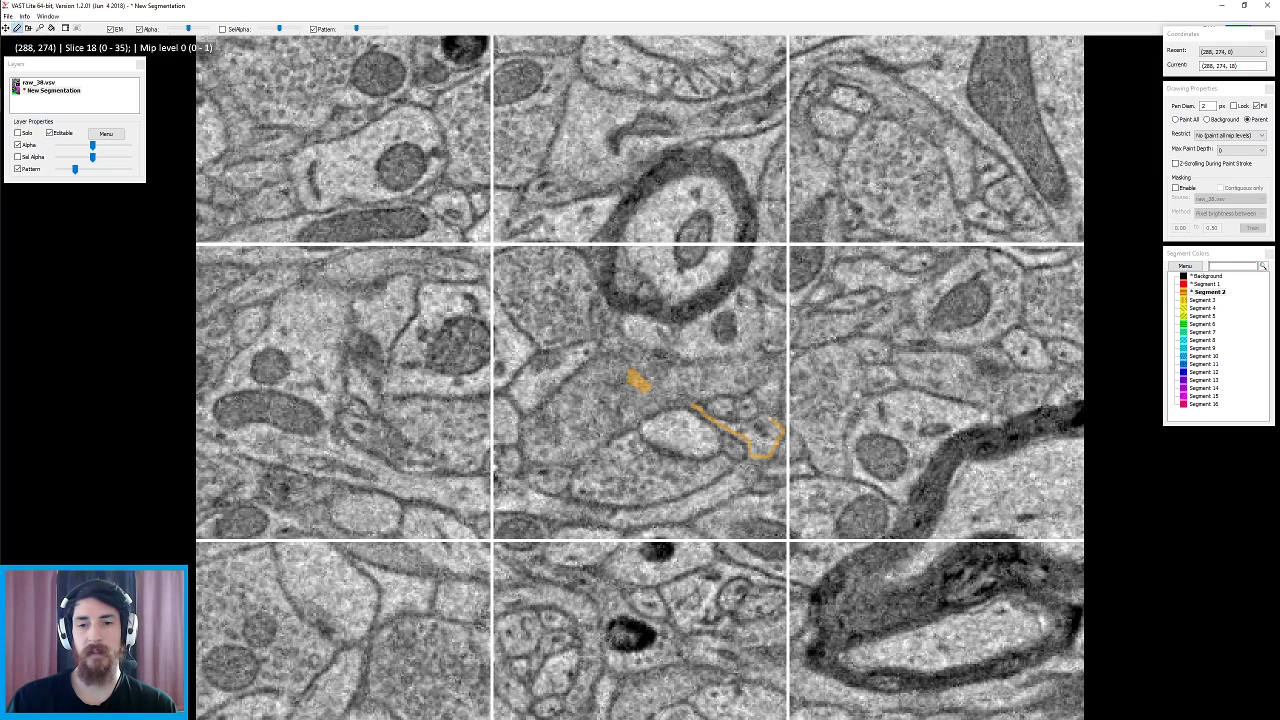
left_click_drag(735, 431, 726, 429)
- Paint the small branch profile beside the bright oval with Segment 2 on slices 19 and 20
scroll(762, 451, "down", 1)
scroll(762, 446, "up", 1)
scroll(755, 443, "down", 1)
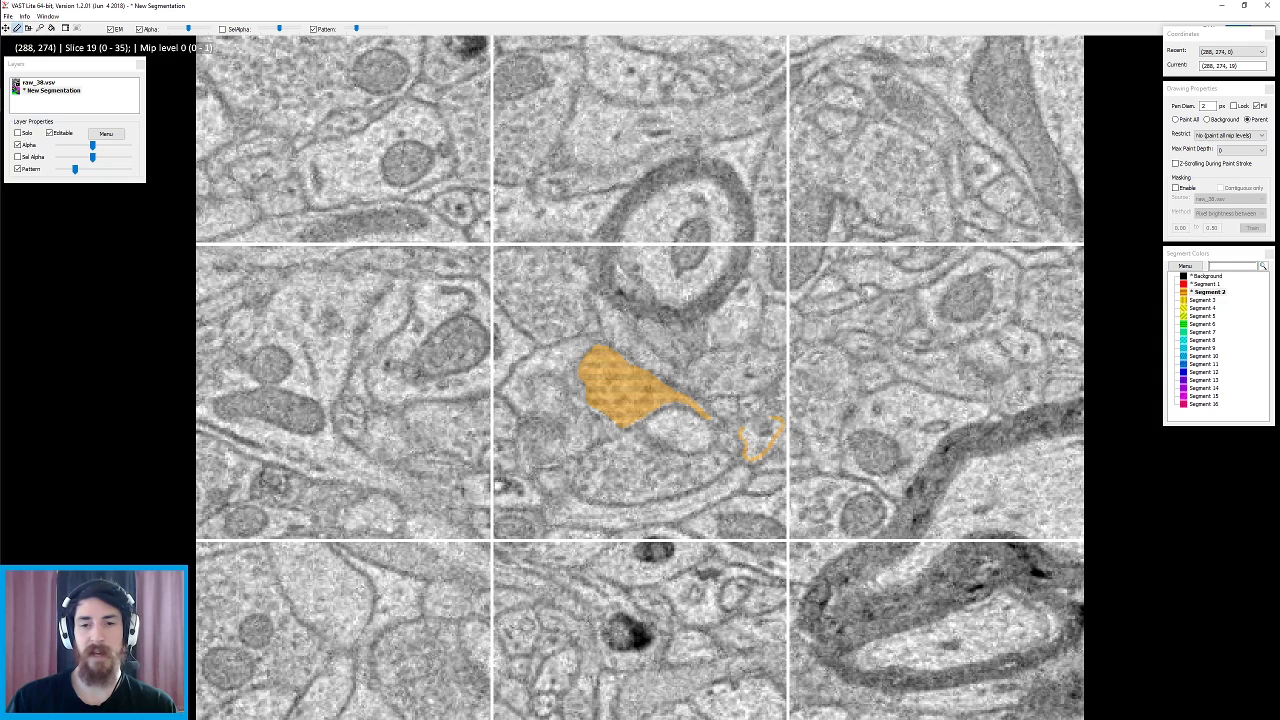
scroll(770, 443, "down", 1)
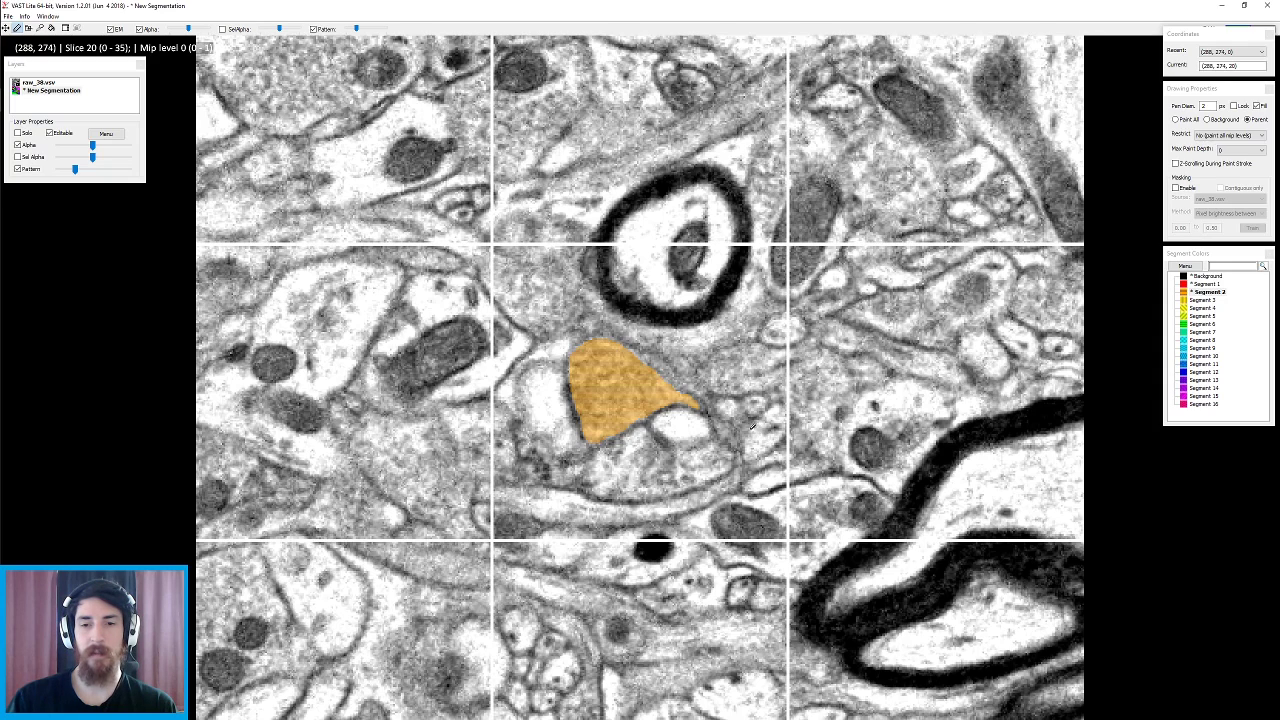
mouse_move(770, 444)
left_mouse_down()
mouse_move(786, 427)
mouse_move(748, 452)
left_mouse_up()
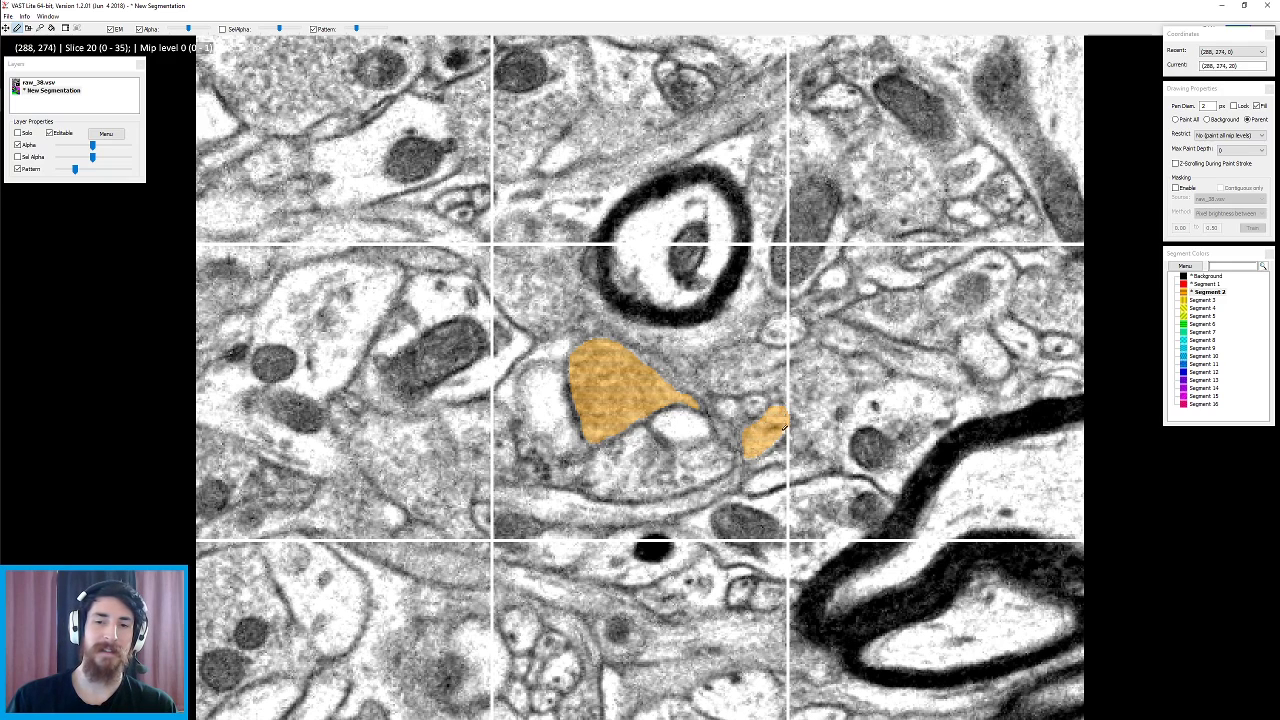
- Continue tracing the shrinking small branch profile with Segment 2 on slices 21, 22 and 23
scroll(778, 429, "down", 1)
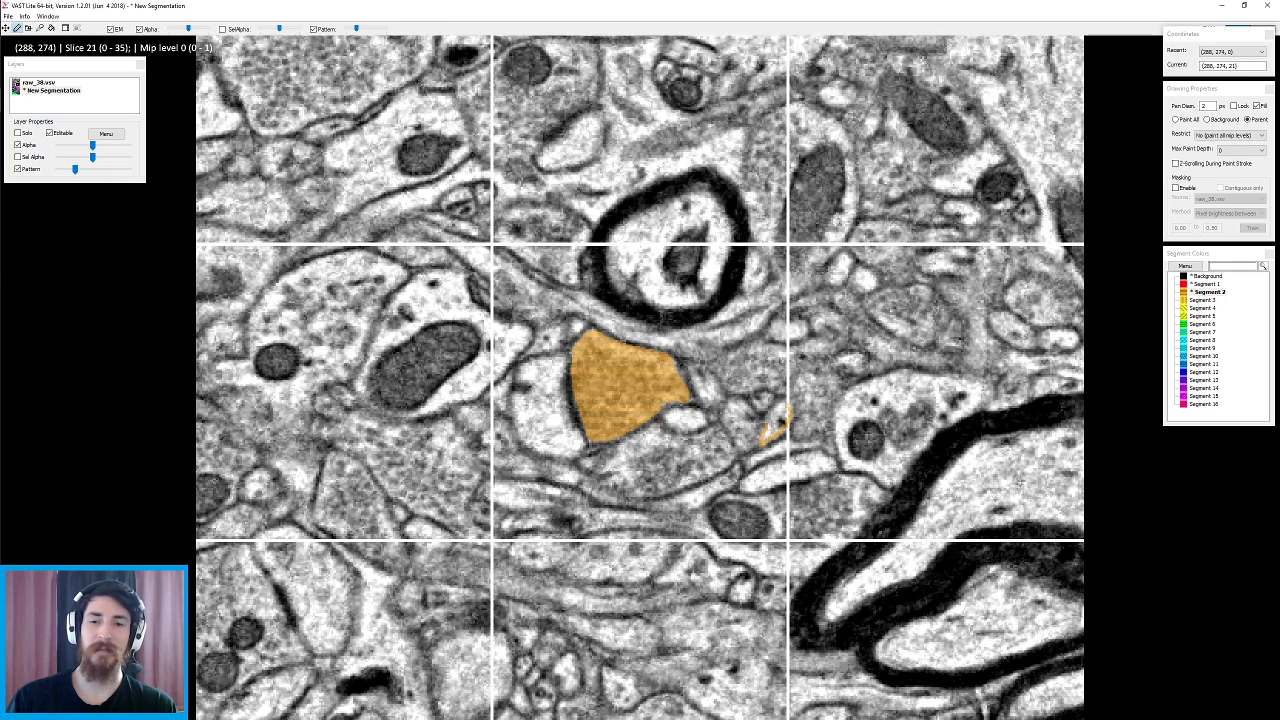
left_click_drag(786, 405, 787, 405)
scroll(788, 406, "down", 1)
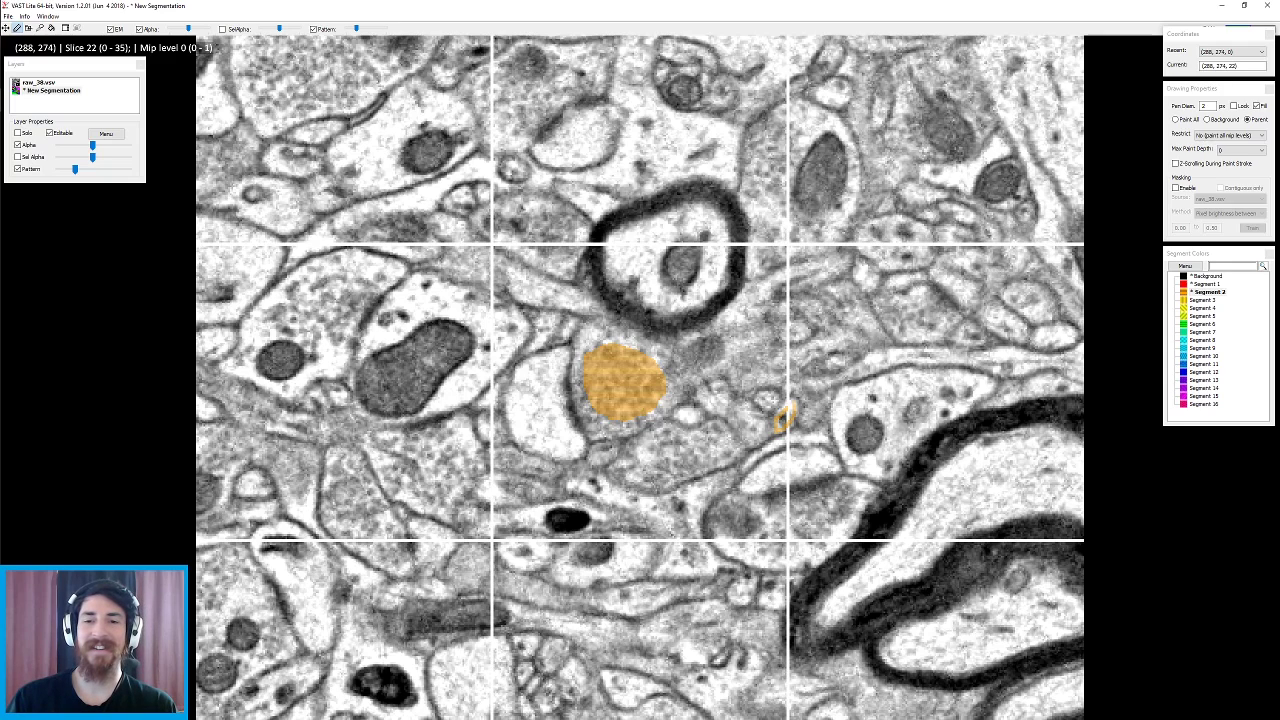
left_click_drag(788, 405, 790, 406)
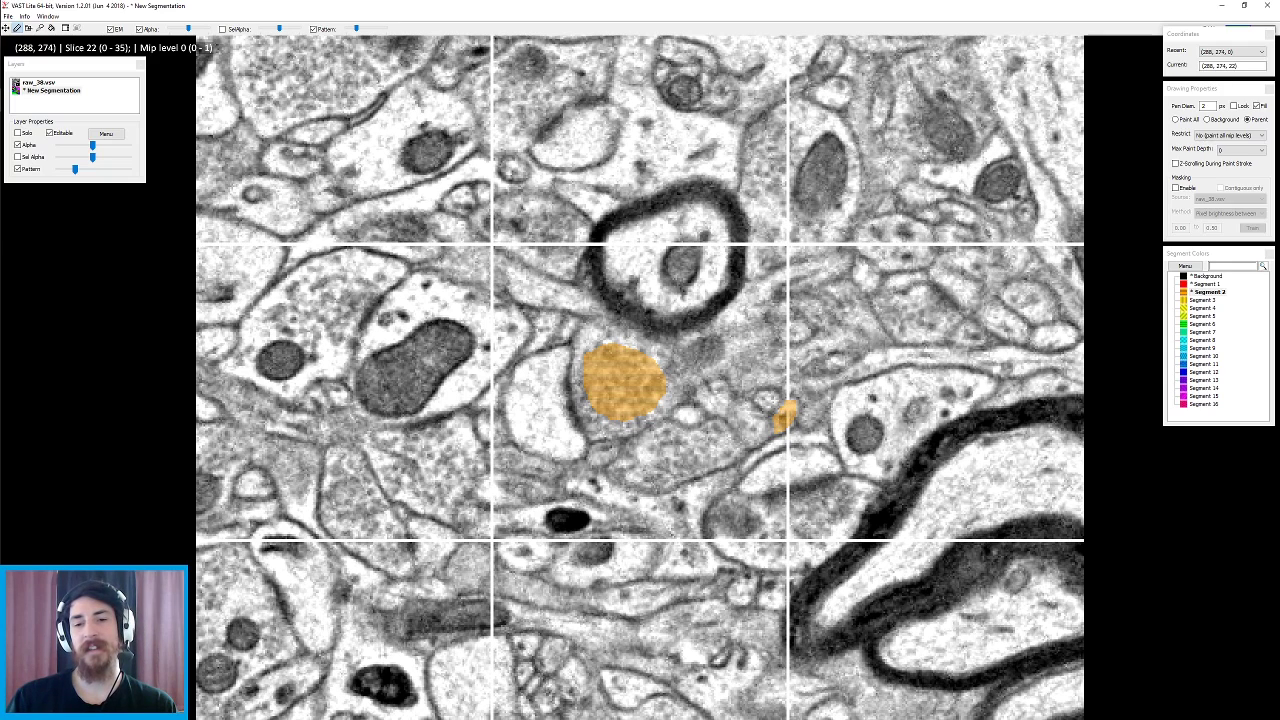
scroll(788, 406, "down", 1)
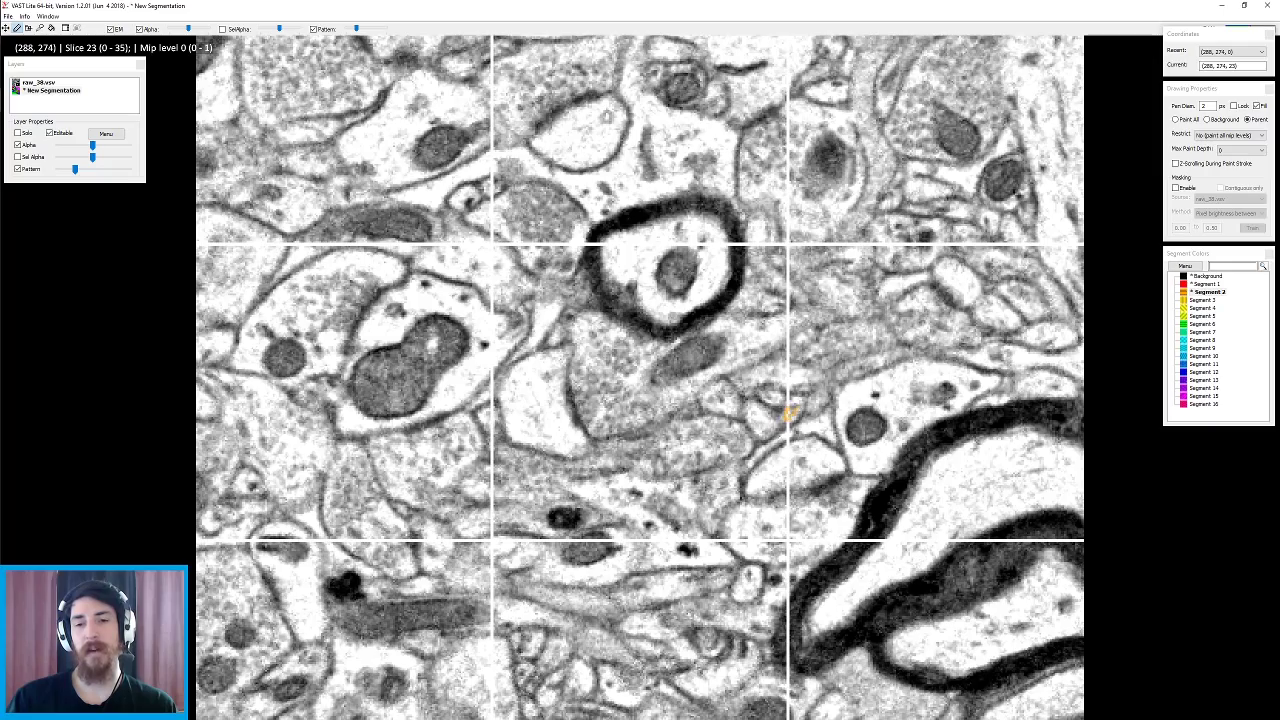
- Trace the small branch profile beside the bright oval backwards with Segment 2 on slices 17, 16, 15 and 14
scroll(798, 403, "up", 6)
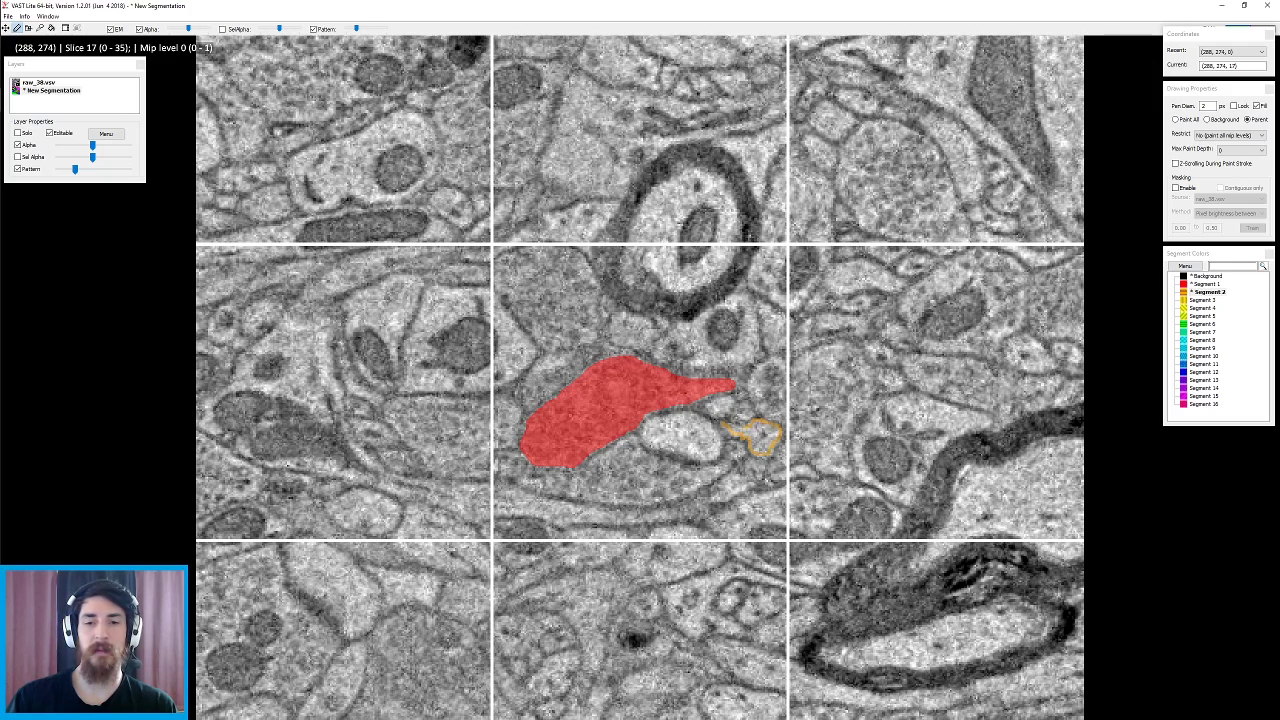
scroll(757, 435, "up", 2)
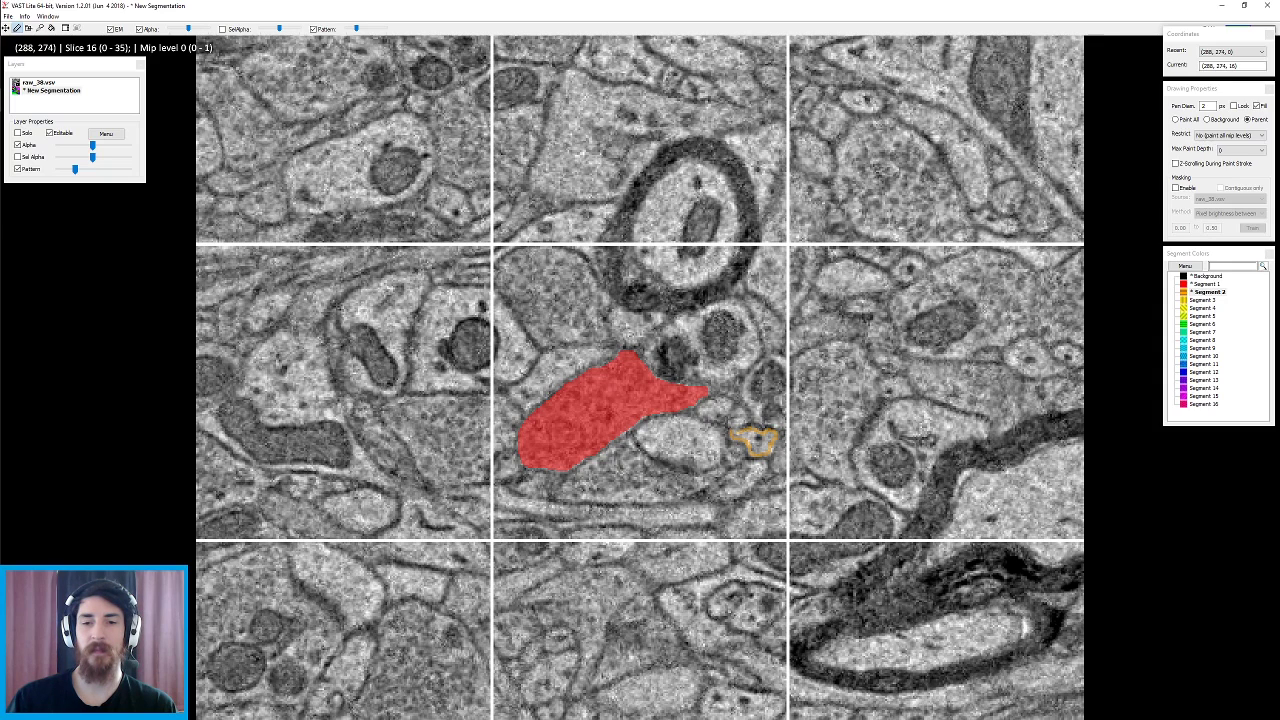
scroll(757, 439, "down", 1)
scroll(757, 439, "up", 2)
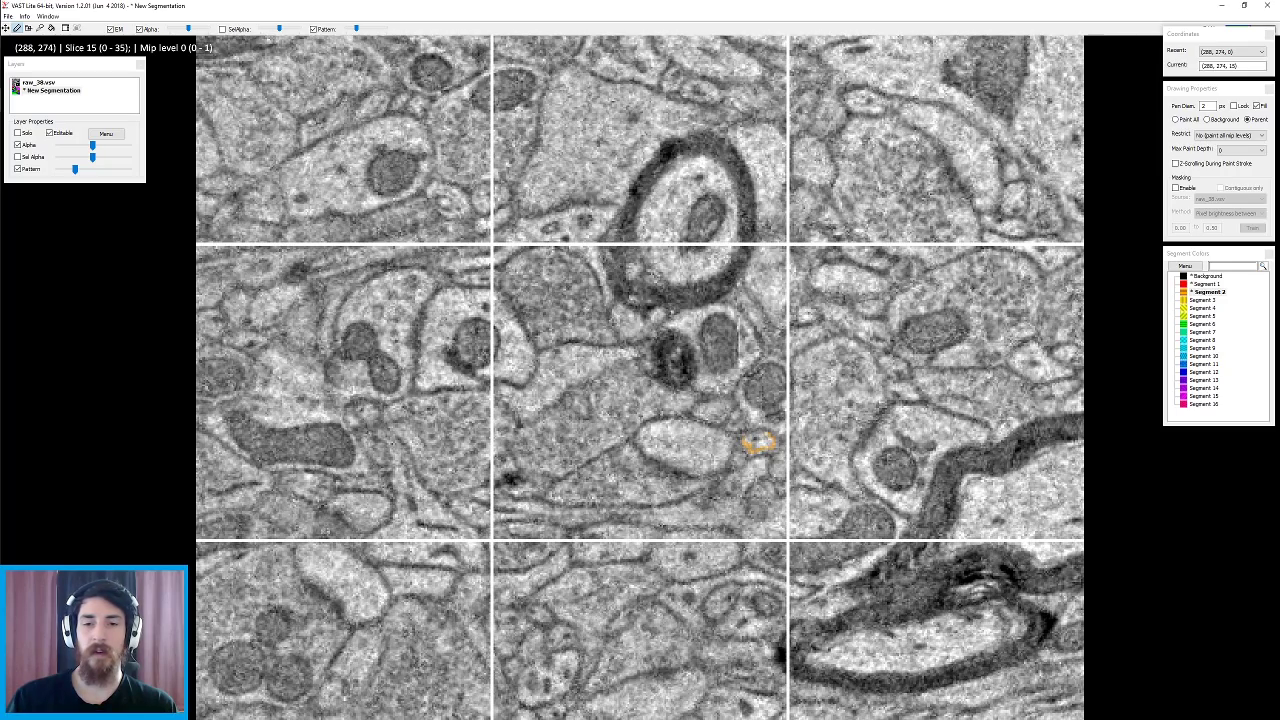
scroll(757, 439, "down", 1)
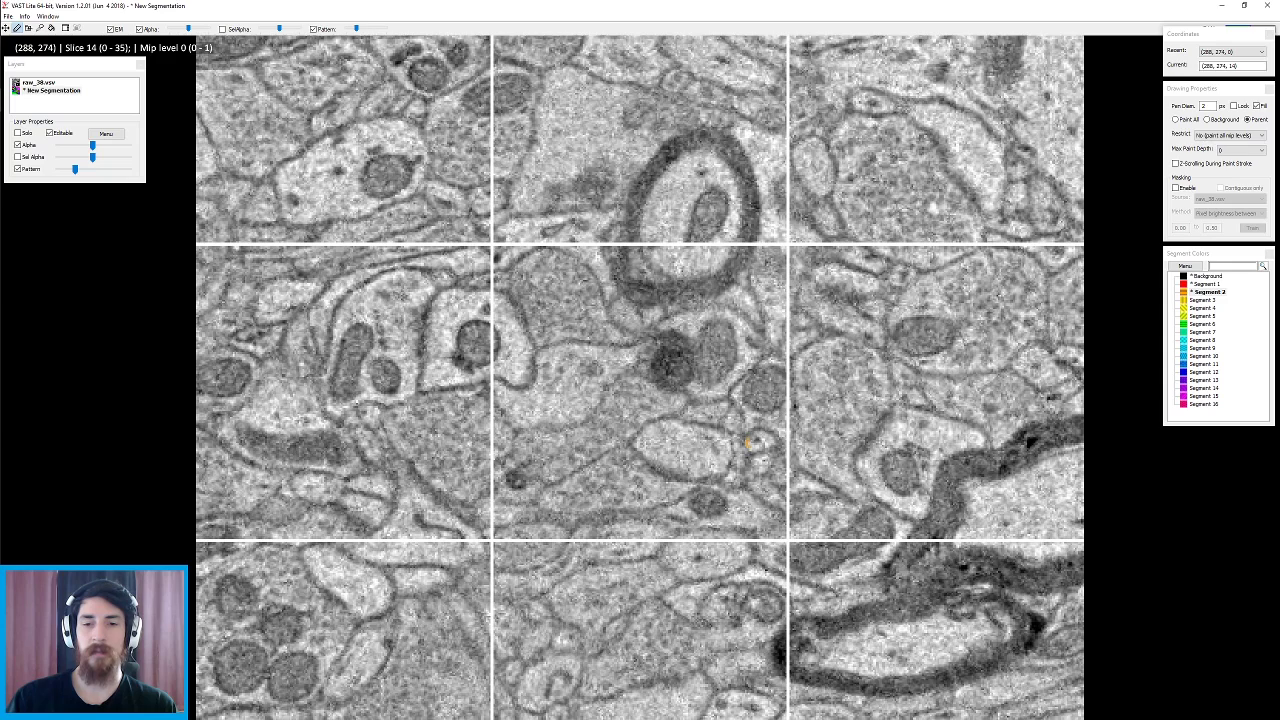
- Browse slices 9 to 15 to examine where the small branch profile continues
scroll(768, 444, "up", 1)
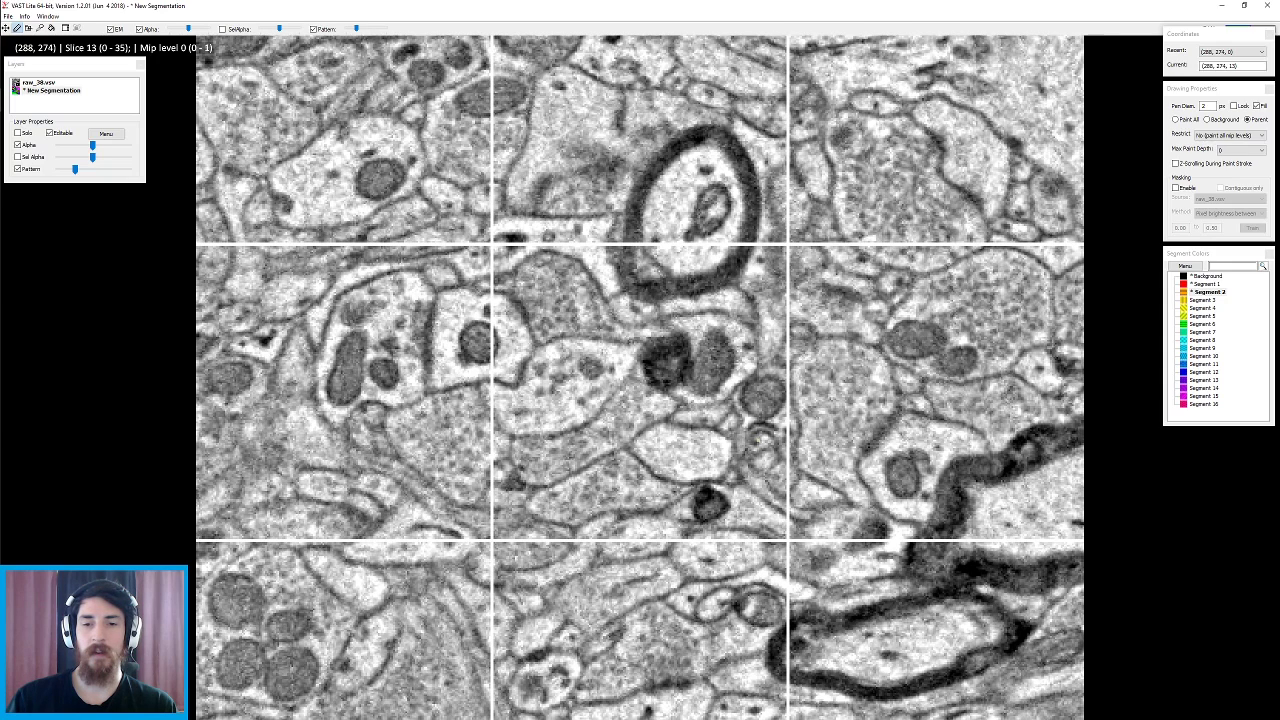
scroll(768, 436, "up", 1)
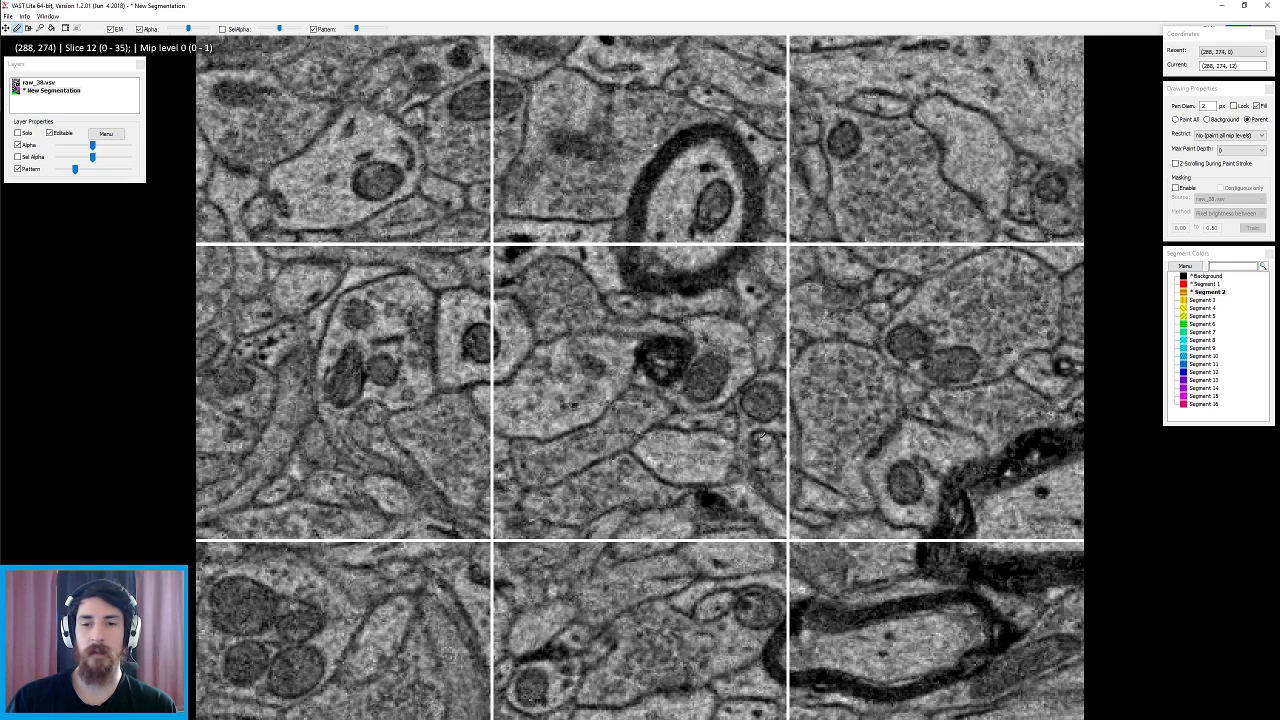
scroll(763, 440, "up", 1)
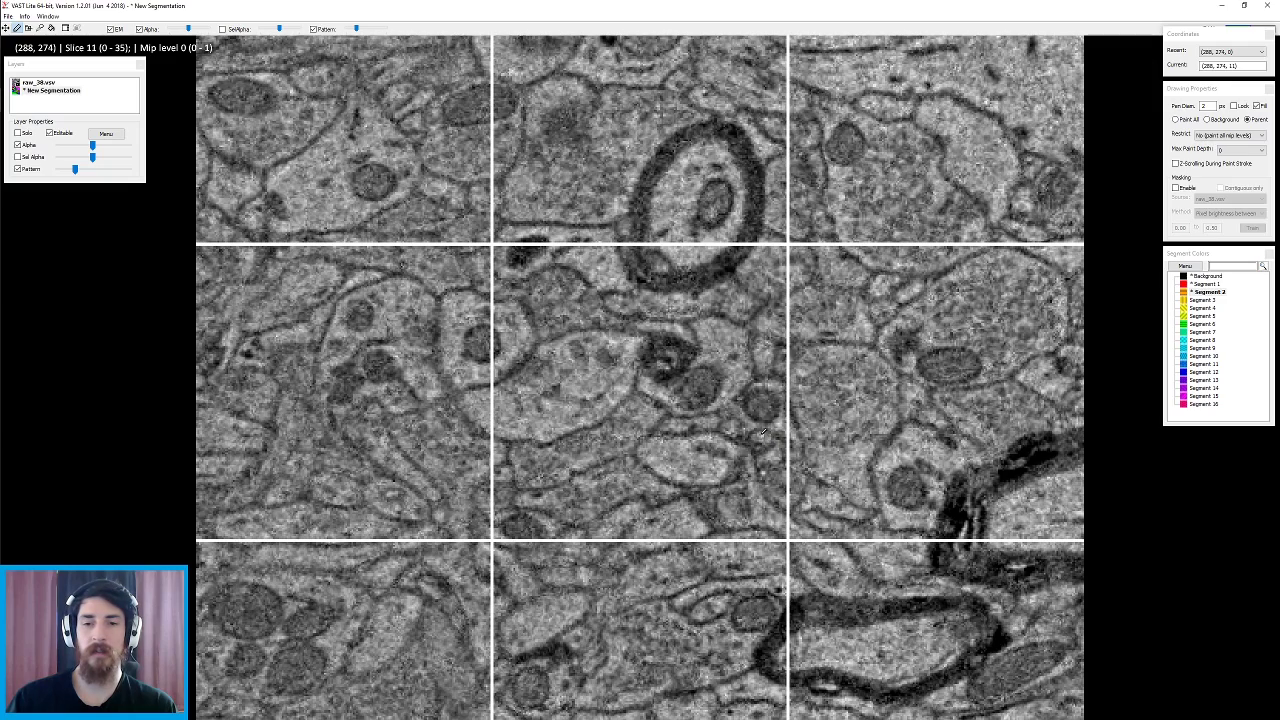
scroll(760, 440, "up", 1)
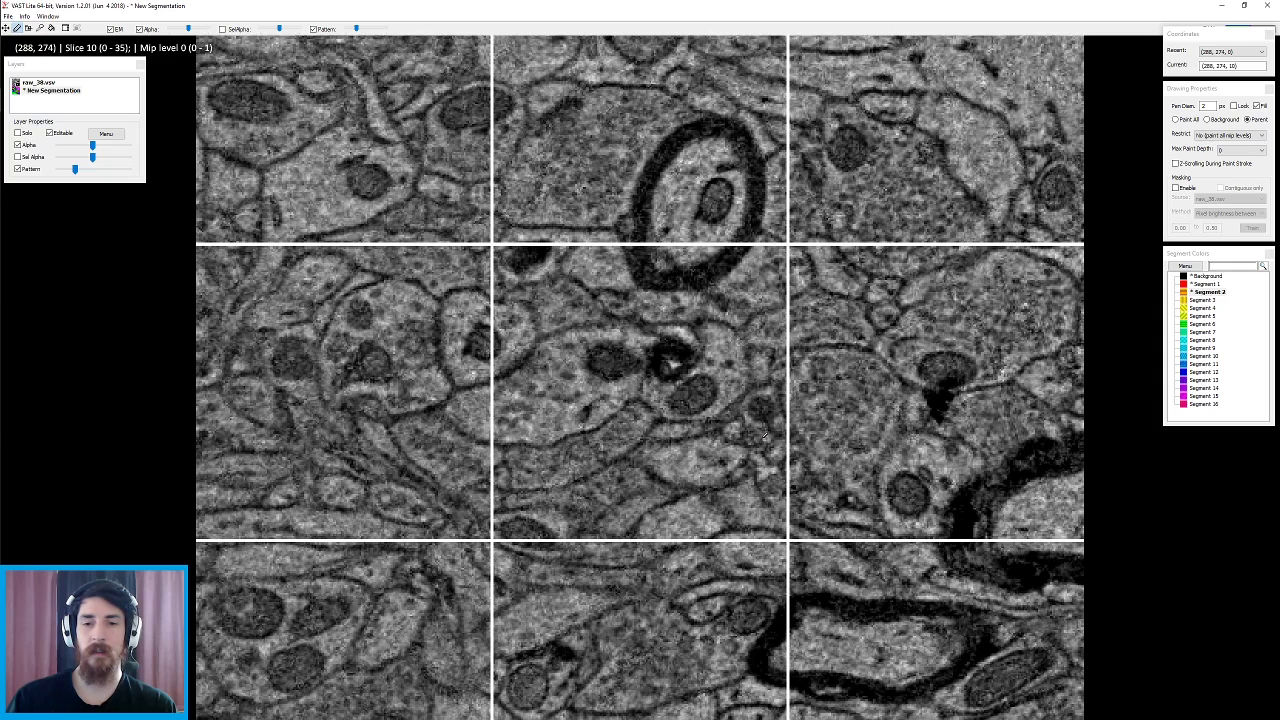
scroll(762, 440, "up", 1)
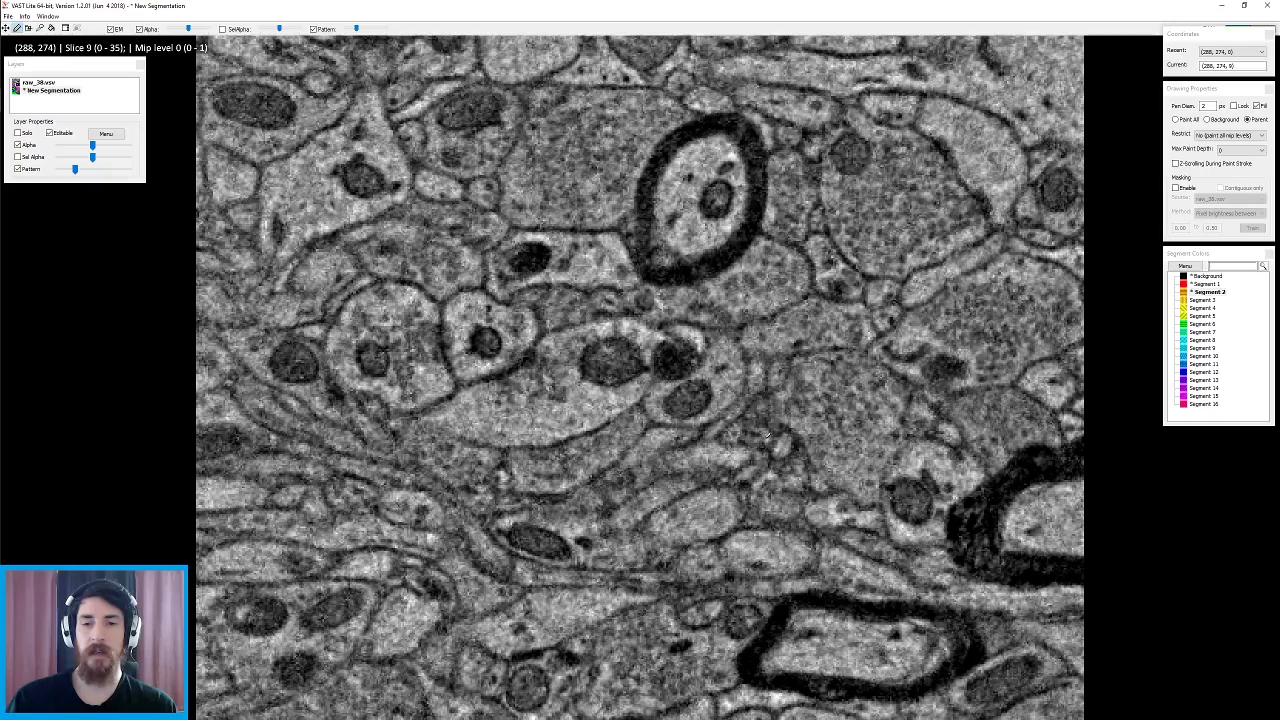
scroll(770, 430, "down", 9)
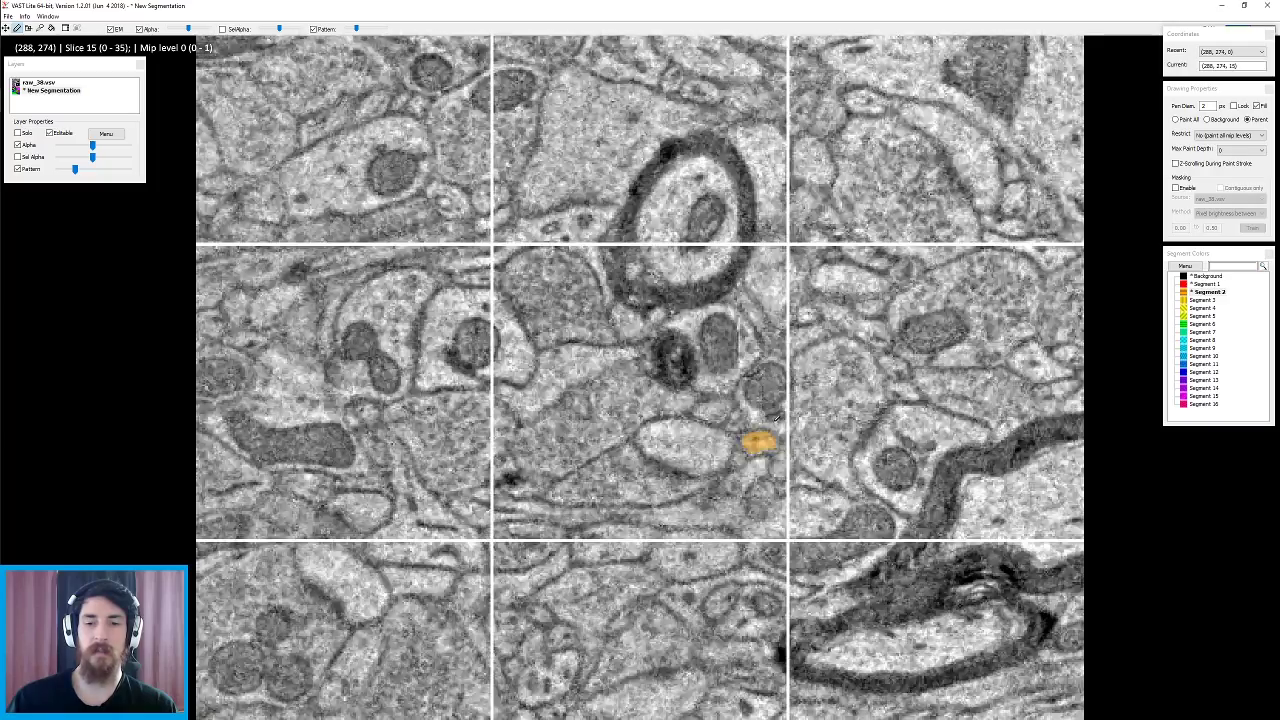
- Extend the large Segment 2 profile below the myelinated axon out to its membrane on slice 22
scroll(773, 417, "down", 7)
scroll(769, 413, "up", 4)
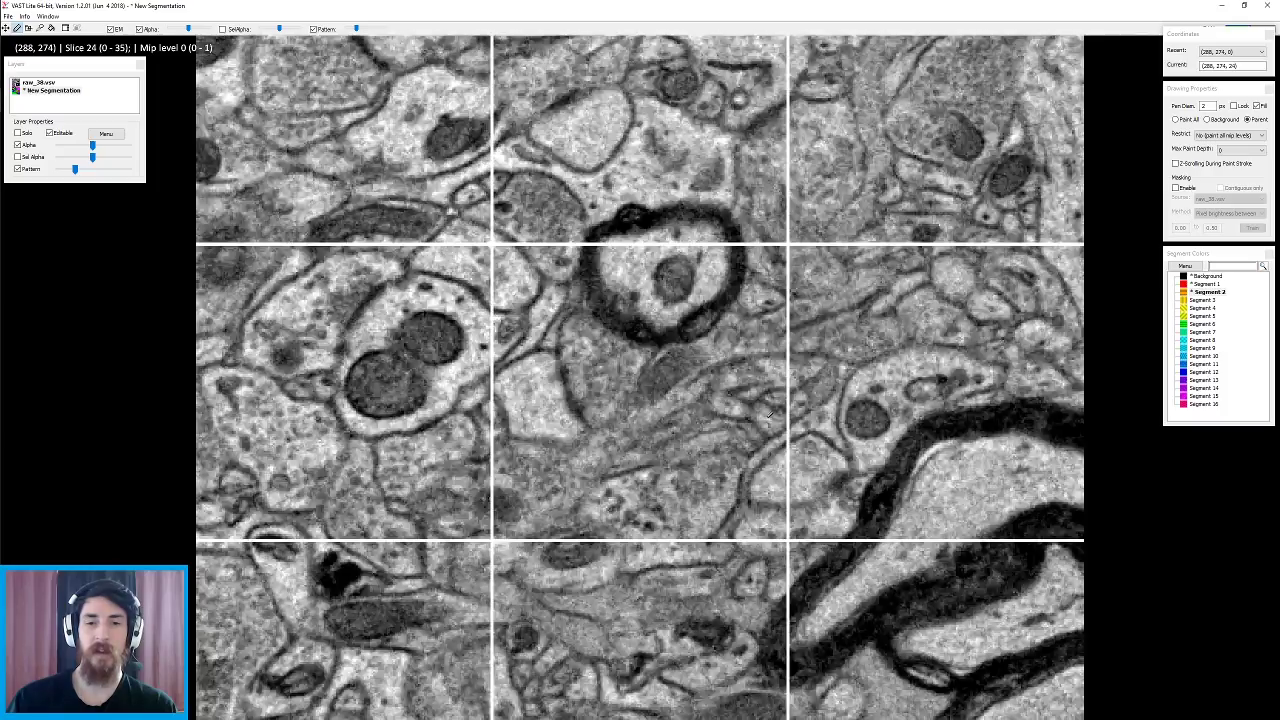
scroll(770, 413, "down", 1)
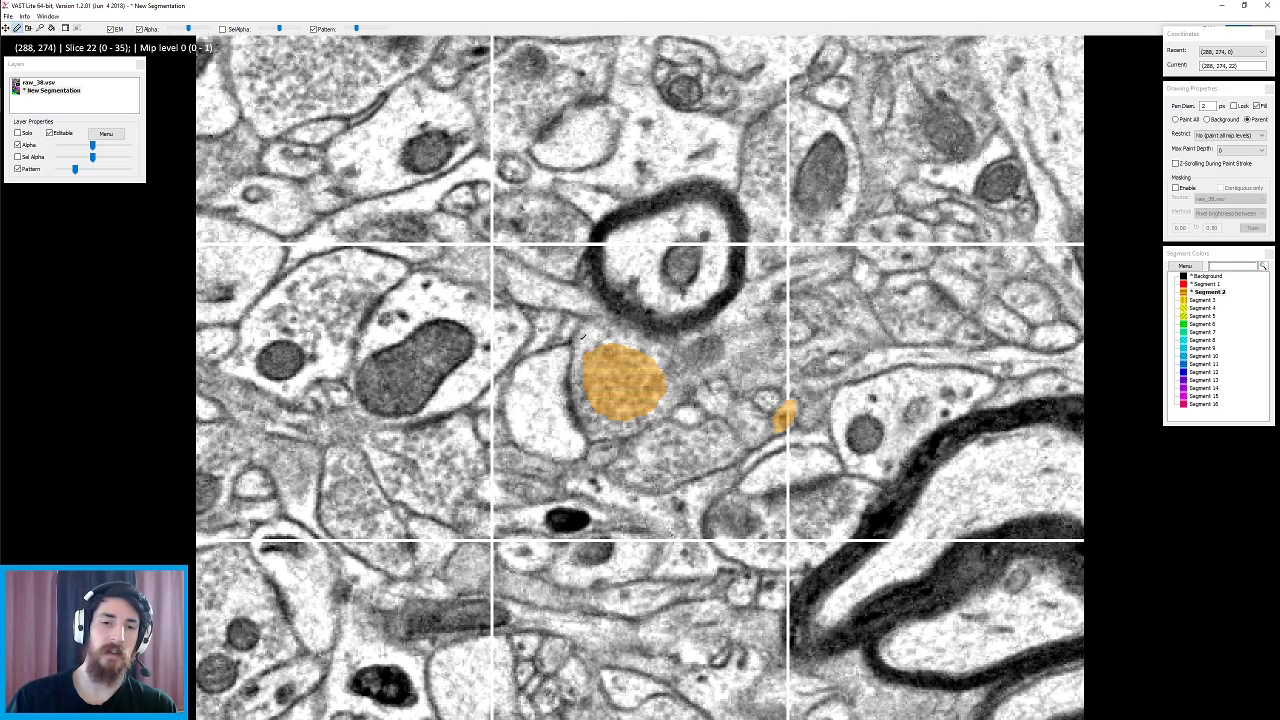
mouse_move(574, 360)
left_mouse_down()
mouse_move(586, 428)
mouse_move(636, 431)
left_mouse_up()
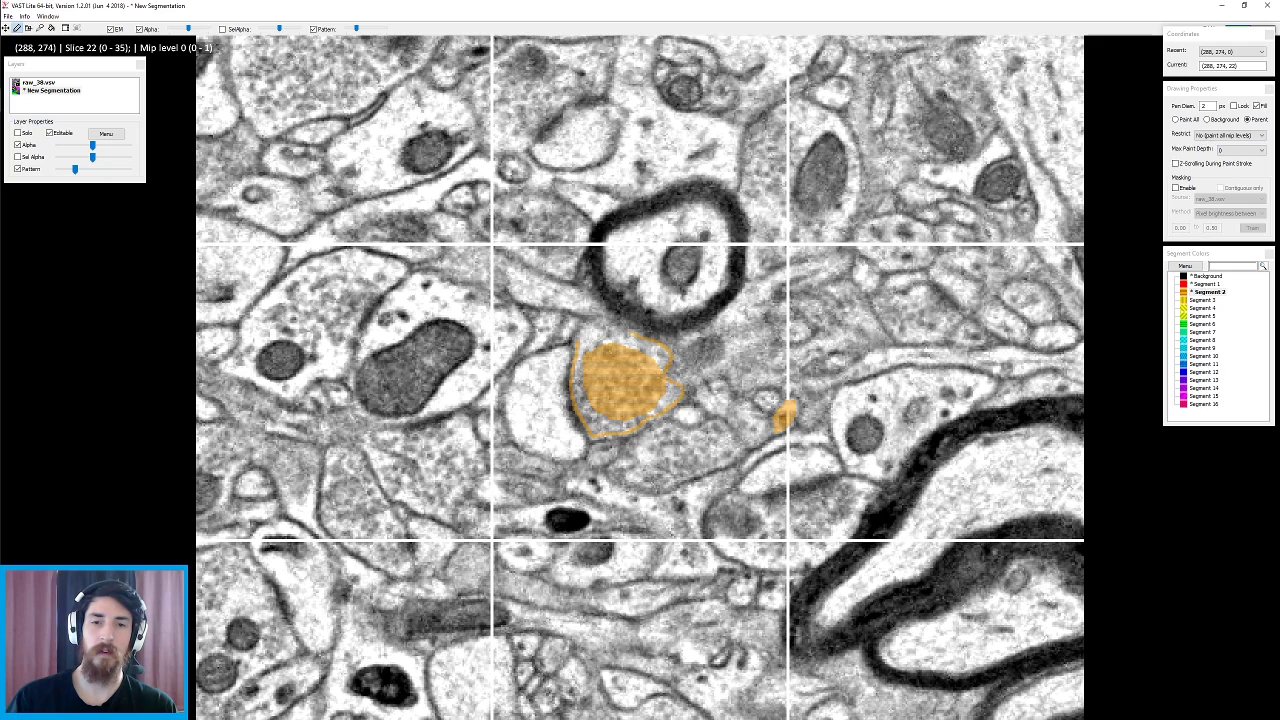
- Outline the large profile beside the bright process below the myelinated axon with Segment 2 on slice 23
mouse_move(576, 344)
left_mouse_down()
mouse_move(594, 342)
mouse_move(576, 341)
mouse_move(576, 366)
left_mouse_up()
scroll(594, 342, "down", 1)
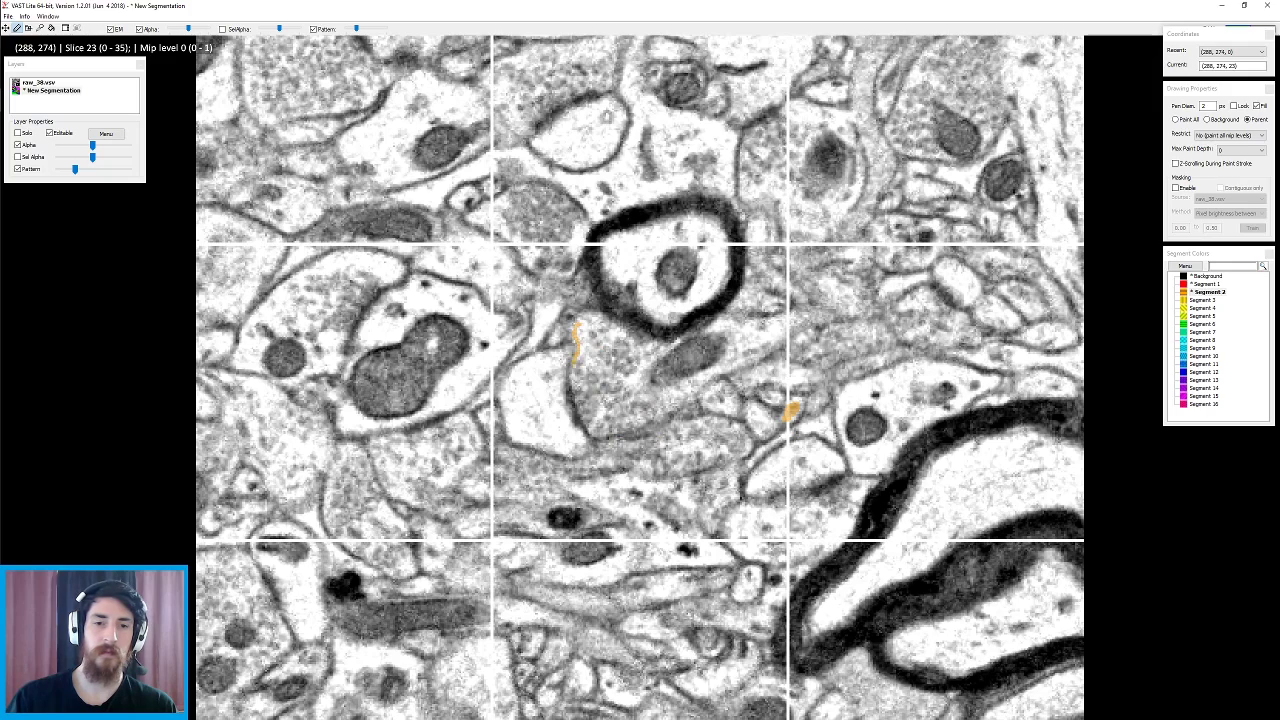
left_click_drag(612, 436, 640, 428)
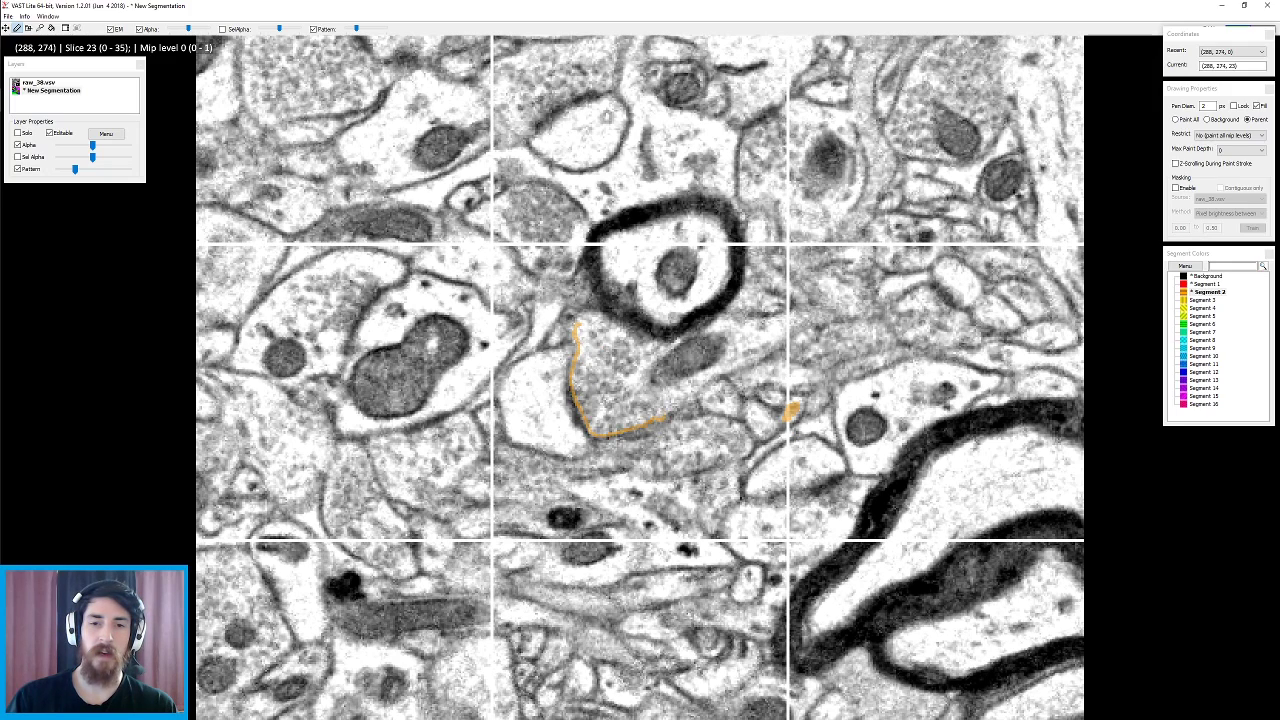
mouse_move(612, 390)
left_mouse_down()
mouse_move(647, 348)
mouse_move(602, 314)
mouse_move(579, 322)
left_mouse_up()
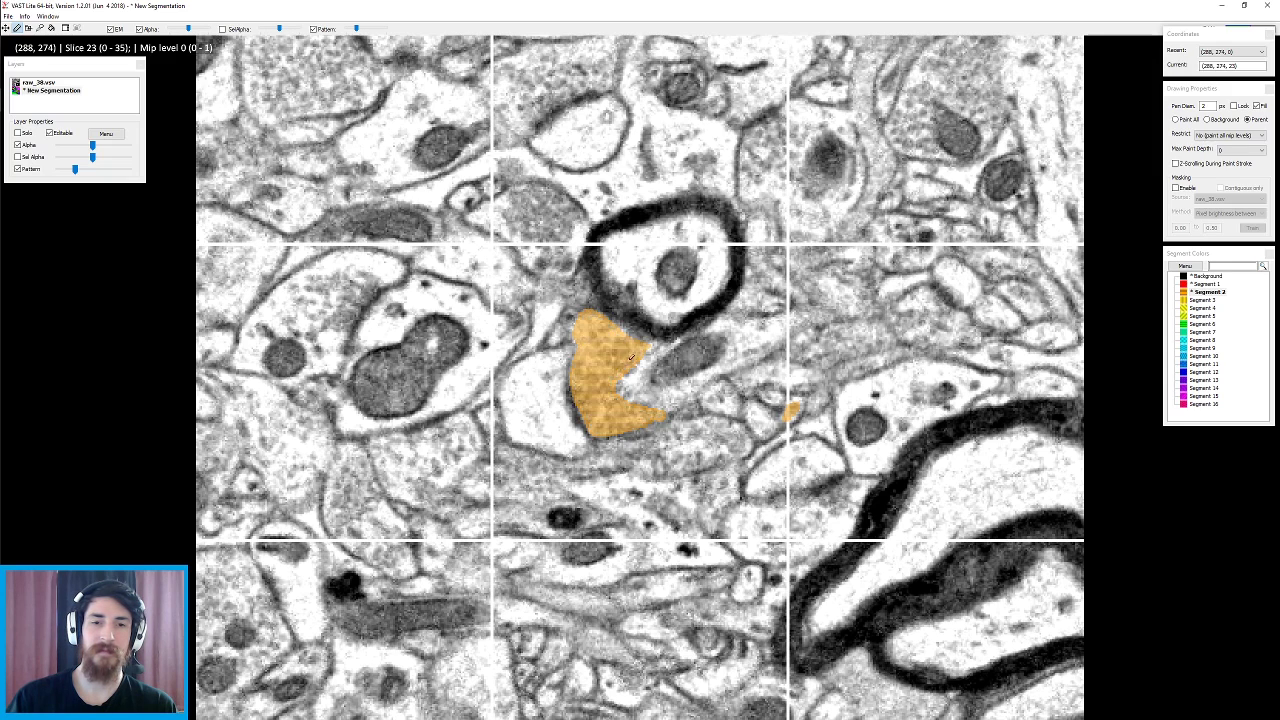
- Compare the neighbouring slices and trace the large profile below the myelinated axon with Segment 2 on slice 24
scroll(619, 363, "down", 1)
scroll(611, 373, "up", 1)
scroll(607, 376, "up", 1)
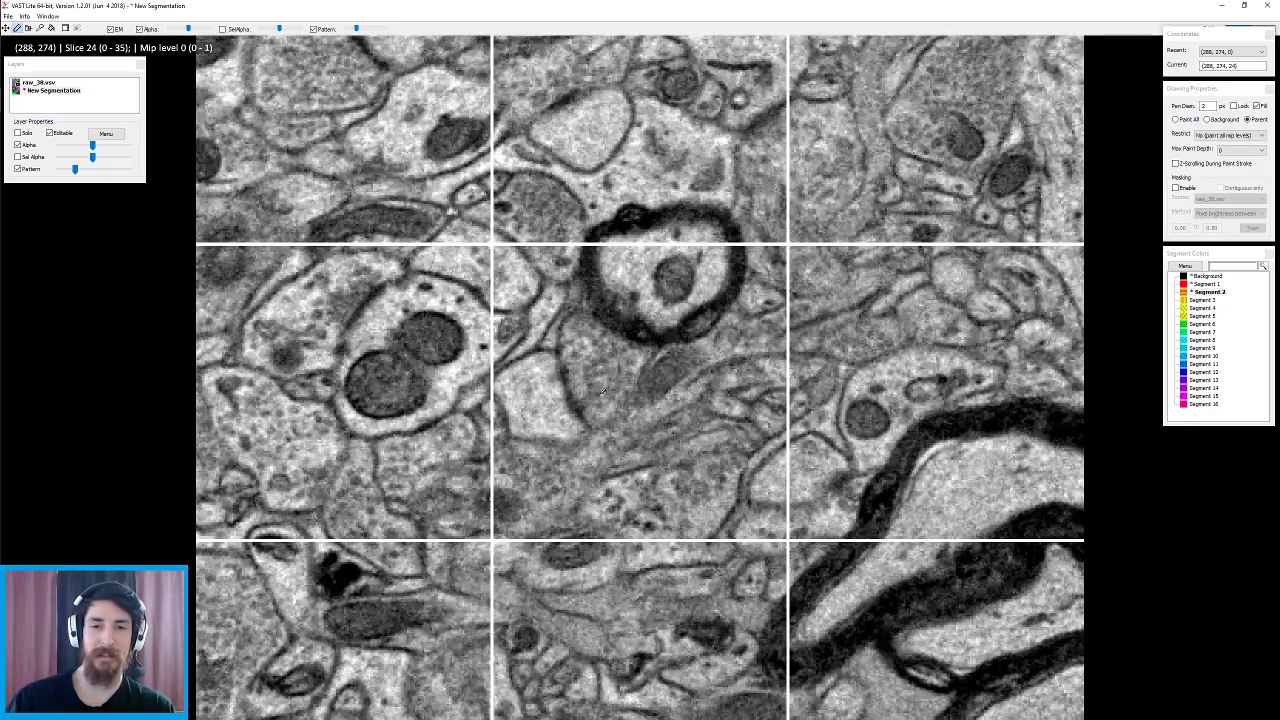
scroll(603, 393, "down", 2)
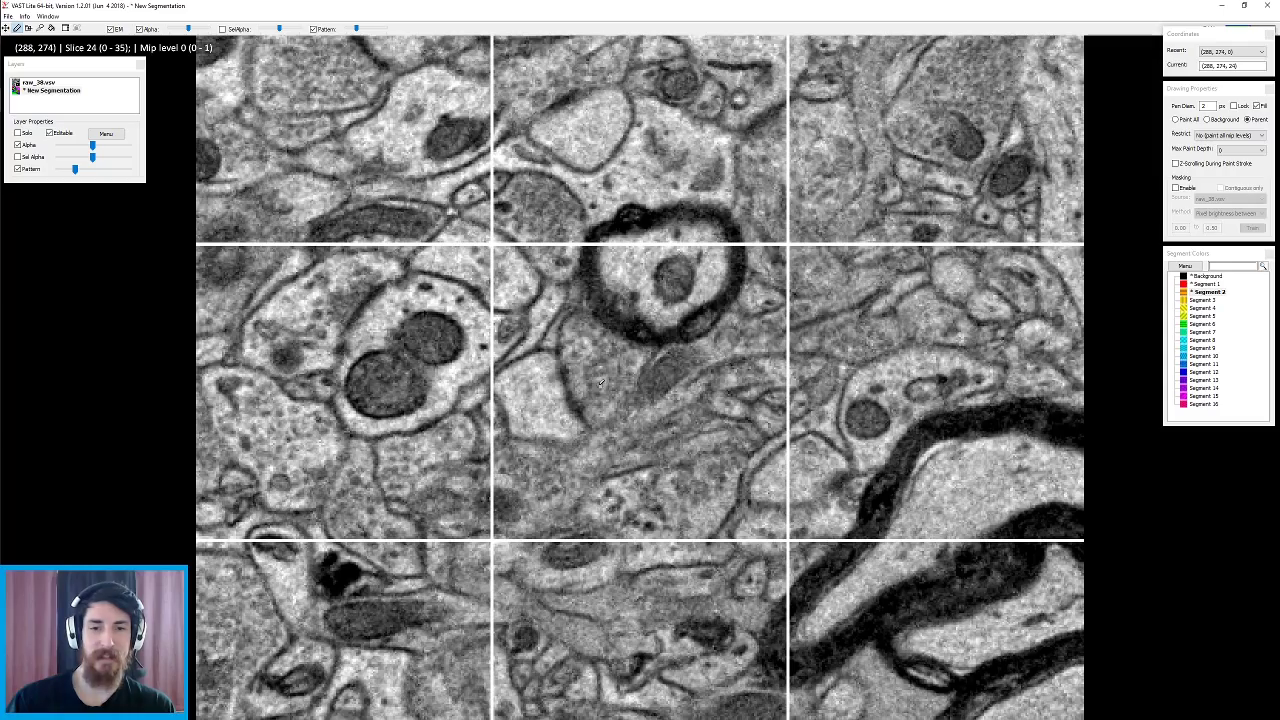
scroll(603, 393, "up", 1)
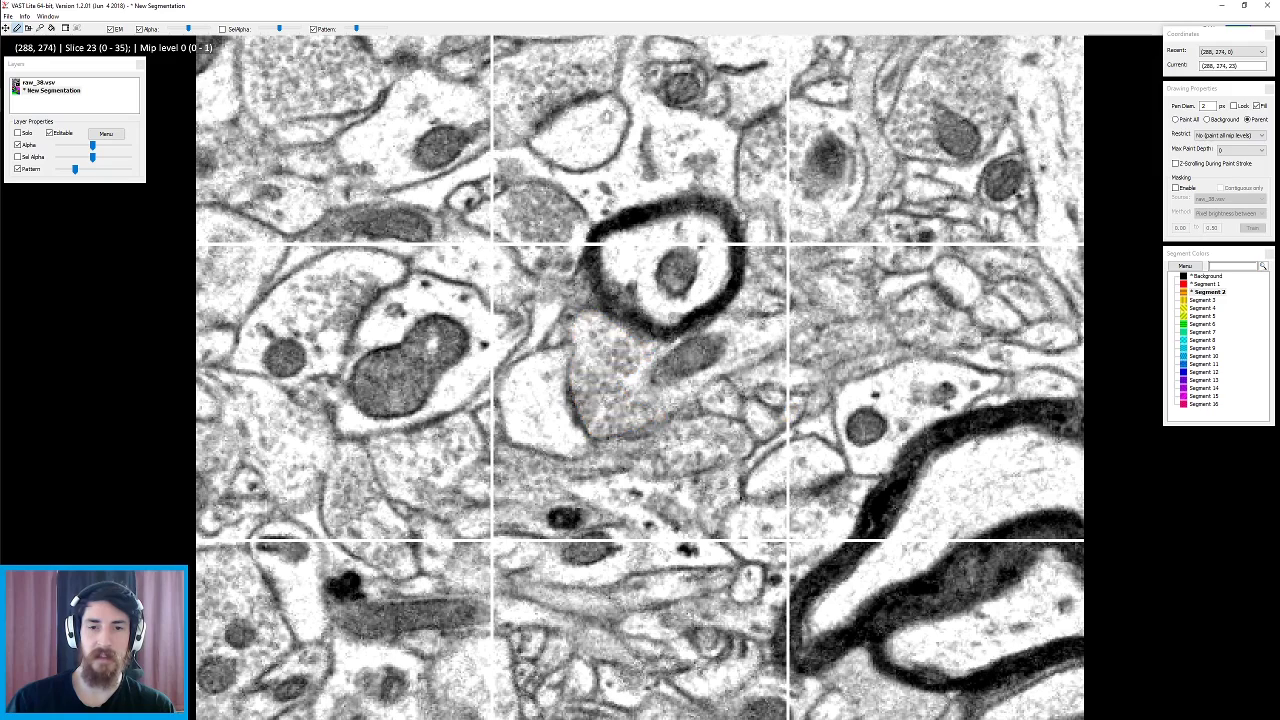
scroll(651, 408, "up", 1)
scroll(646, 358, "down", 2)
mouse_move(643, 360)
left_mouse_down()
mouse_move(602, 408)
mouse_move(567, 380)
mouse_move(563, 330)
mouse_move(575, 316)
mouse_move(642, 354)
left_mouse_up()
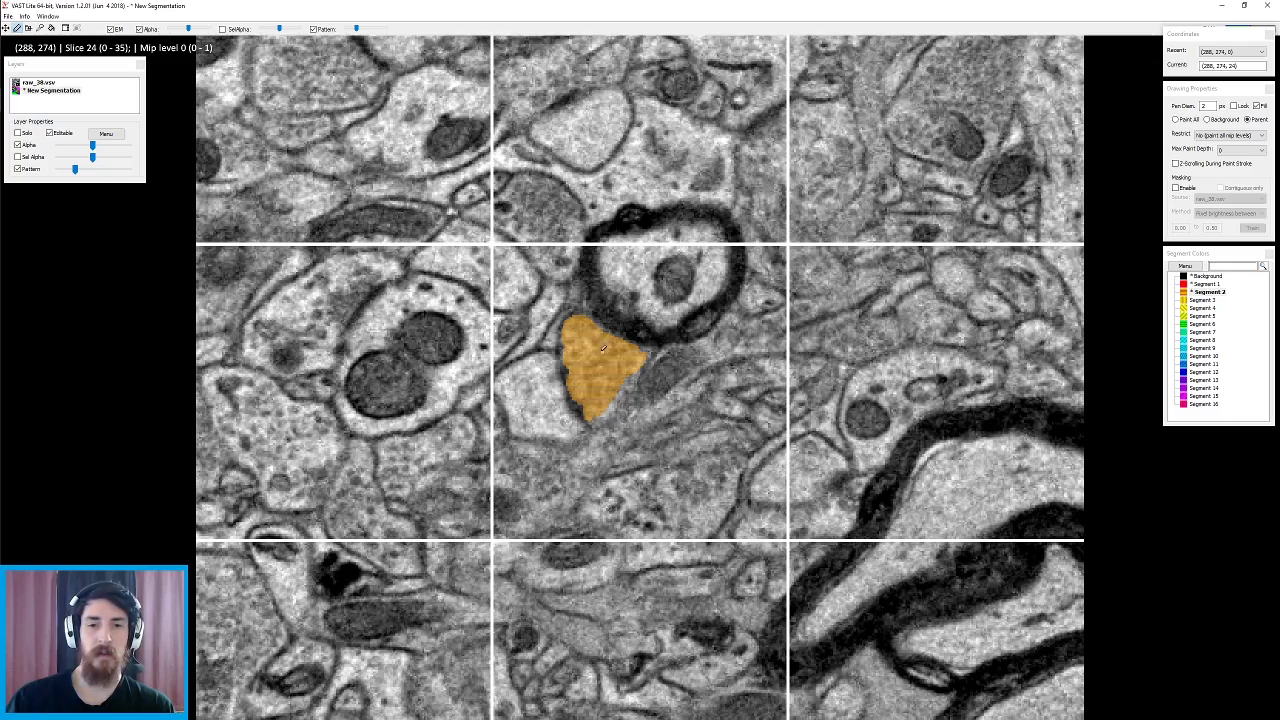
- Continue tracing the large profile below the myelinated axon with Segment 2 on slice 25
scroll(603, 348, "up", 2)
scroll(602, 354, "down", 2)
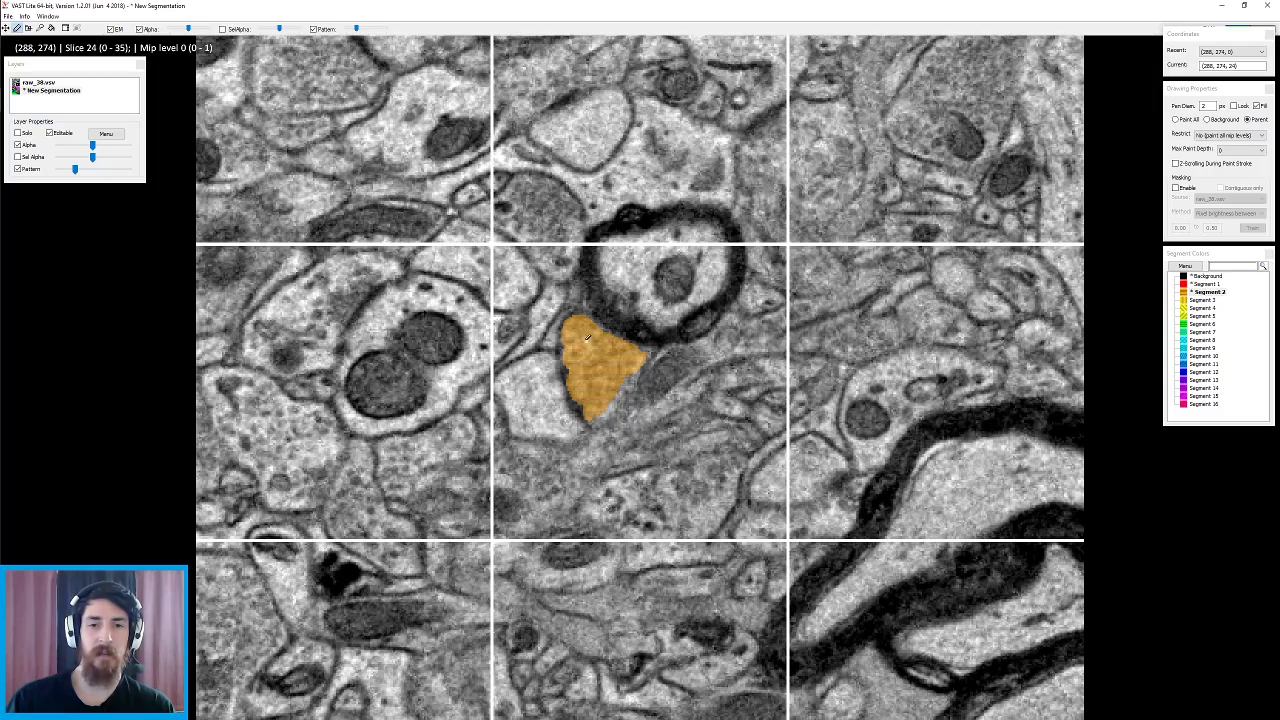
scroll(587, 340, "down", 1)
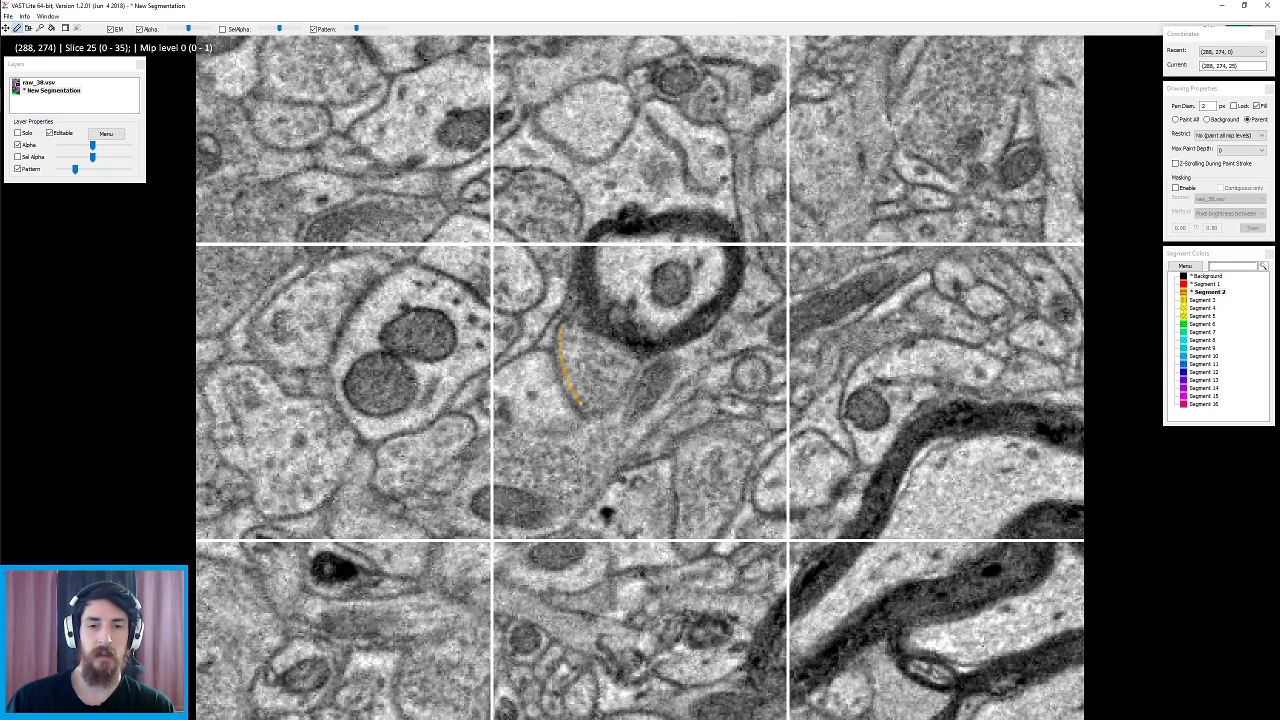
mouse_move(590, 409)
left_mouse_down()
mouse_move(617, 399)
mouse_move(609, 342)
mouse_move(562, 332)
left_mouse_up()
scroll(598, 368, "down", 1)
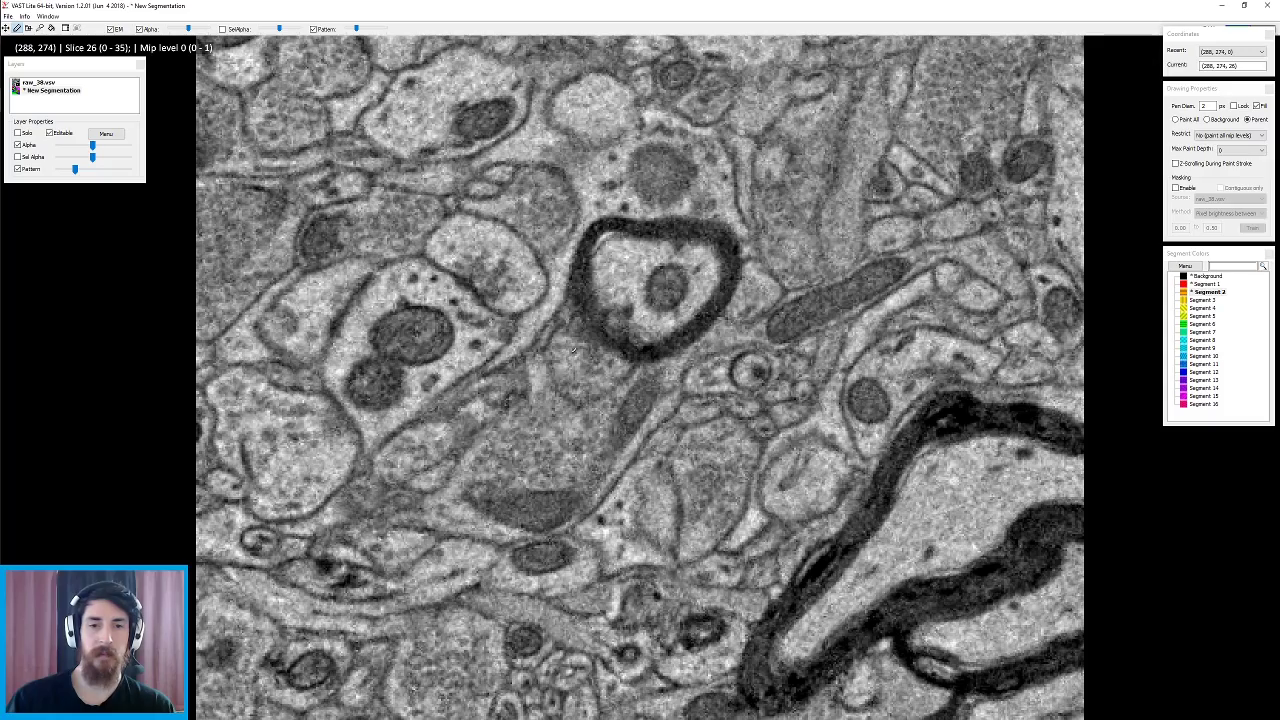
- Pick up Segment 1 from its profile on slice 17 and trace its continuation on slice 15
scroll(601, 370, "up", 1)
scroll(602, 370, "up", 8)
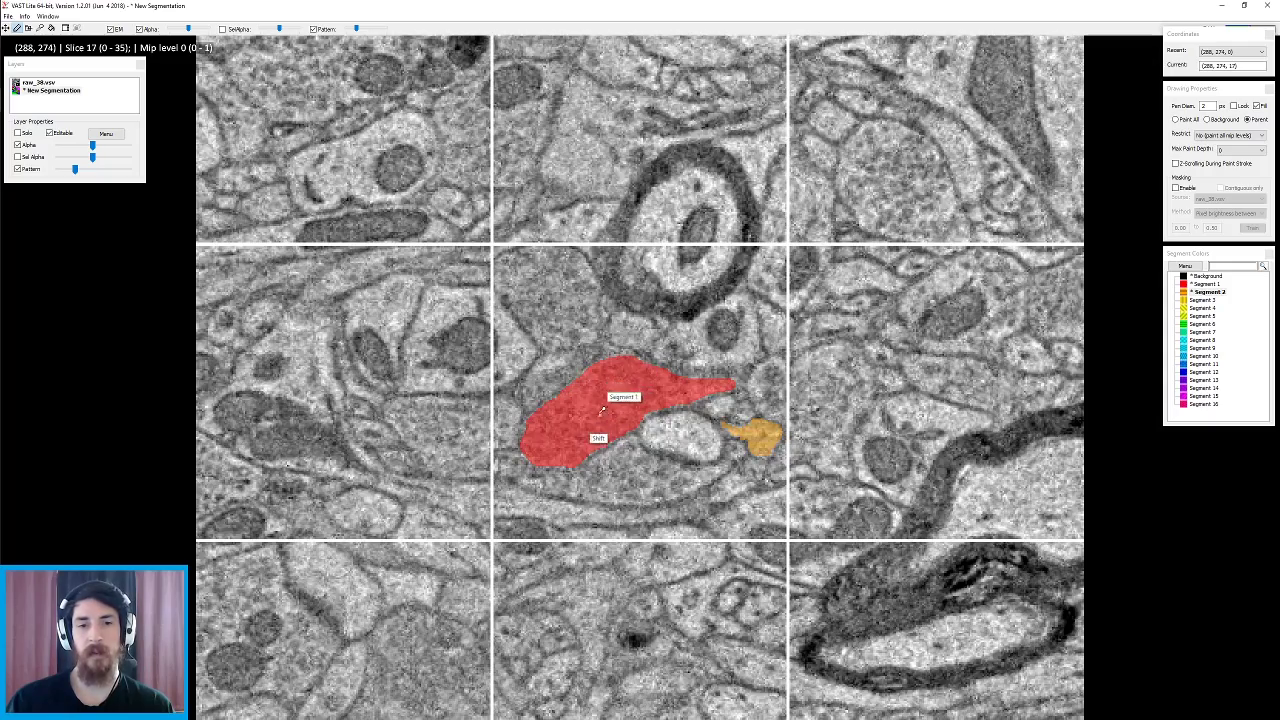
left_click(601, 412, "shift")
scroll(600, 412, "up", 3)
scroll(560, 422, "down", 2)
scroll(530, 430, "up", 1)
mouse_move(519, 428)
left_mouse_down()
mouse_move(520, 466)
mouse_move(560, 472)
mouse_move(694, 404)
mouse_move(641, 374)
mouse_move(602, 378)
mouse_move(524, 429)
left_mouse_up()
- Flip between slices 14 to 16 with the segmentation overlay shown and hidden to examine where the Segment 1 profile continues
scroll(535, 436, "up", 1)
scroll(535, 436, "down", 1)
scroll(535, 436, "up", 1)
scroll(540, 438, "up", 1)
scroll(545, 440, "down", 2)
scroll(550, 442, "up", 1)
scroll(572, 430, "down", 1)
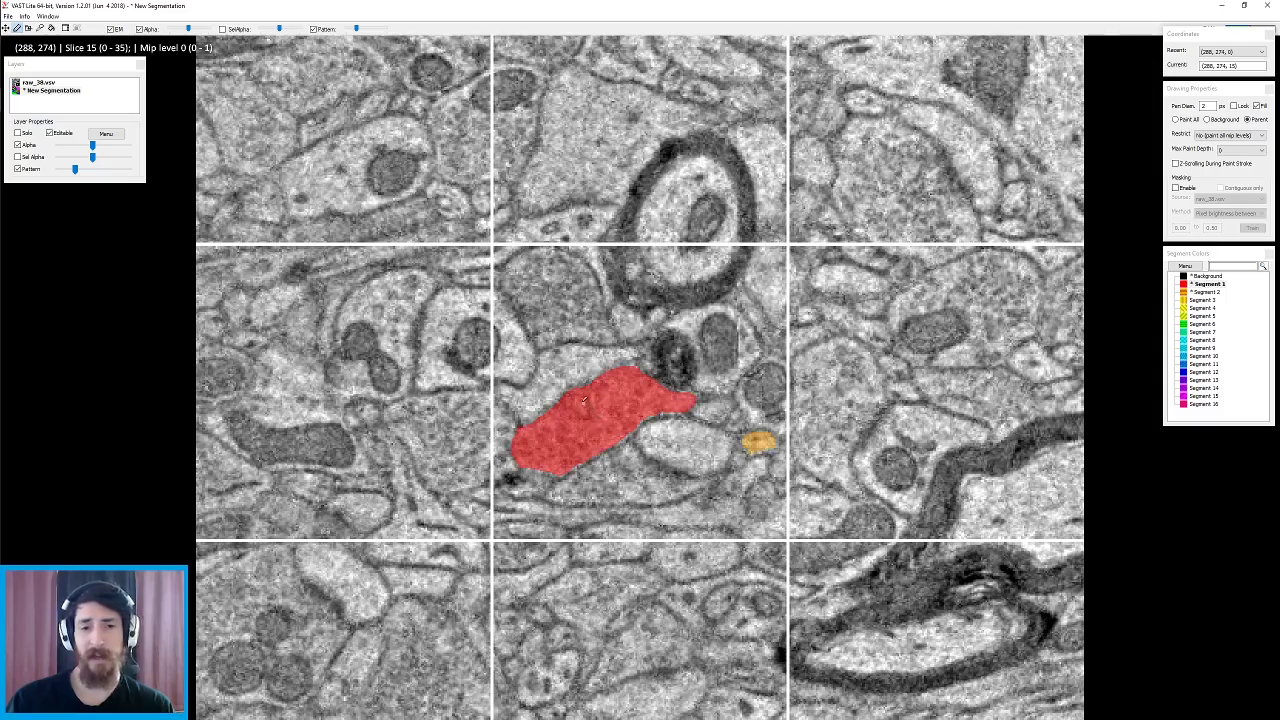
scroll(567, 384, "up", 1)
scroll(568, 386, "down", 2)
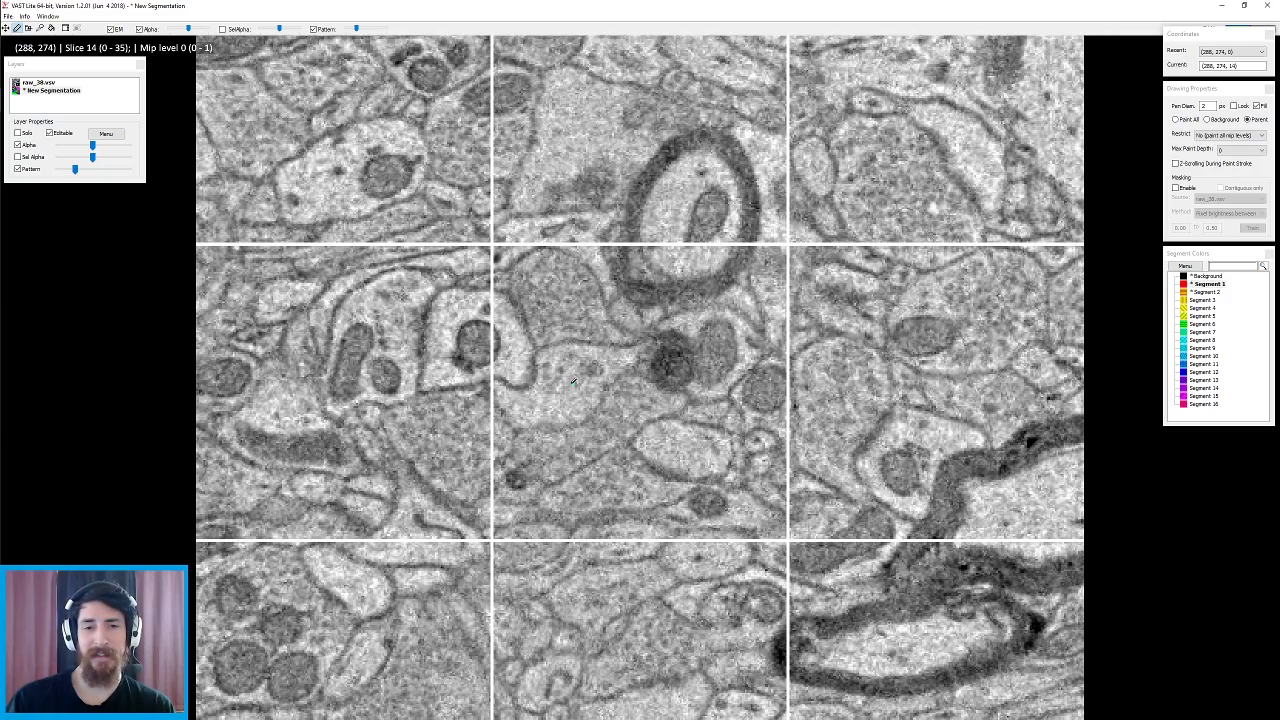
scroll(569, 390, "up", 1)
key("space")
key("space")
key("space")
key("space")
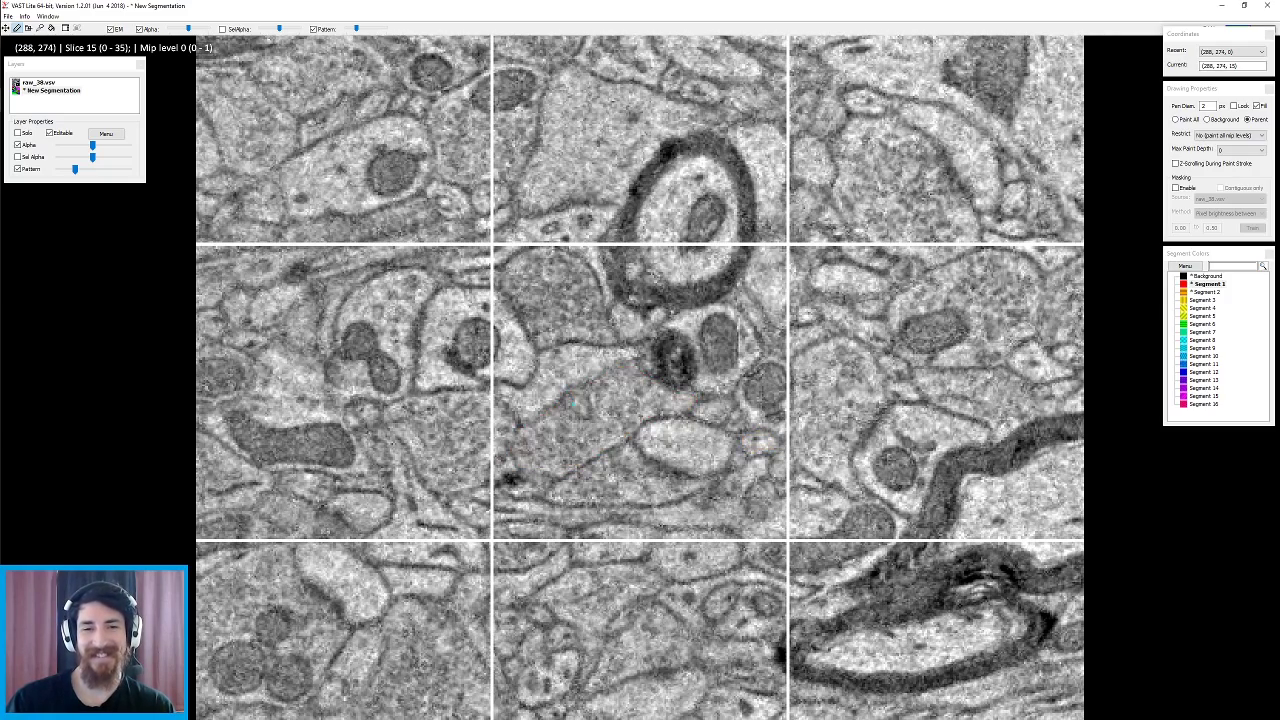
key("space")
key("space")
key("space")
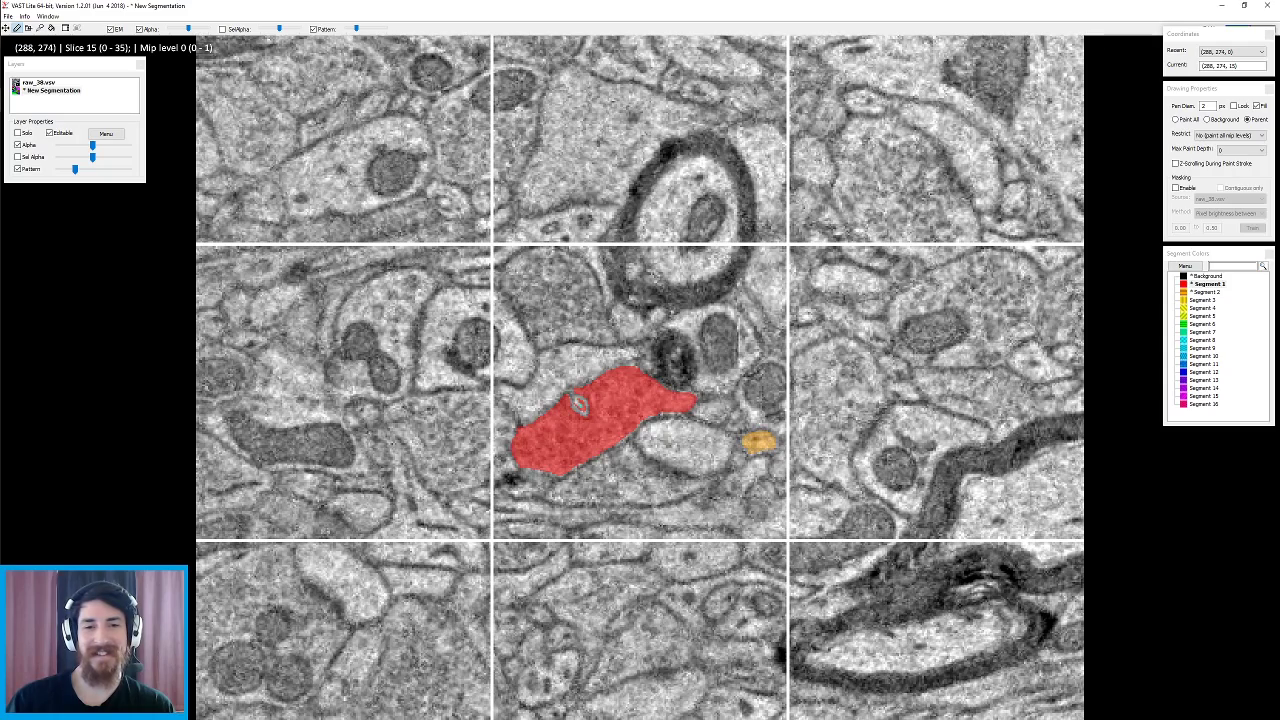
key("space")
key("space")
scroll(608, 362, "down", 1)
scroll(598, 354, "up", 1)
scroll(597, 352, "up", 1)
key("space")
scroll(596, 352, "down", 1)
key("space")
scroll(592, 364, "down", 1)
scroll(590, 400, "up", 2)
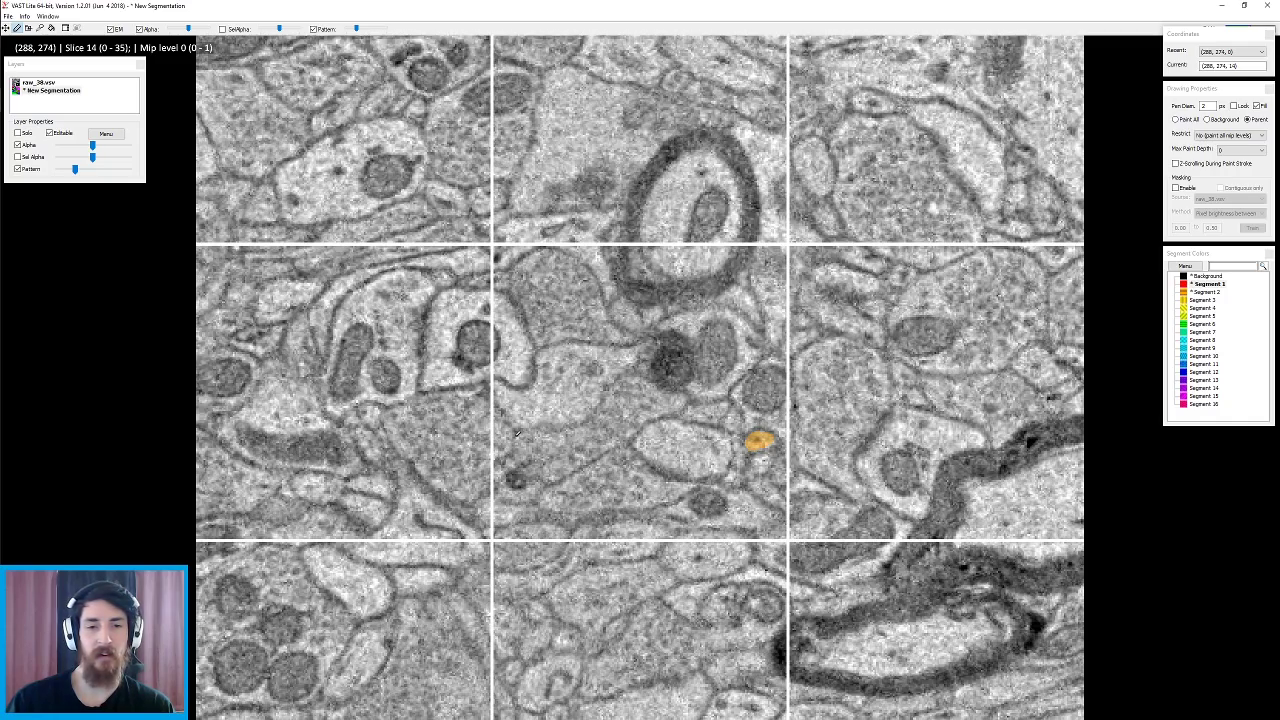
- Trace the narrowing elongated profile backwards with Segment 1 on slices 14, 13 and 12, filling in its blunt end
mouse_move(517, 434)
left_mouse_down()
mouse_move(517, 466)
mouse_move(578, 464)
mouse_move(684, 401)
mouse_move(605, 405)
mouse_move(560, 436)
mouse_move(521, 435)
mouse_move(515, 463)
mouse_move(540, 485)
mouse_move(676, 404)
mouse_move(624, 383)
mouse_move(603, 415)
mouse_move(516, 439)
left_mouse_up()
scroll(553, 453, "up", 1)
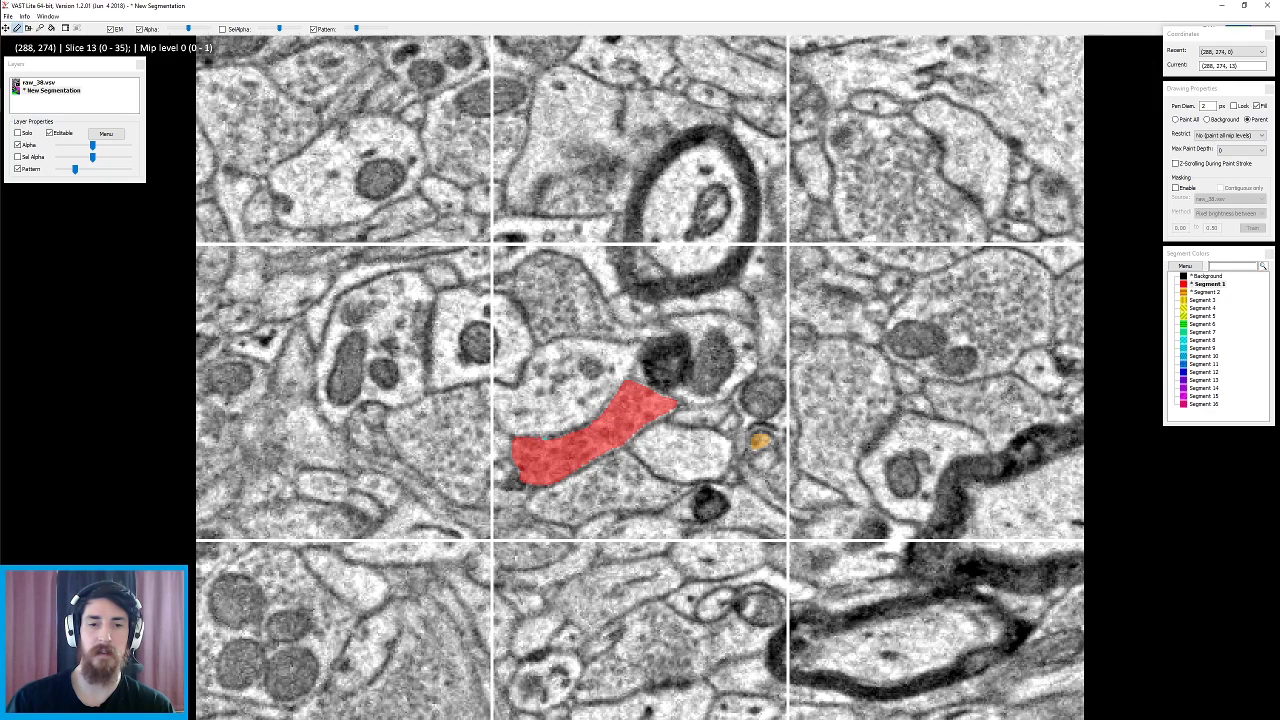
scroll(613, 429, "up", 1)
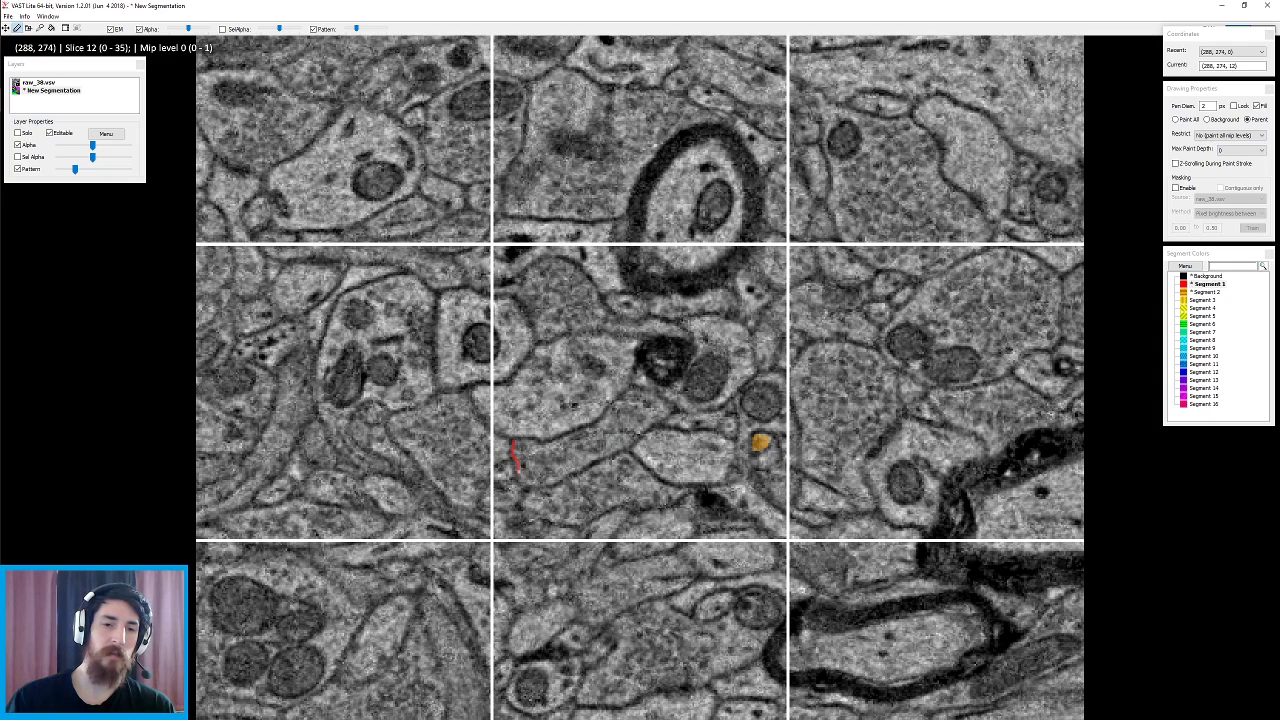
mouse_move(521, 479)
left_mouse_down()
mouse_move(555, 482)
mouse_move(668, 411)
mouse_move(604, 422)
mouse_move(530, 457)
mouse_move(525, 478)
left_mouse_up()
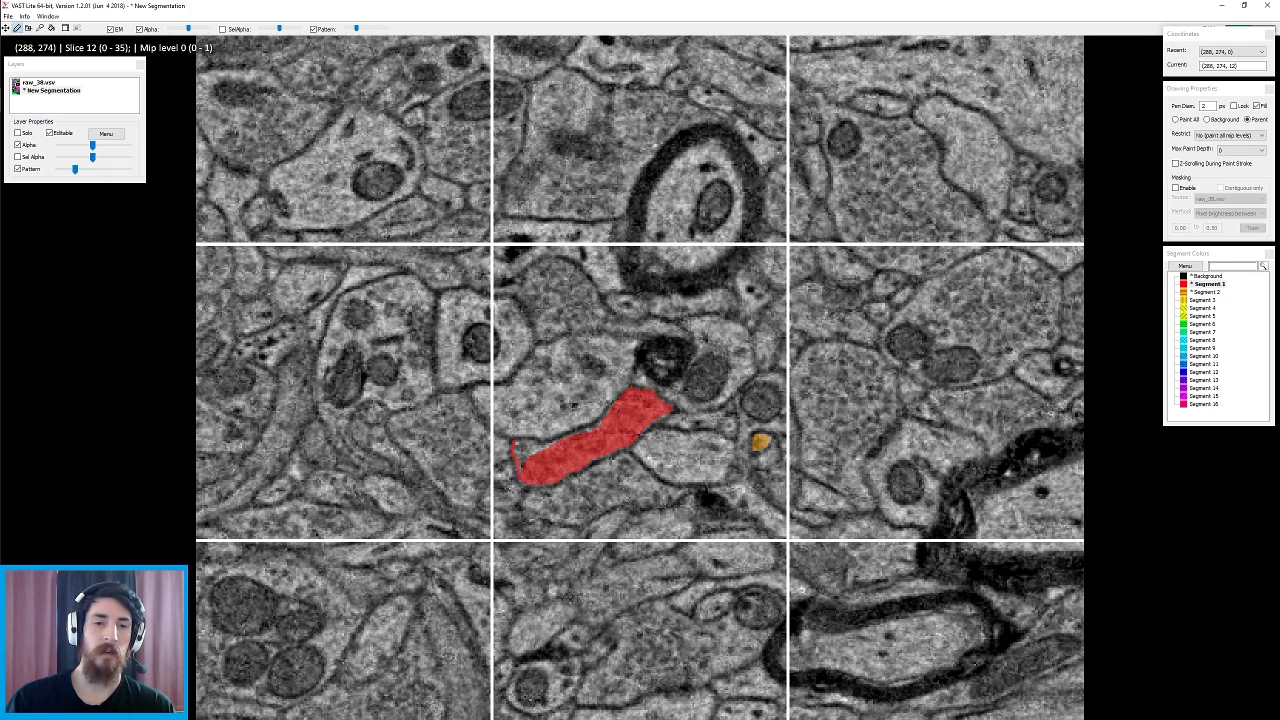
left_click_drag(541, 446, 547, 449)
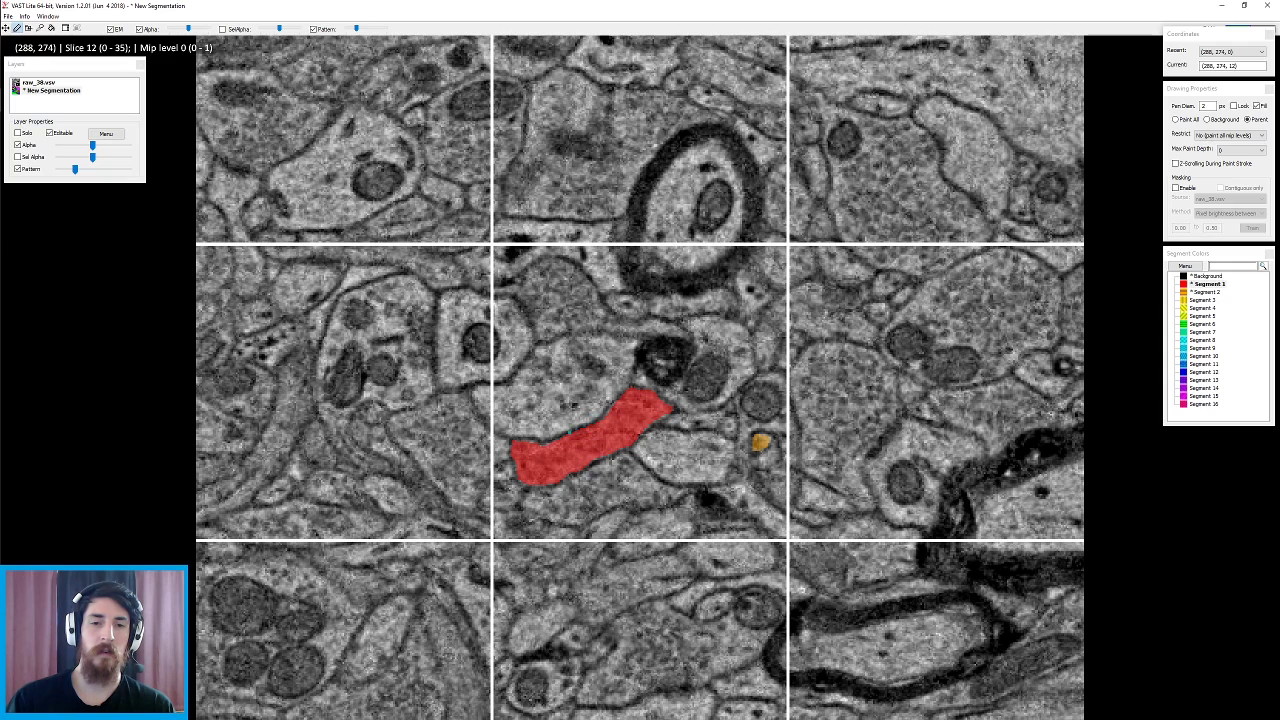
- Outline the elongated profile above the bright oval with Segment 1 on slice 11, checking its shape against slice 12
scroll(524, 452, "up", 1)
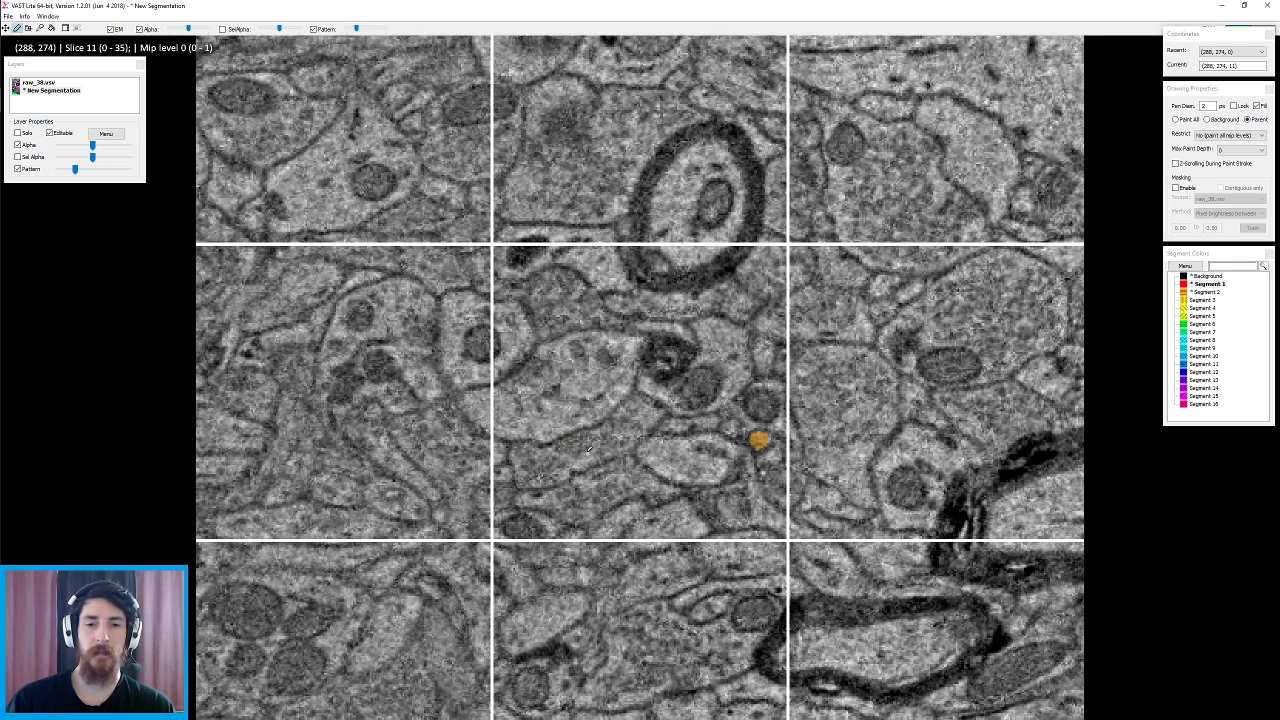
mouse_move(511, 452)
left_mouse_down()
mouse_move(517, 474)
mouse_move(563, 481)
mouse_move(514, 448)
mouse_move(622, 452)
left_mouse_up()
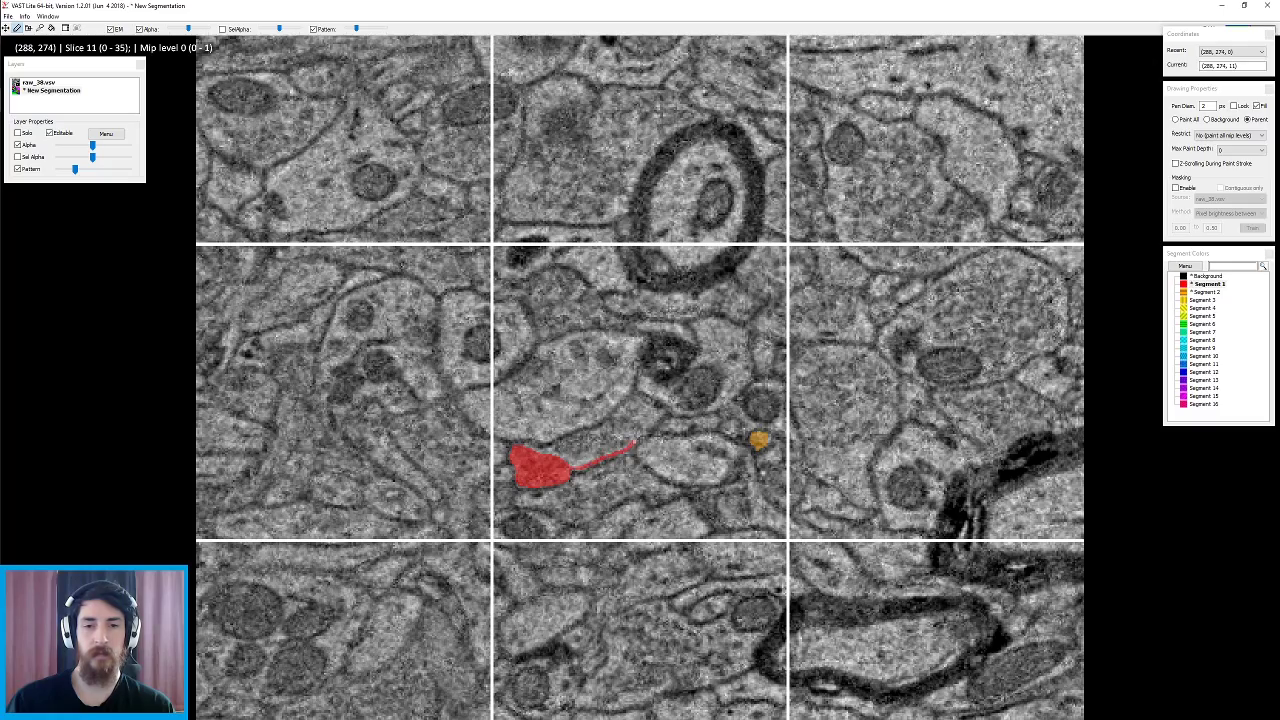
scroll(645, 430, "down", 2)
scroll(650, 425, "up", 2)
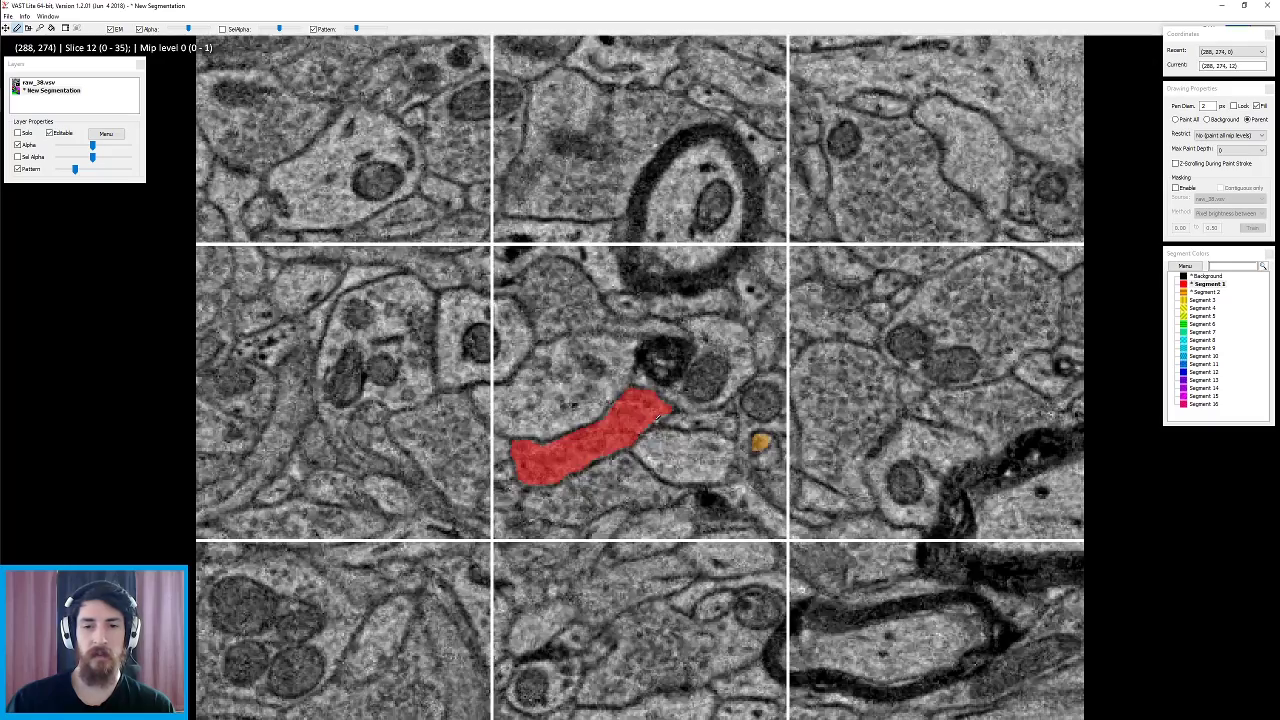
mouse_move(650, 427)
left_mouse_down()
mouse_move(661, 411)
mouse_move(519, 449)
left_mouse_up()
- Continue tracing the curved elongated profile with Segment 1 on slice 10
scroll(517, 449, "down", 1)
scroll(517, 449, "up", 1)
scroll(517, 449, "down", 1)
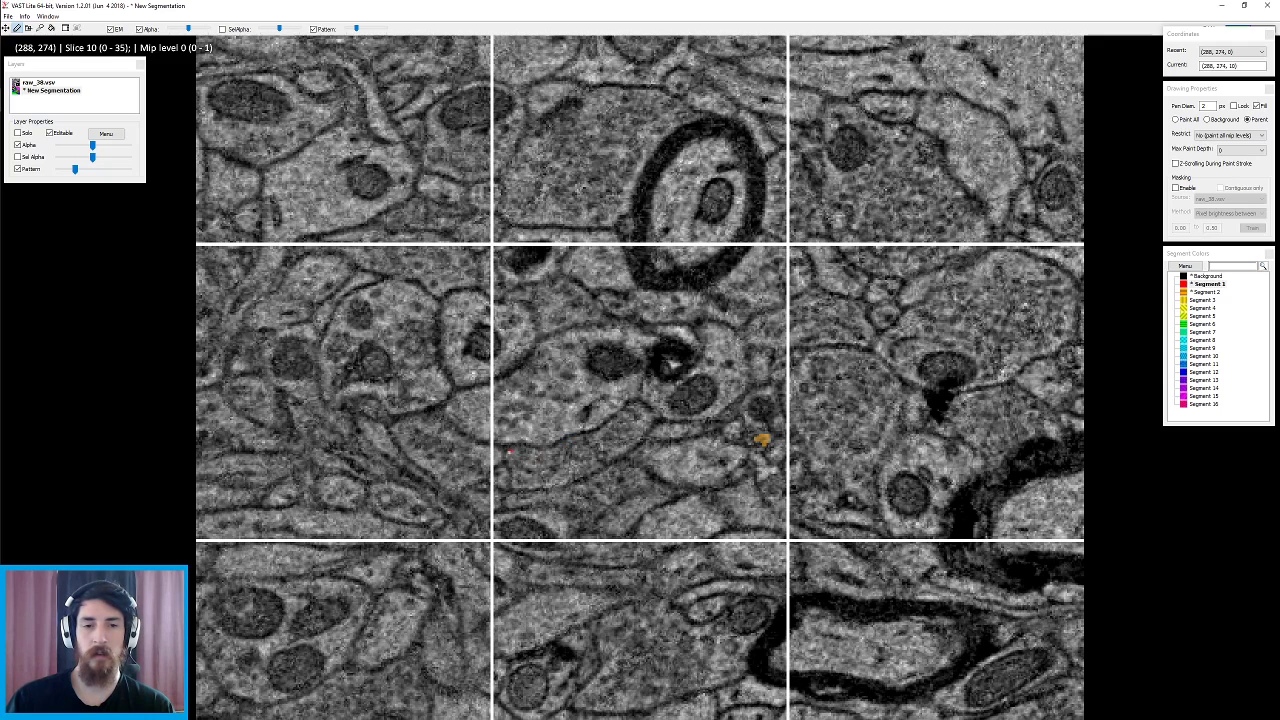
mouse_move(514, 487)
left_mouse_down()
mouse_move(597, 470)
mouse_move(637, 441)
mouse_move(640, 408)
mouse_move(612, 428)
mouse_move(509, 451)
left_mouse_up()
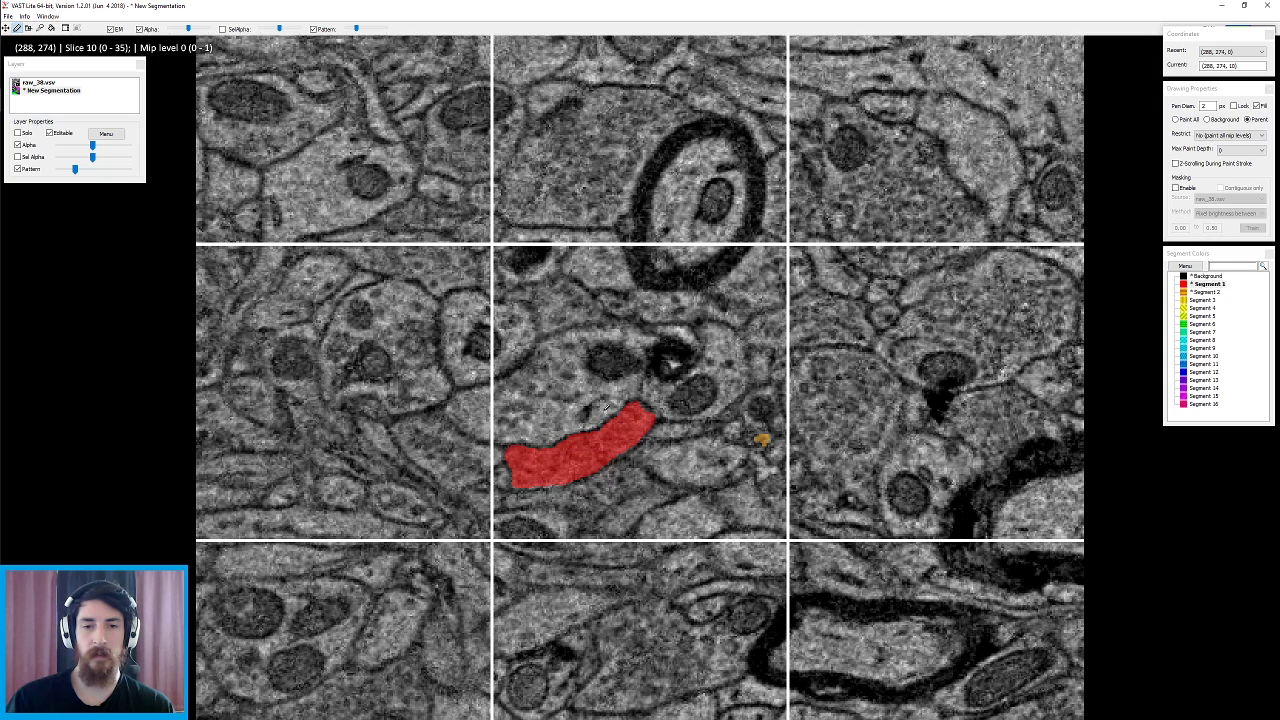
- Return to slice 18 and paint the elongated profile between the myelinated axon and the small Segment 2 branch with Segment 1
scroll(610, 410, "up", 1)
scroll(514, 448, "down", 7)
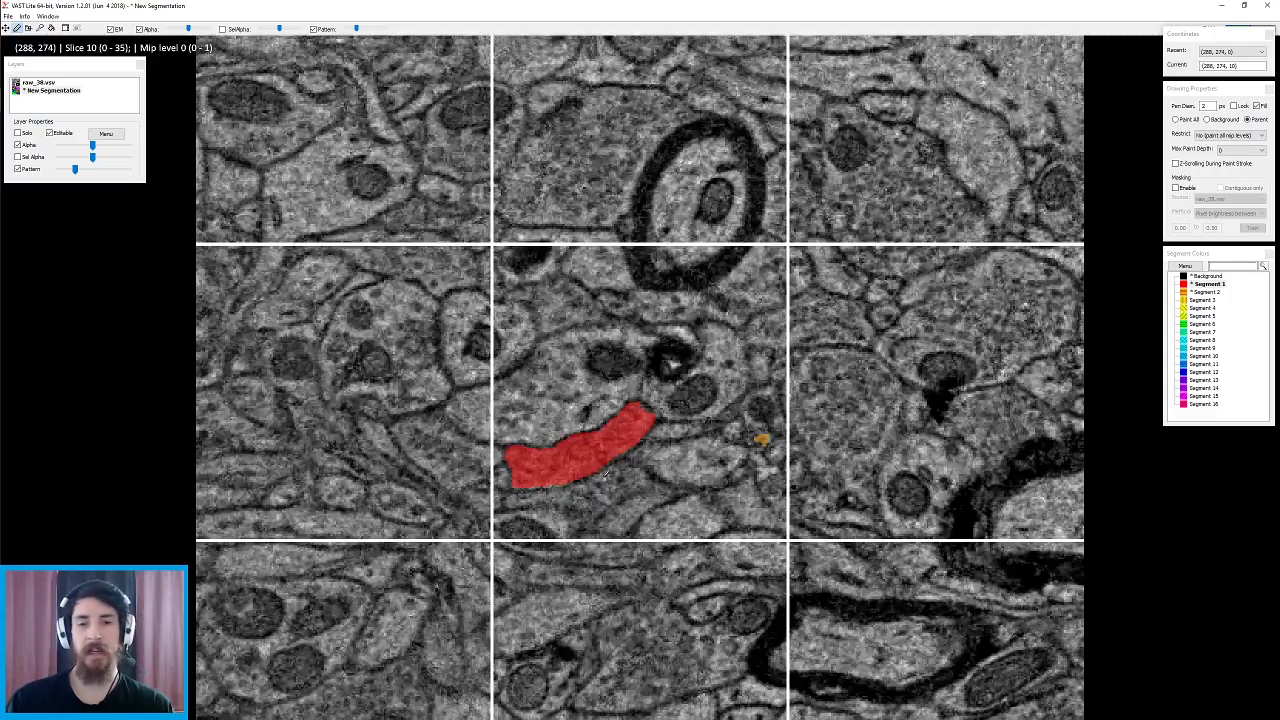
scroll(626, 451, "down", 2)
scroll(660, 420, "up", 1)
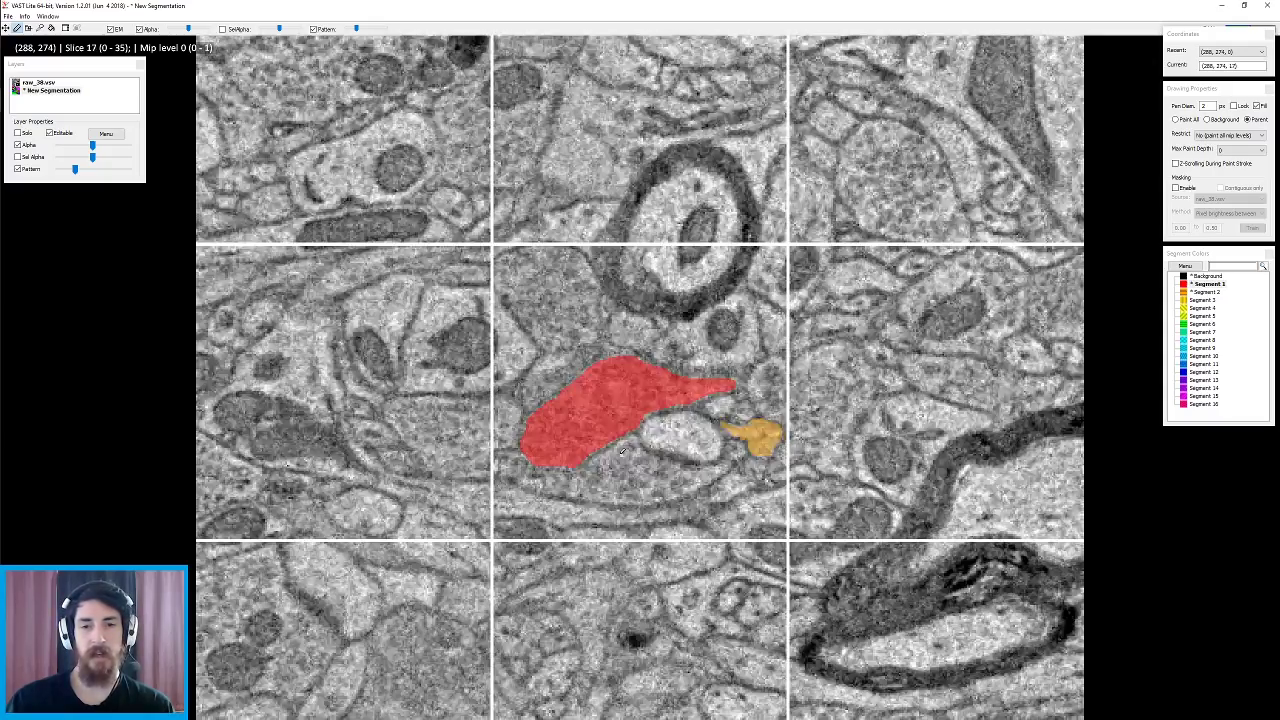
scroll(704, 373, "down", 1)
scroll(704, 373, "down", 1)
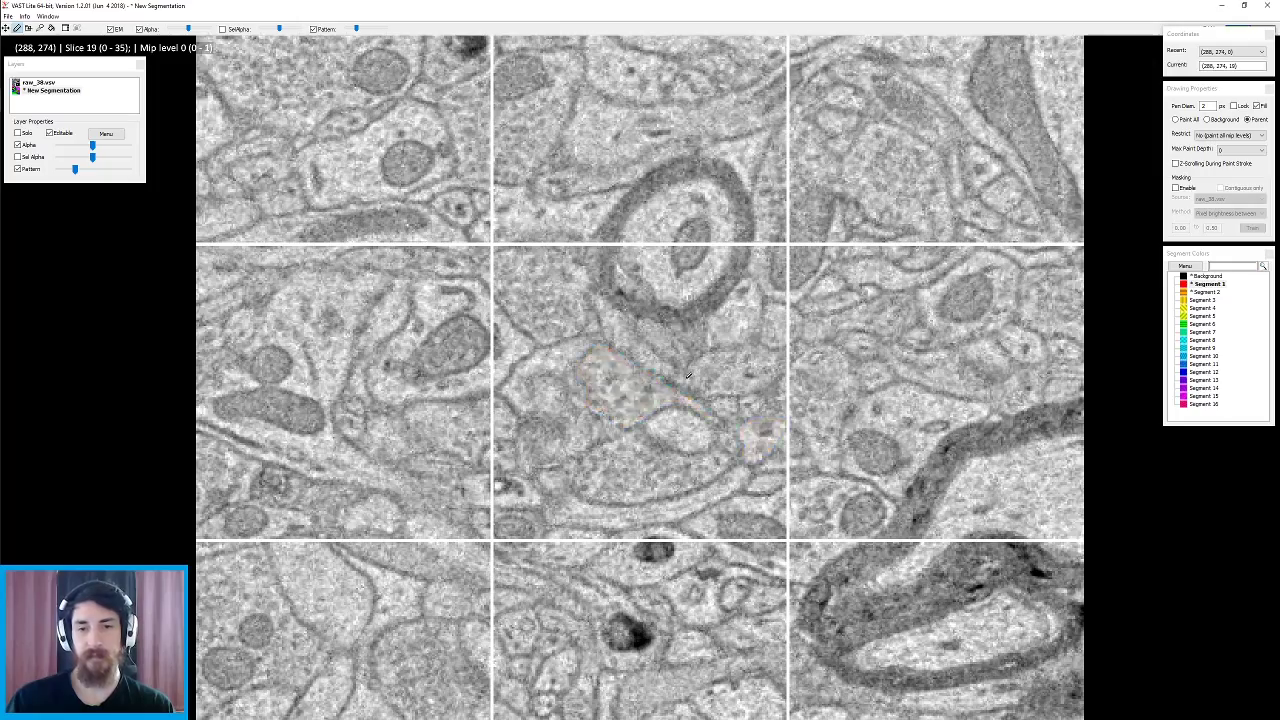
scroll(690, 378, "up", 2)
scroll(686, 373, "down", 1)
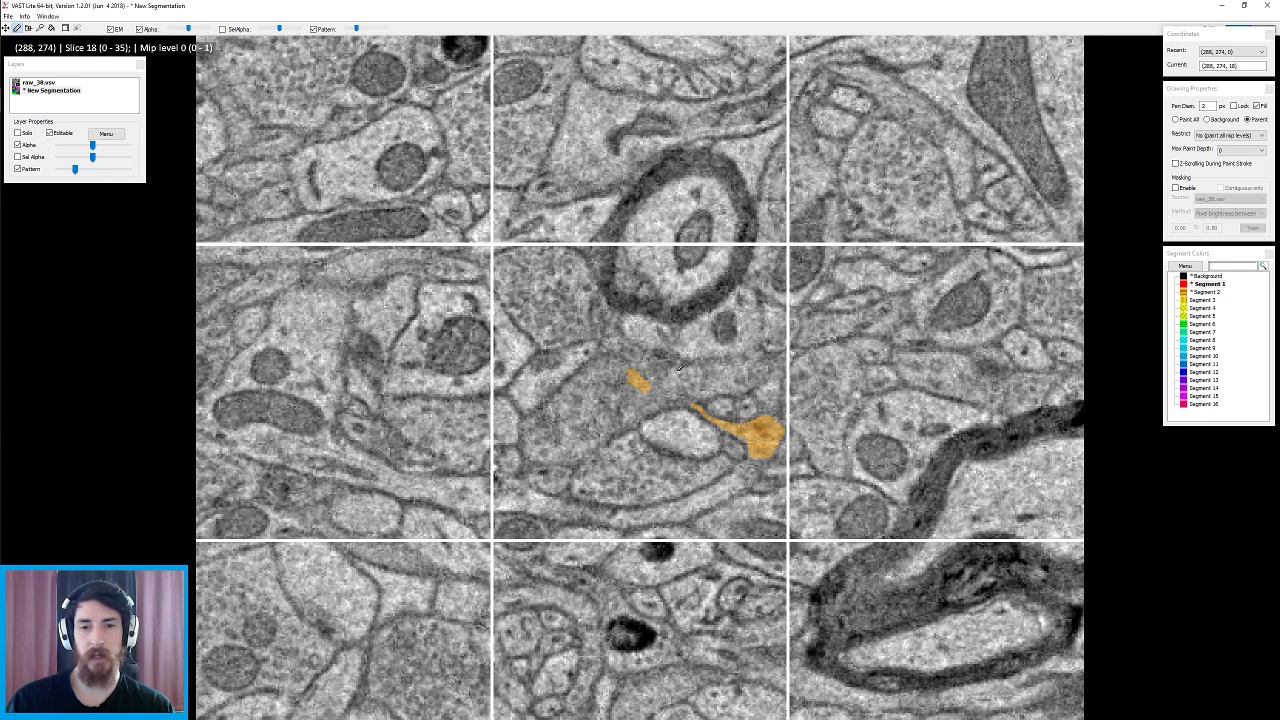
mouse_move(678, 370)
left_mouse_down()
mouse_move(668, 393)
mouse_move(714, 398)
mouse_move(765, 375)
mouse_move(755, 360)
mouse_move(705, 366)
left_mouse_up()
left_click_drag(702, 367, 706, 366)
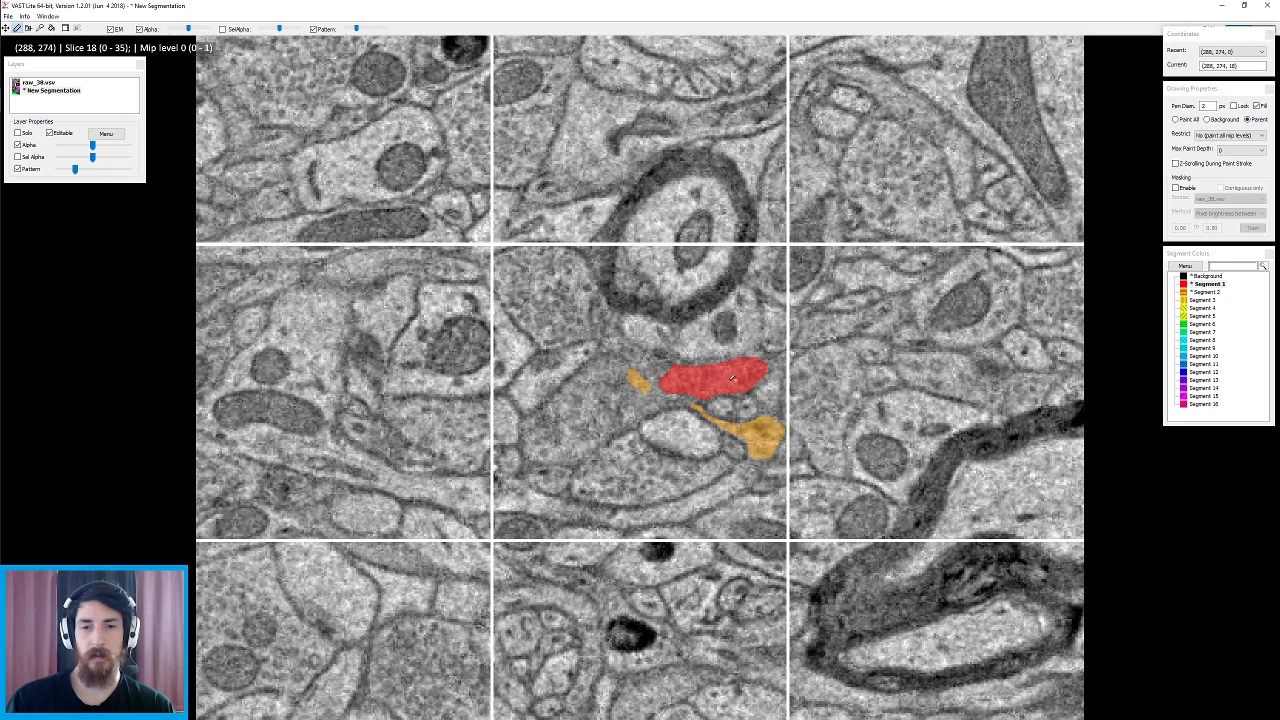
- Paint the continuing oval profile above the small Segment 2 branch with Segment 1 on slice 19
scroll(703, 342, "down", 1)
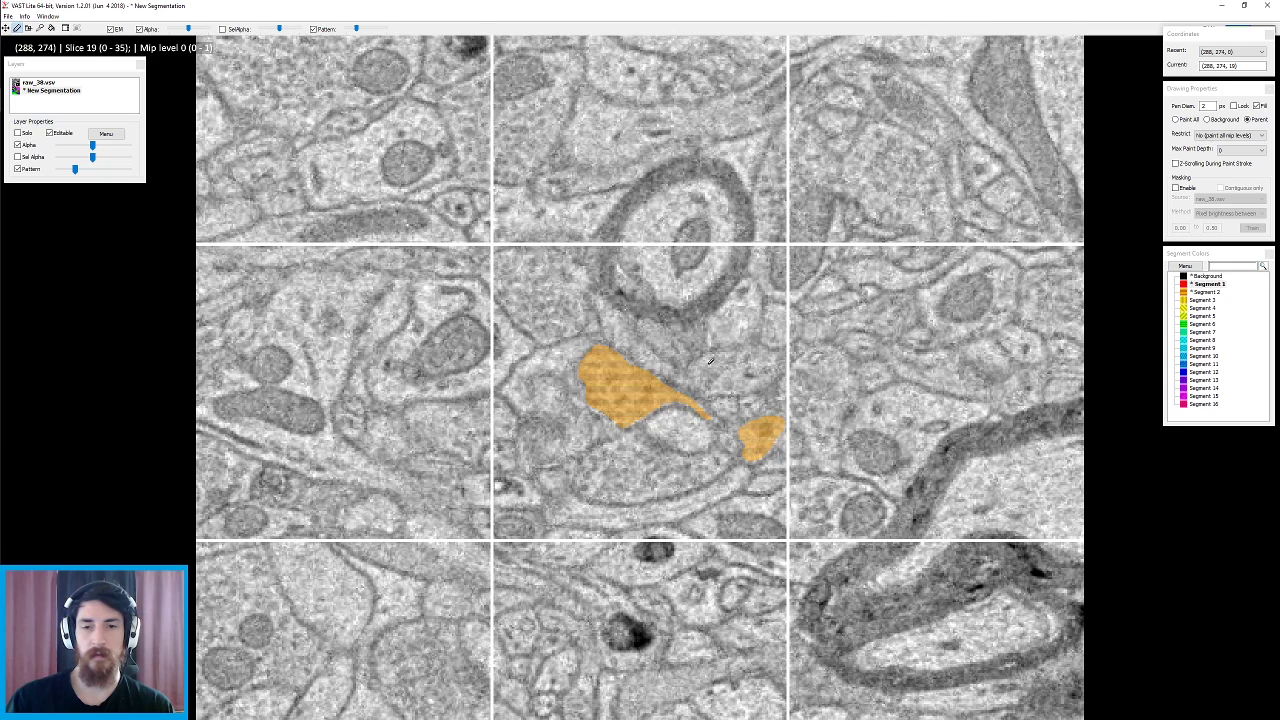
mouse_move(705, 384)
left_mouse_down()
mouse_move(746, 391)
mouse_move(775, 369)
mouse_move(758, 347)
mouse_move(698, 380)
mouse_move(723, 354)
mouse_move(706, 380)
mouse_move(726, 393)
mouse_move(770, 386)
mouse_move(789, 350)
mouse_move(724, 350)
left_mouse_up()
scroll(700, 378, "up", 1)
scroll(708, 370, "down", 2)
scroll(797, 326, "up", 2)
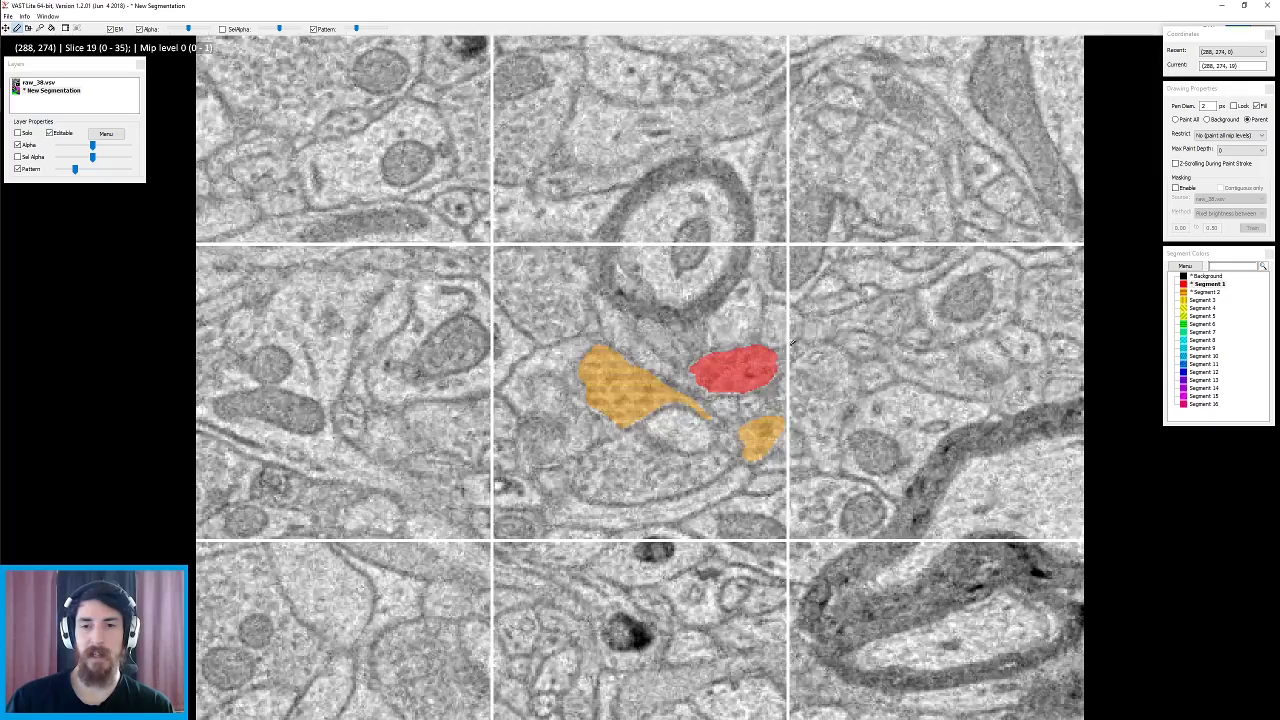
- Paint the oval profile above the small Segment 2 branch with Segment 1 on slice 20, checking it against neighbouring slices
scroll(797, 326, "down", 1)
scroll(797, 326, "up", 2)
scroll(797, 325, "down", 3)
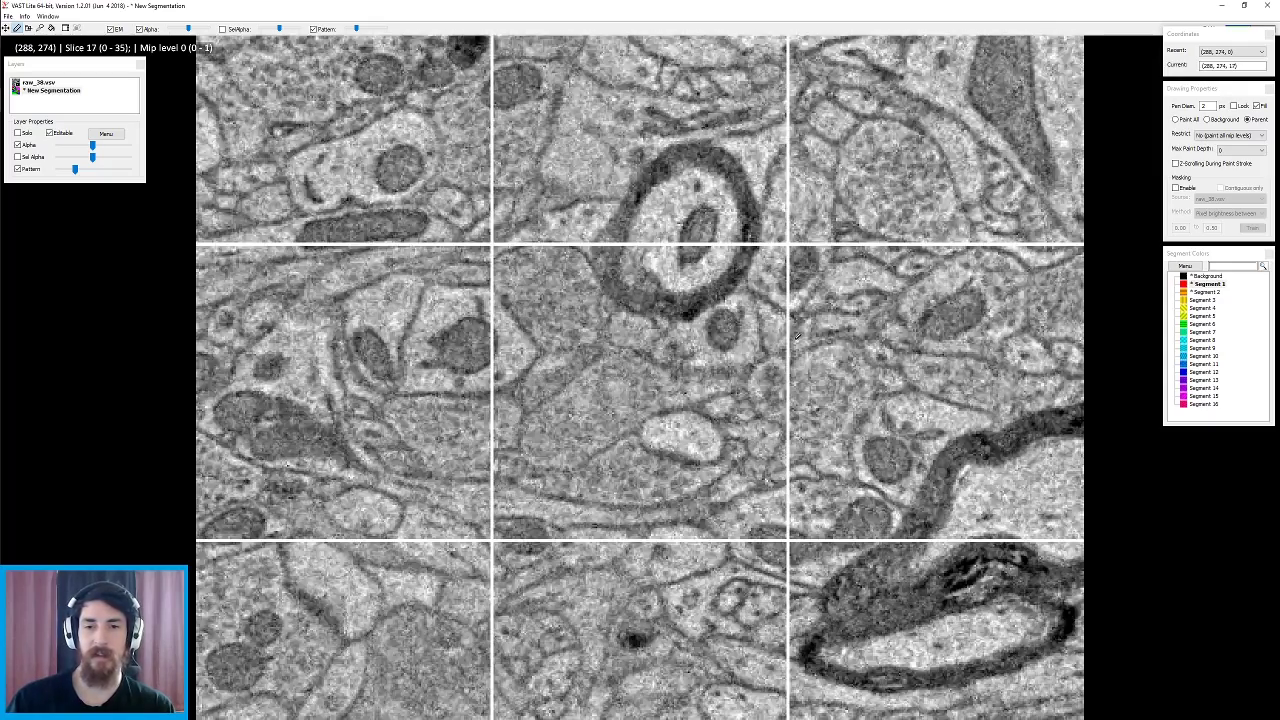
scroll(804, 336, "down", 1)
scroll(790, 342, "up", 1)
scroll(740, 358, "down", 1)
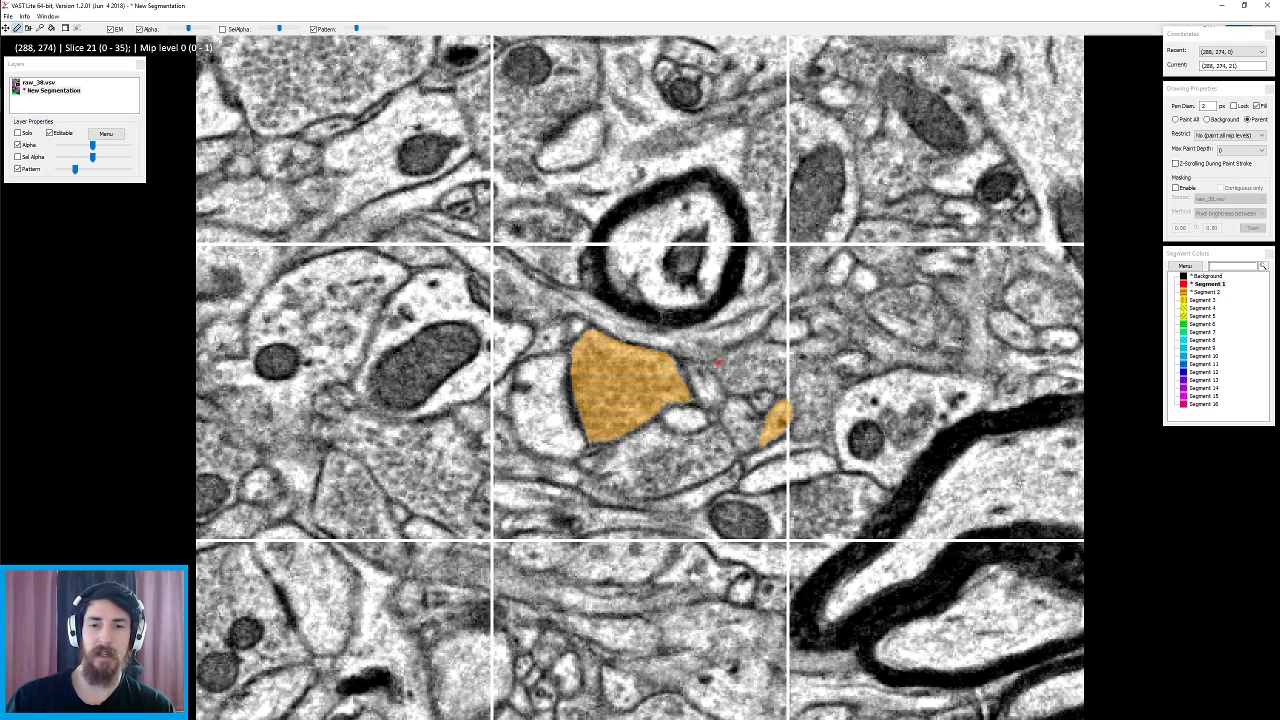
- Outline the continuing oval profile above the small Segment 2 branch with Segment 1 on slice 21
mouse_move(716, 368)
left_mouse_down()
mouse_move(745, 392)
mouse_move(790, 360)
mouse_move(768, 345)
mouse_move(718, 365)
left_mouse_up()
scroll(747, 358, "down", 1)
scroll(747, 358, "up", 1)
scroll(747, 358, "down", 1)
scroll(748, 358, "up", 1)
- Outline the shrinking profile above the small Segment 2 branch with Segment 1 on slice 22, comparing it with slice 23
scroll(758, 363, "down", 1)
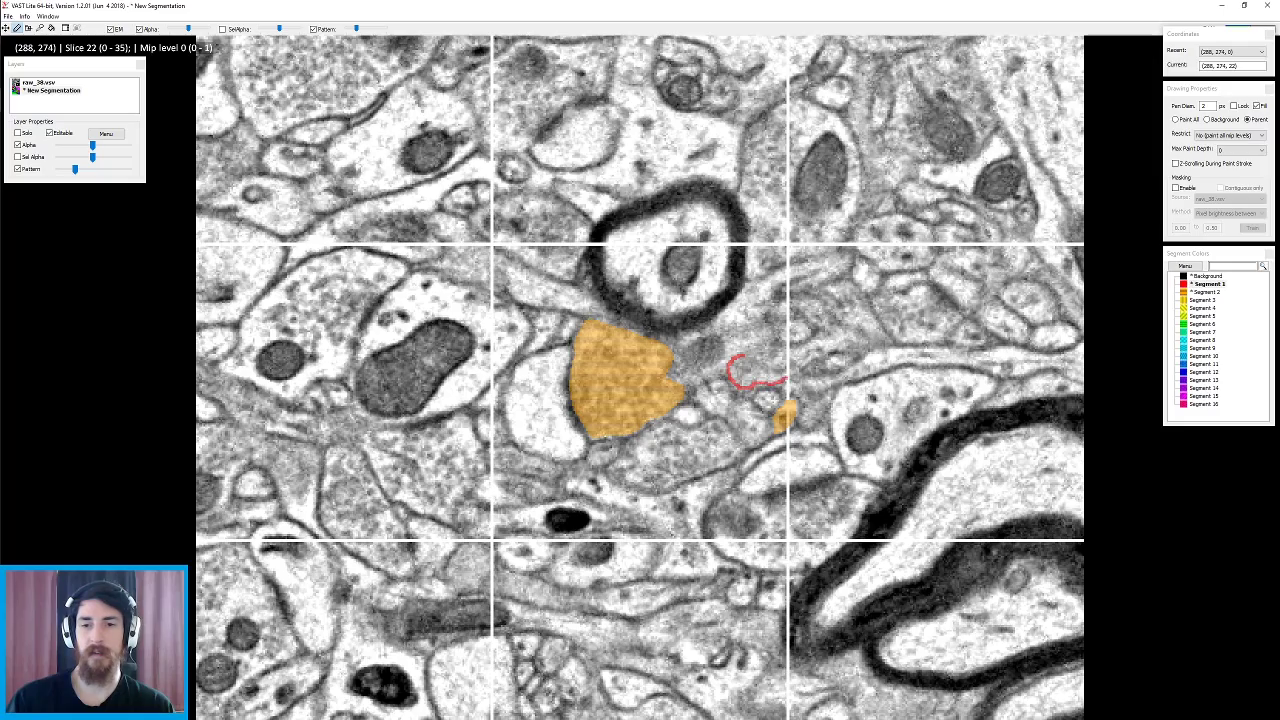
left_click_drag(762, 351, 745, 355)
scroll(748, 358, "up", 1)
scroll(800, 364, "down", 3)
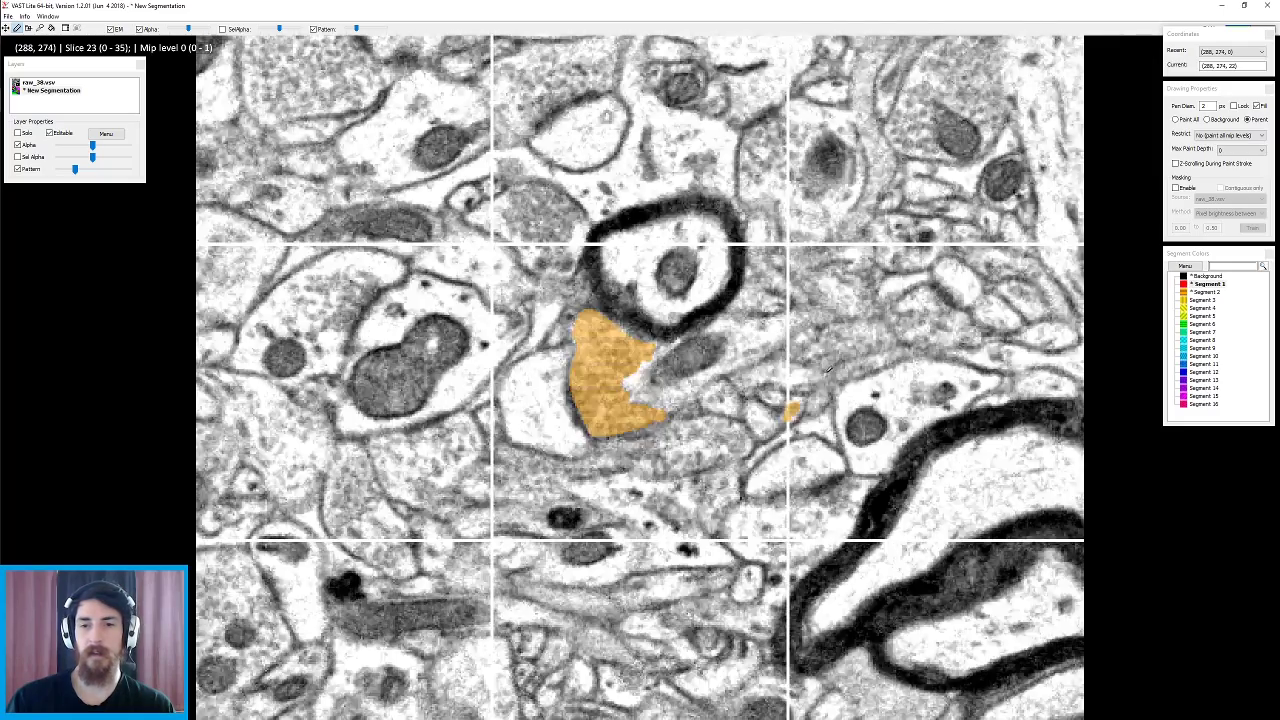
scroll(831, 366, "up", 3)
scroll(822, 366, "down", 1)
scroll(790, 366, "up", 1)
scroll(800, 367, "down", 2)
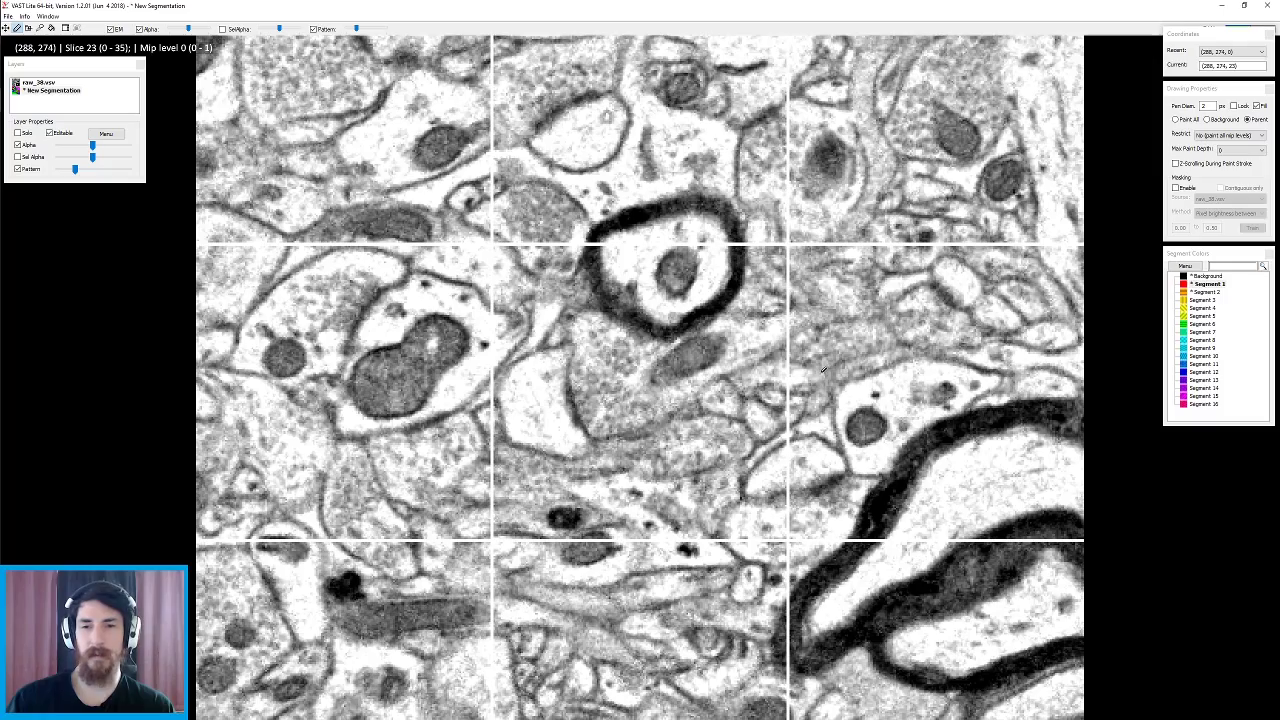
scroll(811, 367, "up", 1)
scroll(811, 367, "up", 1)
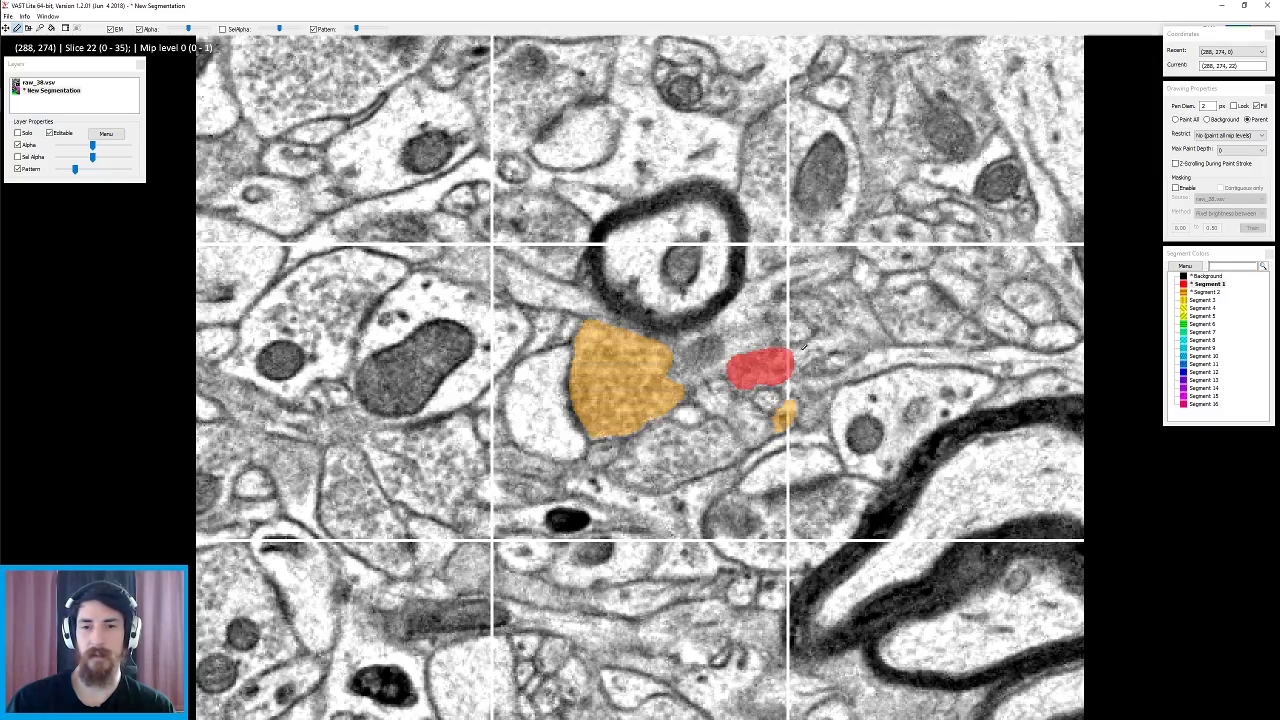
- Compare the membranes around the Segment 1 profile on slice 22 with the slices directly before and after it
scroll(804, 358, "down", 2)
scroll(797, 348, "down", 3)
scroll(800, 350, "up", 4)
scroll(801, 350, "up", 1)
scroll(801, 351, "down", 2)
scroll(801, 352, "up", 1)
scroll(800, 354, "up", 1)
scroll(799, 356, "down", 2)
scroll(797, 360, "up", 1)
scroll(795, 366, "up", 1)
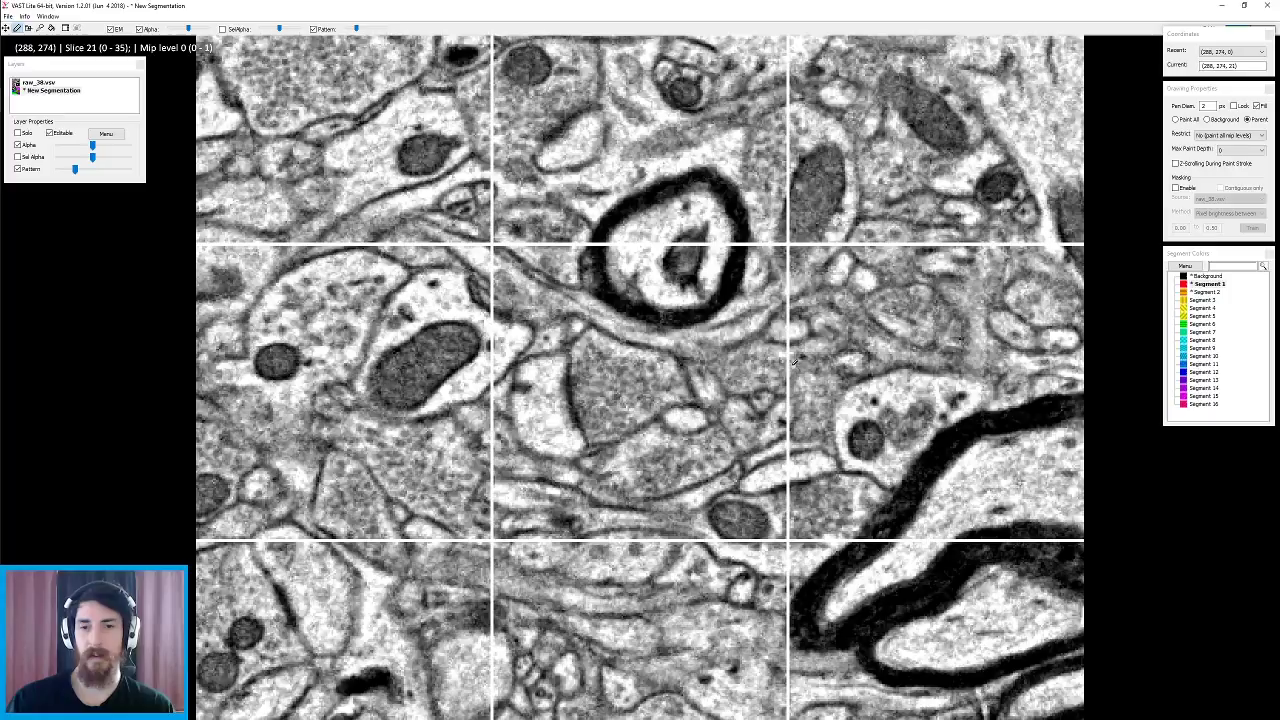
scroll(795, 366, "down", 2)
scroll(795, 366, "up", 1)
- Trim the underside of the Segment 1 profile on slice 22 around the small round profiles below it, checking against slices 21 and 23
key("space")
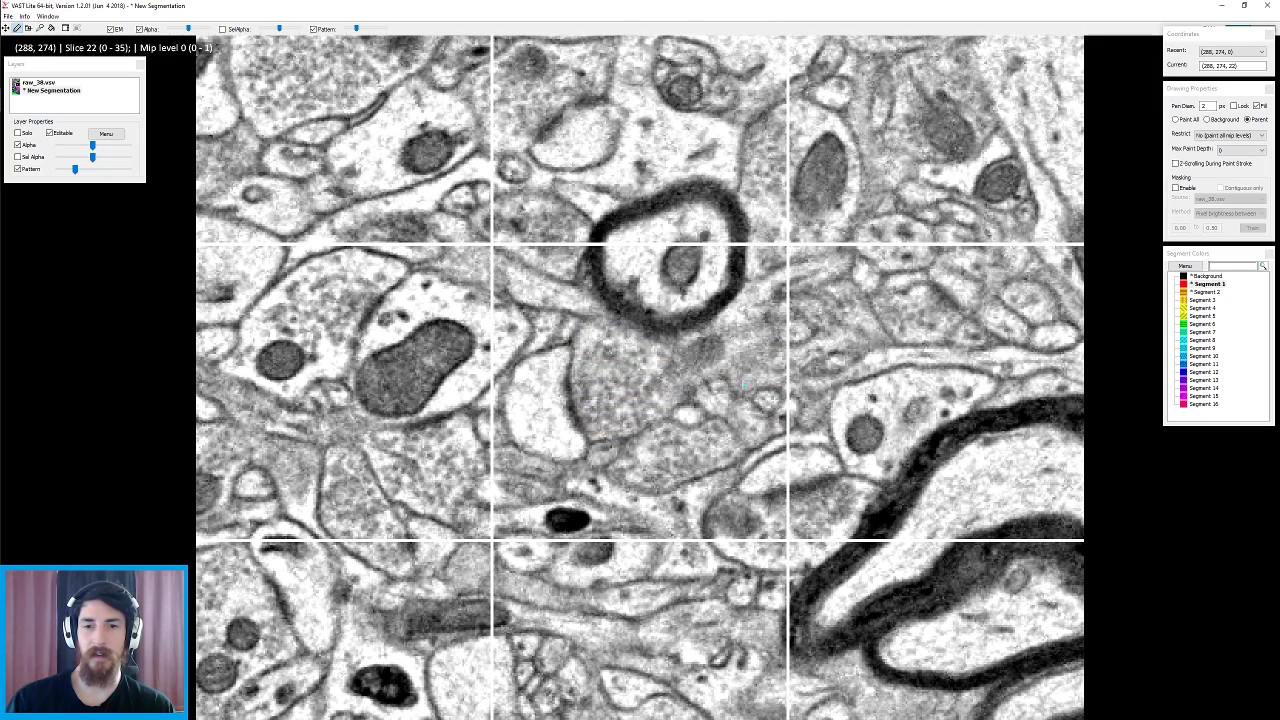
key("space")
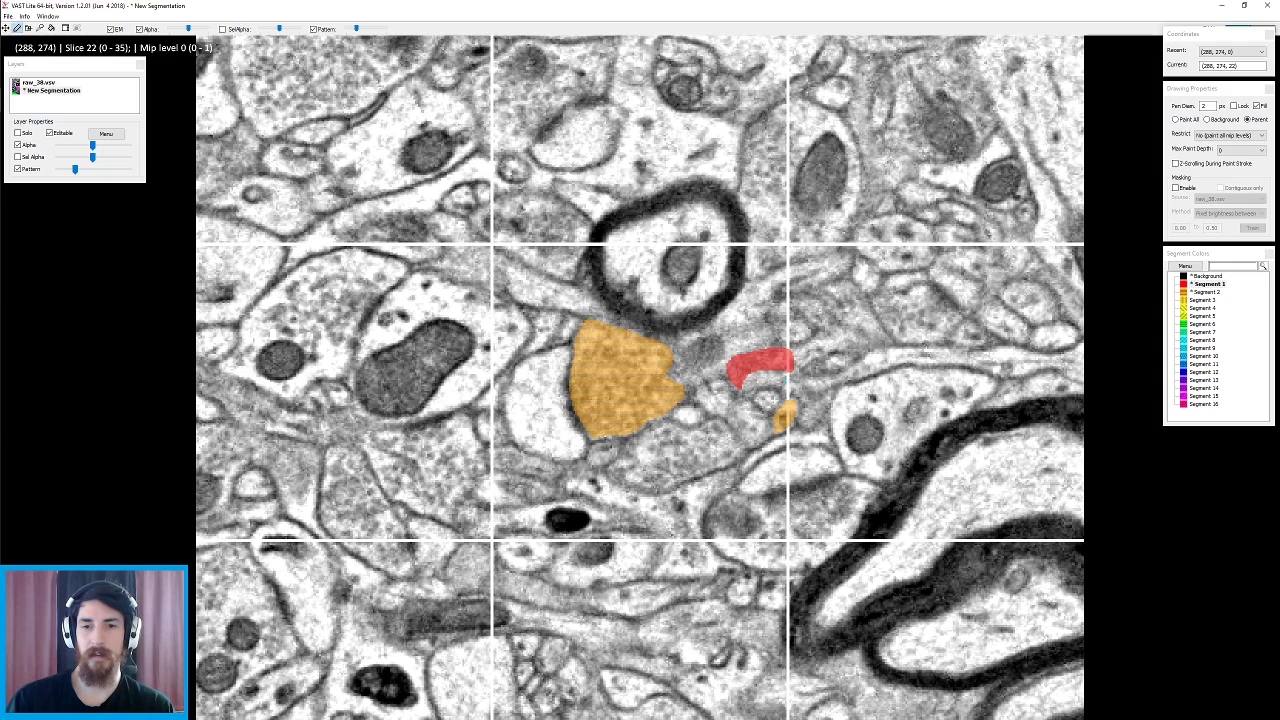
key("space")
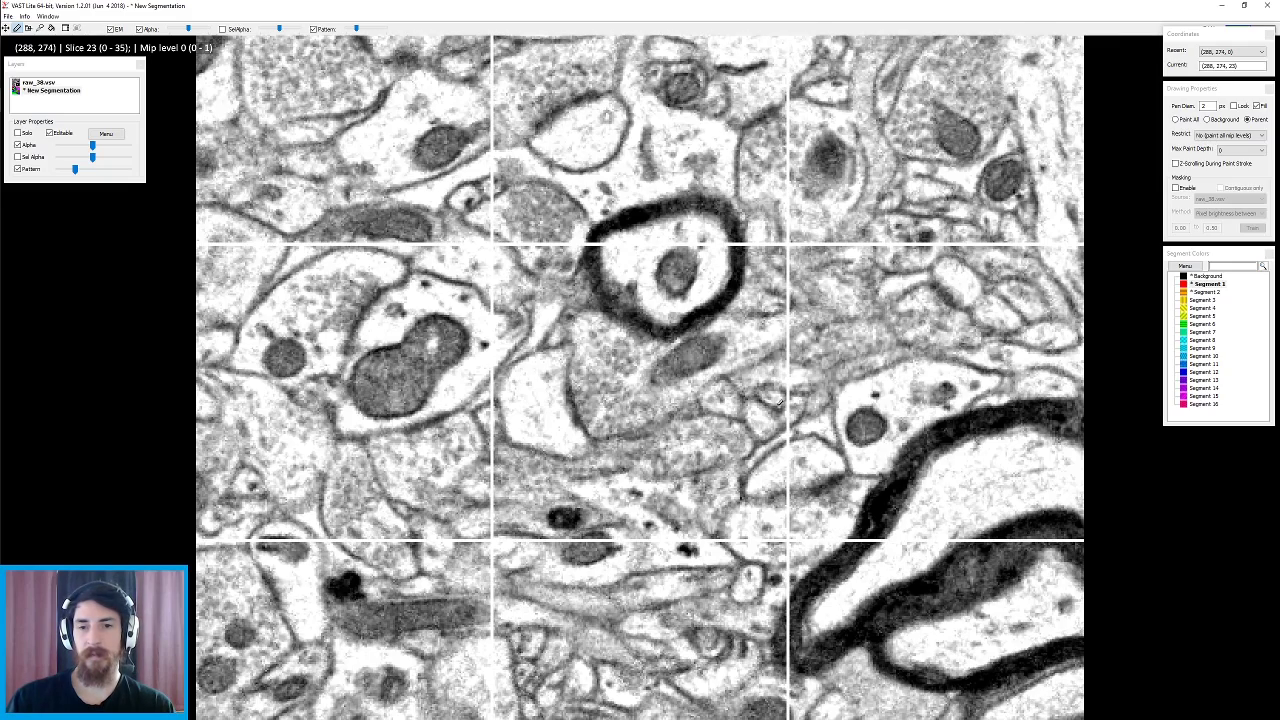
key("space")
key("space")
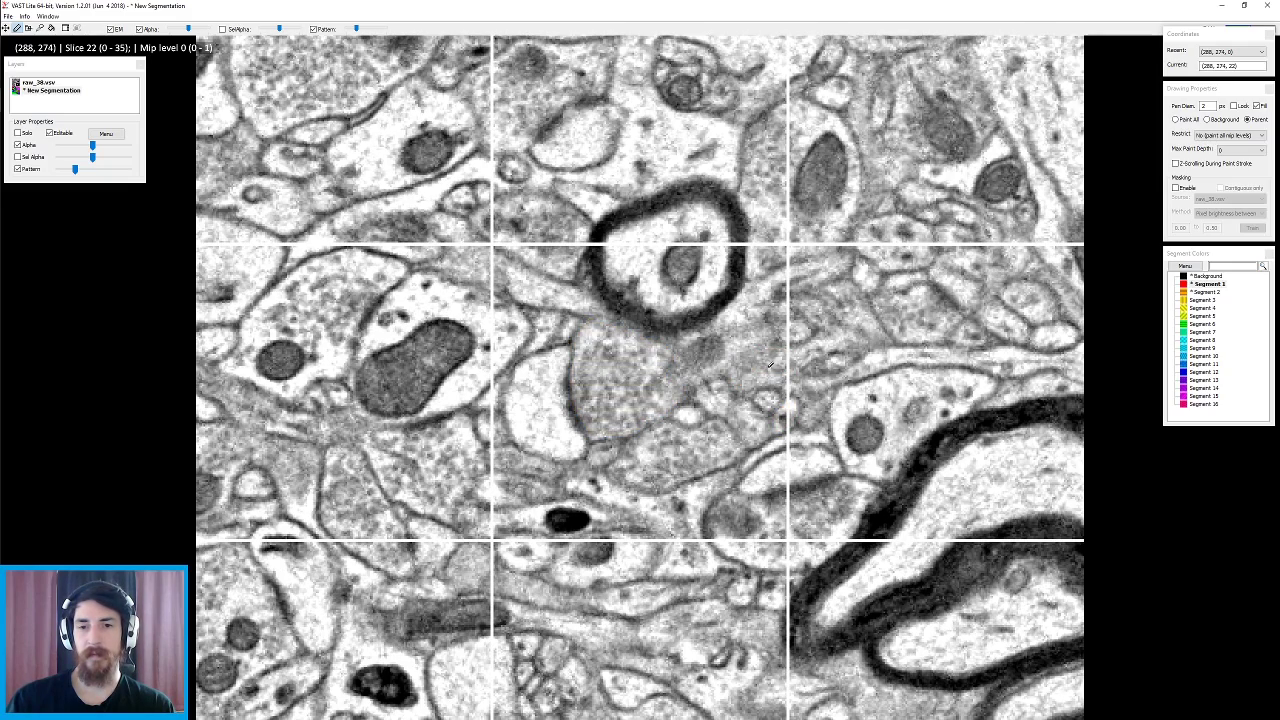
key("space")
key("space")
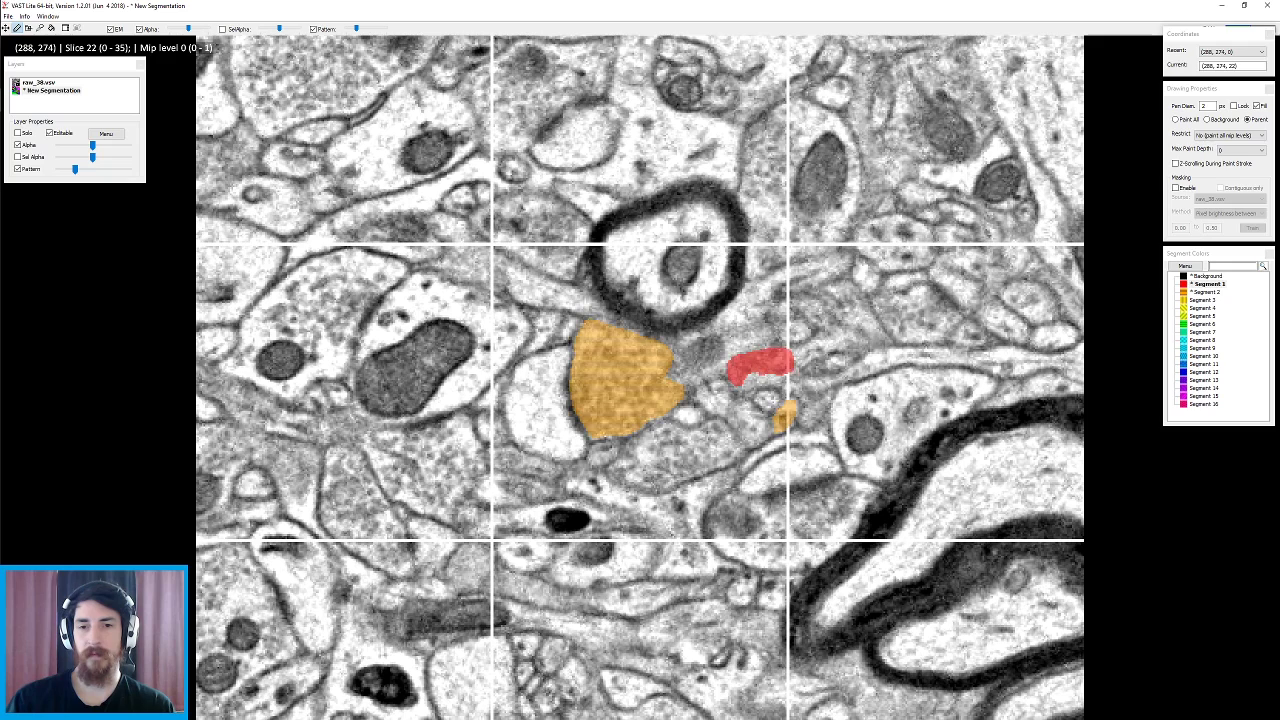
key("space")
key("space")
key("space")
scroll(786, 349, "up", 1)
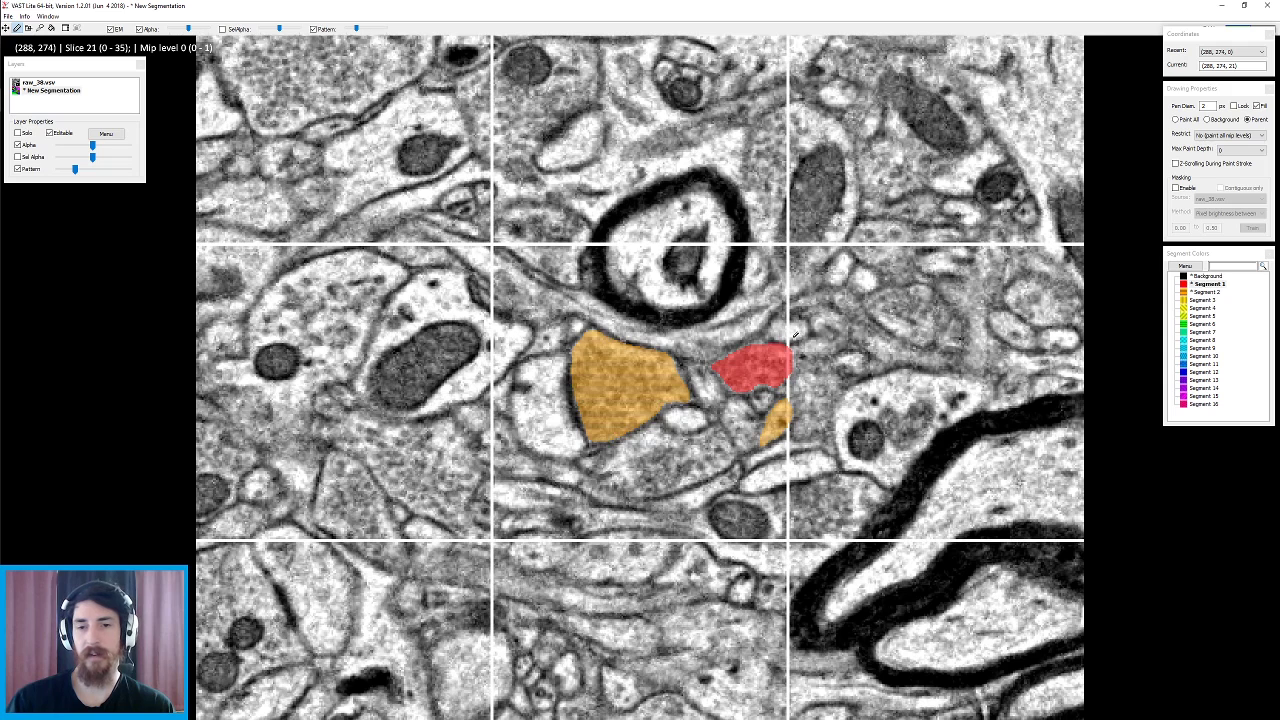
scroll(787, 345, "down", 2)
key("space")
key("space")
scroll(789, 336, "up", 1)
key("space")
key("space")
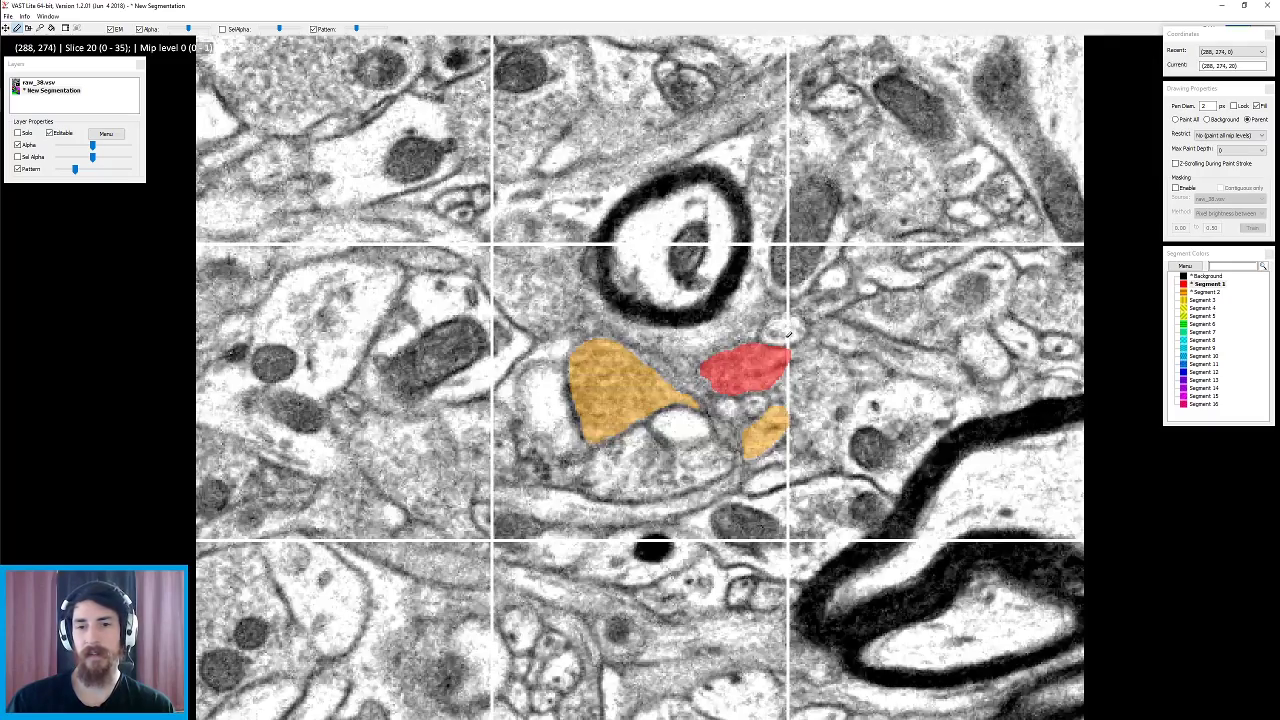
- Extend the pointed end of the Segment 1 profile on slice 19, away from the large Segment 2 area, checking against slice 18
scroll(805, 360, "up", 3)
scroll(817, 375, "down", 1)
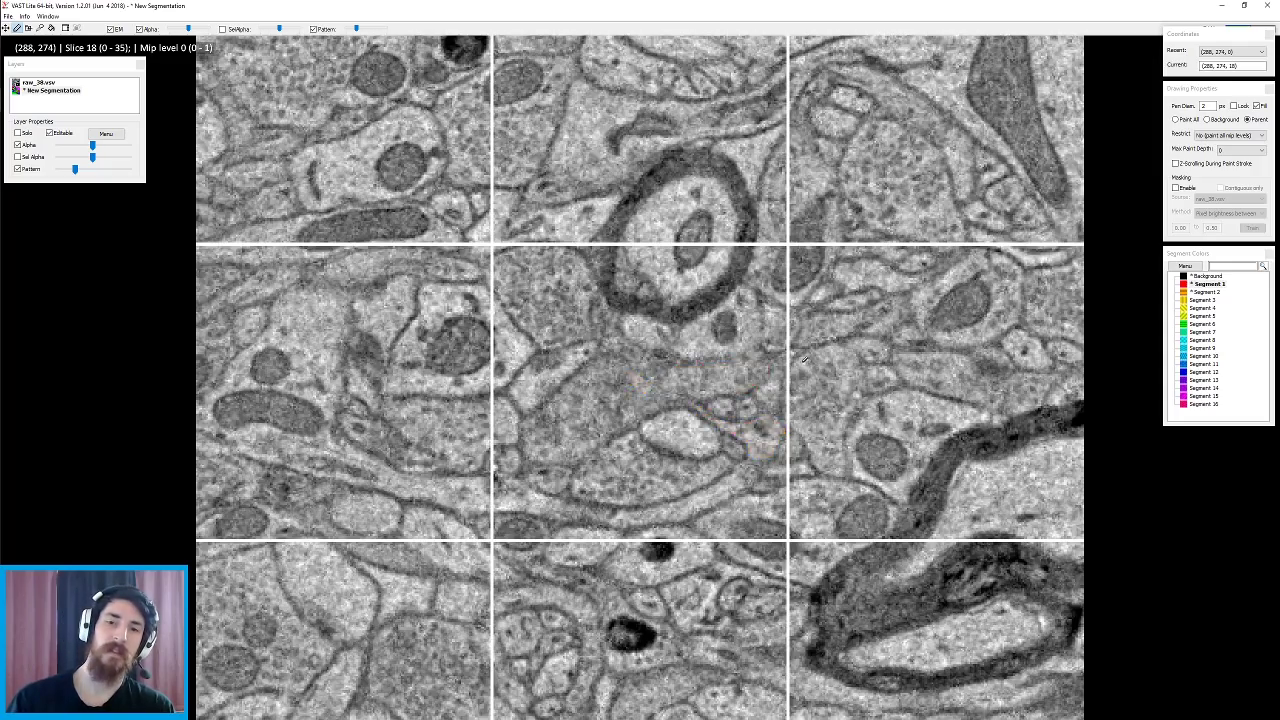
scroll(794, 369, "up", 1)
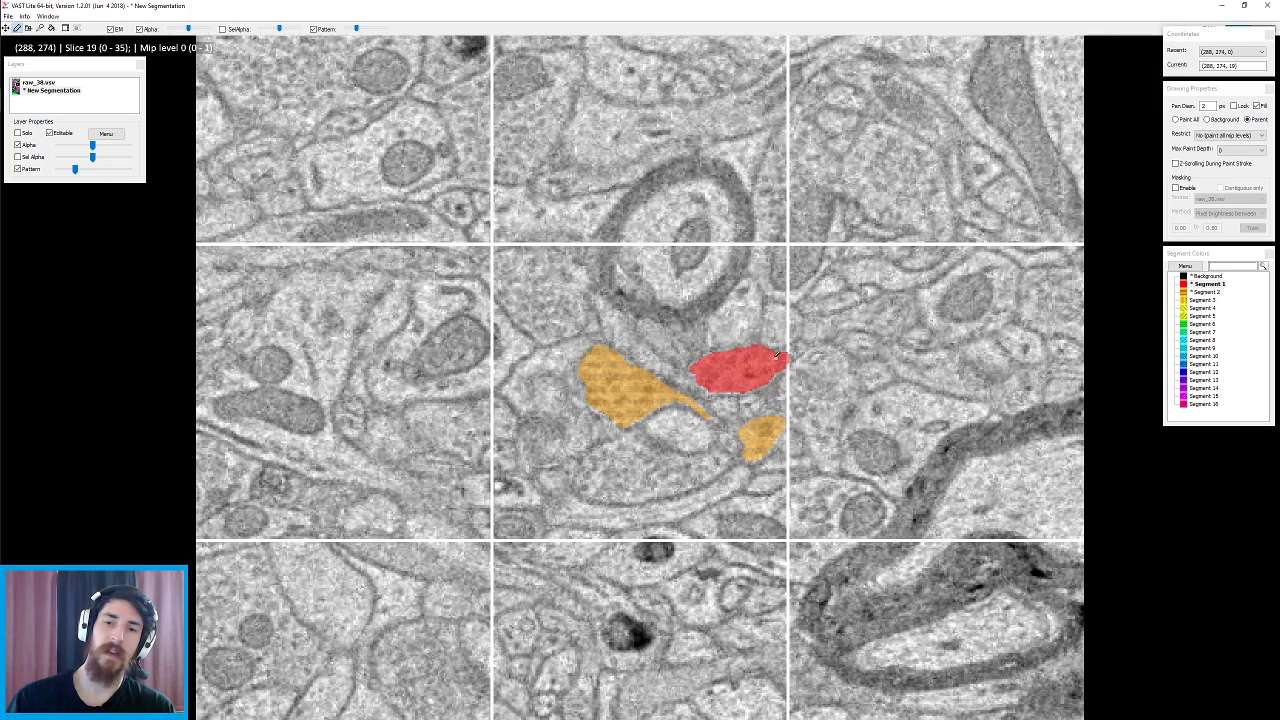
scroll(800, 342, "down", 1)
scroll(800, 342, "up", 1)
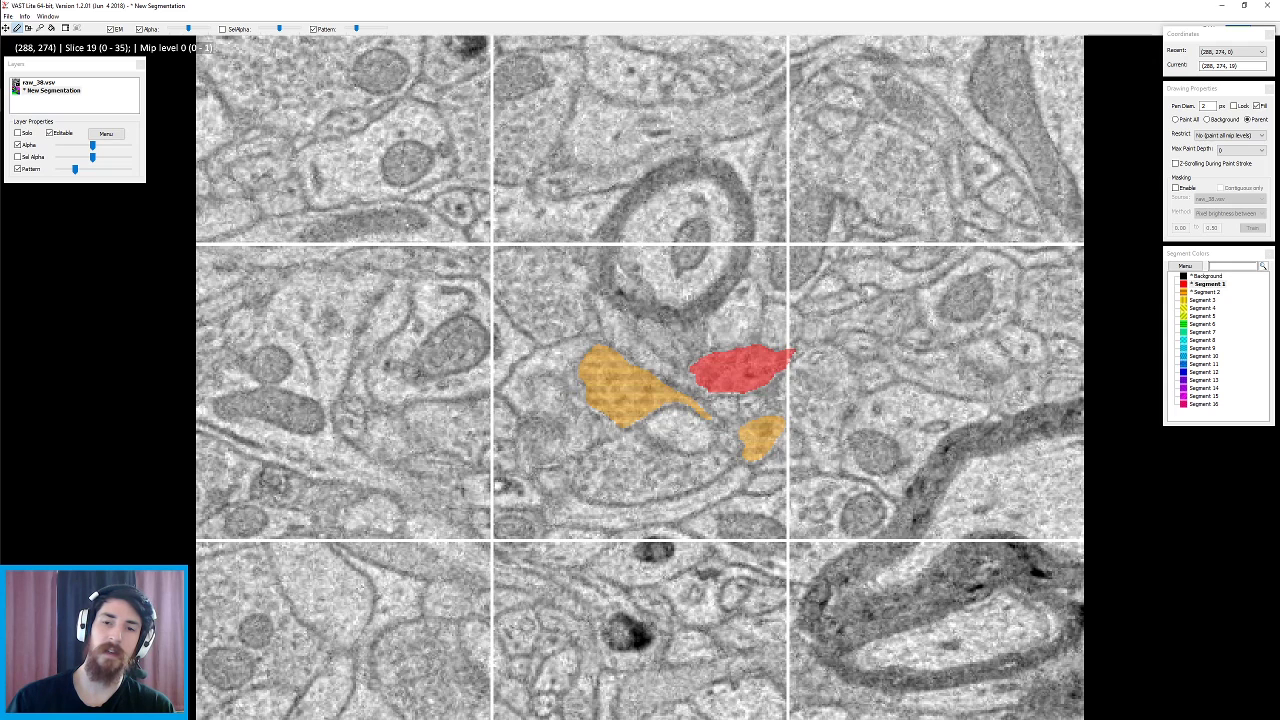
- Follow the Segment 1 profile from slice 19 into slices 22 to 24 and mark its small continuation on slice 23 with Segment 1
scroll(821, 330, "down", 3)
scroll(821, 330, "down", 1)
scroll(815, 334, "up", 1)
scroll(808, 340, "down", 1)
scroll(800, 345, "up", 2)
scroll(800, 345, "down", 2)
scroll(800, 345, "down", 1)
scroll(794, 346, "up", 1)
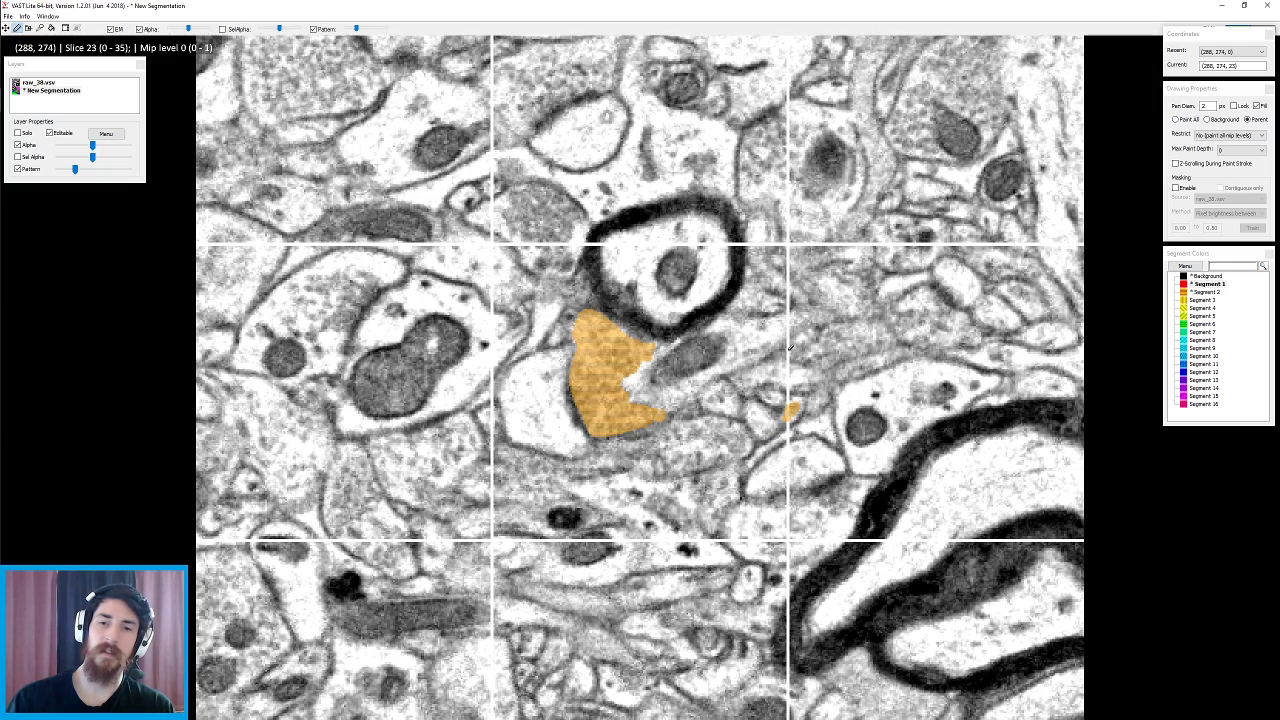
scroll(800, 349, "down", 1)
scroll(800, 349, "up", 3)
scroll(803, 350, "down", 2)
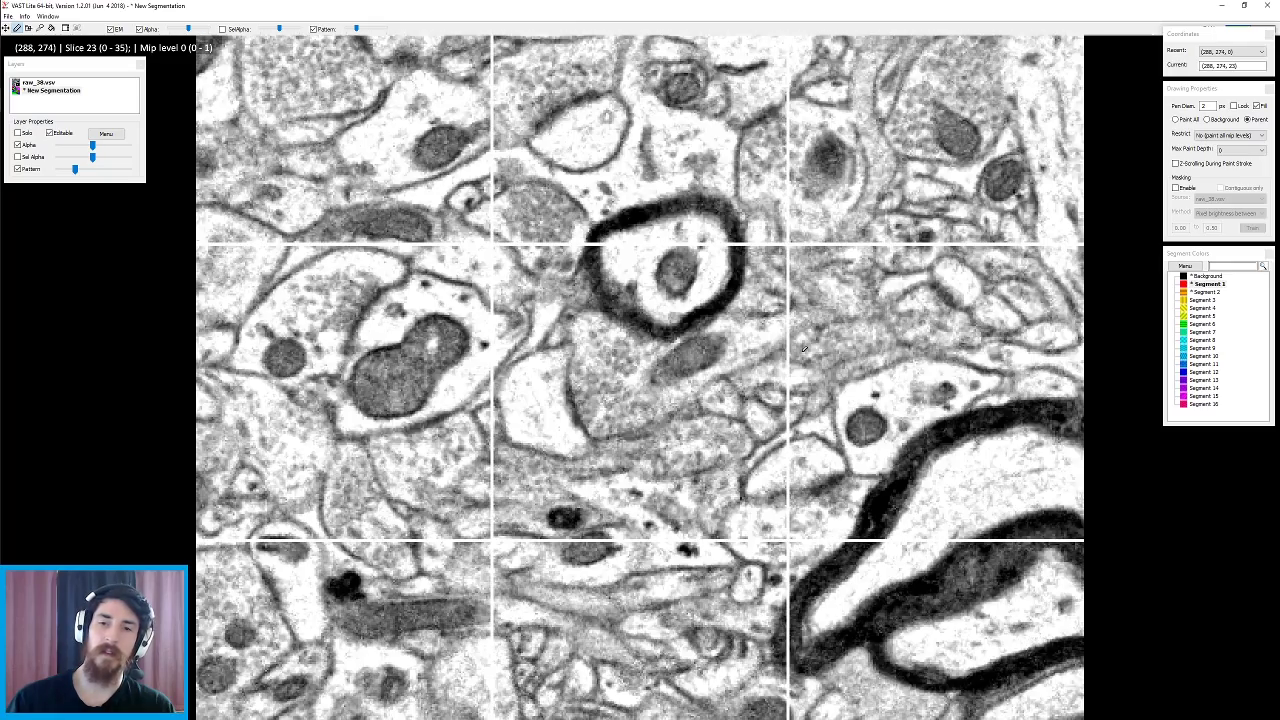
scroll(803, 349, "up", 1)
scroll(792, 344, "down", 1)
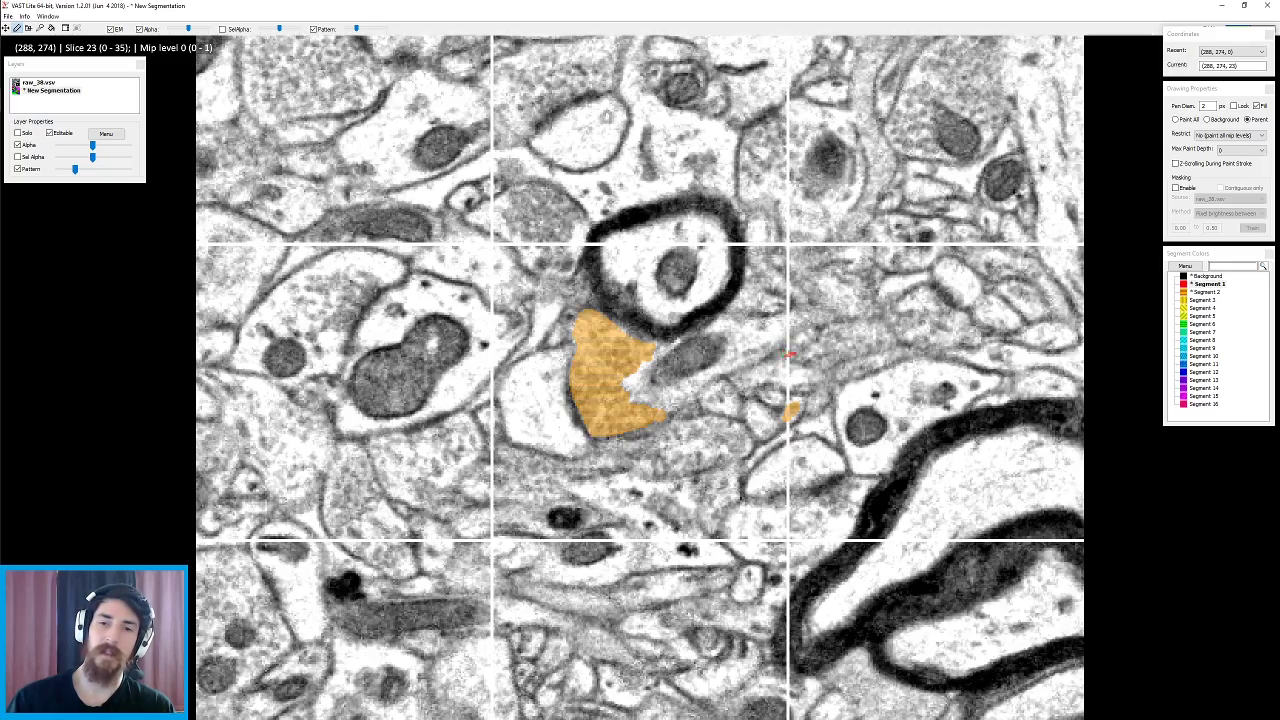
scroll(822, 311, "down", 2)
scroll(822, 310, "up", 4)
- Examine slices 15 to 20 for where the large profile above the bright oval divides between Segment 1 and Segment 2
scroll(822, 311, "up", 3)
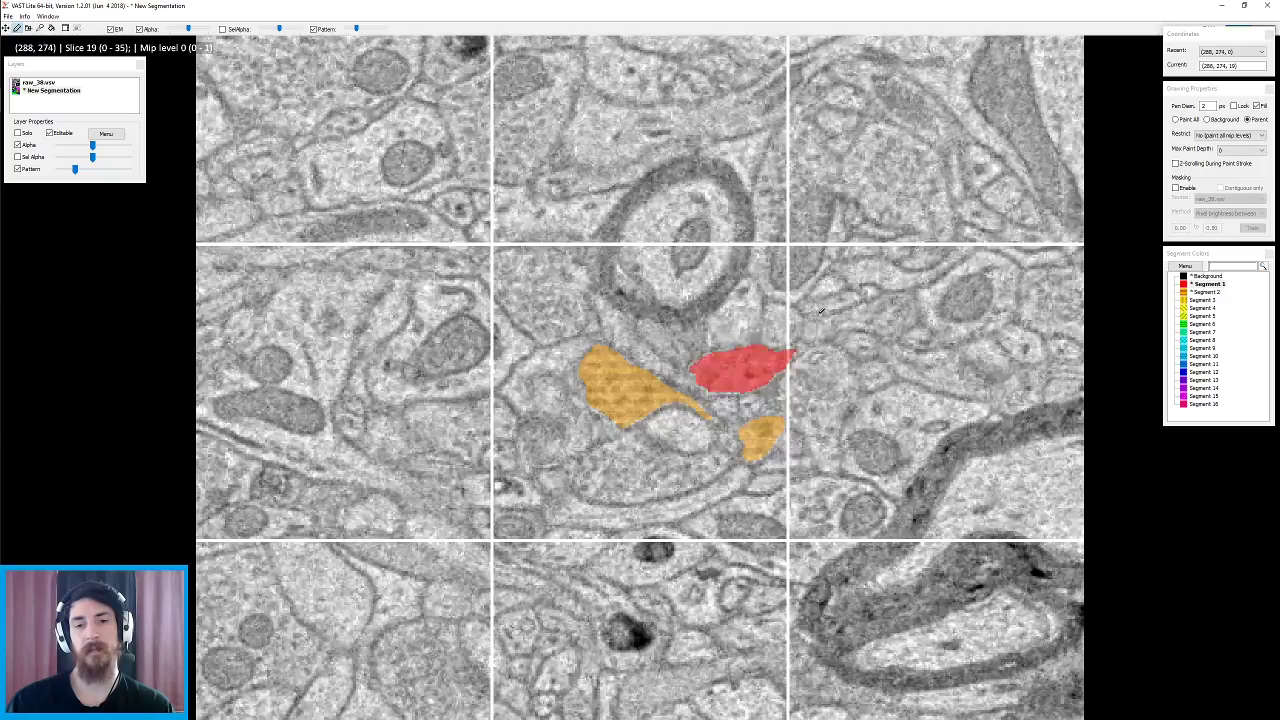
scroll(642, 387, "down", 1)
scroll(612, 382, "up", 2)
scroll(604, 384, "down", 1)
scroll(593, 397, "up", 1)
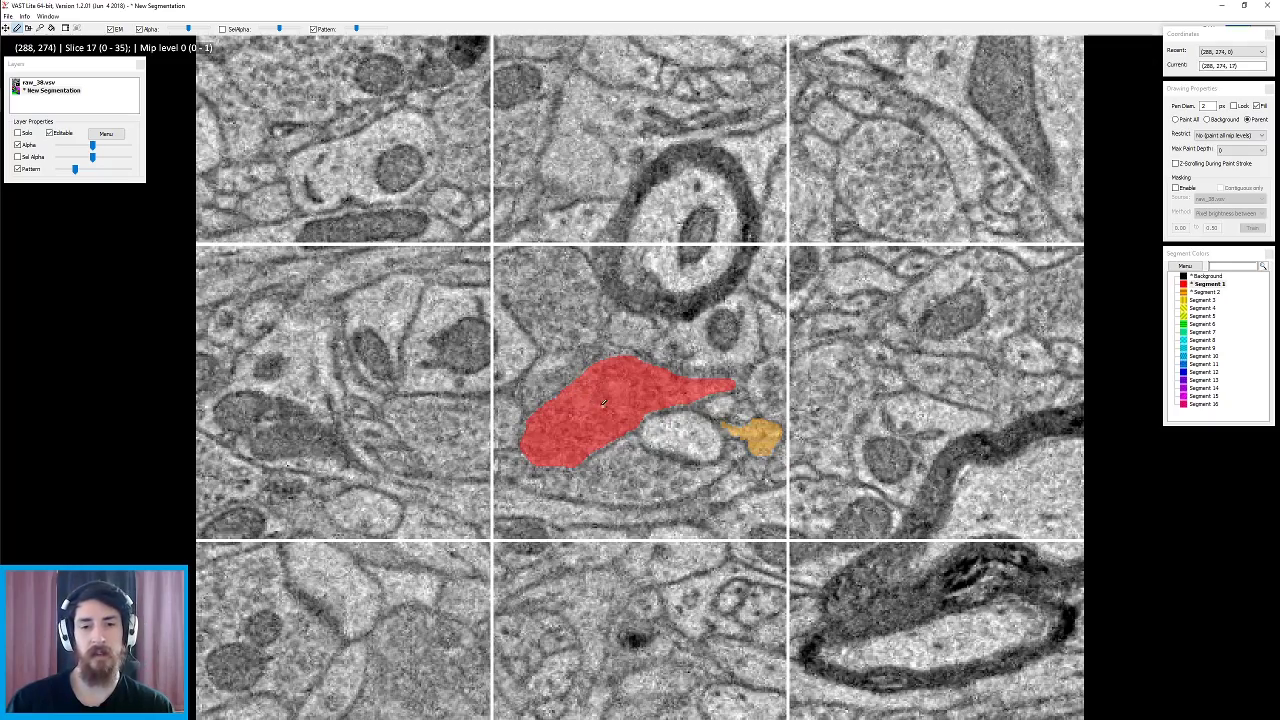
scroll(599, 403, "up", 2)
scroll(620, 435, "down", 1)
scroll(634, 455, "up", 1)
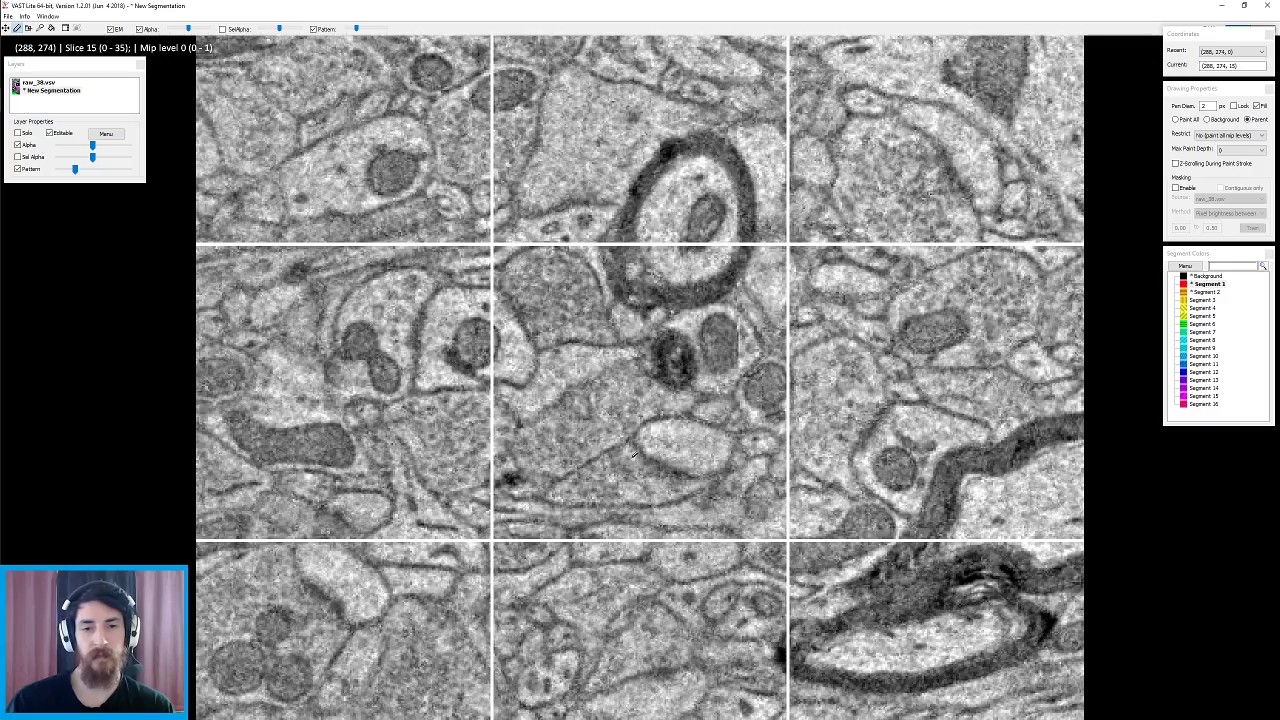
scroll(636, 455, "down", 5)
scroll(636, 442, "up", 2)
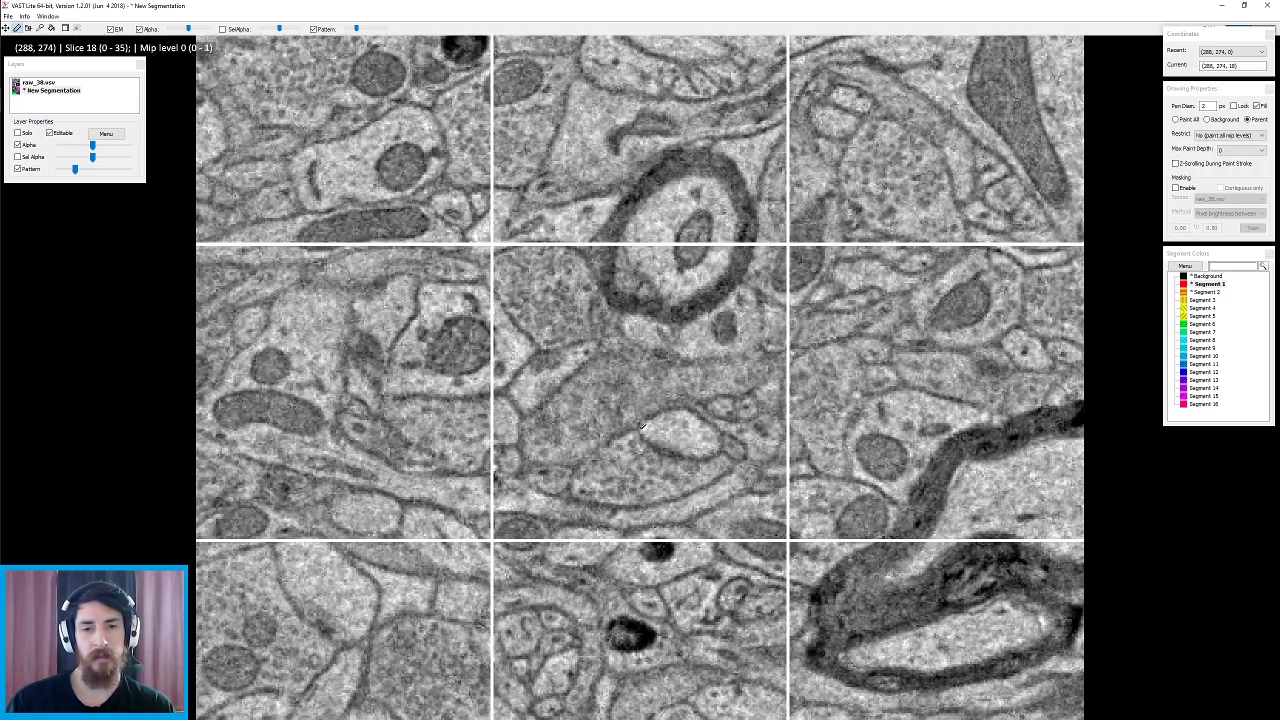
- Paint small Segment 2 patches on slice 18 between the elongated Segment 1 profile and the unpainted large profile, checking against adjacent slices
left_click(640, 380, "shift")
scroll(645, 374, "up", 1)
scroll(643, 380, "down", 1)
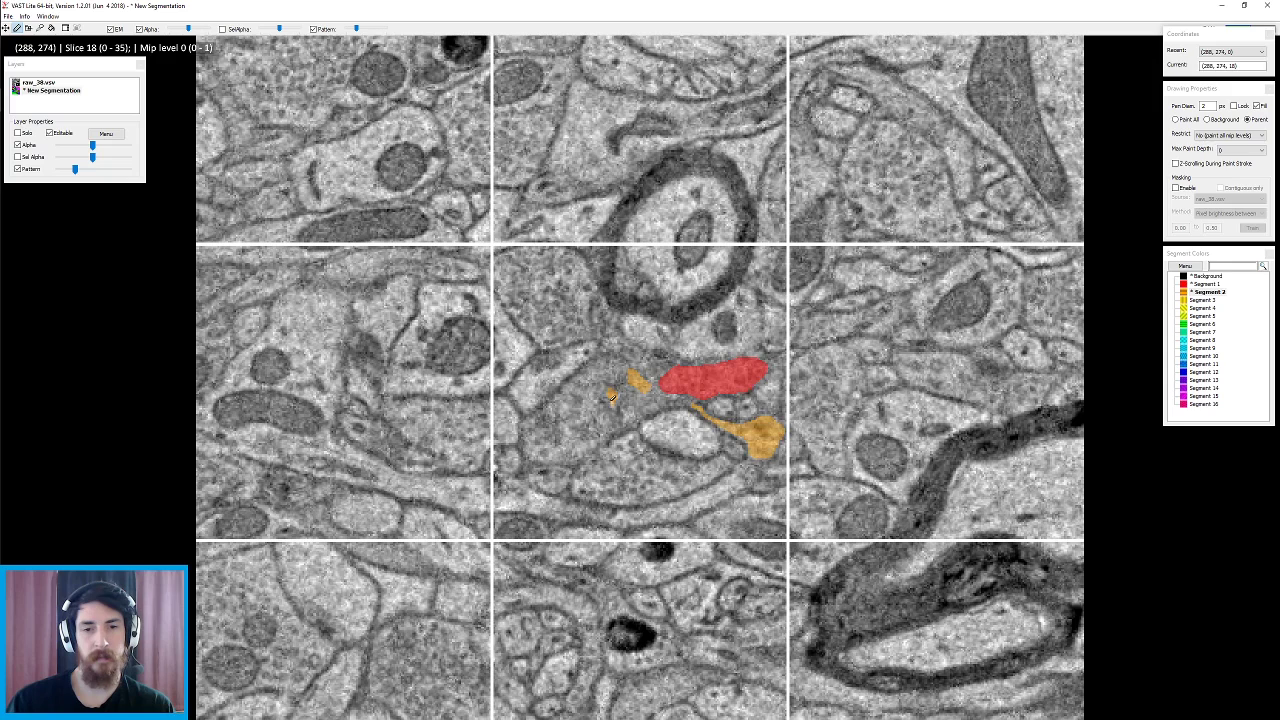
scroll(626, 406, "up", 1)
scroll(626, 406, "down", 1)
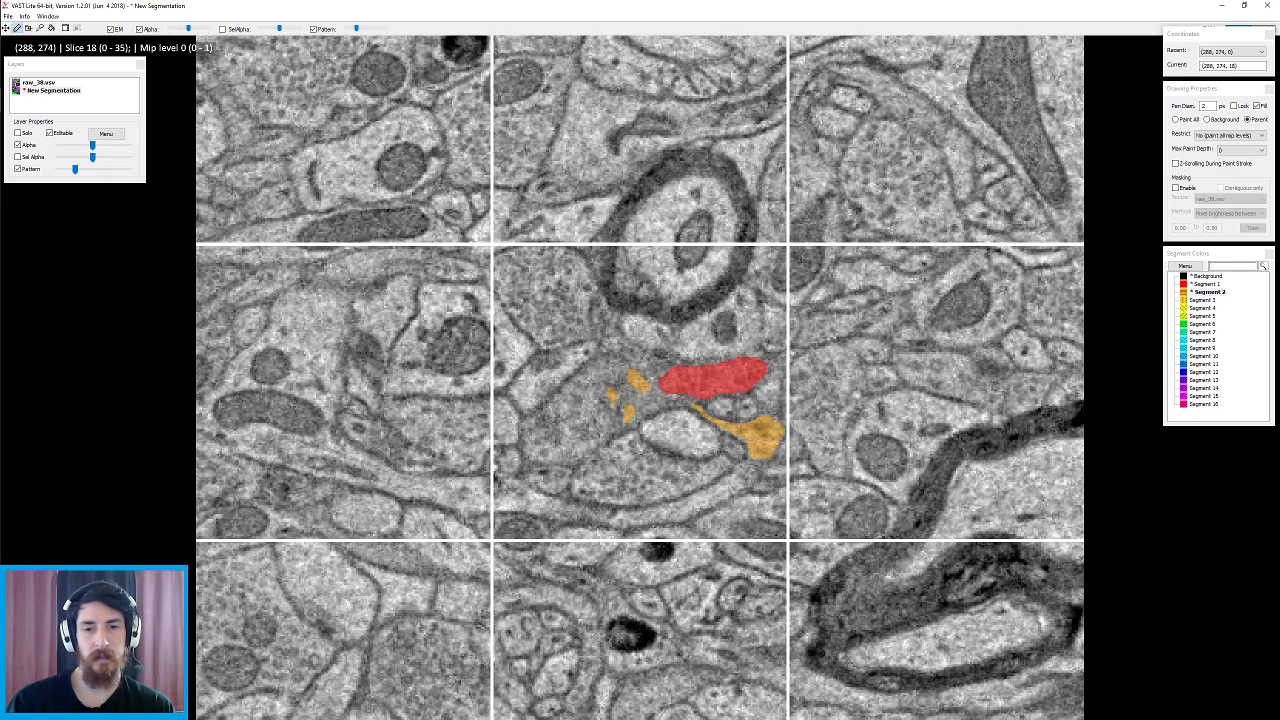
scroll(648, 394, "up", 1)
scroll(648, 394, "down", 1)
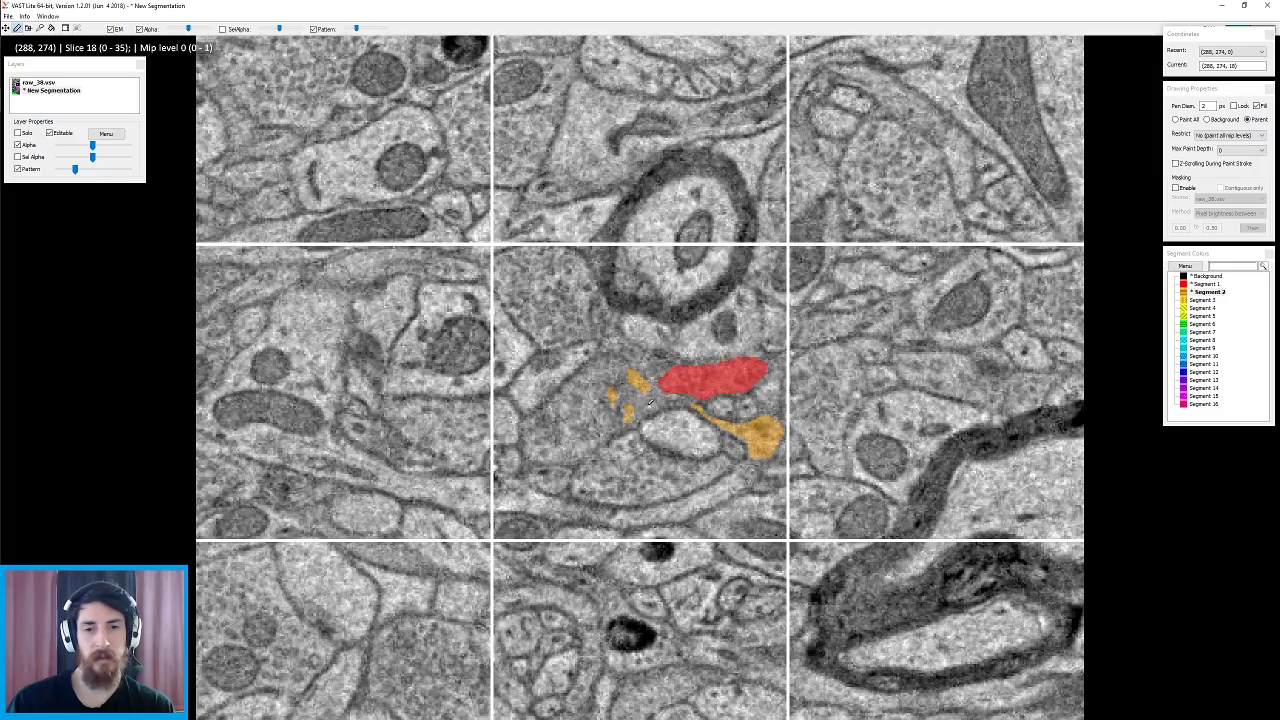
scroll(652, 413, "up", 1)
scroll(650, 410, "down", 2)
scroll(634, 385, "up", 1)
scroll(630, 375, "down", 1)
scroll(626, 366, "up", 1)
scroll(618, 362, "down", 1)
scroll(615, 358, "up", 1)
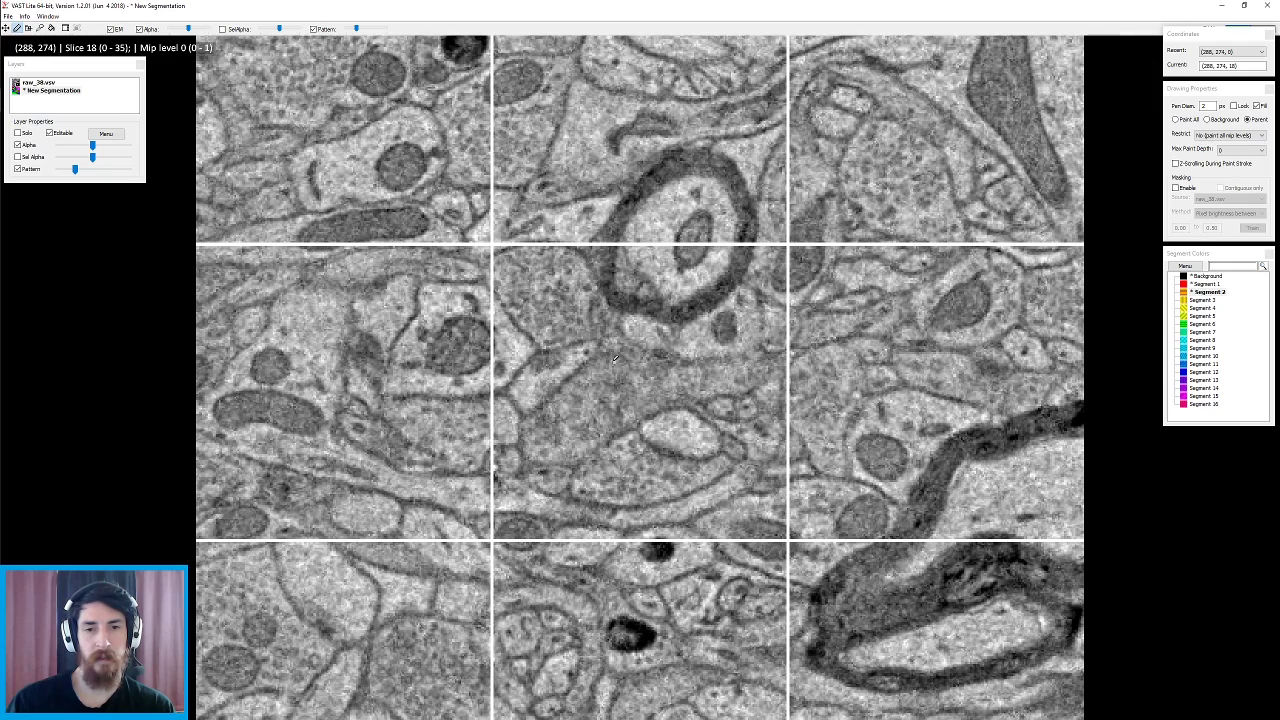
- Switch to Segment 1 and outline the large profile beside the Segment 2 patches on slice 18
left_click(692, 386, "shift")
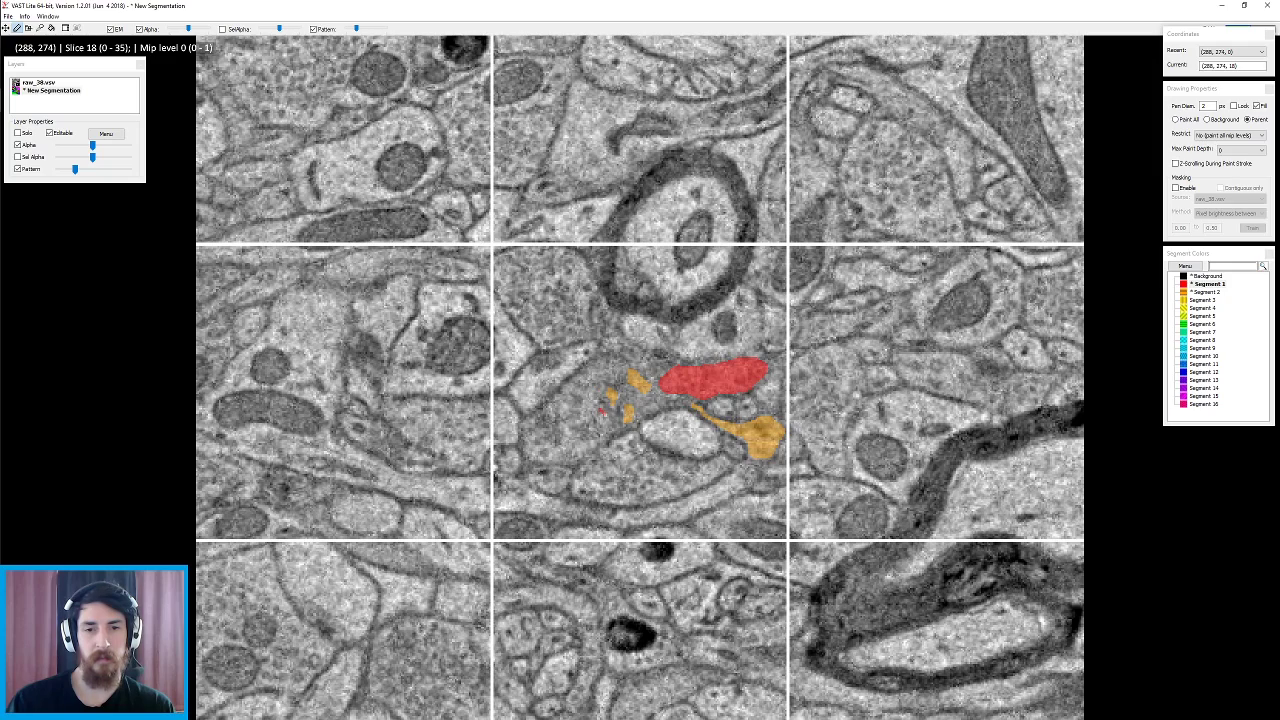
left_click_drag(612, 424, 580, 452)
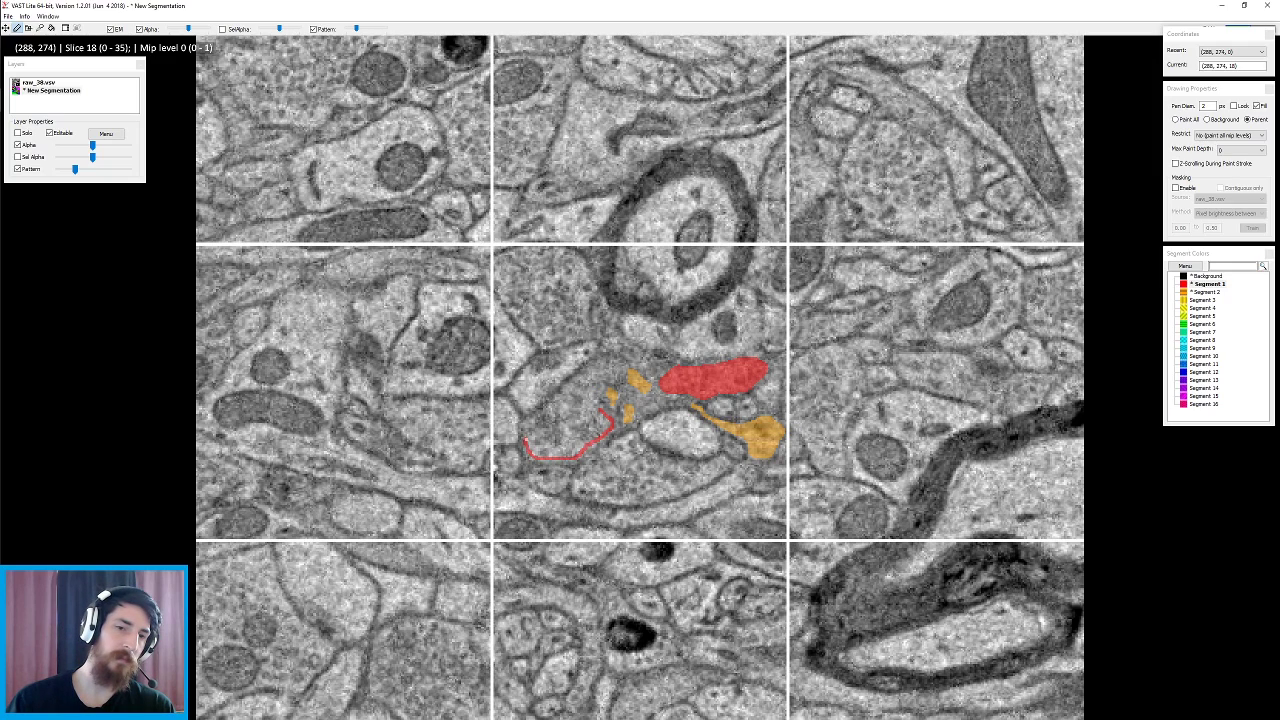
mouse_move(526, 428)
left_mouse_down()
mouse_move(564, 392)
mouse_move(598, 410)
mouse_move(594, 378)
left_mouse_up()
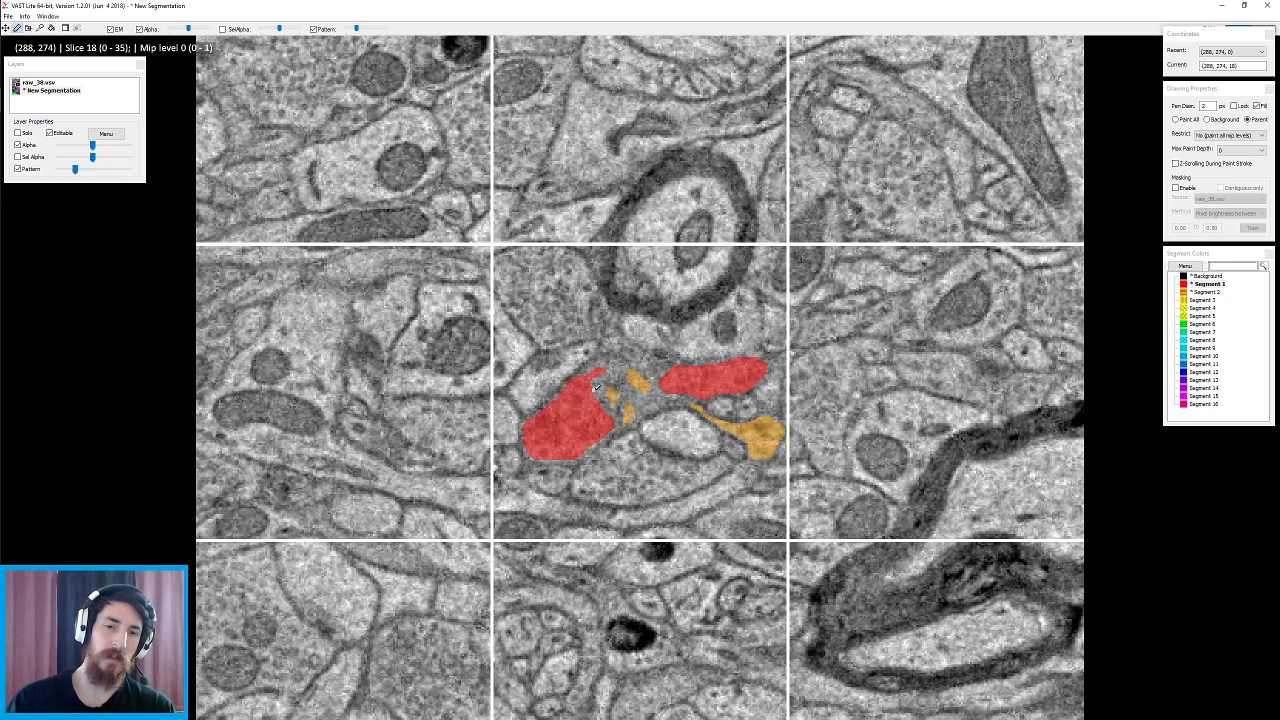
scroll(684, 378, "up", 1)
scroll(684, 378, "down", 2)
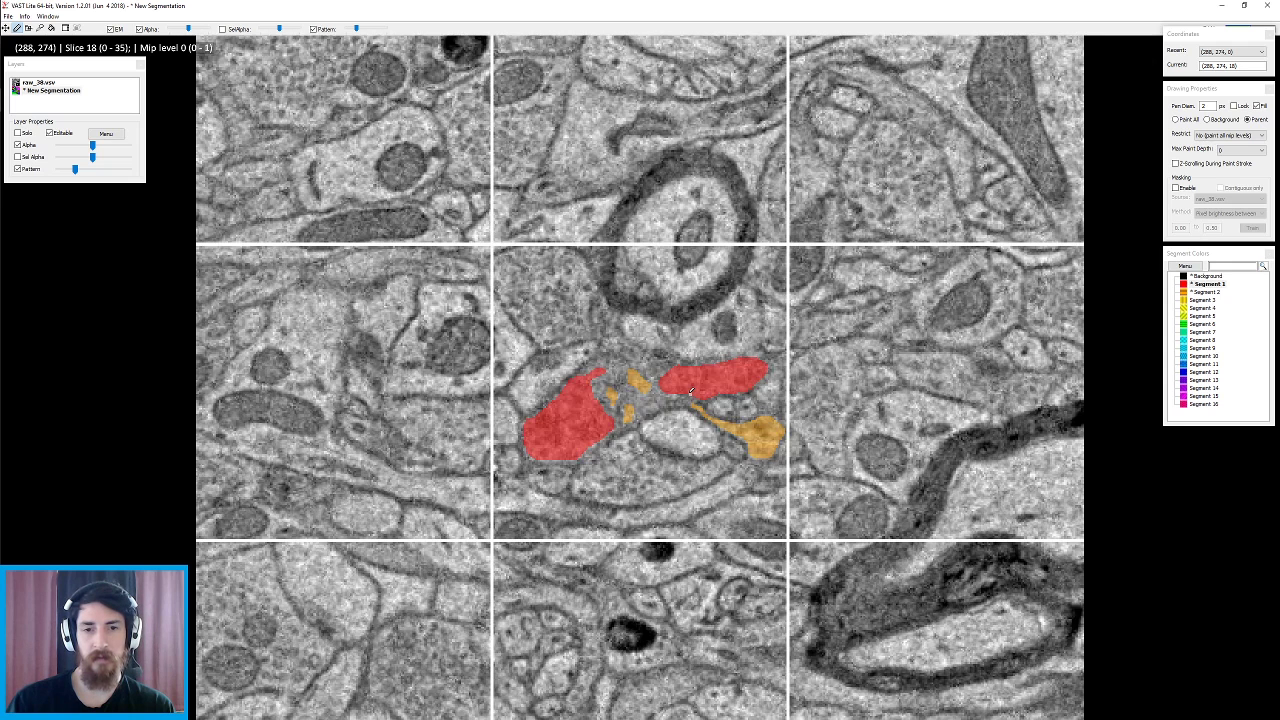
- Compare the profiles on slice 18 with slices 17 and 19, viewing the raw image with and without the segmentation overlay
scroll(590, 441, "down", 1)
scroll(570, 442, "up", 2)
key("space")
scroll(538, 441, "down", 1)
scroll(590, 420, "up", 1)
key("space")
scroll(588, 428, "down", 1)
scroll(580, 428, "up", 1)
scroll(577, 426, "up", 1)
scroll(577, 426, "down", 1)
scroll(576, 414, "down", 1)
scroll(568, 411, "up", 1)
- Erase a small notch from the edge of the large Segment 1 profile on slice 18, checking it against the raw image
key("space")
key("space")
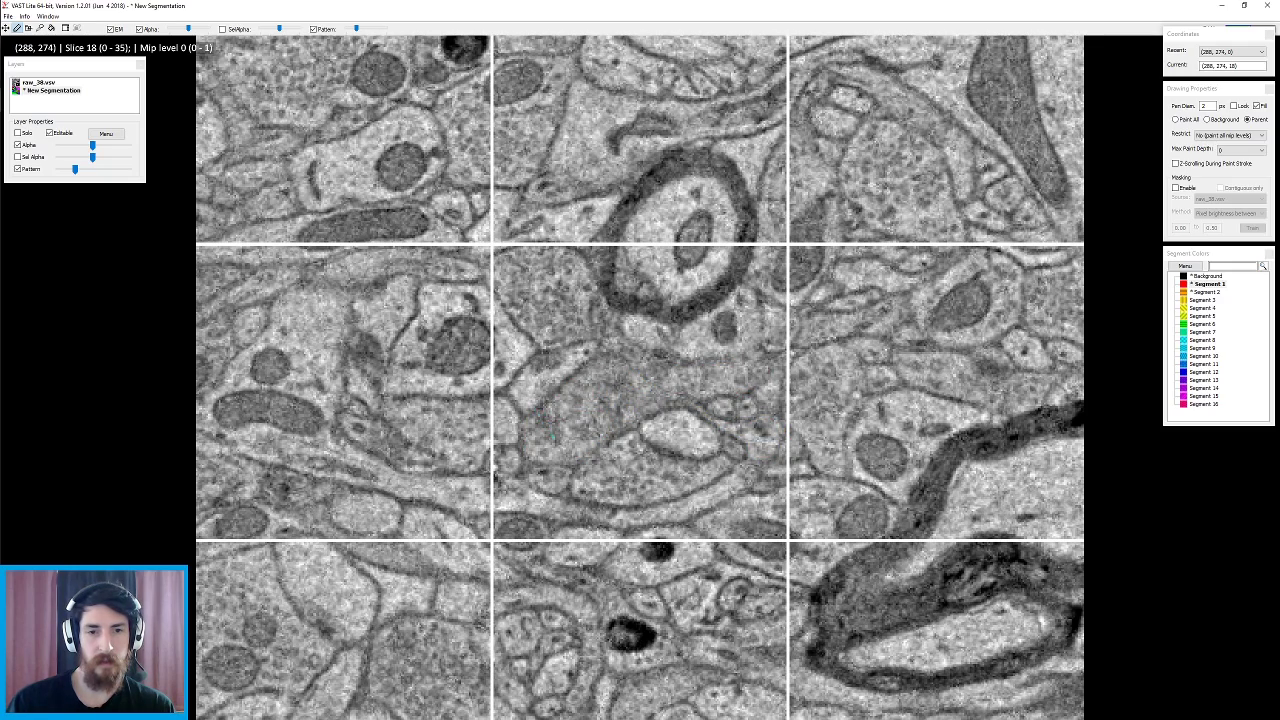
key("space")
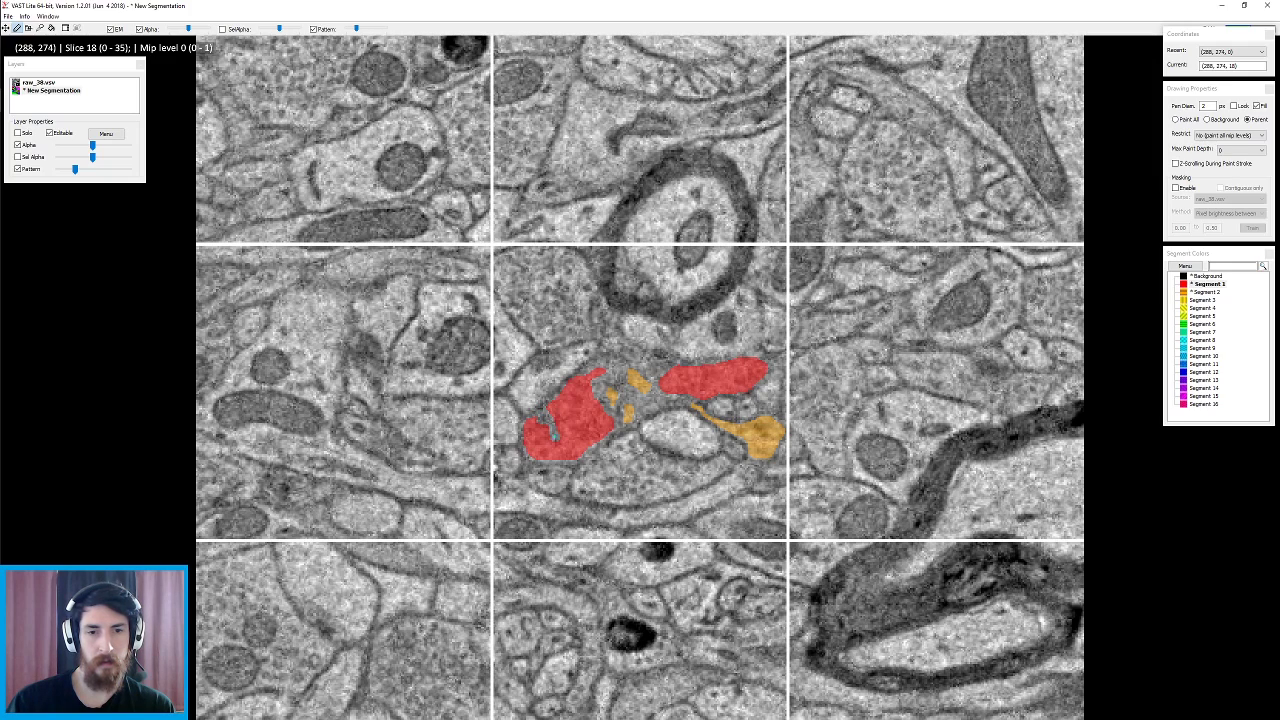
key("space")
key("space")
key("space")
key("space")
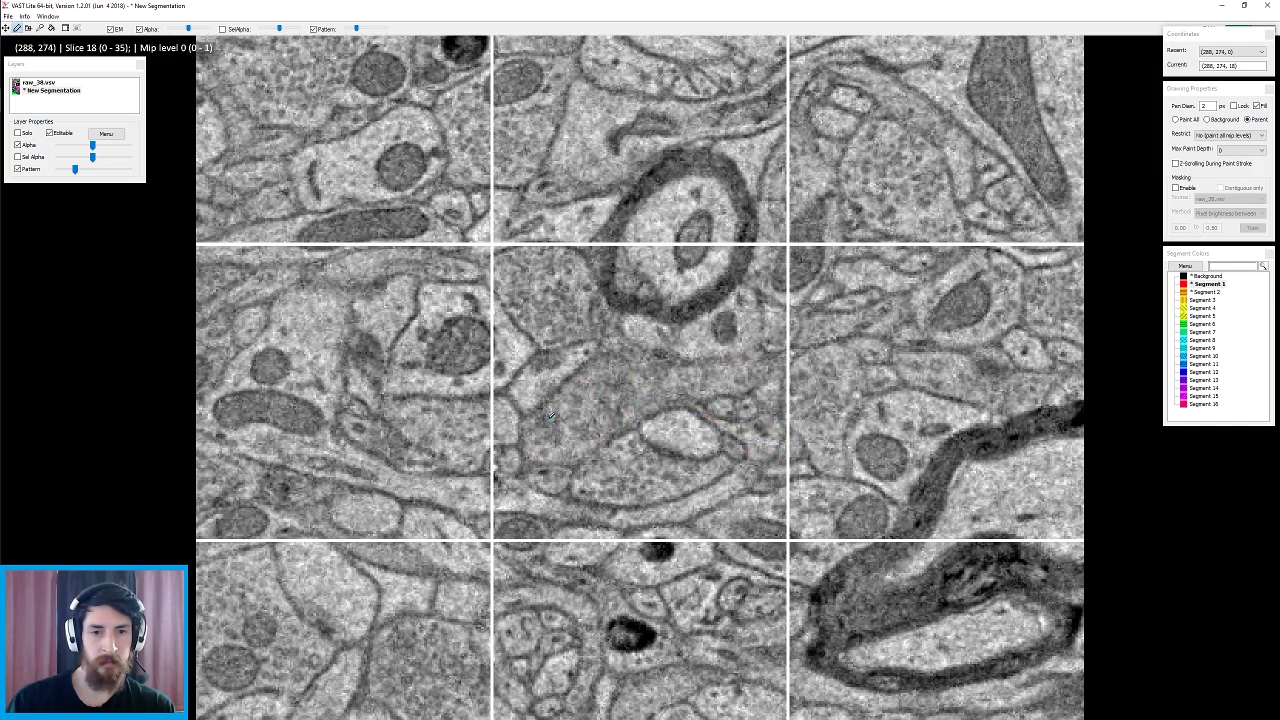
key("space")
key("space")
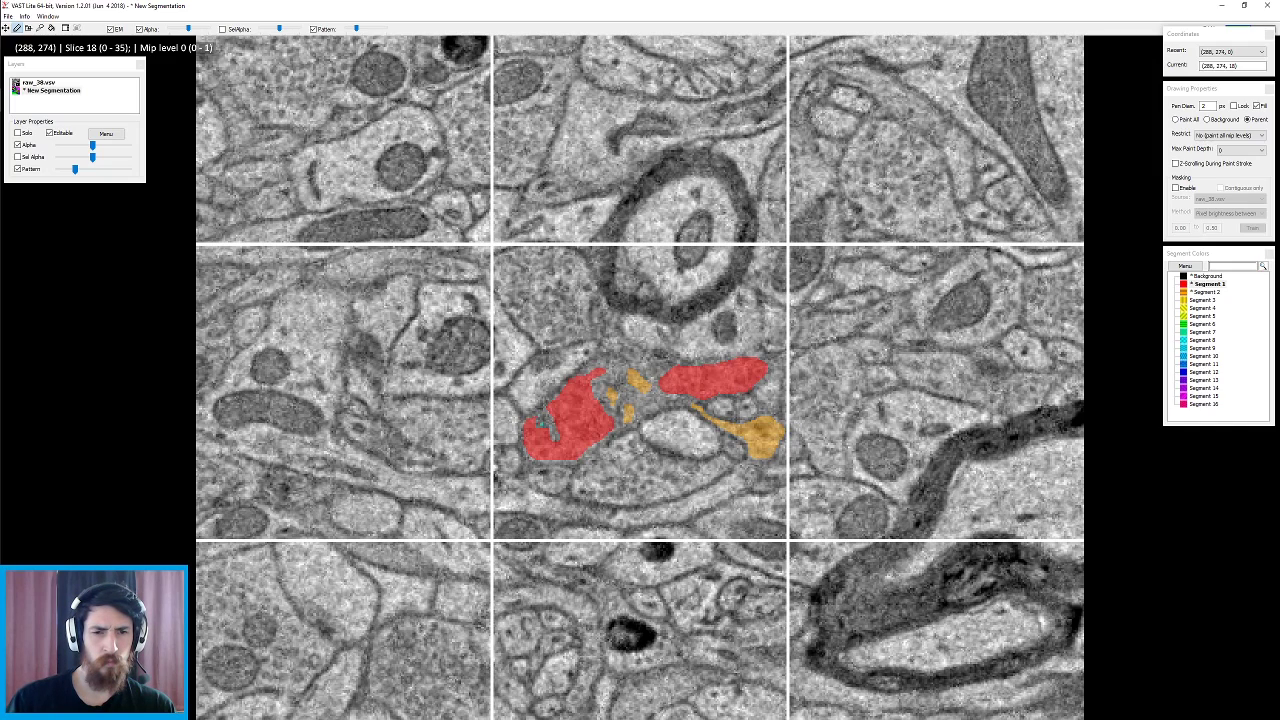
key("space")
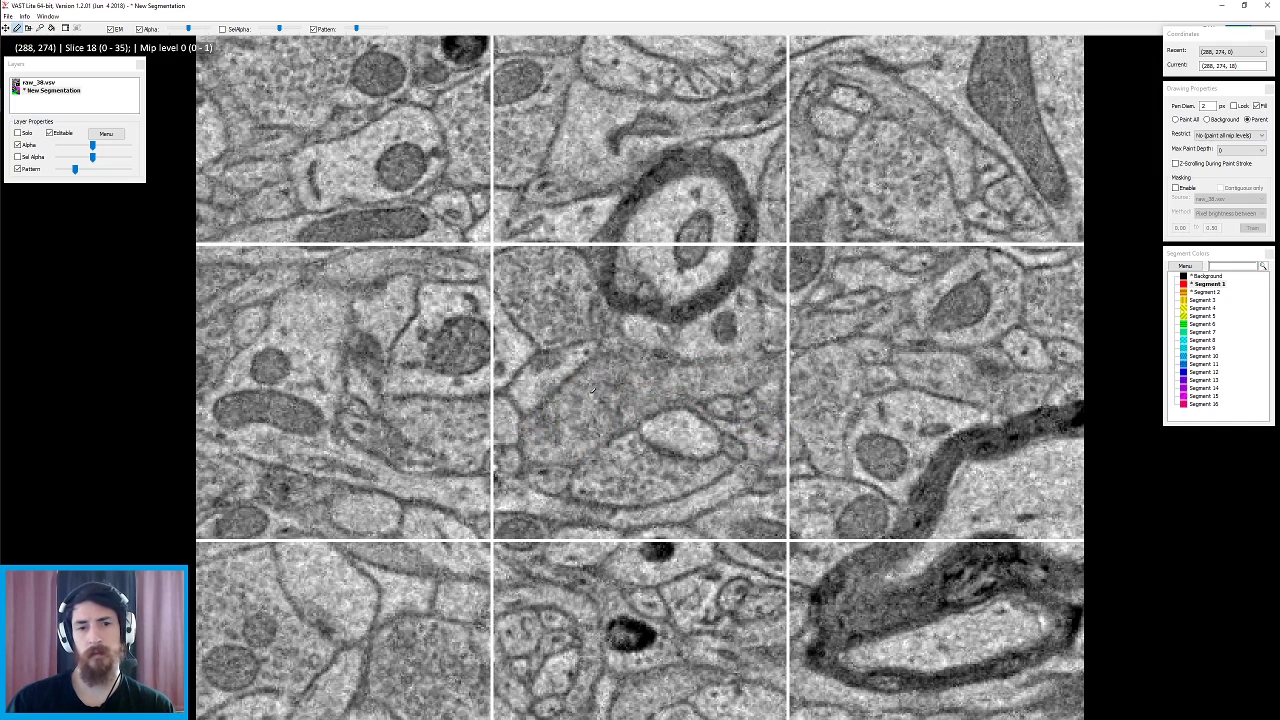
- Compare slices 17 to 19 with and without the overlay to see where the large Segment 1 profile continues beside Segment 2
key("space")
key("space")
key("space")
scroll(567, 413, "down", 1)
key("space")
scroll(550, 424, "up", 1)
scroll(560, 420, "down", 2)
scroll(588, 414, "up", 2)
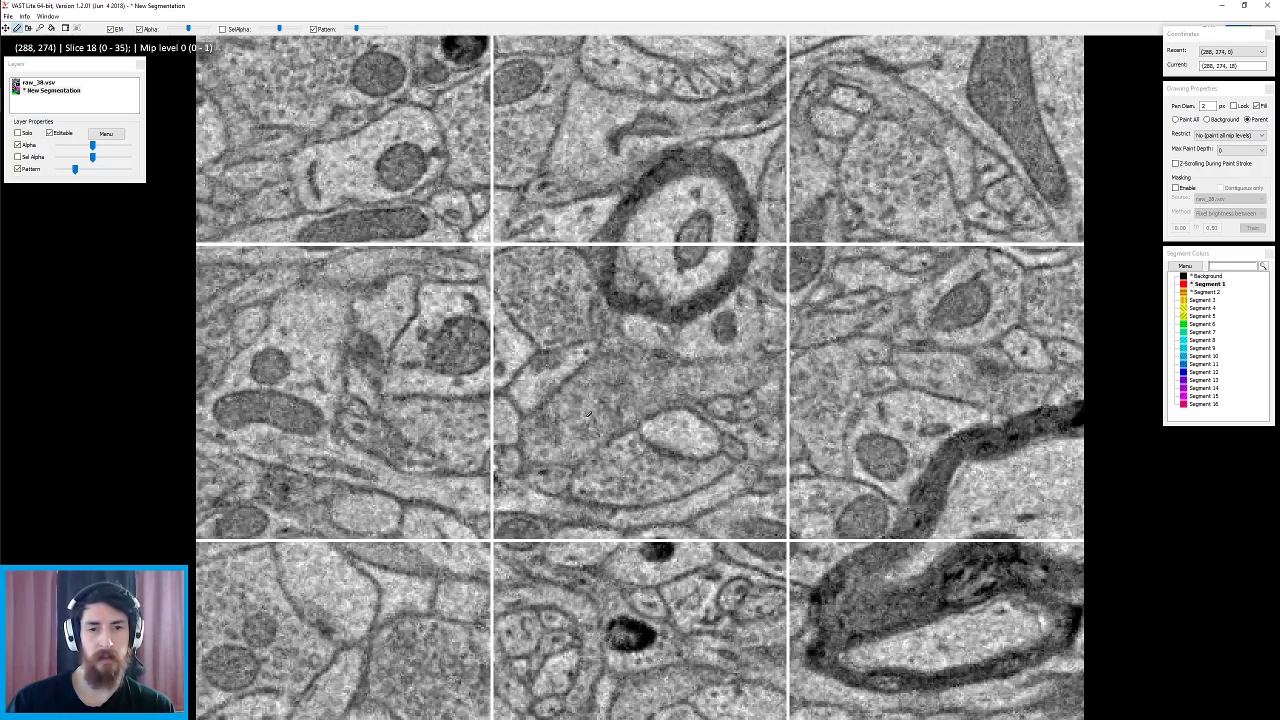
scroll(585, 420, "down", 1)
key("space")
key("space")
scroll(580, 421, "up", 1)
scroll(546, 423, "down", 1)
key("space")
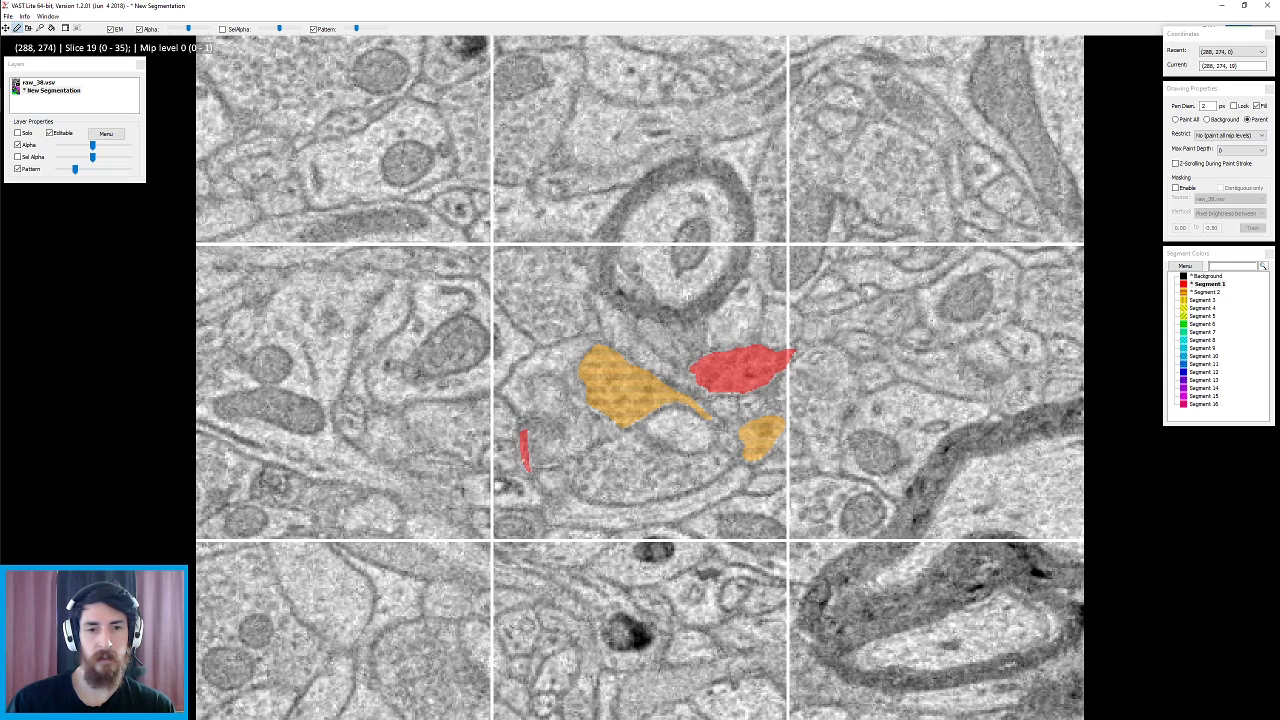
key("space")
scroll(556, 455, "up", 1)
scroll(552, 457, "down", 1)
scroll(546, 460, "down", 1)
scroll(540, 465, "up", 1)
key("space")
key("space")
key("space")
key("space")
key("space")
scroll(573, 445, "up", 1)
scroll(573, 445, "down", 1)
scroll(573, 445, "down", 1)
scroll(573, 445, "up", 1)
scroll(572, 445, "down", 1)
key("space")
scroll(572, 445, "up", 1)
key("space")
scroll(571, 450, "down", 1)
scroll(572, 455, "up", 1)
key("space")
scroll(572, 455, "down", 1)
key("space")
scroll(587, 435, "up", 1)
key("space")
scroll(590, 428, "down", 1)
scroll(591, 435, "up", 1)
key("space")
scroll(592, 440, "down", 1)
scroll(594, 447, "up", 1)
- Outline and fill a small Segment 1 patch on slice 19 beside the large Segment 2 profile, checking against adjacent slices
scroll(594, 447, "down", 2)
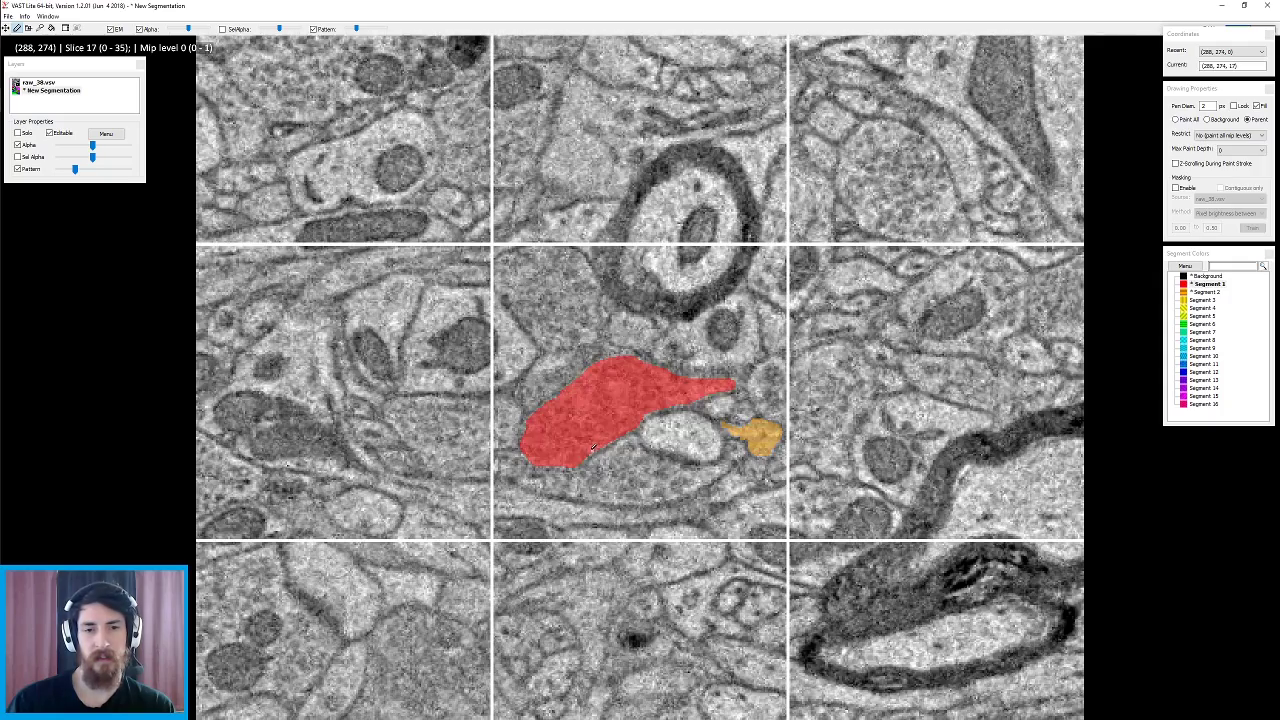
key("space")
scroll(592, 446, "up", 1)
key("space")
key("space")
scroll(589, 445, "up", 1)
key("space")
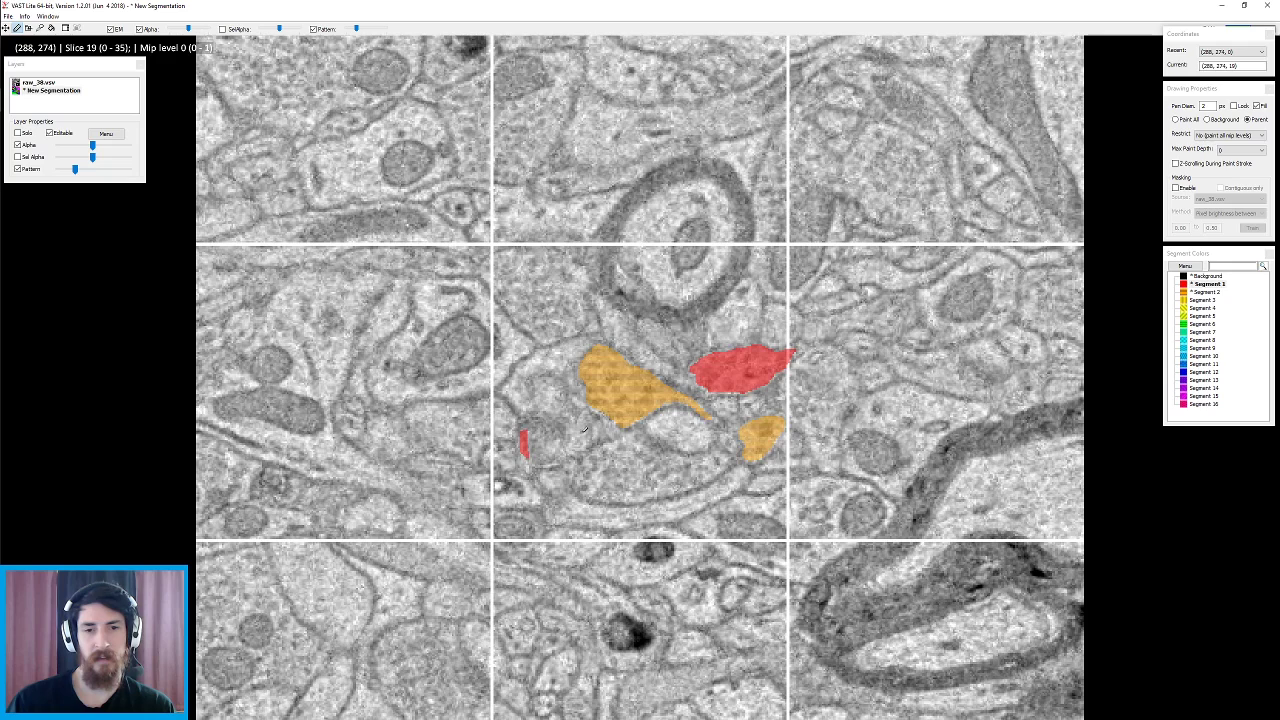
scroll(571, 415, "down", 1)
scroll(572, 420, "up", 1)
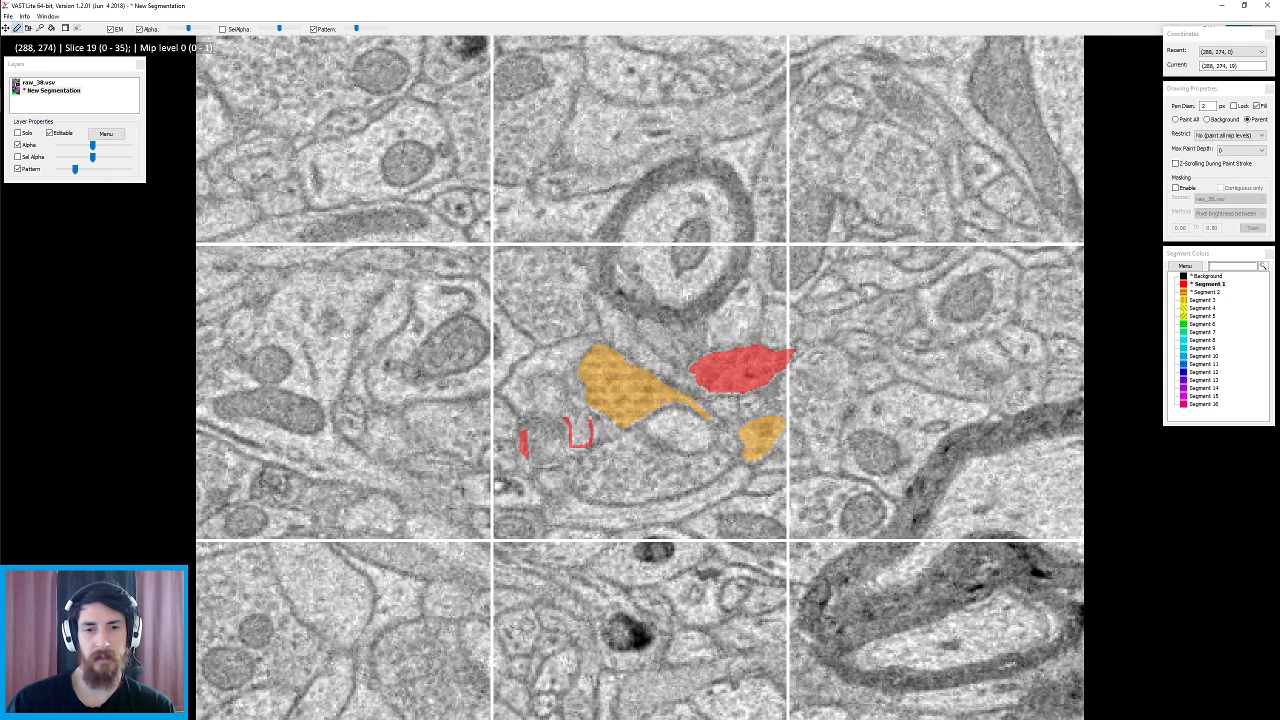
scroll(621, 451, "up", 1)
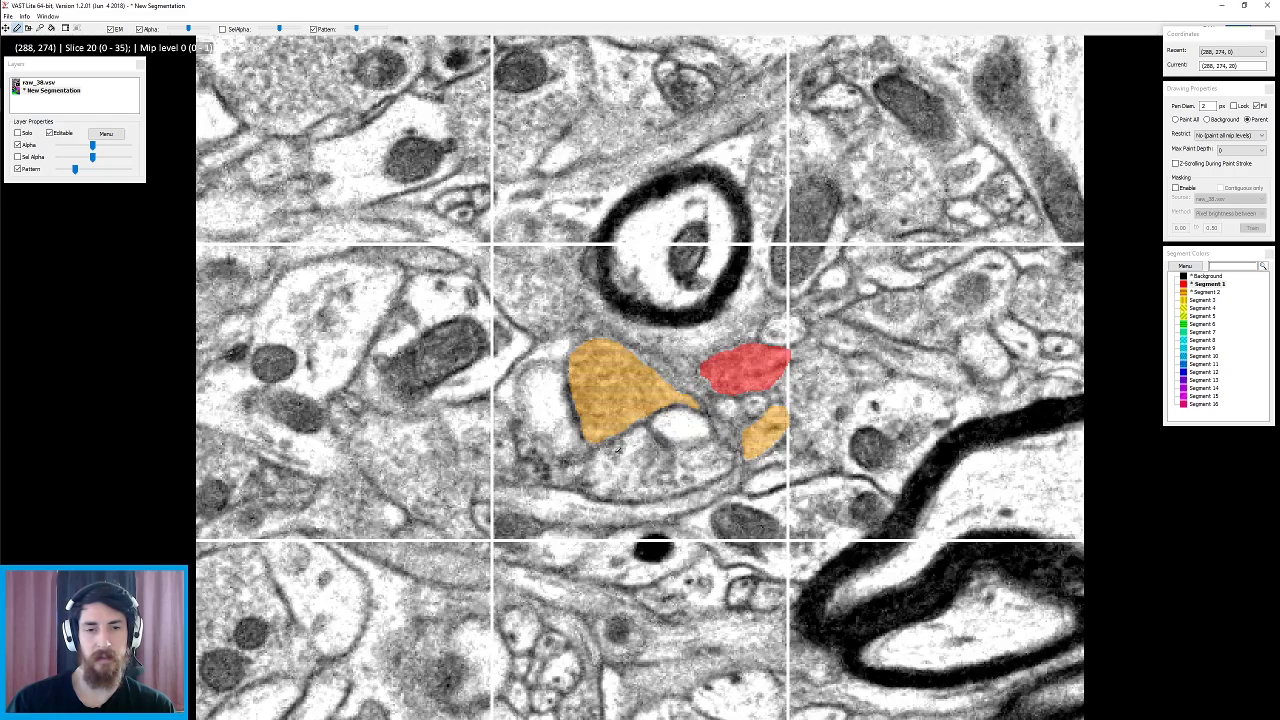
scroll(615, 448, "down", 2)
key("space")
key("space")
scroll(587, 442, "up", 1)
key("space")
key("space")
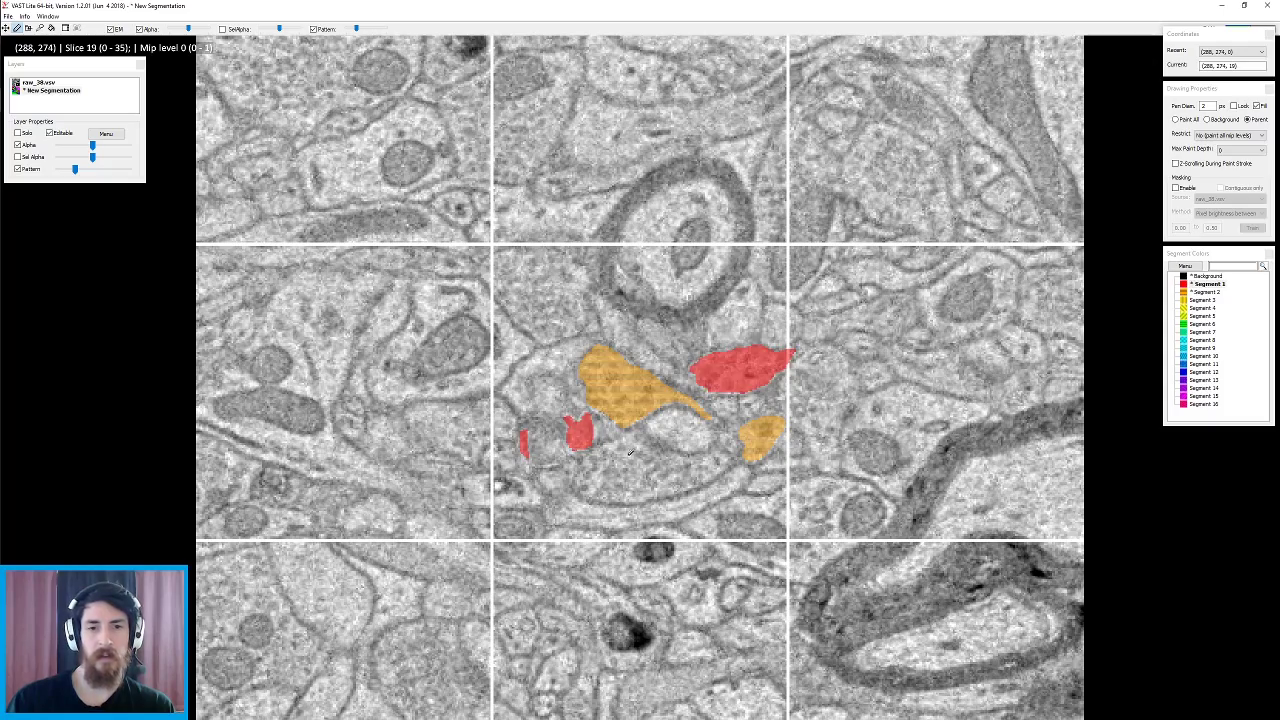
- Examine slices 13 to 20 for how the large profile above the bright oval changes from Segment 1 to Segment 2
scroll(630, 451, "up", 1)
scroll(628, 452, "down", 4)
scroll(622, 454, "up", 2)
scroll(622, 454, "up", 1)
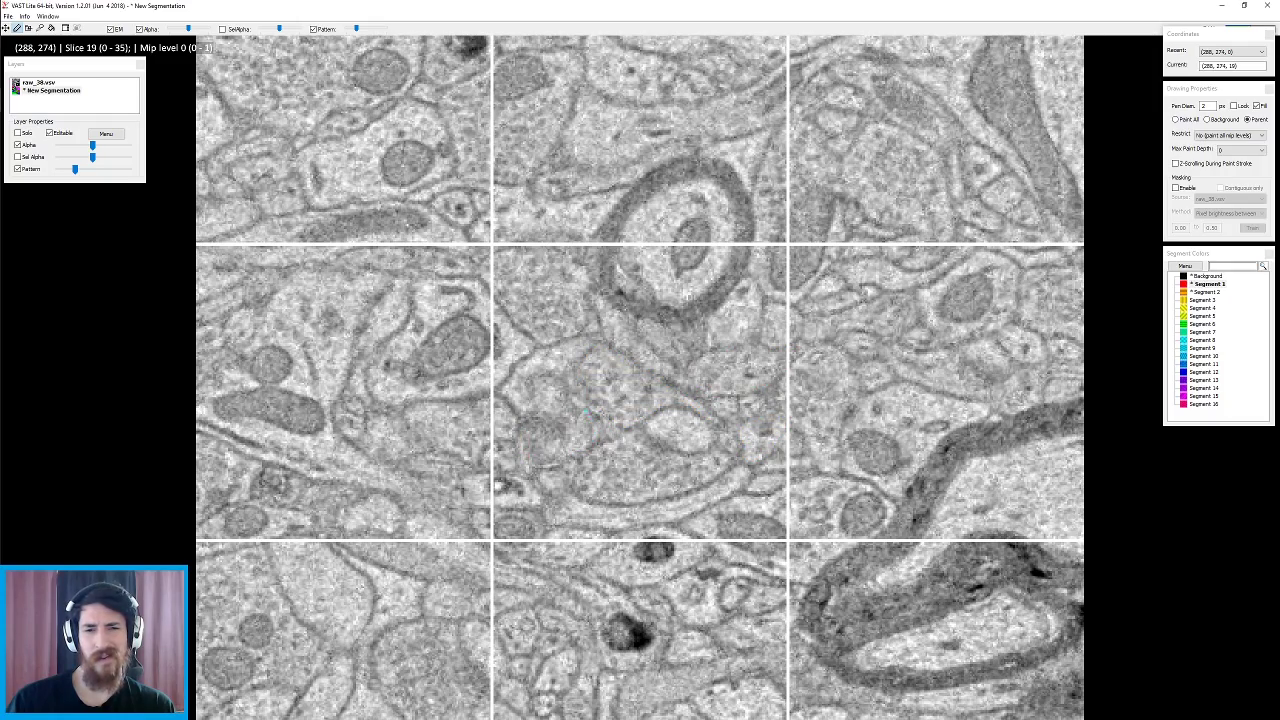
scroll(590, 399, "up", 2)
scroll(610, 415, "down", 1)
scroll(640, 435, "up", 2)
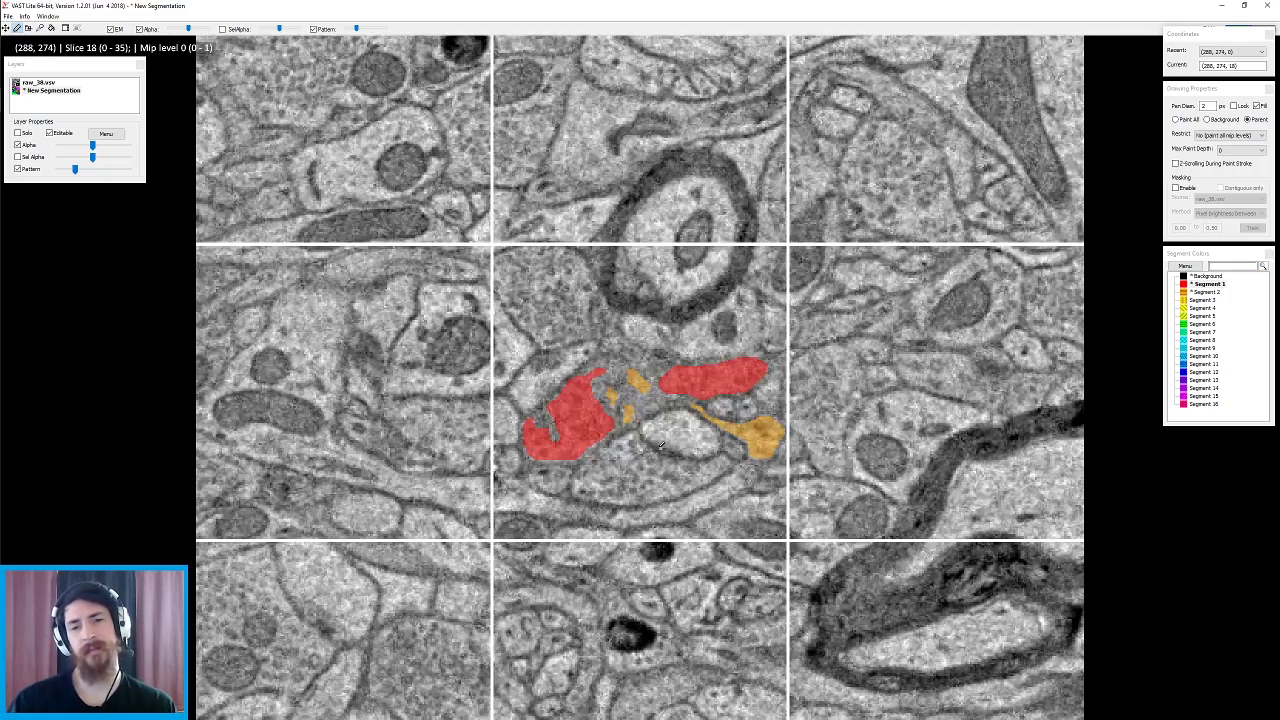
scroll(658, 446, "up", 4)
scroll(650, 459, "down", 5)
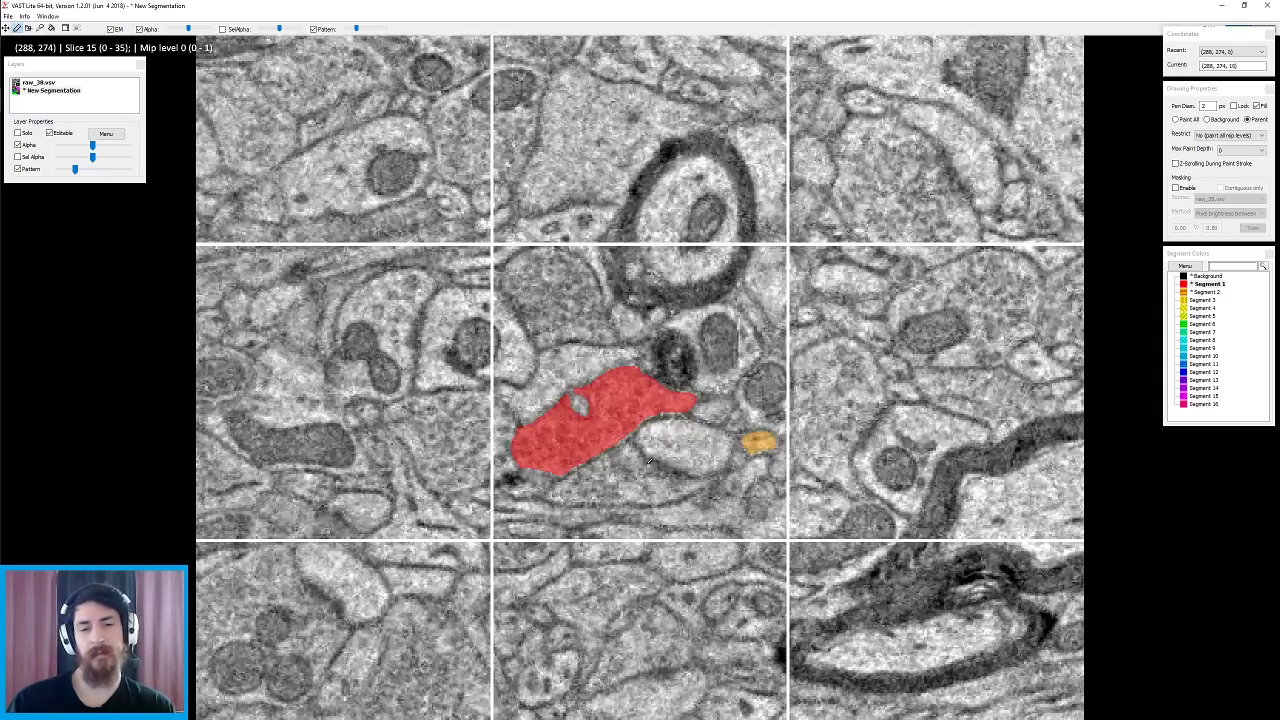
scroll(648, 462, "down", 1)
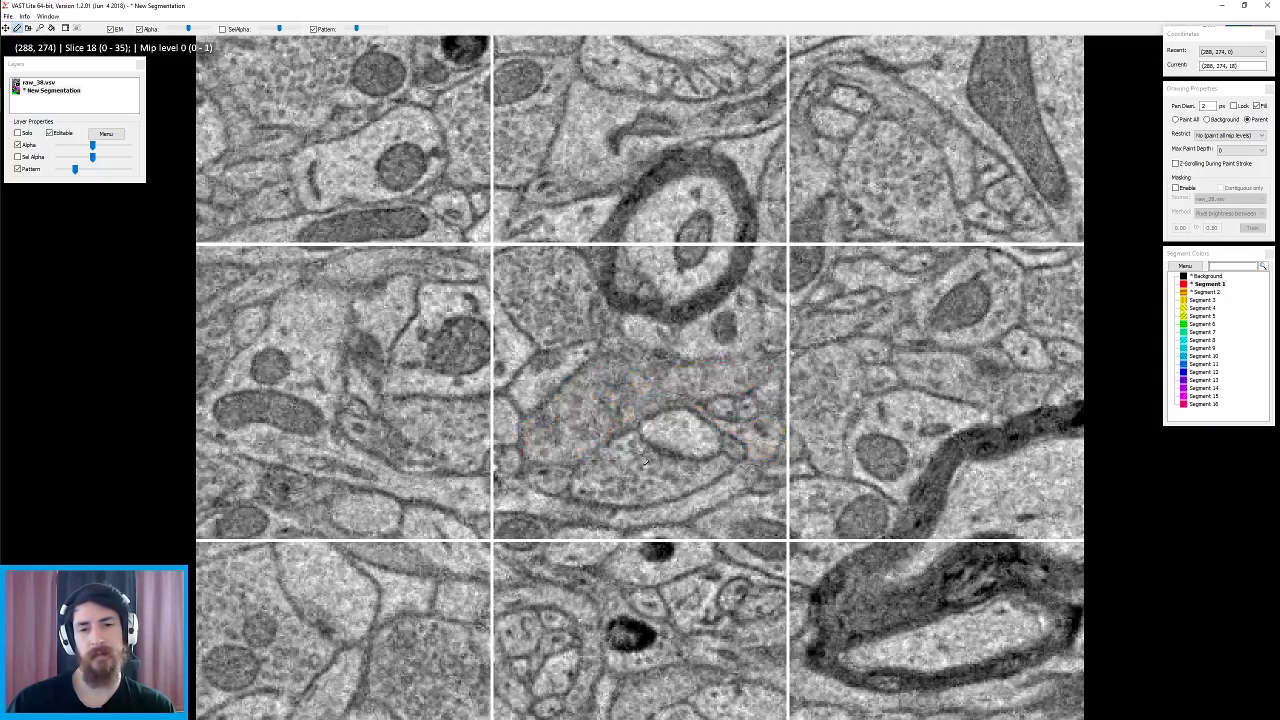
scroll(646, 462, "up", 1)
scroll(646, 462, "down", 3)
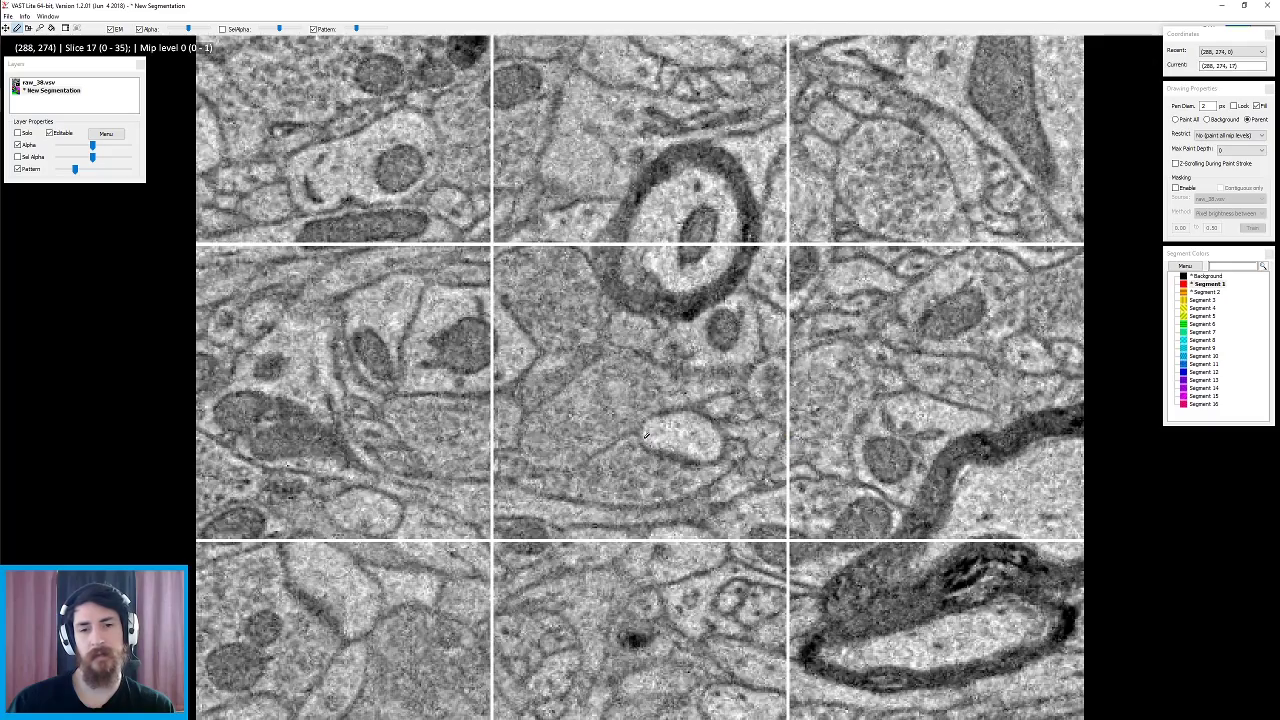
scroll(641, 377, "up", 3)
scroll(650, 393, "down", 1)
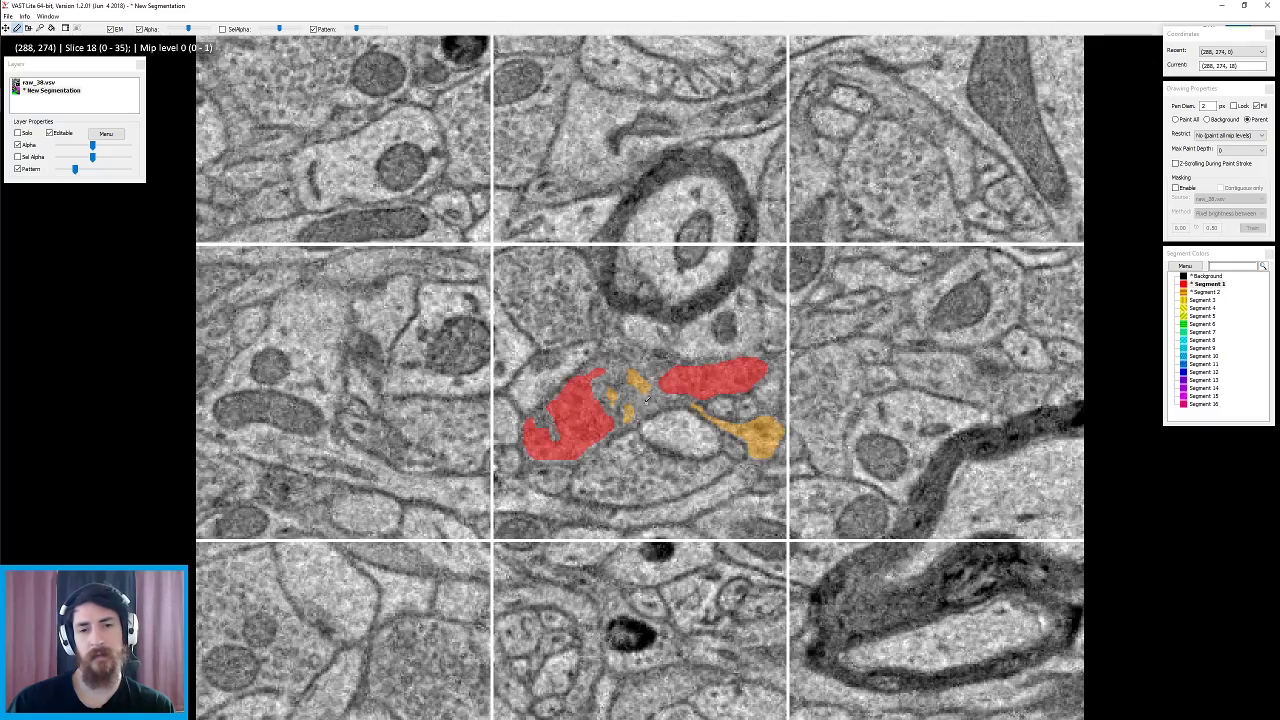
scroll(646, 395, "up", 4)
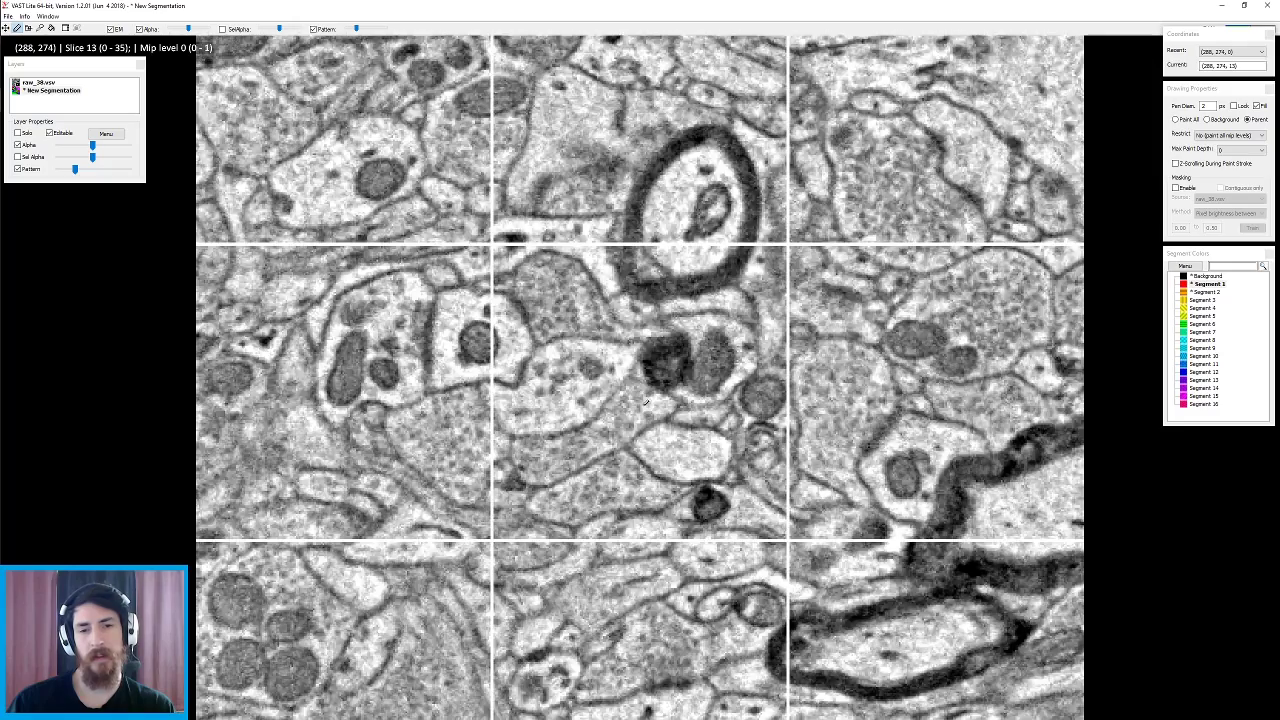
scroll(645, 403, "down", 6)
scroll(645, 403, "up", 5)
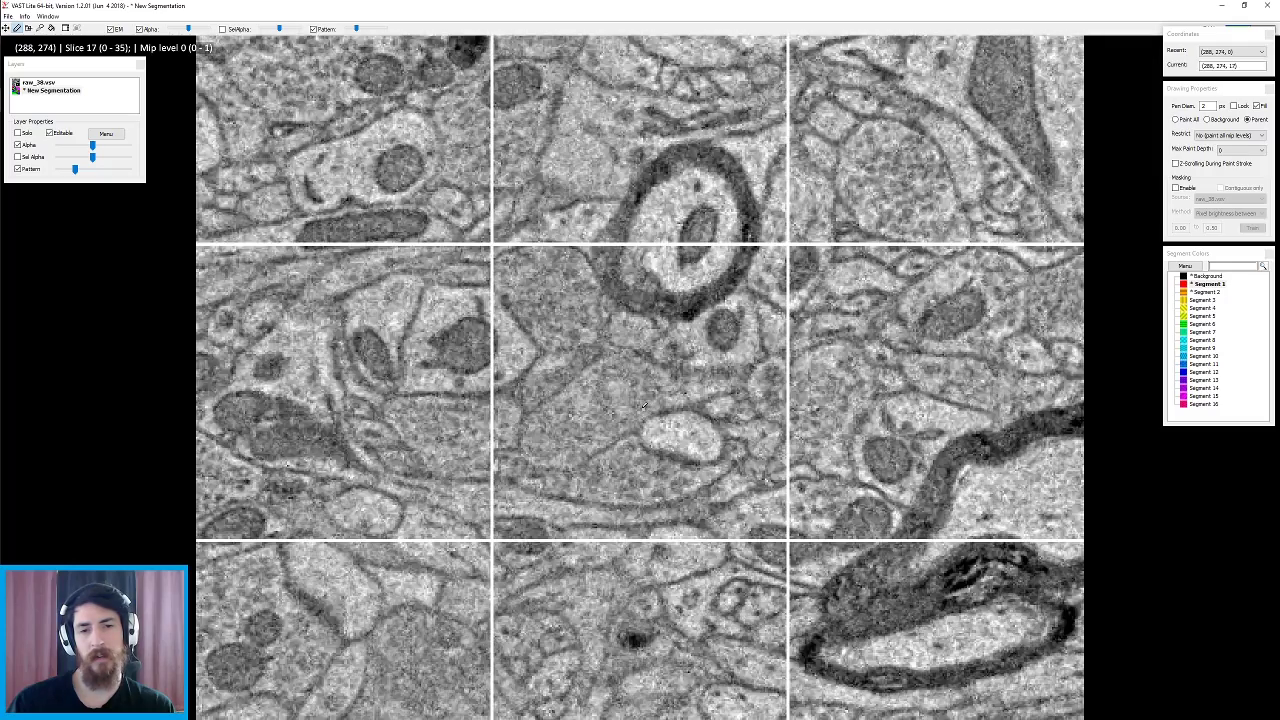
scroll(645, 404, "down", 4)
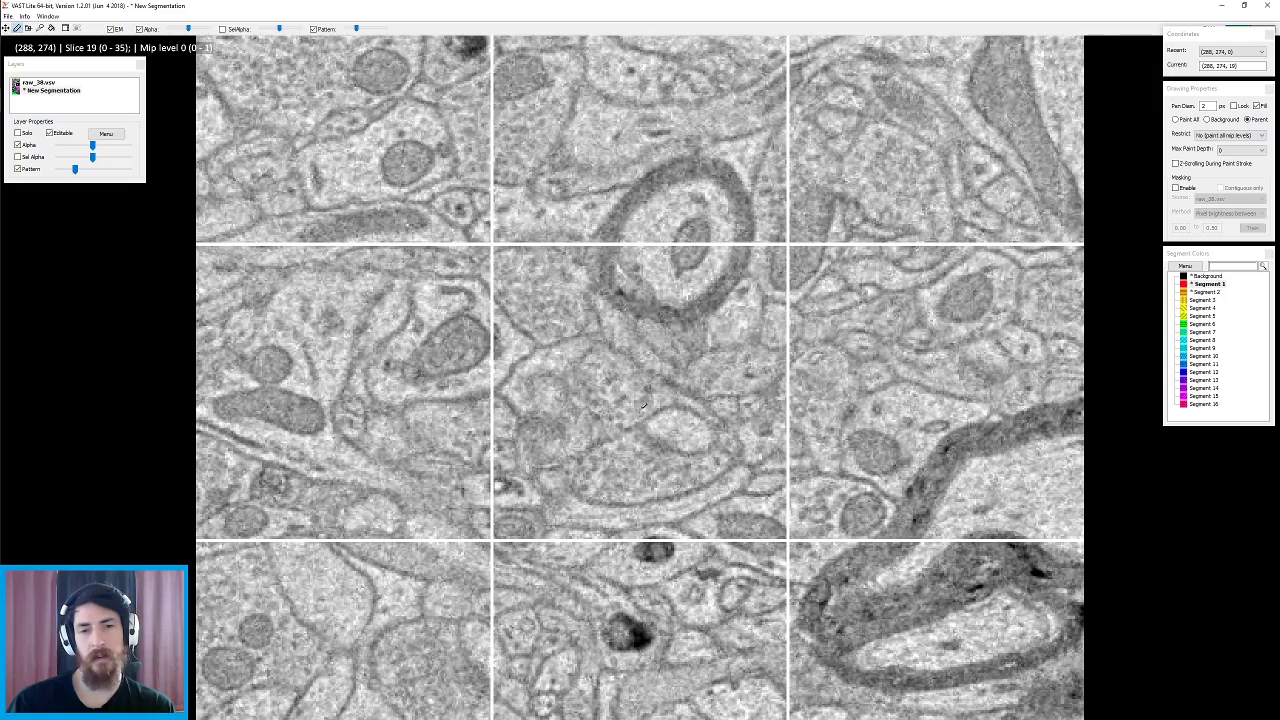
scroll(643, 405, "up", 2)
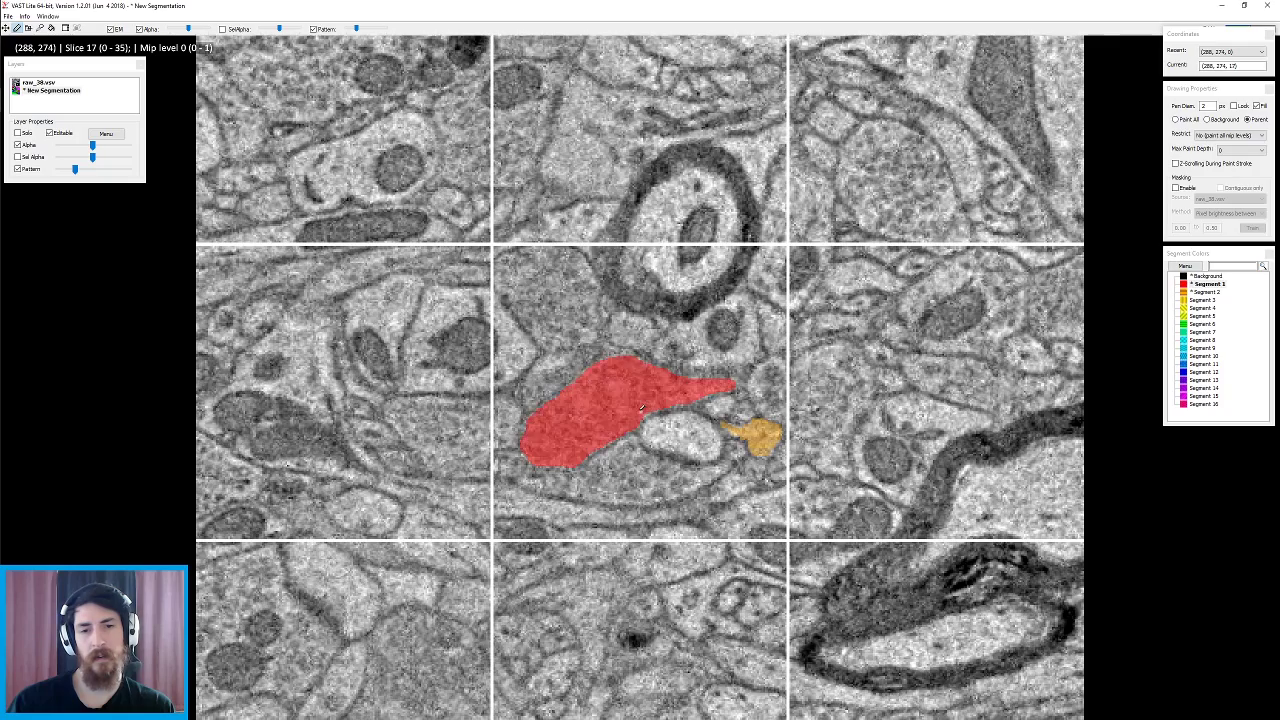
scroll(645, 404, "up", 3)
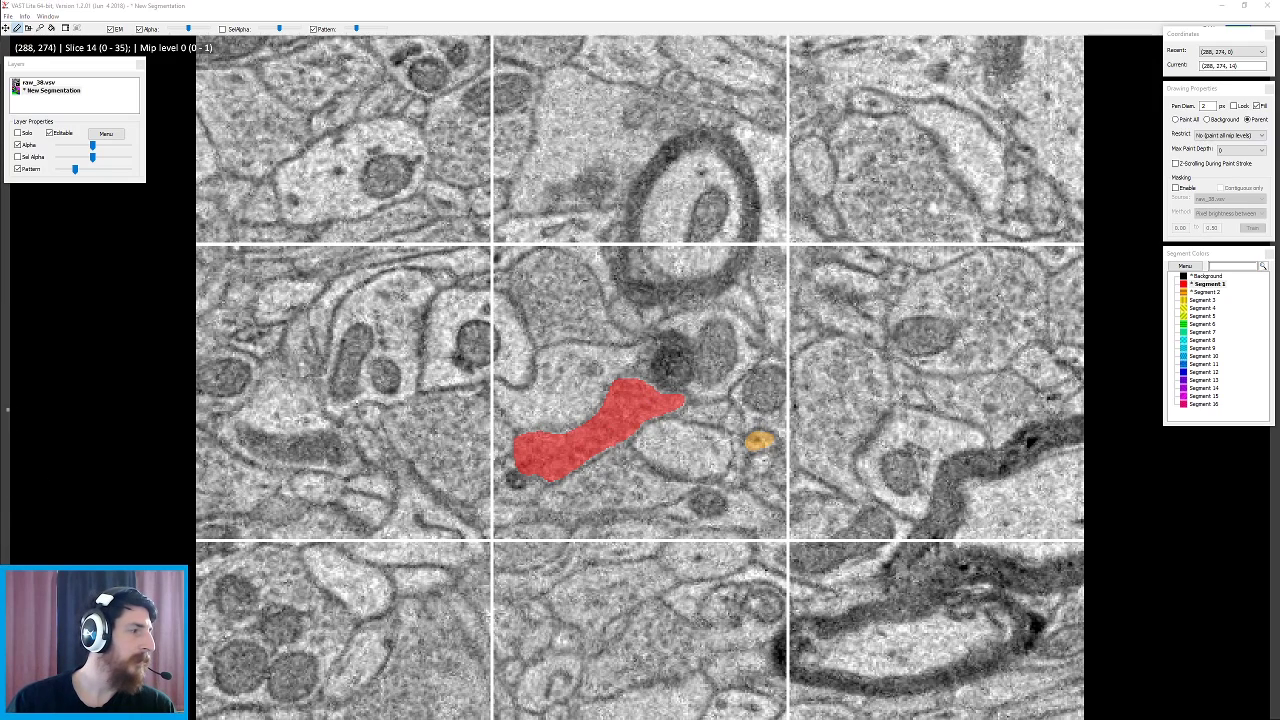
- Recheck the raw image and overlay between slices 14 and 19 for the boundary of the large Segment 1 profile
left_click(1209, 284)
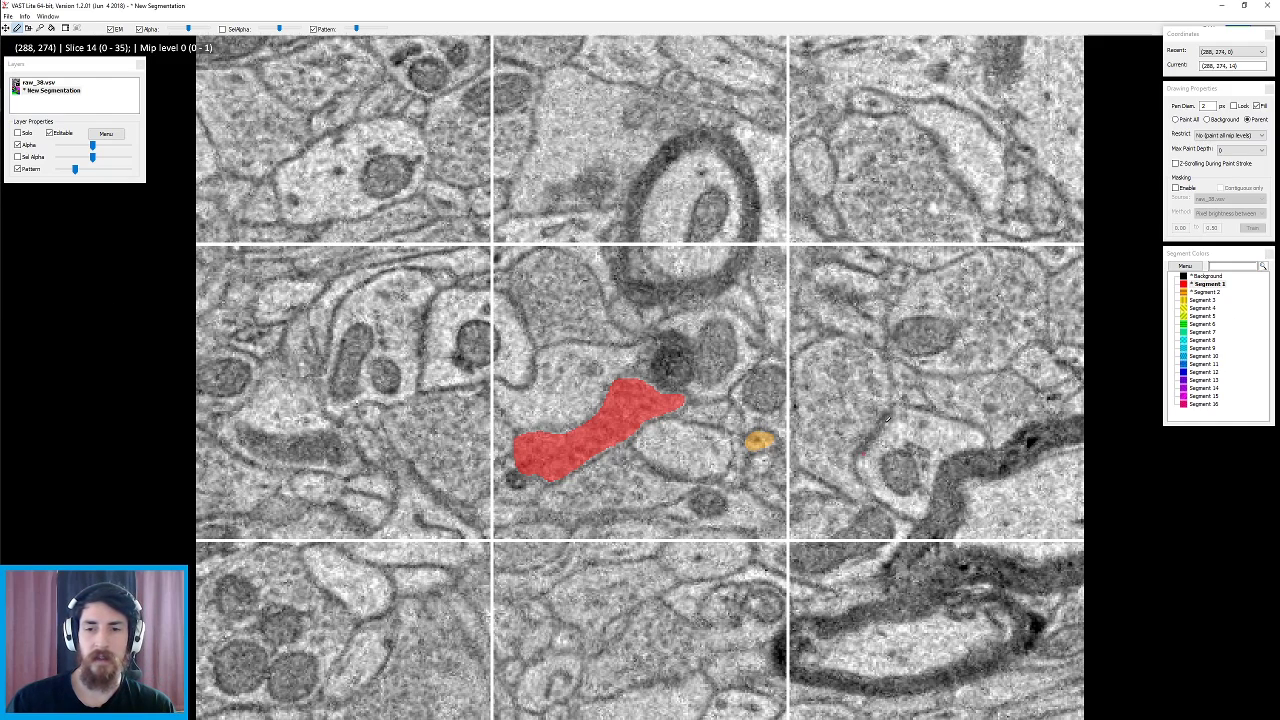
key("space")
scroll(831, 337, "down", 1)
key("space")
scroll(831, 337, "up", 2)
scroll(798, 337, "down", 2)
scroll(798, 337, "down", 1)
scroll(798, 337, "up", 2)
scroll(608, 436, "down", 3)
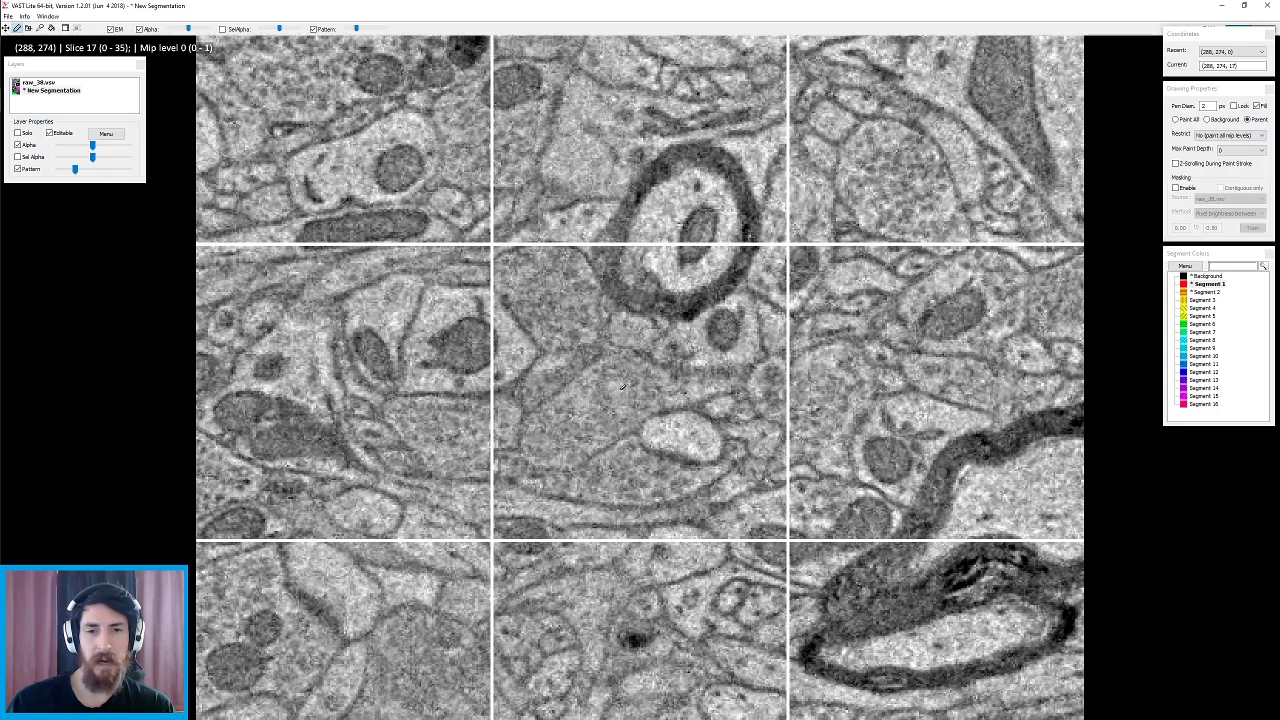
scroll(619, 377, "down", 3)
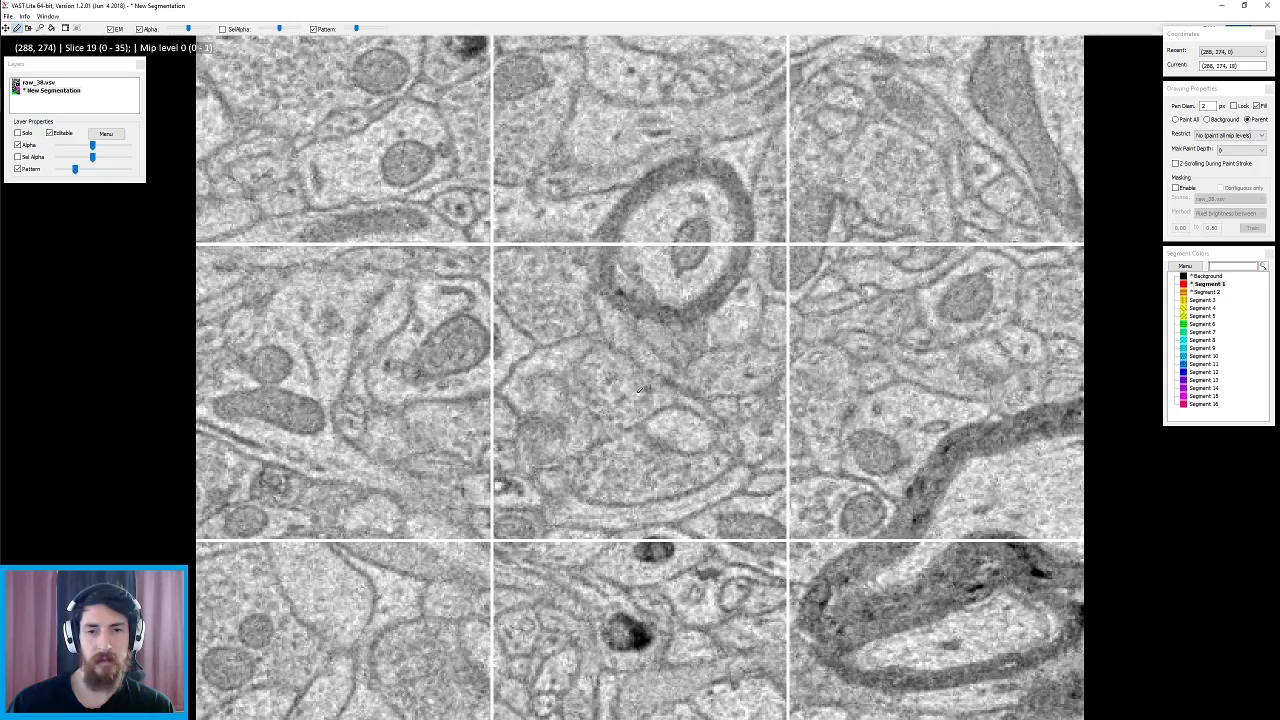
scroll(639, 390, "up", 3)
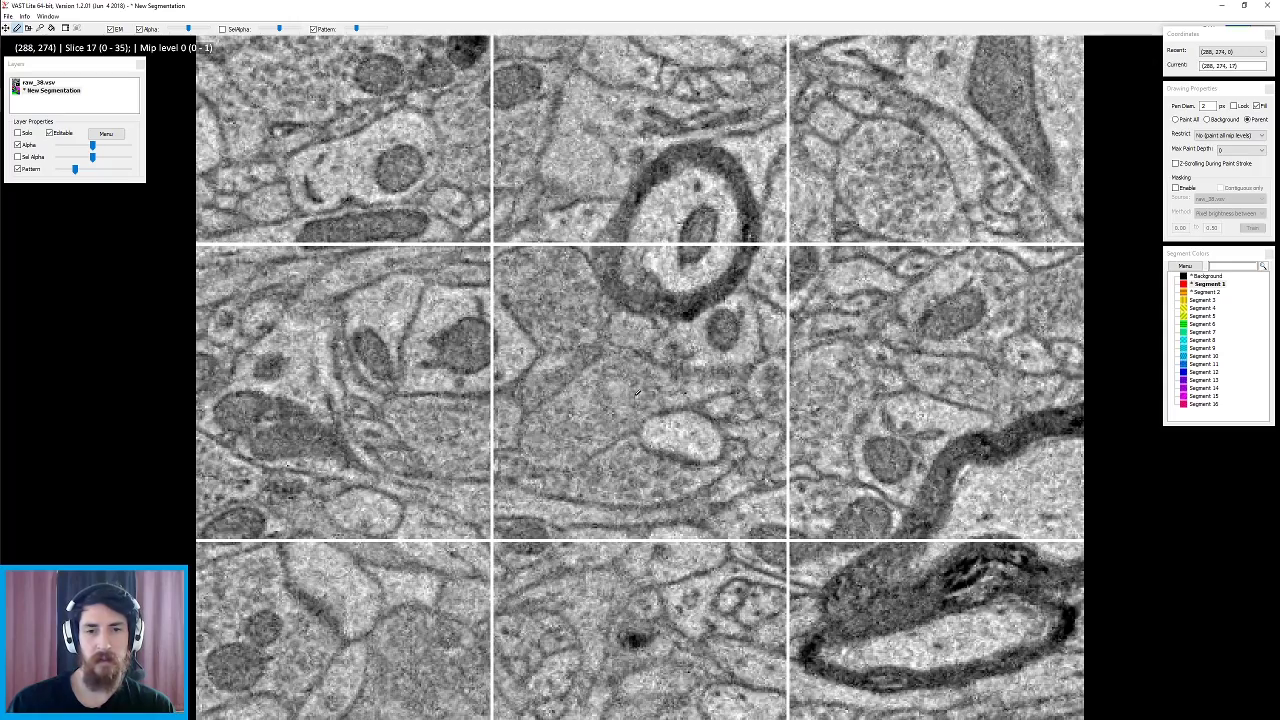
scroll(636, 393, "down", 3)
scroll(636, 393, "up", 3)
scroll(633, 397, "down", 1)
scroll(633, 396, "down", 3)
scroll(634, 393, "up", 3)
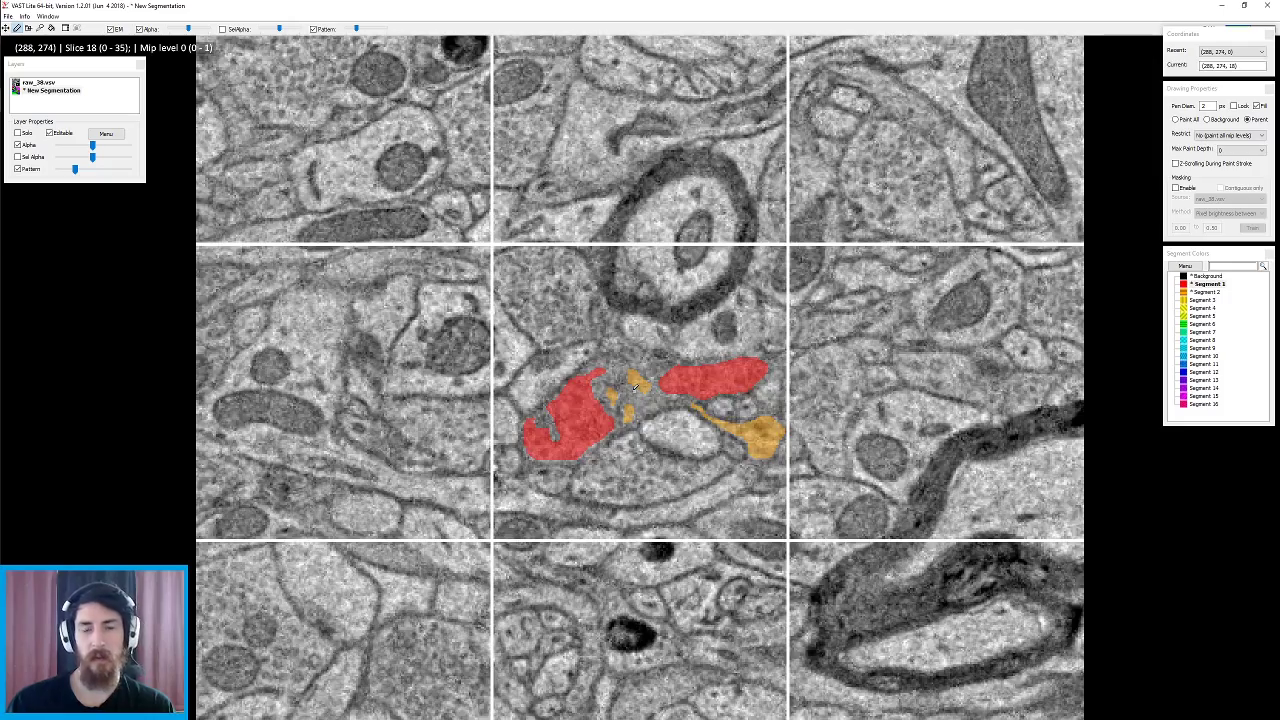
- Add nine batches of ten segments after Segment 16, extending the segment list to Segment 106
left_click(1274, 271)
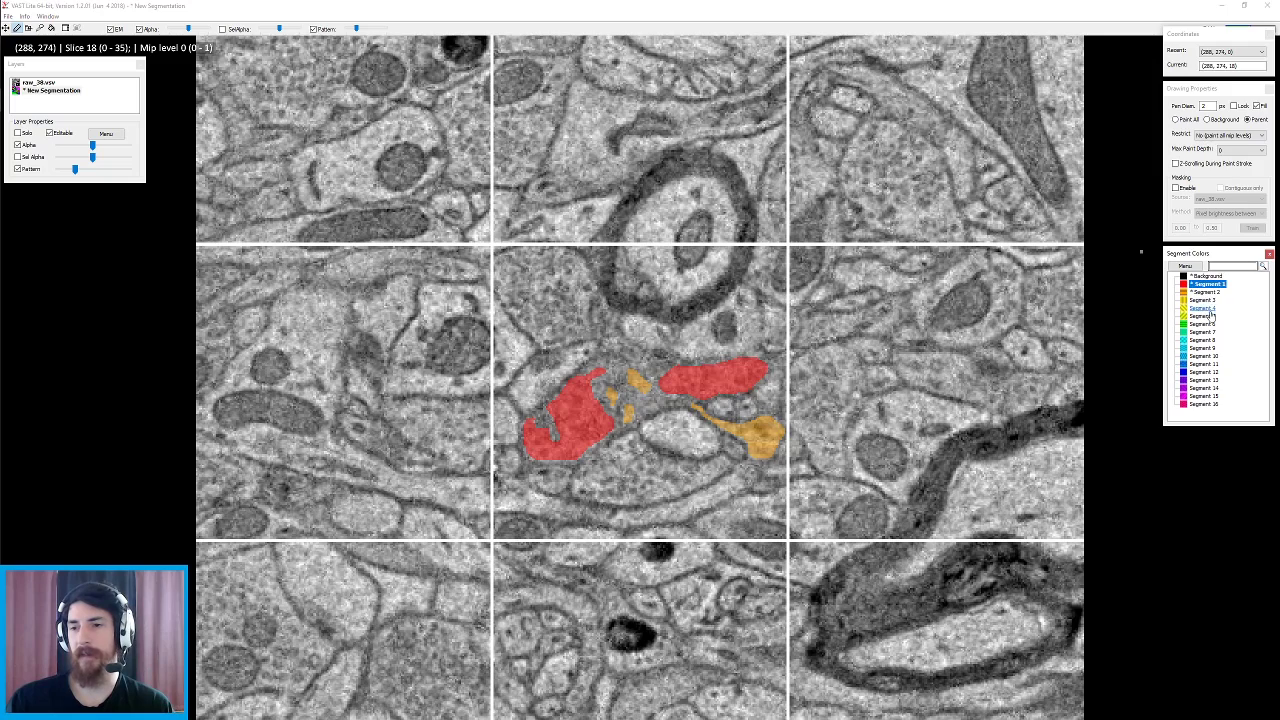
right_click(1205, 403)
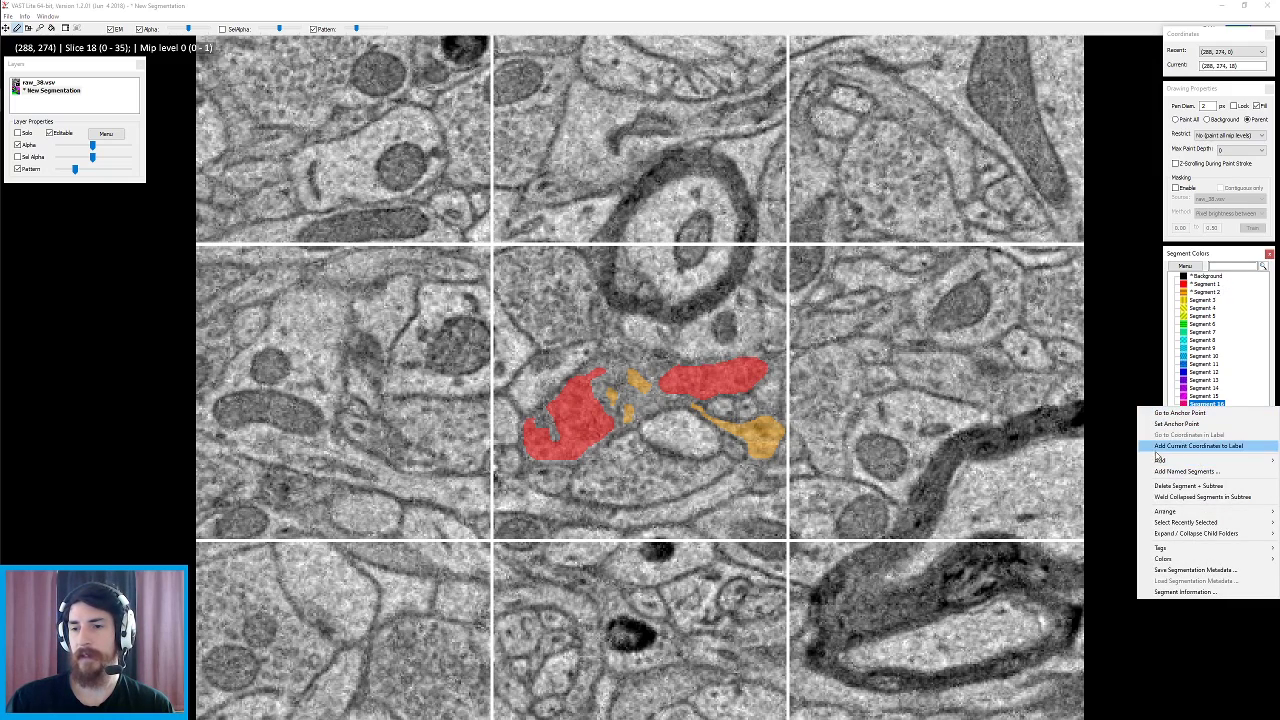
mouse_move(1168, 461)
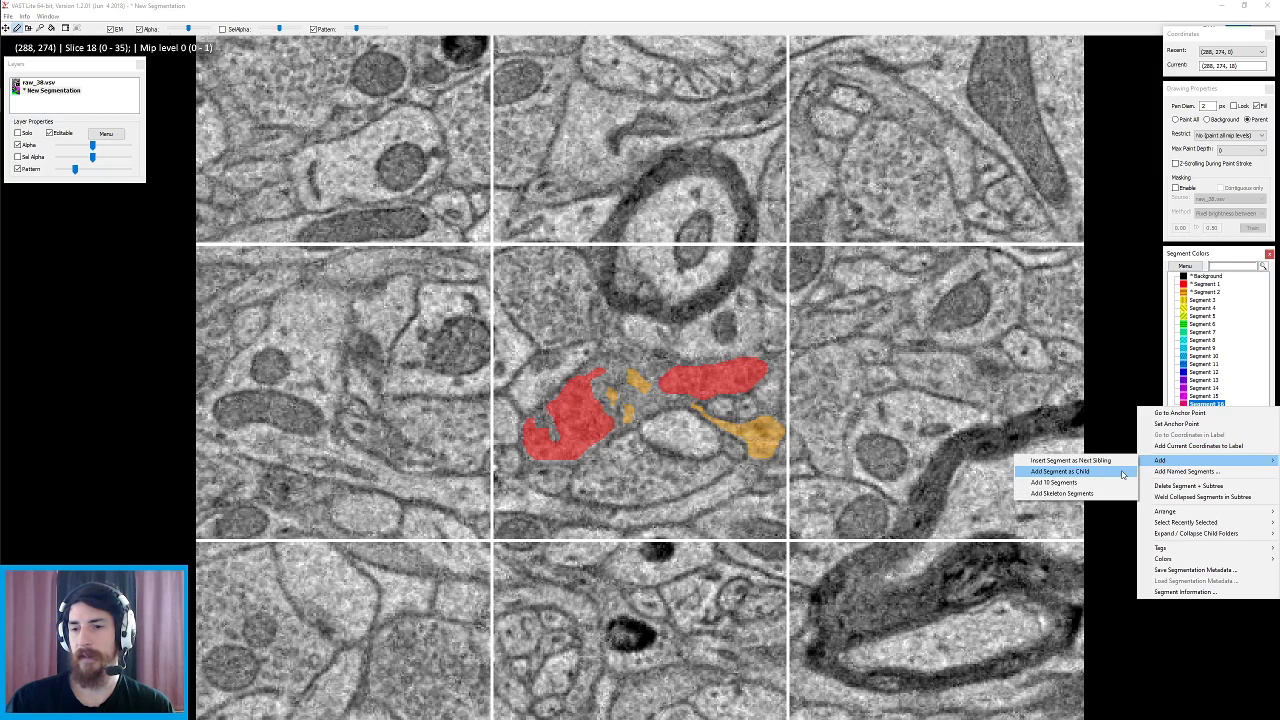
left_click(1122, 482)
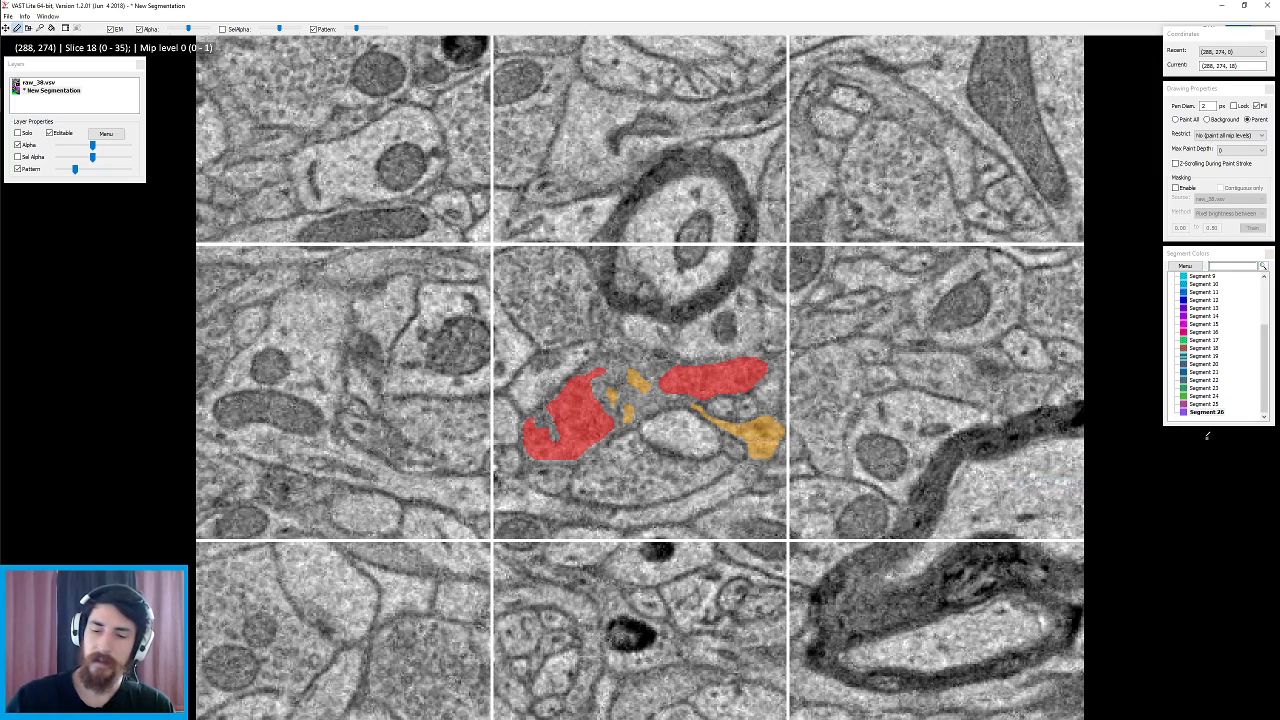
right_click(1215, 412)
mouse_move(1177, 470)
left_click(1122, 484)
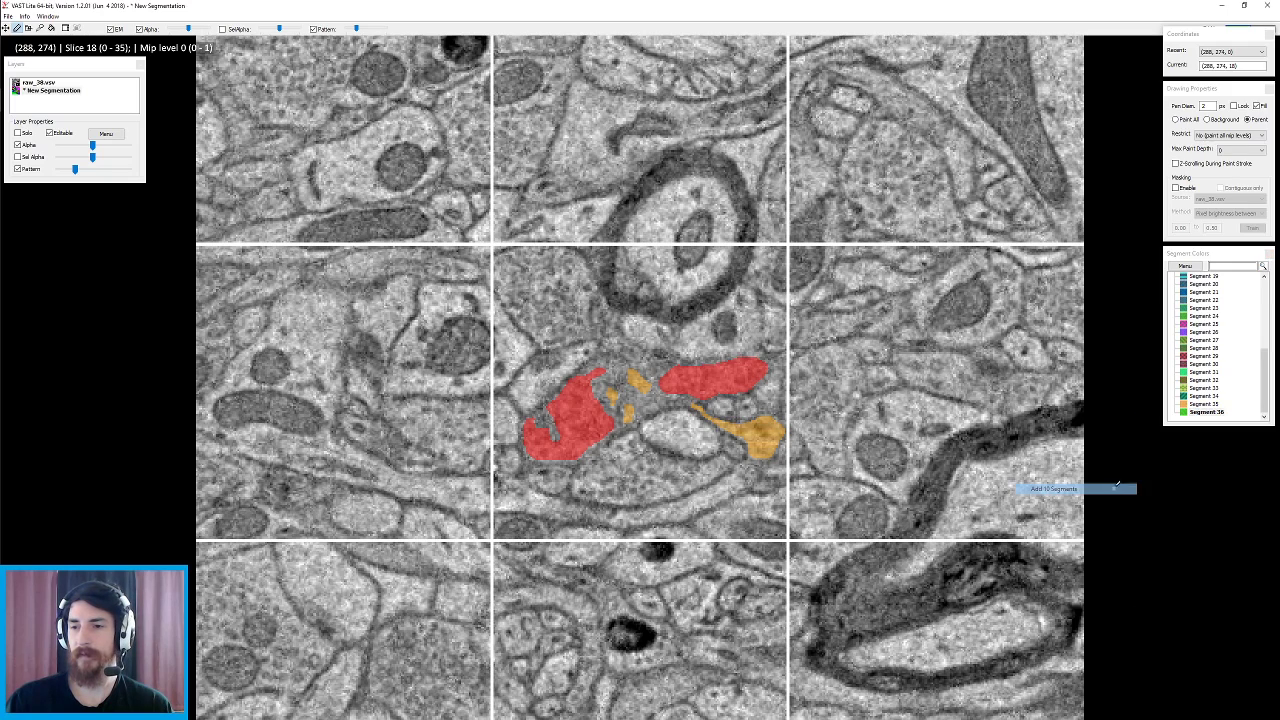
right_click(1217, 414)
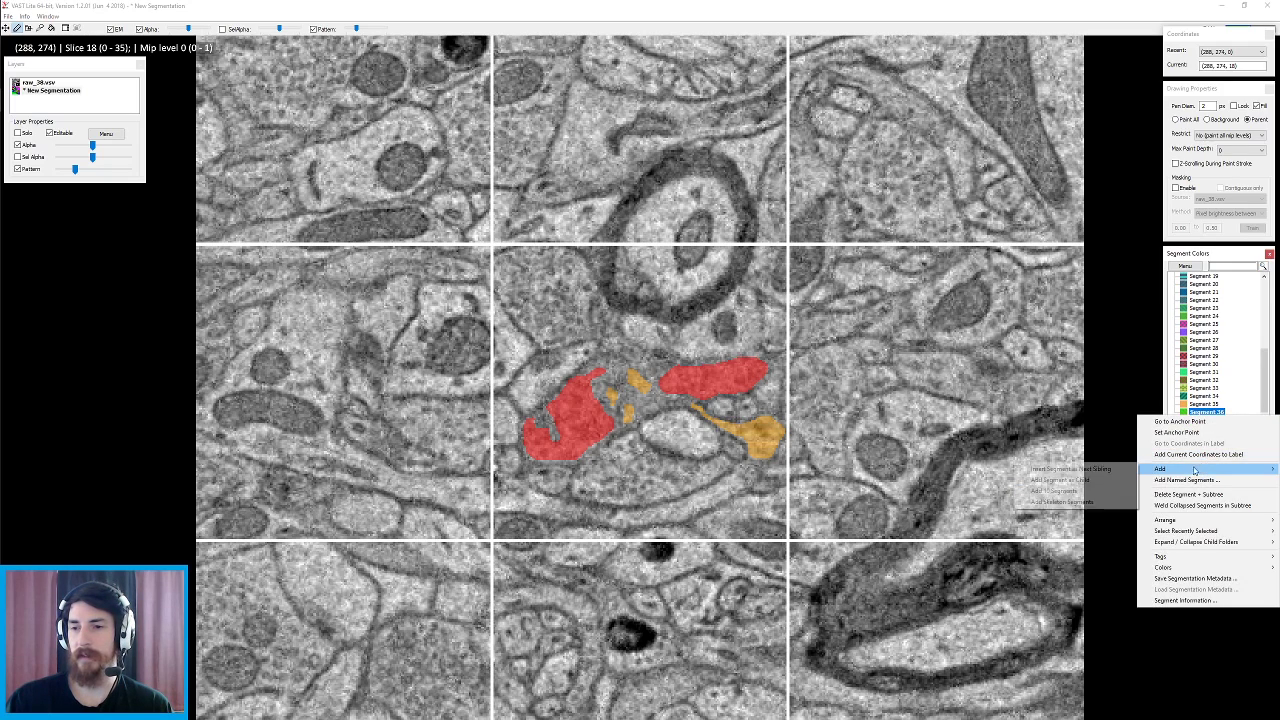
left_click(1095, 491)
right_click(1207, 412)
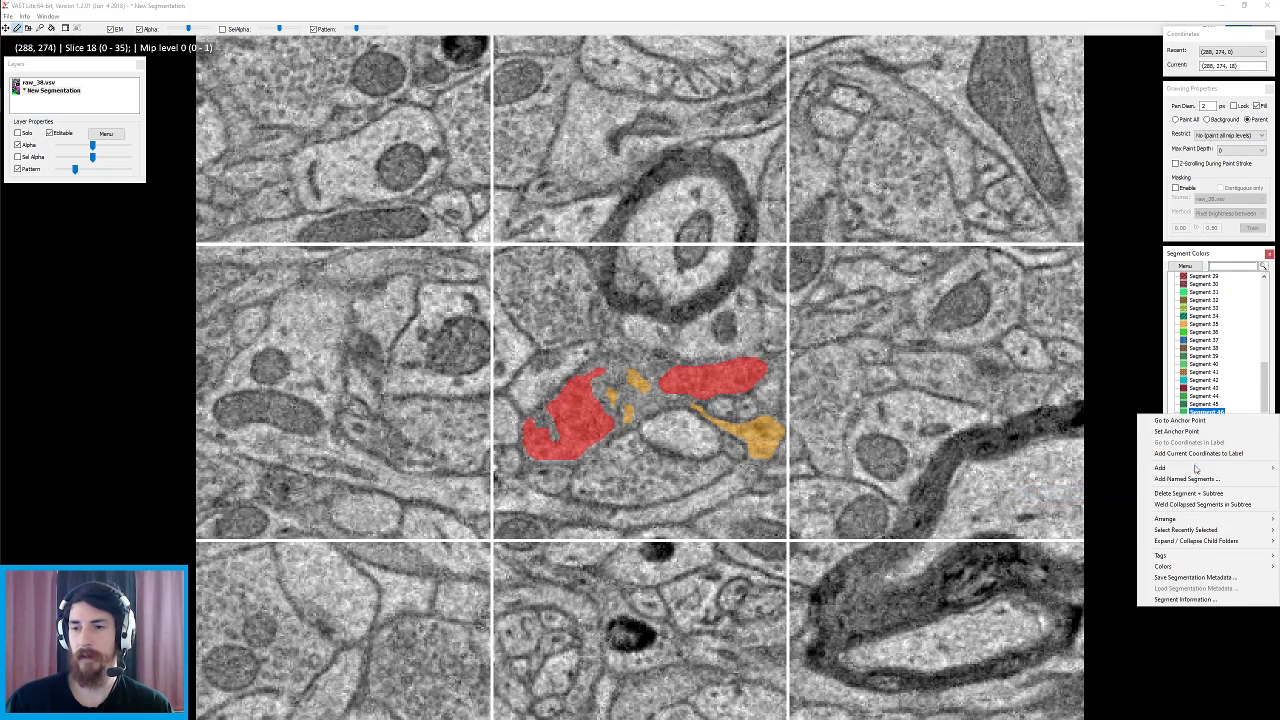
mouse_move(1180, 468)
left_click(1100, 490)
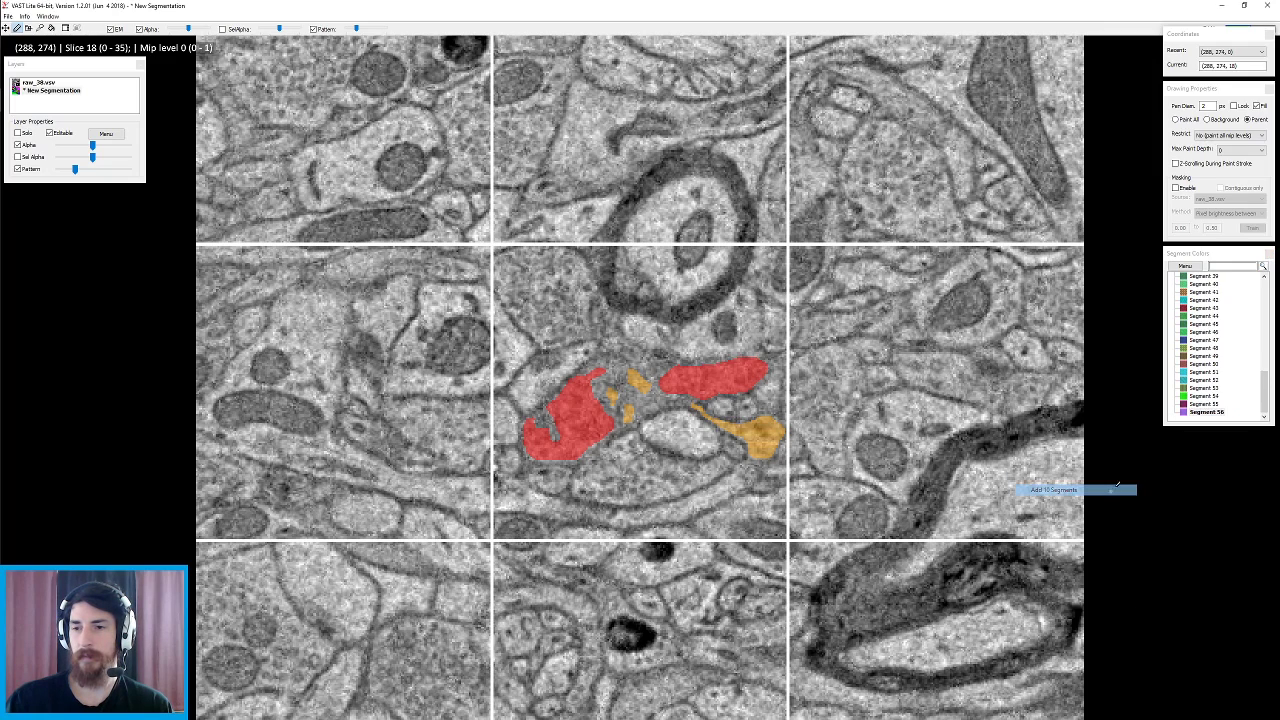
right_click(1207, 414)
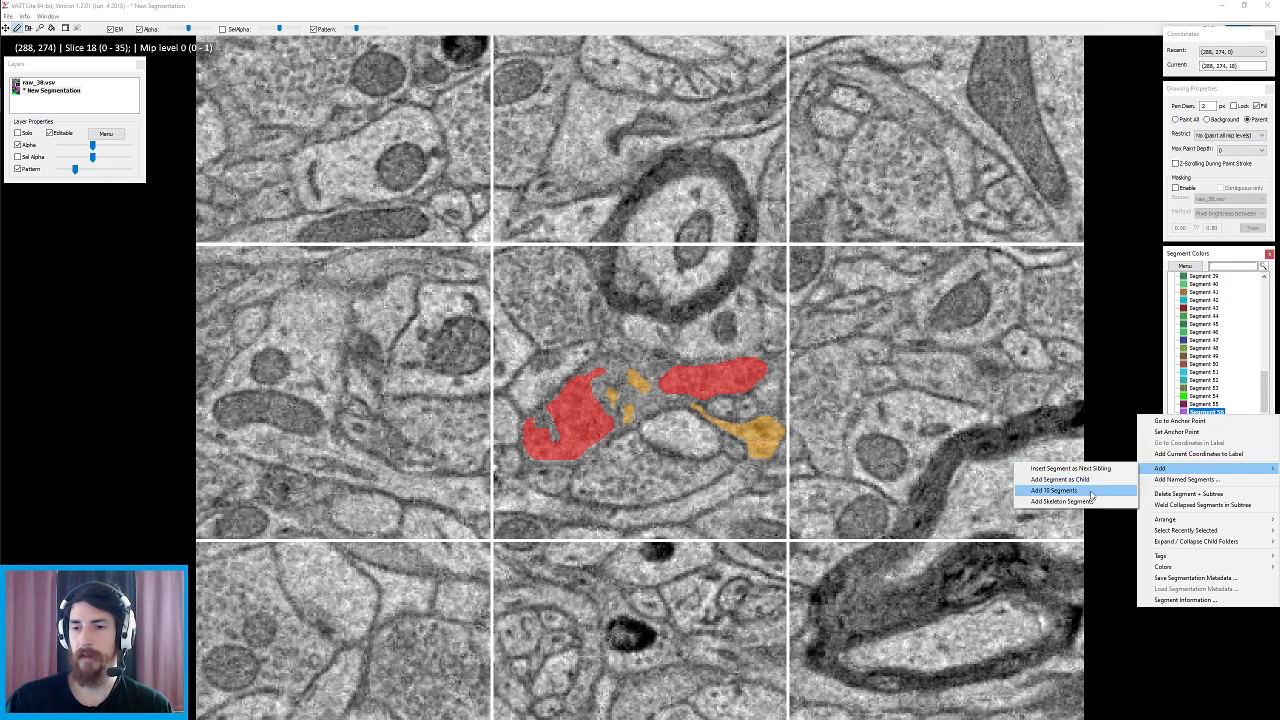
left_click(1094, 492)
right_click(1207, 414)
mouse_move(1180, 468)
left_click(1098, 488)
right_click(1207, 414)
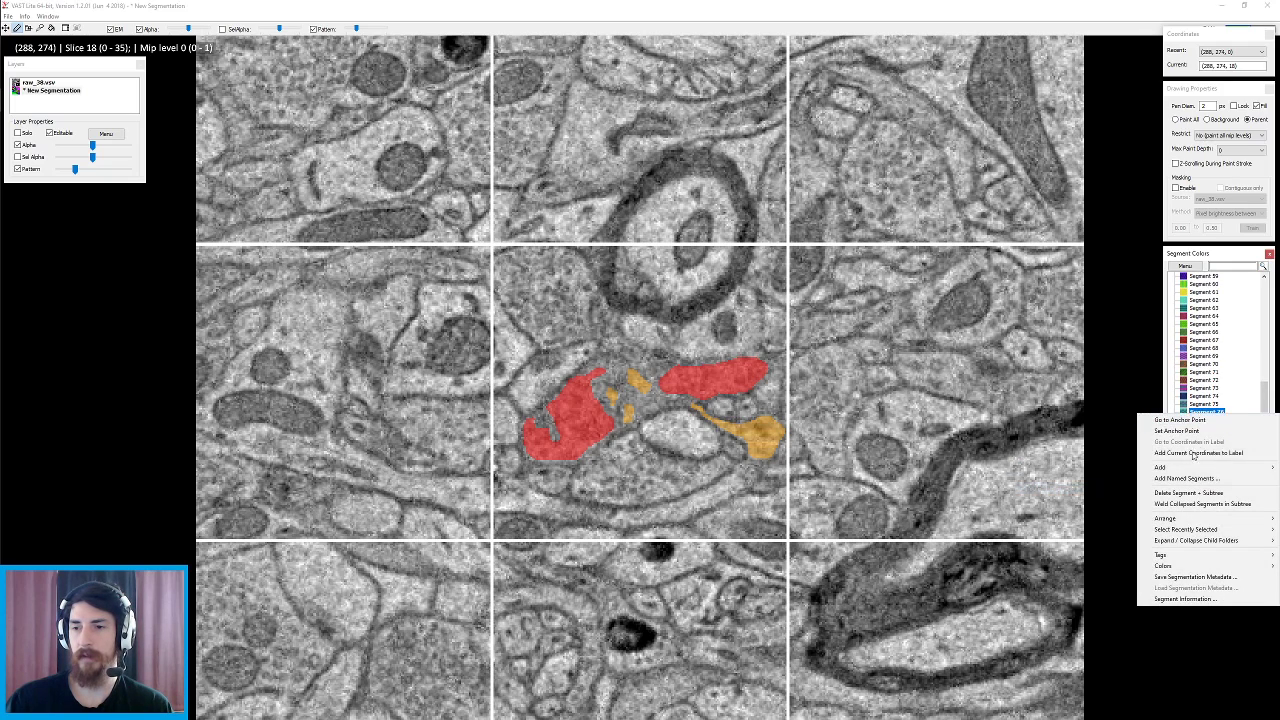
left_click(1094, 492)
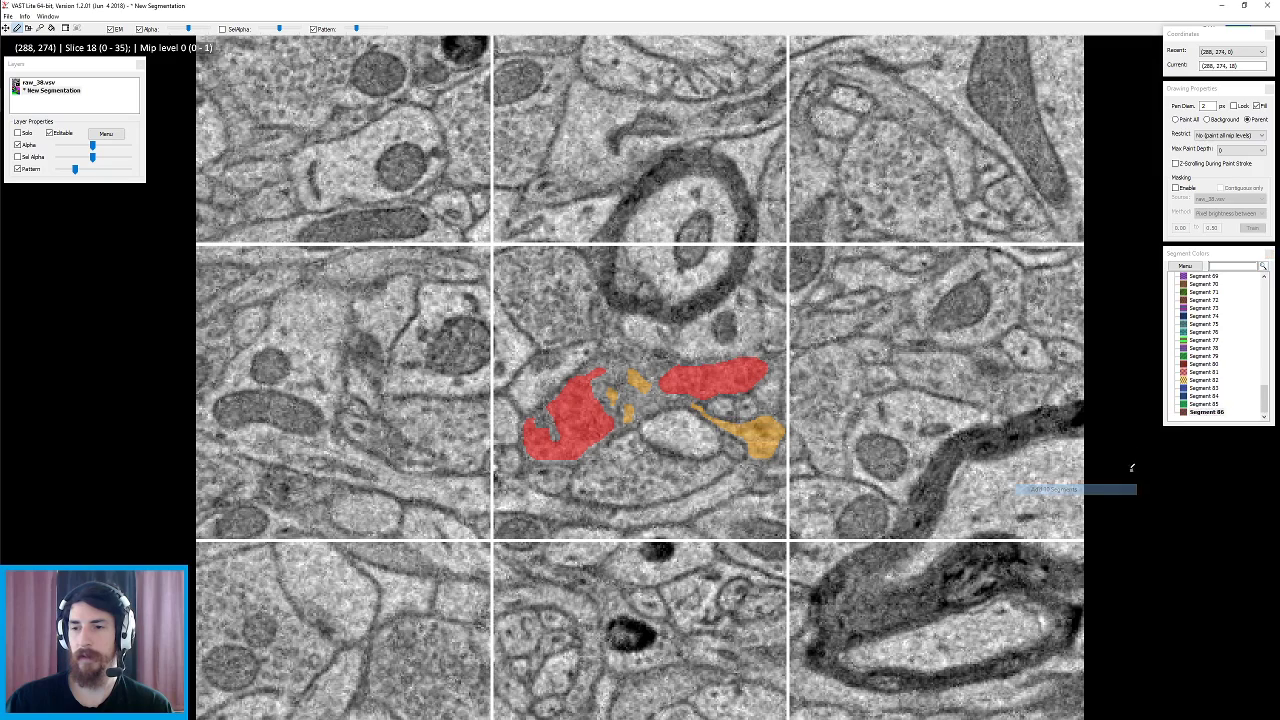
right_click(1197, 414)
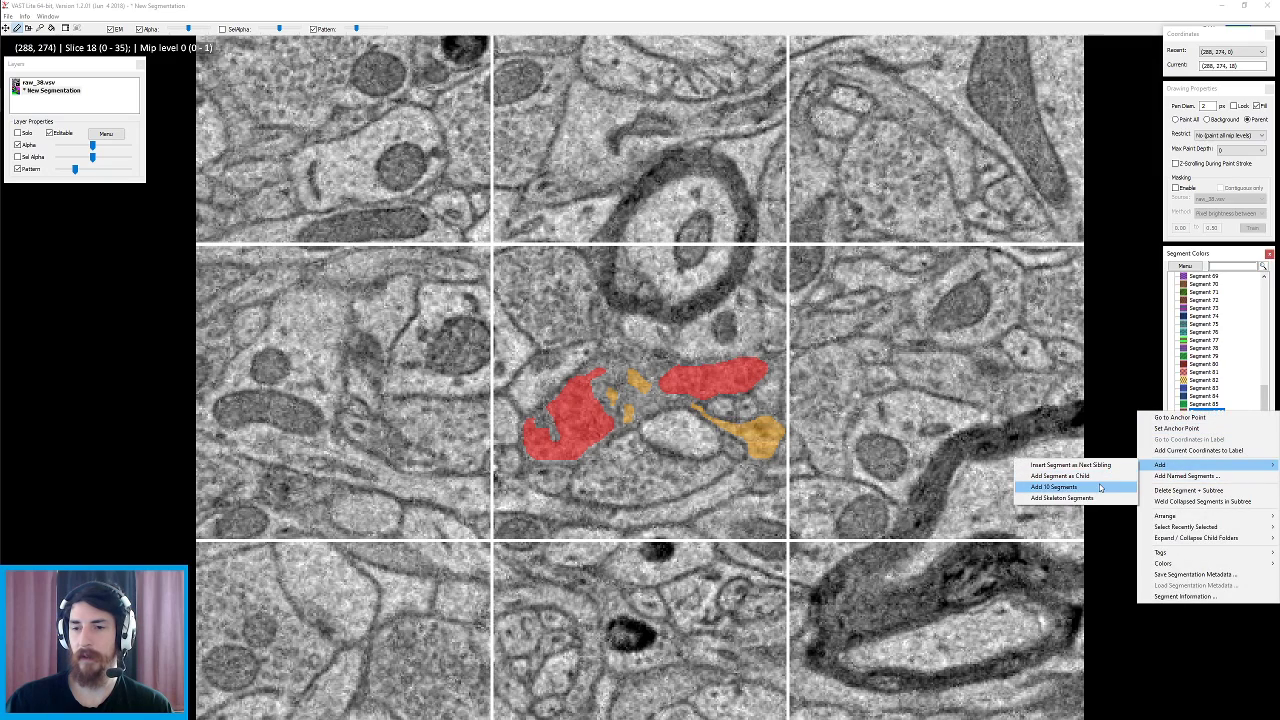
left_click(1101, 488)
right_click(1205, 413)
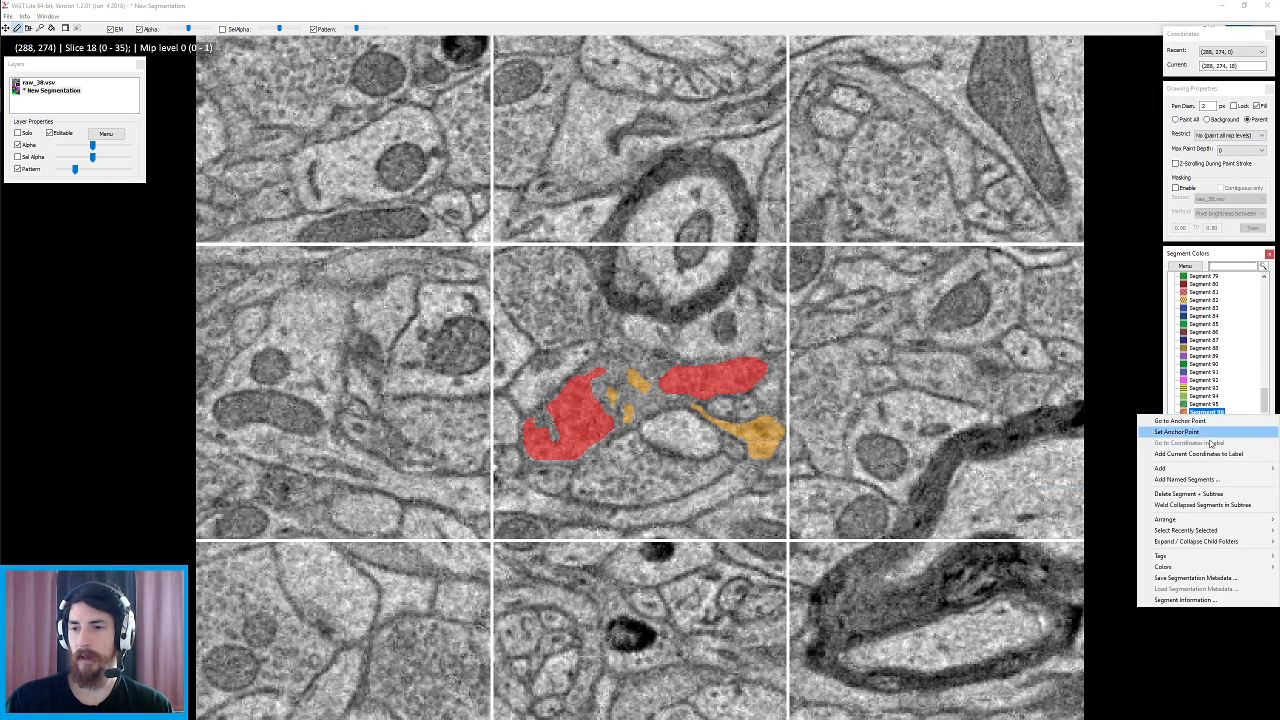
mouse_move(1165, 468)
left_click(1104, 490)
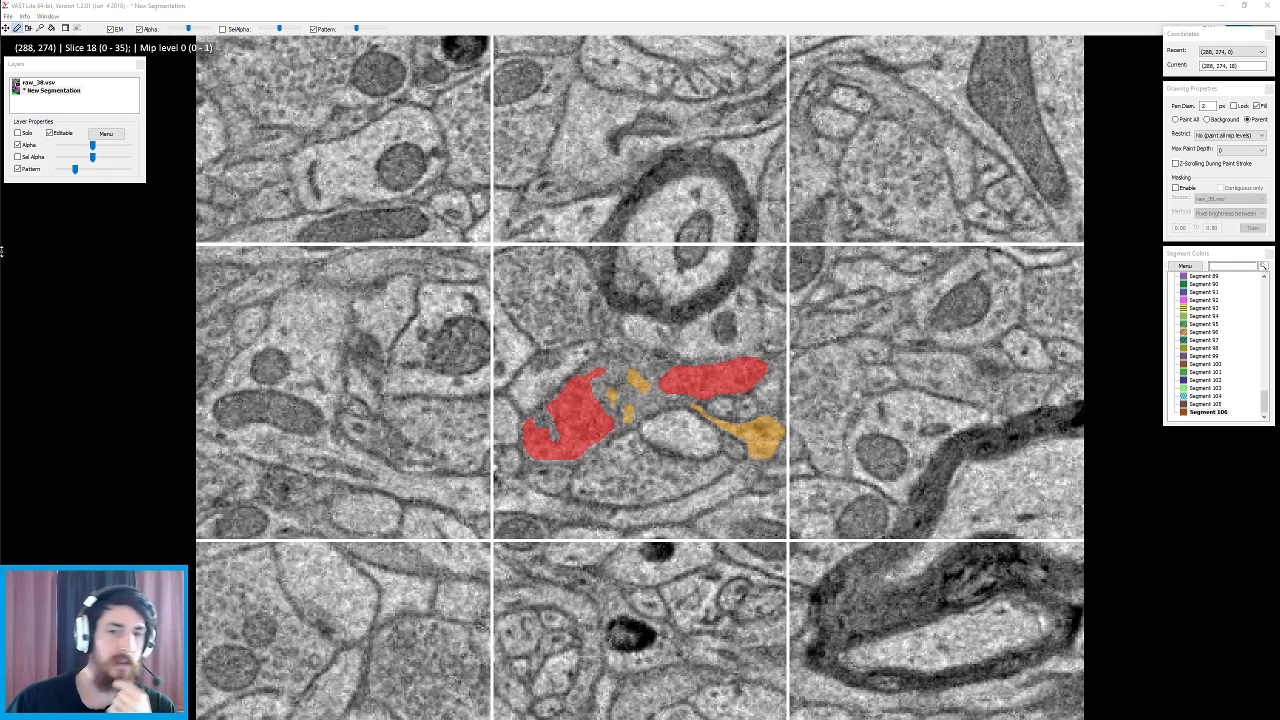
- Select Segment 99 and paint a large filled region around the Segment 1 and Segment 2 profiles on slice 10 with a 6 px pen
left_click(1203, 356)
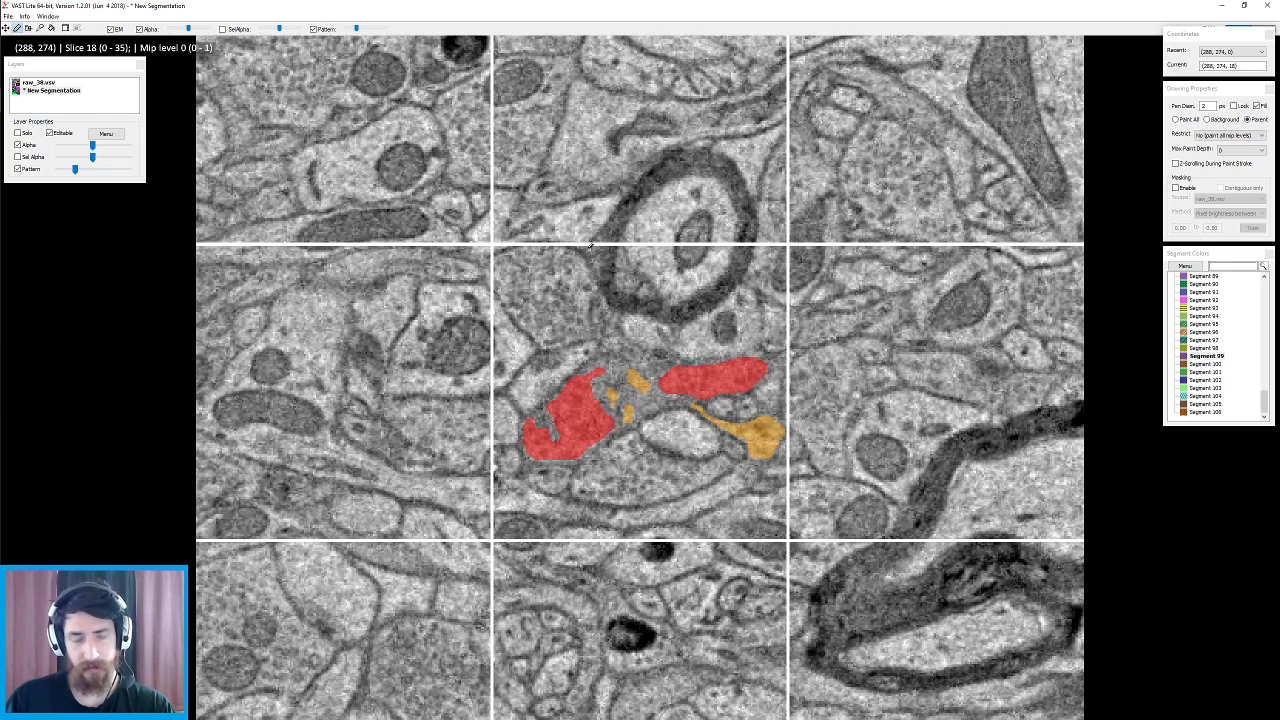
mouse_move(484, 226)
left_mouse_down()
mouse_move(466, 442)
mouse_move(594, 606)
mouse_move(850, 390)
mouse_move(597, 207)
mouse_move(465, 236)
left_mouse_up()
scroll(643, 294, "down", 10)
scroll(643, 294, "up", 10)
scroll(643, 294, "up", 5)
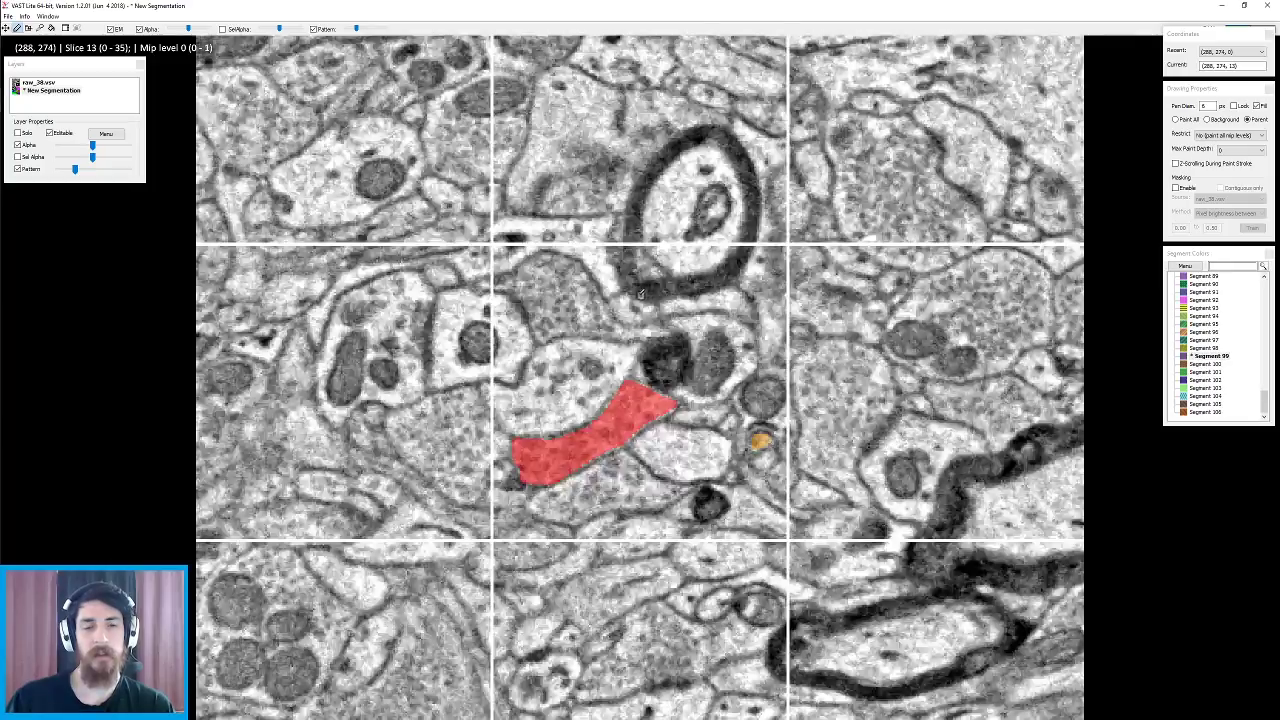
scroll(641, 294, "down", 5)
scroll(586, 283, "up", 5)
scroll(586, 283, "up", 5)
scroll(580, 293, "down", 2)
mouse_move(479, 236)
left_mouse_down()
mouse_move(474, 400)
mouse_move(666, 312)
mouse_move(690, 418)
mouse_move(824, 460)
mouse_move(676, 470)
mouse_move(545, 521)
mouse_move(474, 422)
mouse_move(505, 405)
mouse_move(550, 175)
mouse_move(925, 430)
mouse_move(505, 615)
mouse_move(465, 487)
left_mouse_up()
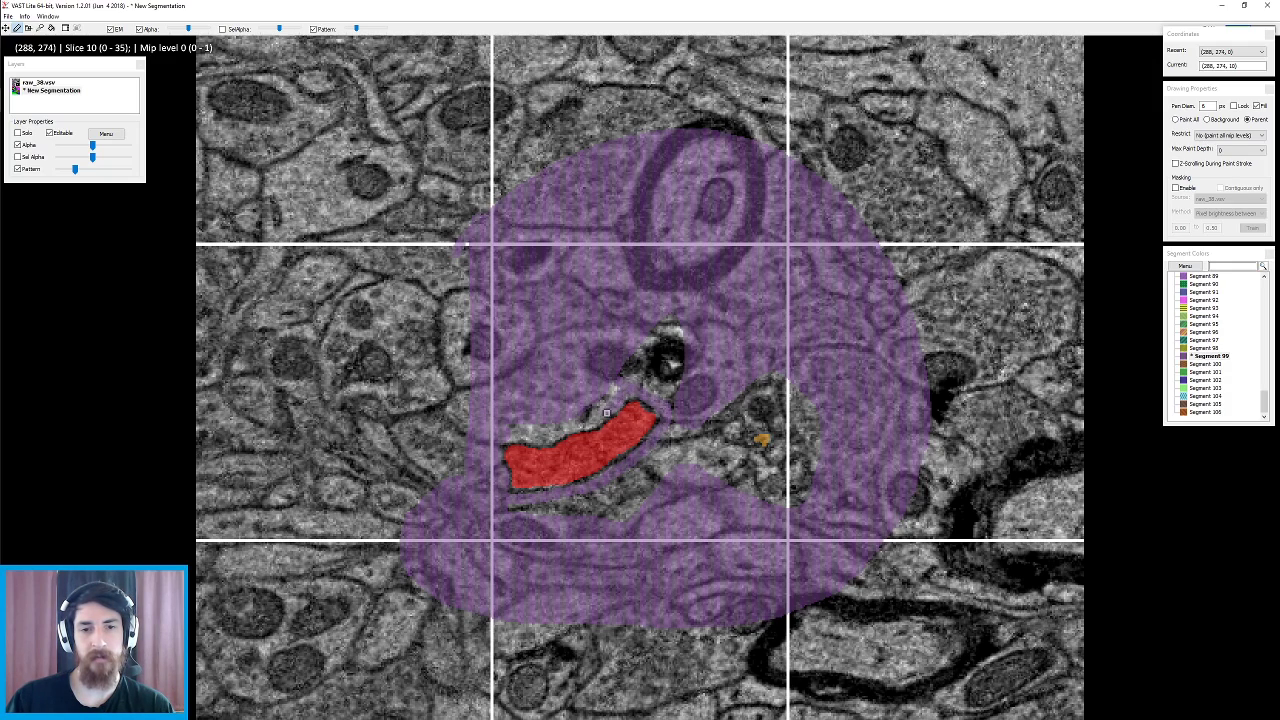
- Fill the remaining gaps beside the Segment 1 profile and around the small Segment 2 spot on slice 10 with Segment 99
left_click_drag(534, 440, 493, 431)
mouse_move(664, 405)
left_mouse_down()
mouse_move(683, 271)
mouse_move(682, 410)
left_mouse_up()
left_click_drag(660, 462, 552, 521)
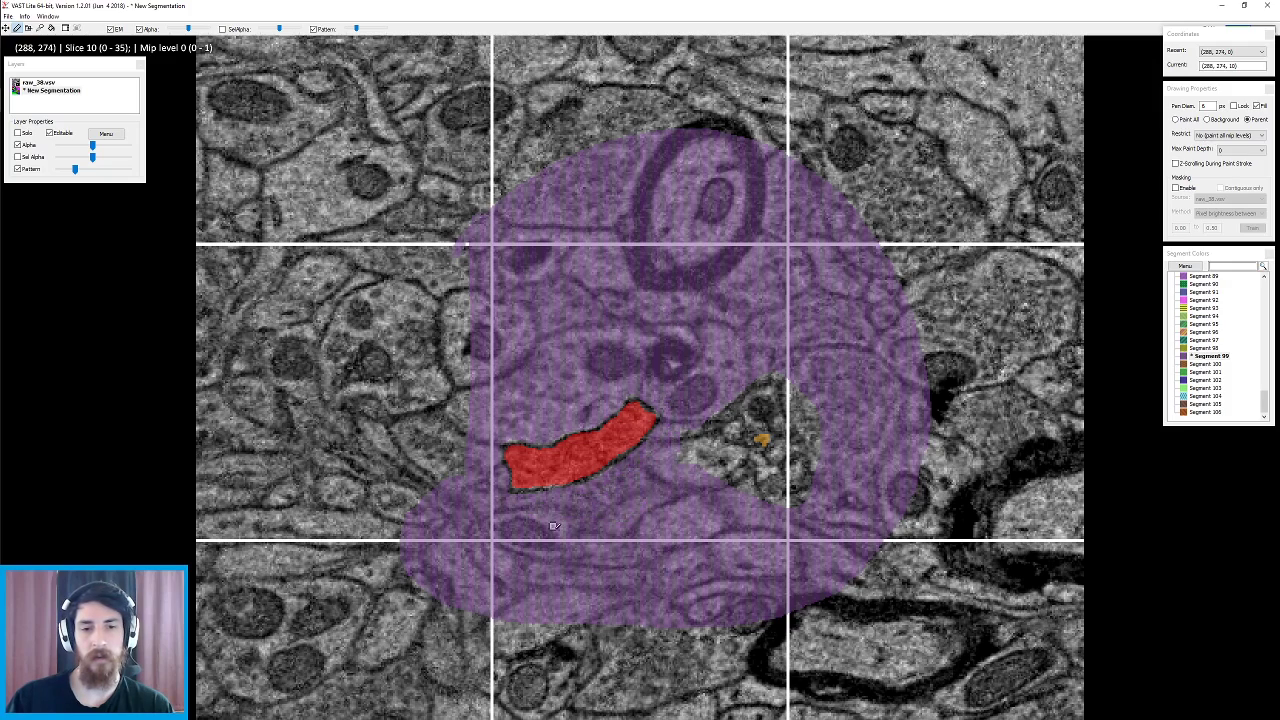
mouse_move(756, 405)
left_mouse_down()
mouse_move(703, 462)
mouse_move(792, 388)
mouse_move(736, 436)
mouse_move(808, 454)
mouse_move(759, 482)
mouse_move(790, 458)
mouse_move(751, 421)
mouse_move(817, 412)
mouse_move(766, 424)
mouse_move(709, 486)
mouse_move(753, 487)
mouse_move(750, 438)
mouse_move(783, 428)
left_mouse_up()
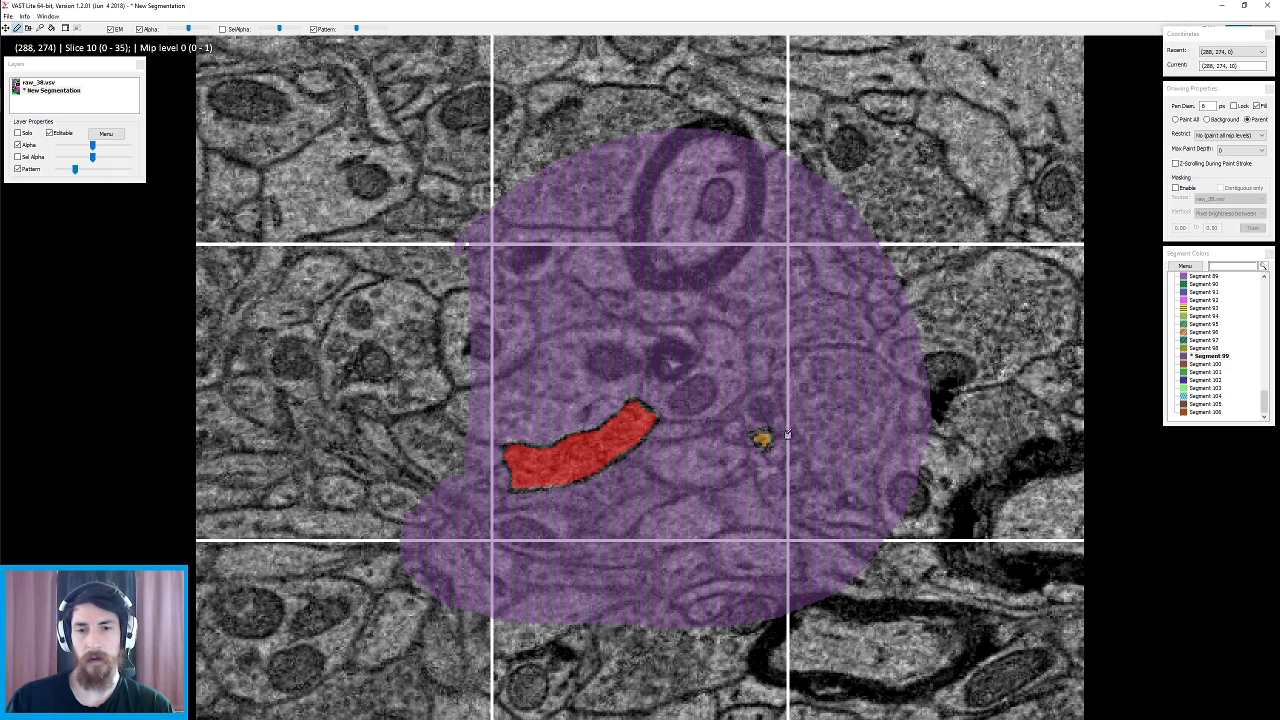
- Paint Segment 99 over the broad surroundings of the Segment 1 and Segment 2 profiles on slice 11
scroll(775, 318, "down", 1)
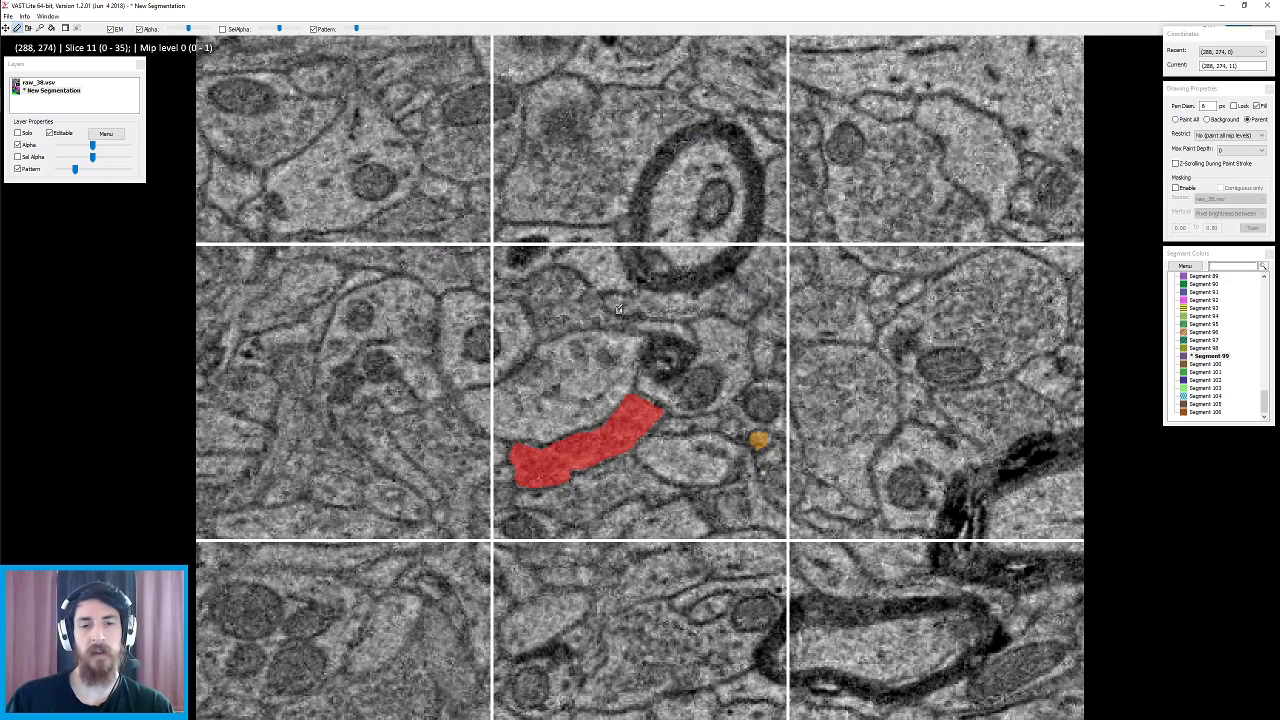
mouse_move(484, 226)
left_mouse_down()
mouse_move(500, 436)
mouse_move(580, 420)
mouse_move(655, 229)
mouse_move(463, 252)
left_mouse_up()
mouse_move(639, 324)
left_mouse_down()
mouse_move(665, 365)
mouse_move(827, 240)
mouse_move(659, 235)
left_mouse_up()
mouse_move(751, 376)
left_mouse_down()
mouse_move(666, 548)
mouse_move(745, 380)
left_mouse_up()
mouse_move(738, 484)
left_mouse_down()
mouse_move(790, 604)
mouse_move(724, 588)
left_mouse_up()
mouse_move(803, 474)
left_mouse_down()
mouse_move(833, 416)
mouse_move(805, 488)
left_mouse_up()
mouse_move(698, 474)
left_mouse_down()
mouse_move(470, 547)
mouse_move(719, 529)
left_mouse_up()
mouse_move(511, 538)
left_mouse_down()
mouse_move(505, 344)
mouse_move(521, 573)
mouse_move(519, 439)
left_mouse_up()
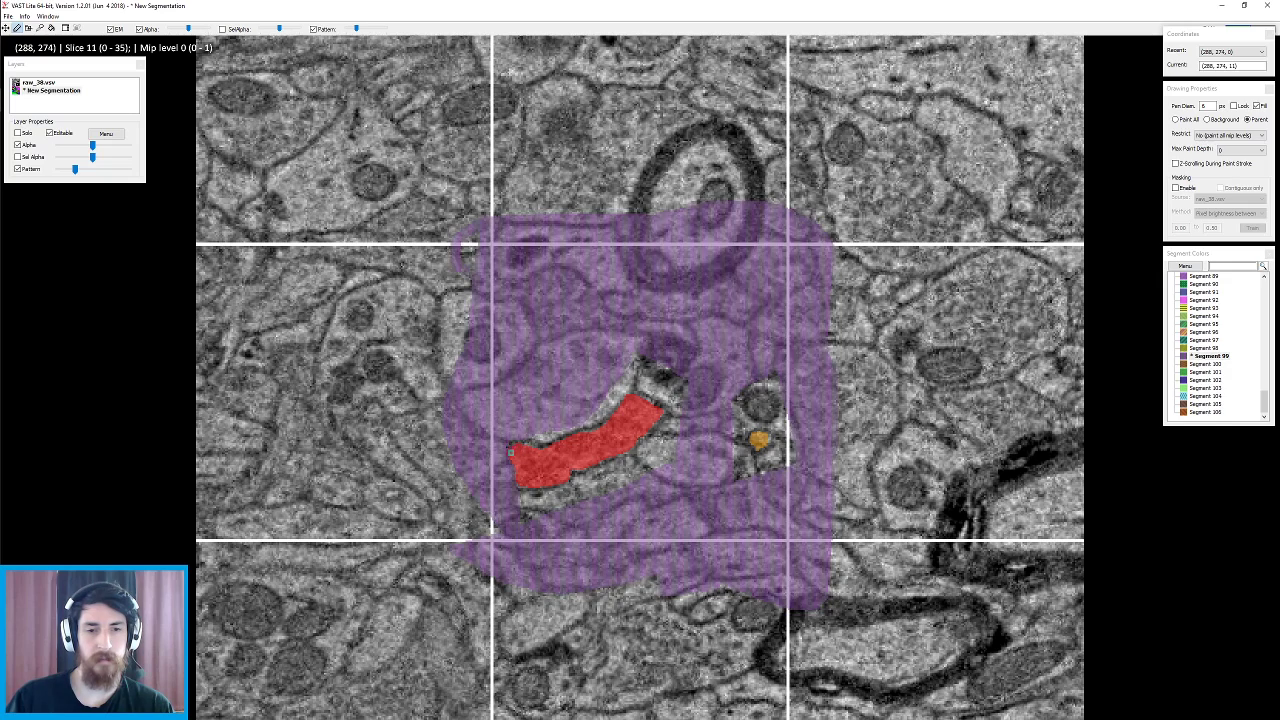
- Close the unpainted gaps along the Segment 1 edge and around the Segment 2 spot on slice 11 with Segment 99
left_click(512, 468, "shift")
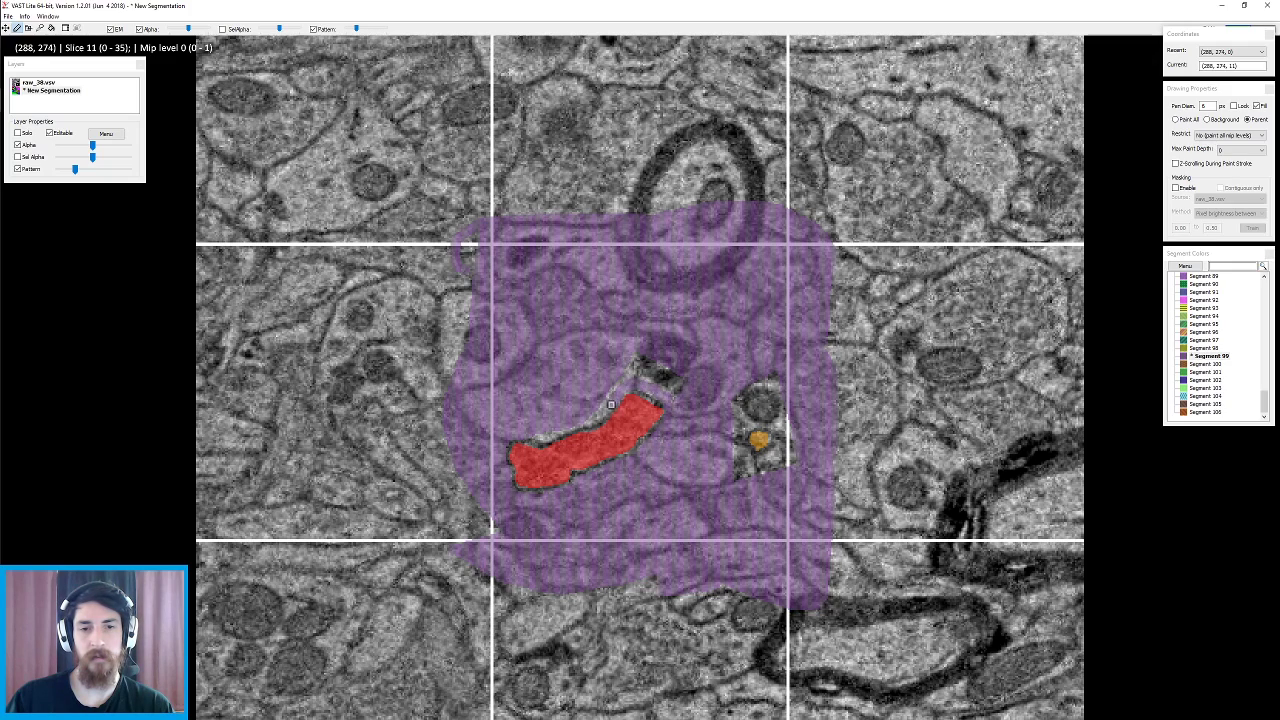
left_click_drag(546, 437, 591, 385)
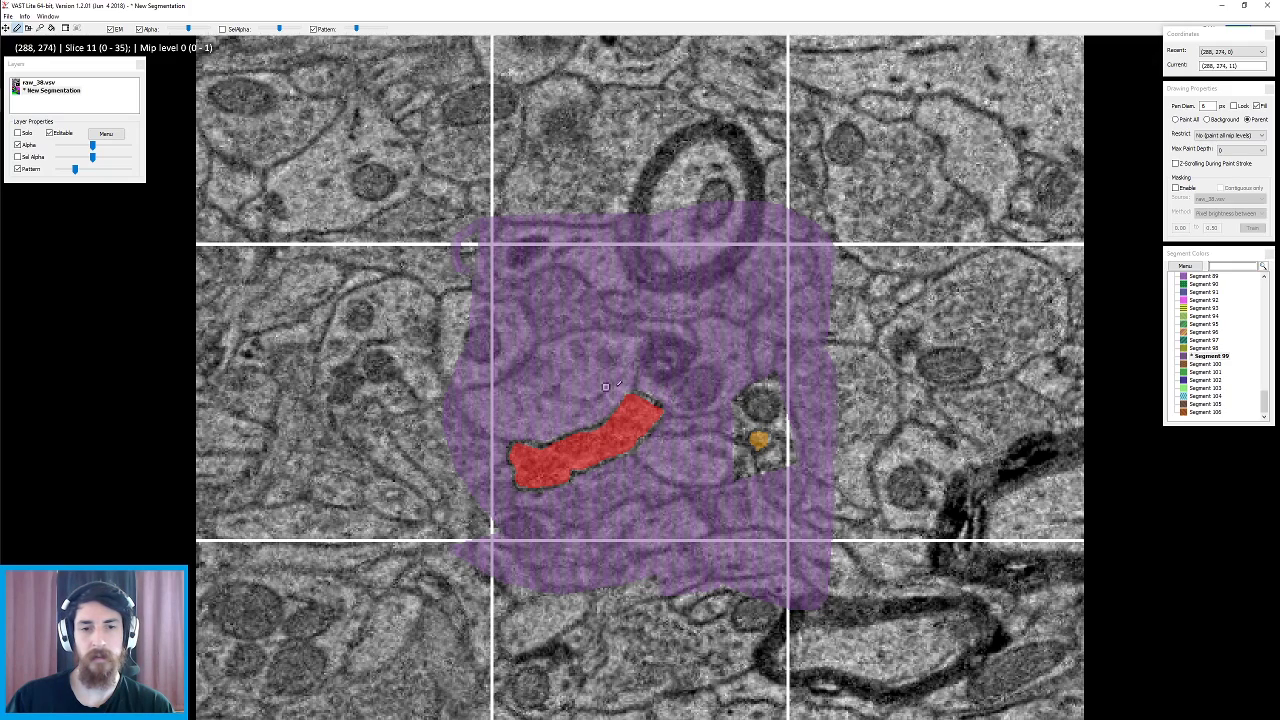
mouse_move(730, 383)
left_mouse_down()
mouse_move(782, 415)
mouse_move(760, 464)
mouse_move(718, 418)
mouse_move(750, 484)
mouse_move(788, 406)
mouse_move(764, 470)
left_mouse_up()
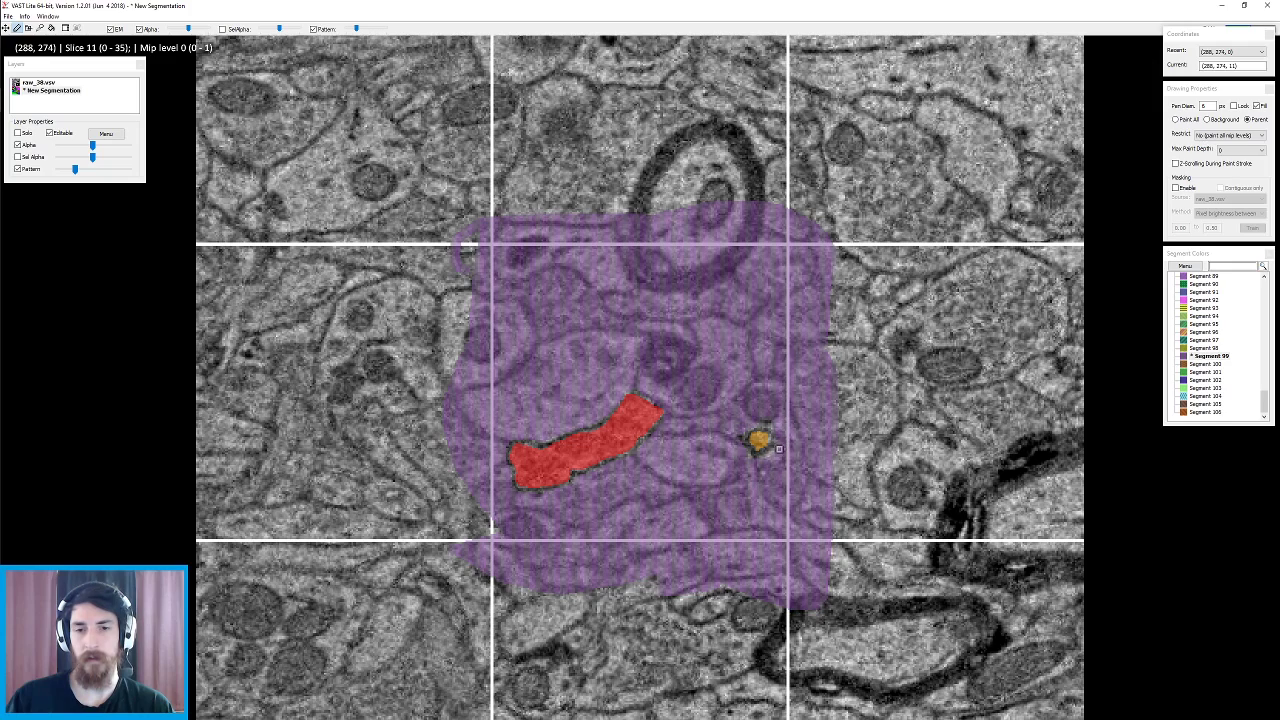
left_click_drag(750, 427, 788, 434)
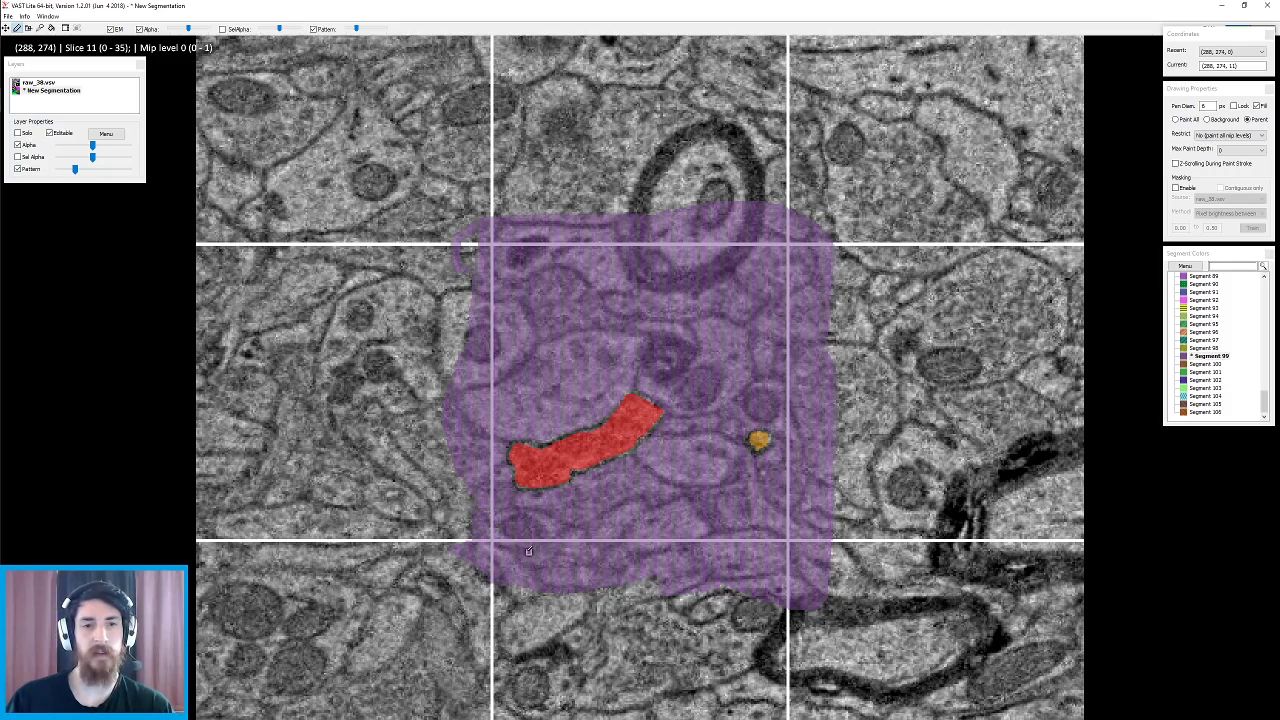
- Paint Segment 99 over the broad surroundings of the Segment 1 and Segment 2 profiles on slice 12
scroll(504, 418, "down", 1)
scroll(580, 286, "up", 1)
scroll(598, 286, "down", 1)
mouse_move(492, 218)
left_mouse_down()
mouse_move(487, 300)
mouse_move(553, 414)
mouse_move(660, 274)
mouse_move(437, 316)
left_mouse_up()
mouse_move(502, 362)
left_mouse_down()
mouse_move(456, 573)
mouse_move(583, 516)
mouse_move(461, 502)
left_mouse_up()
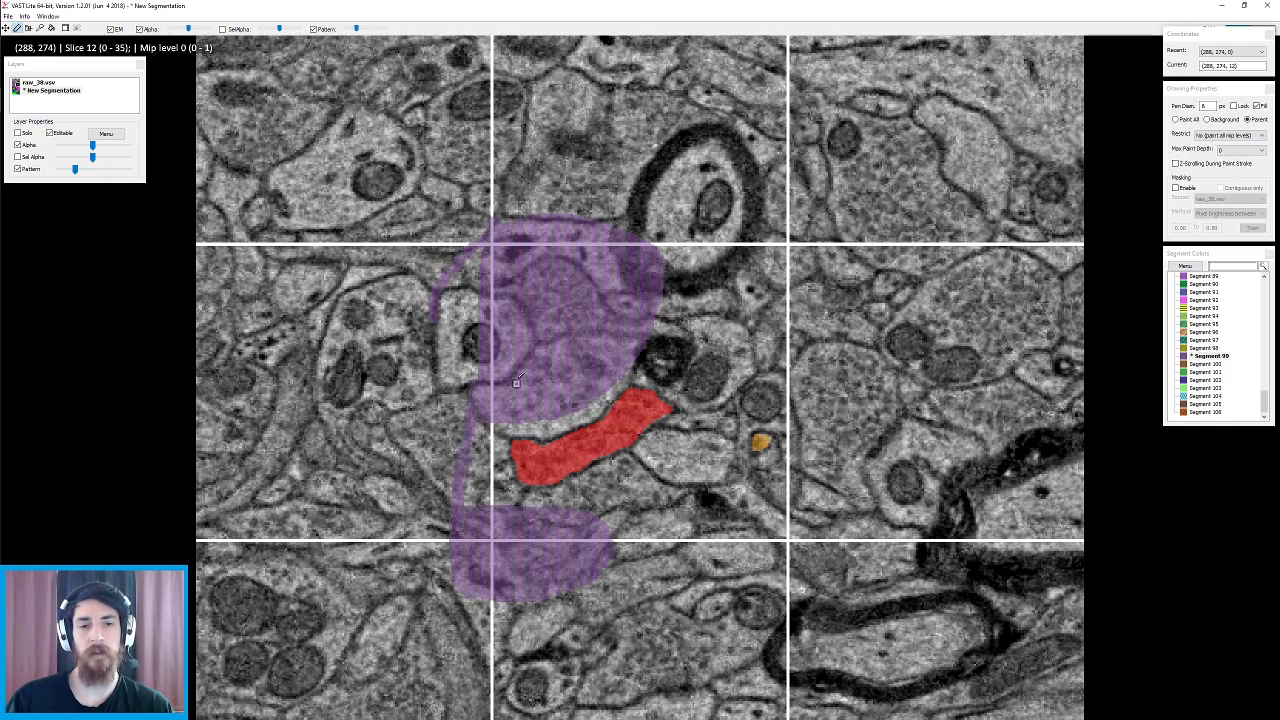
left_click_drag(512, 388, 527, 563)
mouse_move(549, 507)
left_mouse_down()
mouse_move(575, 489)
mouse_move(685, 523)
mouse_move(575, 562)
left_mouse_up()
mouse_move(690, 482)
left_mouse_down()
mouse_move(727, 577)
mouse_move(618, 565)
left_mouse_up()
mouse_move(796, 492)
left_mouse_down()
mouse_move(635, 286)
mouse_move(852, 298)
mouse_move(832, 498)
left_mouse_up()
mouse_move(829, 388)
left_mouse_down()
mouse_move(706, 379)
mouse_move(628, 283)
left_mouse_up()
mouse_move(755, 355)
left_mouse_down()
mouse_move(695, 455)
mouse_move(765, 463)
left_mouse_up()
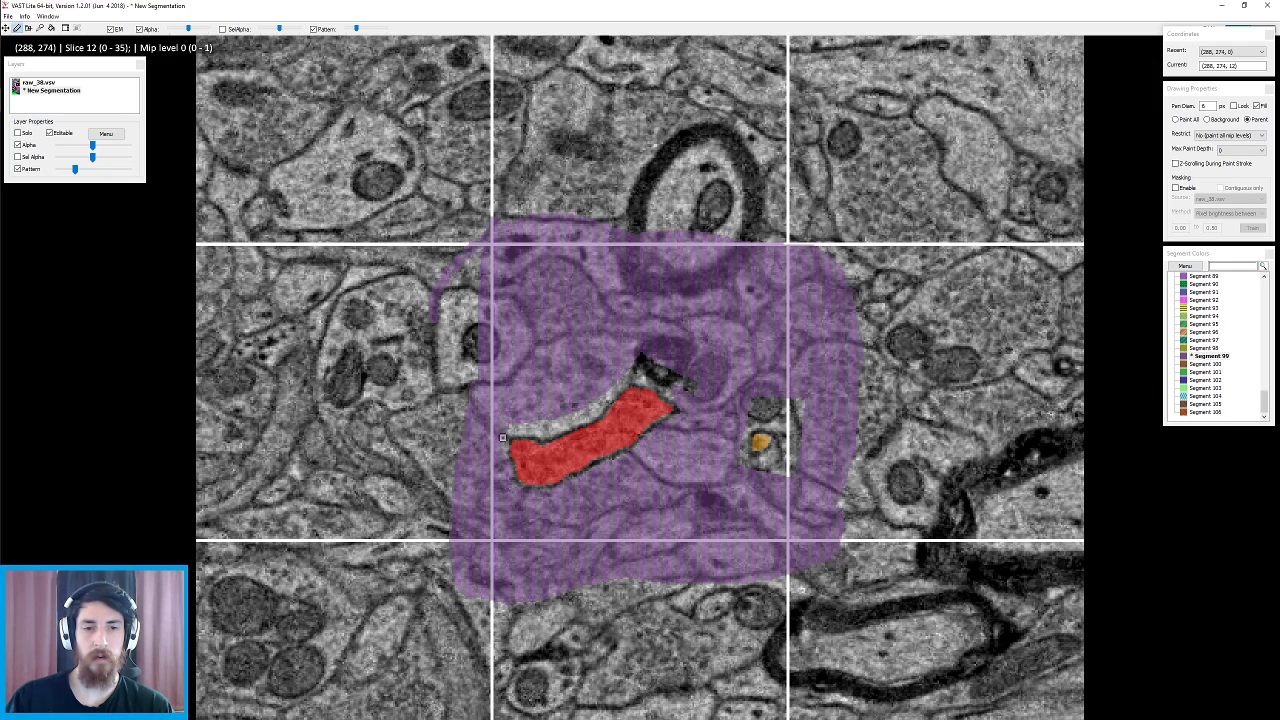
- Fill Segment 99 up to the Segment 1 boundary and closely around the Segment 2 spot on slice 12
left_click_drag(578, 421, 635, 360)
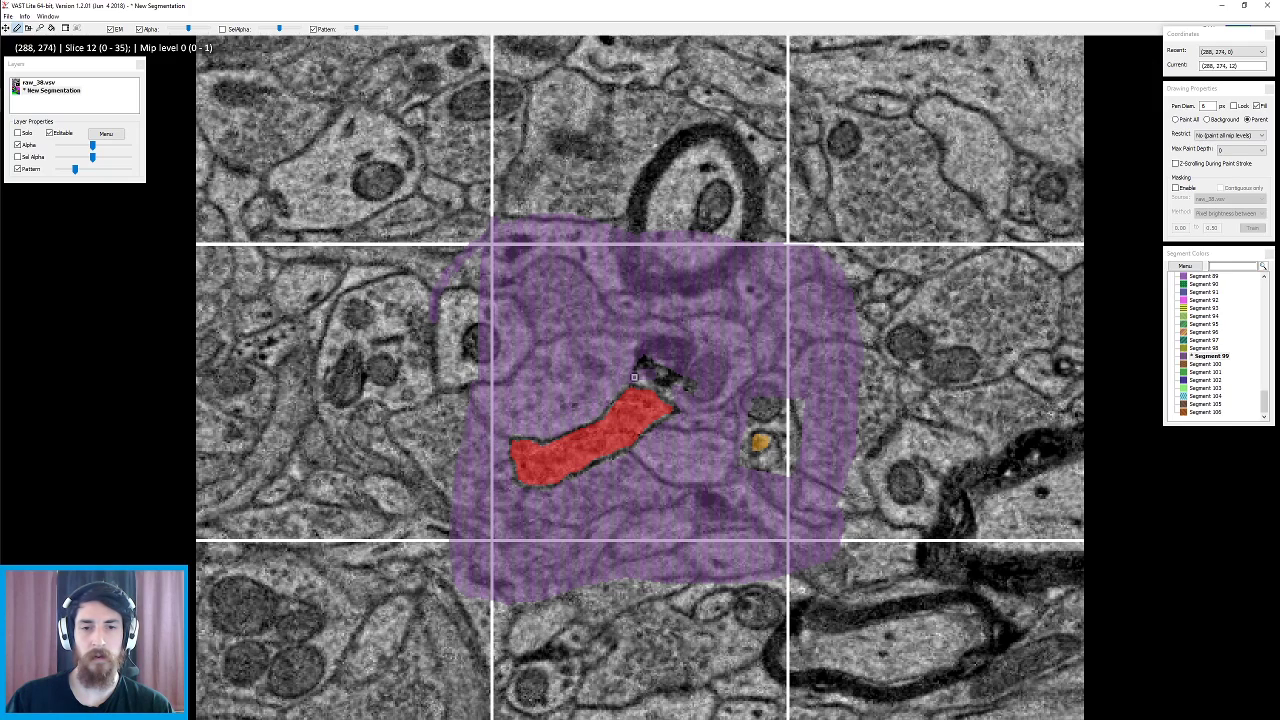
left_click_drag(684, 407, 662, 378)
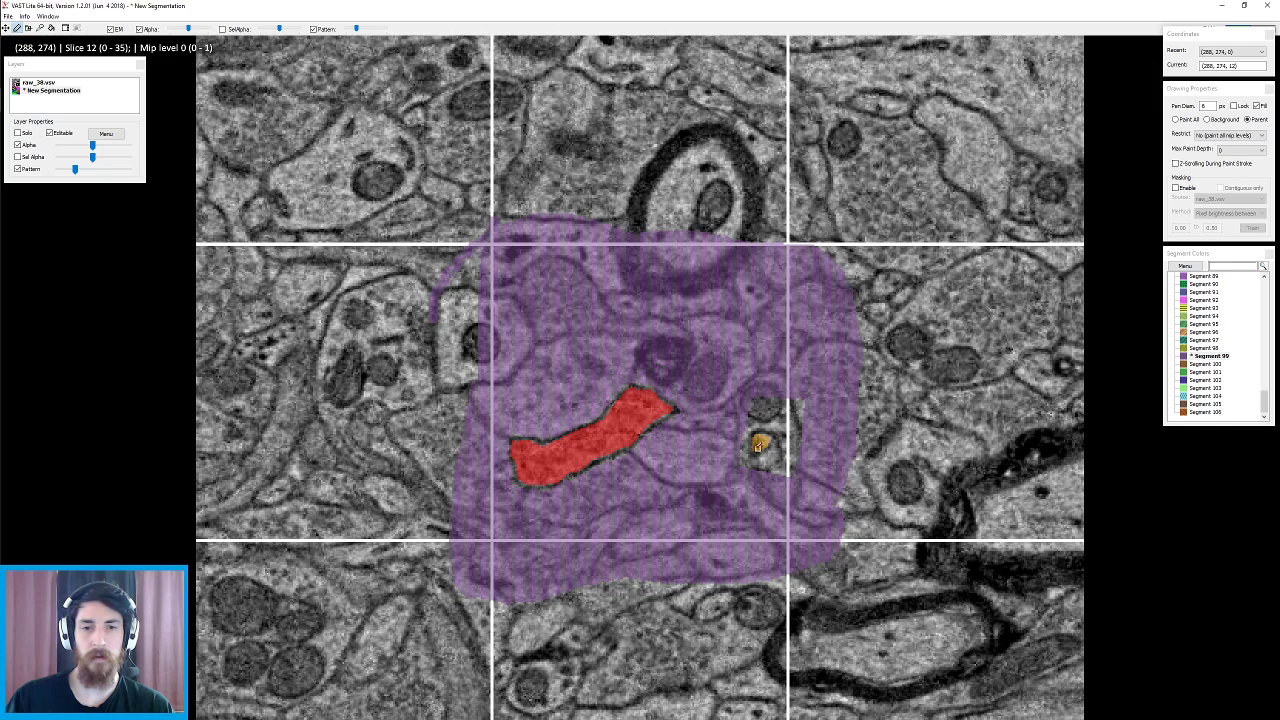
mouse_move(797, 440)
left_mouse_down()
mouse_move(783, 472)
mouse_move(749, 471)
left_mouse_up()
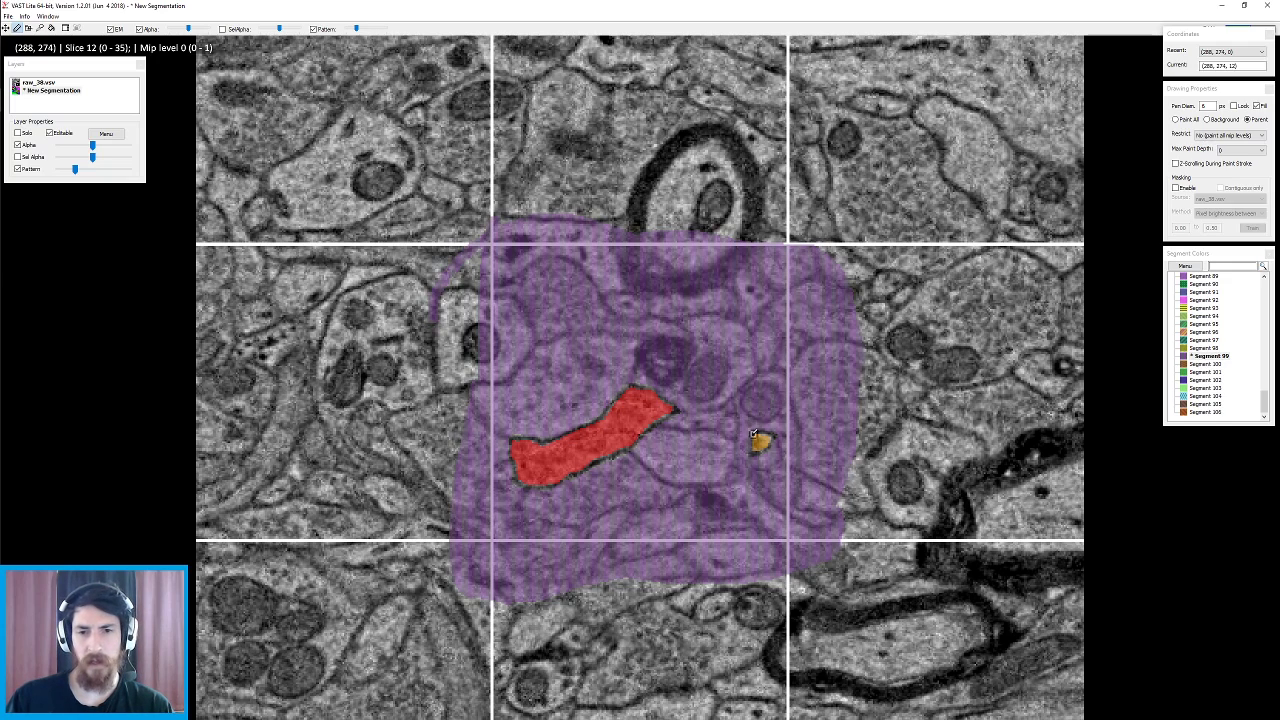
left_click(754, 446, "shift")
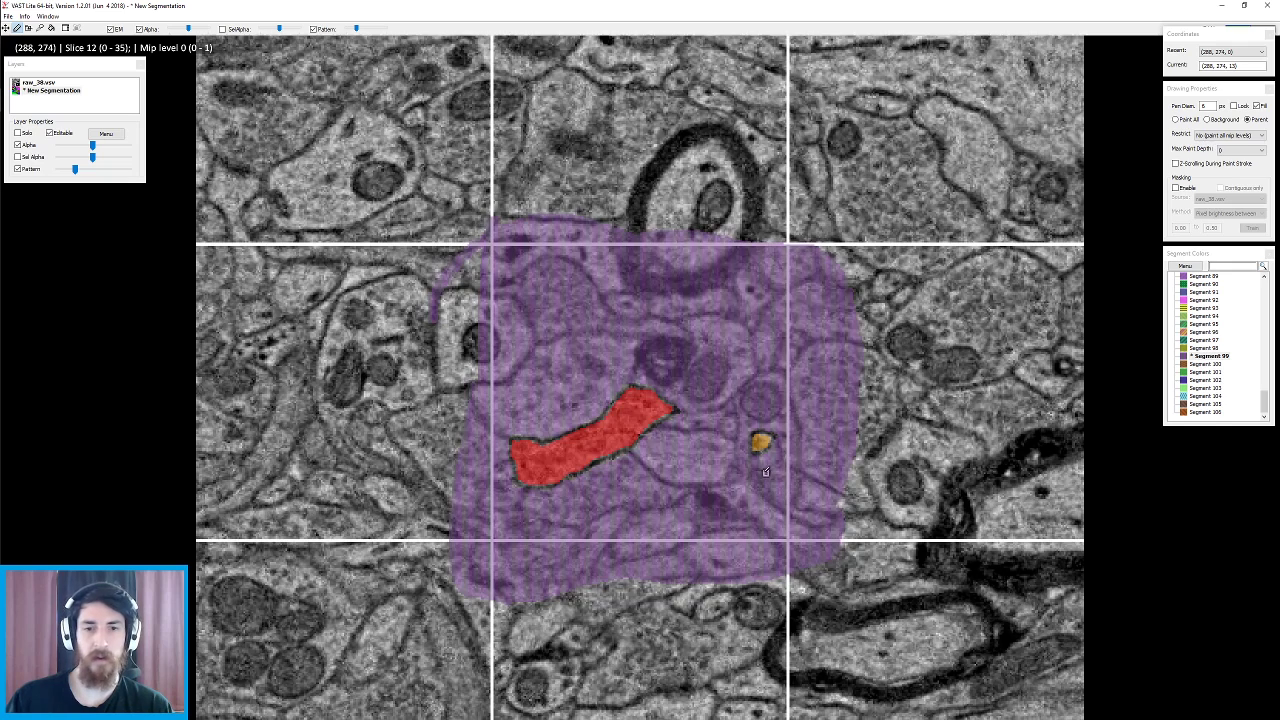
- Paint the outer surroundings of the traced profiles on slice 13 with Segment 99
key("d")
mouse_move(487, 224)
left_mouse_down()
mouse_move(462, 318)
mouse_move(514, 408)
mouse_move(526, 428)
mouse_move(598, 412)
mouse_move(640, 260)
mouse_move(448, 263)
left_mouse_up()
mouse_move(559, 299)
left_mouse_down()
mouse_move(850, 248)
mouse_move(540, 236)
left_mouse_up()
mouse_move(690, 250)
left_mouse_down()
mouse_move(729, 557)
mouse_move(745, 304)
left_mouse_up()
mouse_move(751, 368)
left_mouse_down()
mouse_move(765, 370)
mouse_move(840, 280)
left_mouse_up()
mouse_move(859, 369)
left_mouse_down()
mouse_move(776, 578)
mouse_move(774, 477)
mouse_move(808, 340)
mouse_move(778, 576)
left_mouse_up()
- Fill Segment 99 closely around the Segment 1 and Segment 2 profiles on slice 13, checking the boundaries against the raw image
left_click_drag(736, 397, 788, 451)
mouse_move(612, 353)
left_mouse_down()
mouse_move(693, 384)
mouse_move(670, 270)
left_mouse_up()
mouse_move(709, 397)
left_mouse_down()
mouse_move(515, 528)
mouse_move(701, 535)
left_mouse_up()
mouse_move(547, 523)
left_mouse_down()
mouse_move(467, 440)
mouse_move(498, 430)
mouse_move(472, 505)
mouse_move(494, 491)
mouse_move(490, 442)
mouse_move(504, 495)
mouse_move(522, 505)
mouse_move(588, 478)
mouse_move(698, 398)
left_mouse_up()
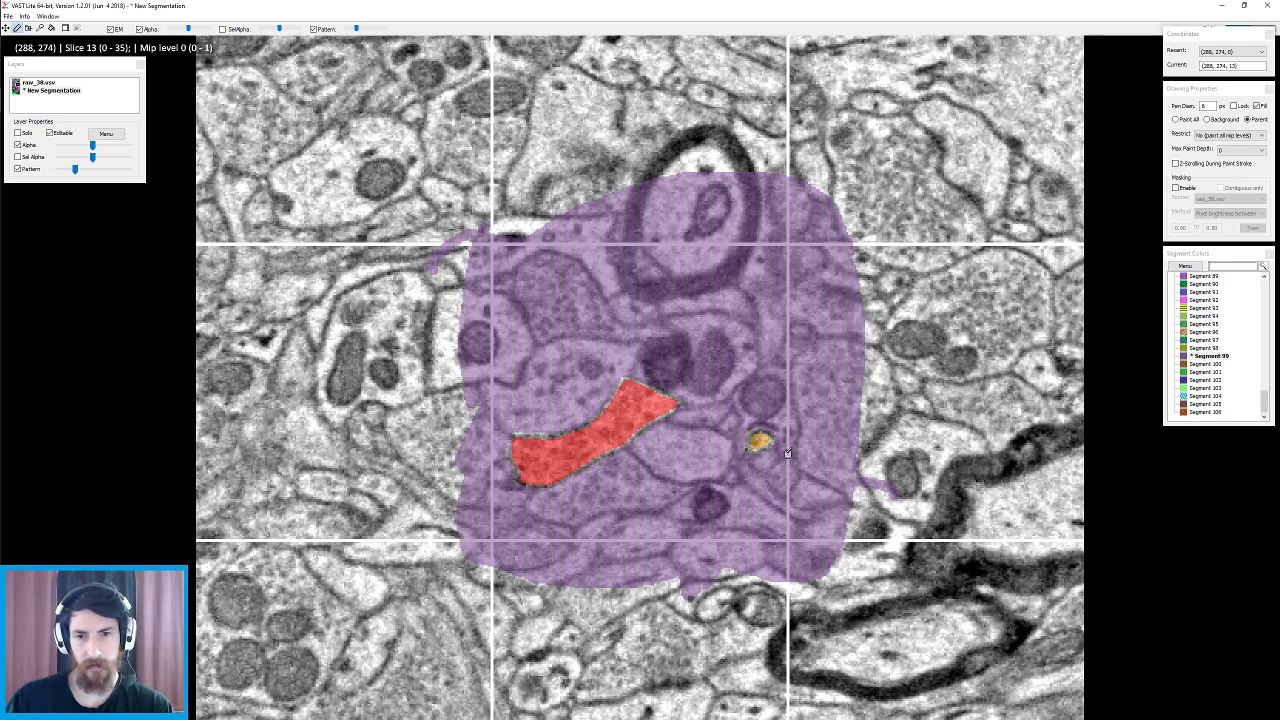
key("space")
key("space")
key("space")
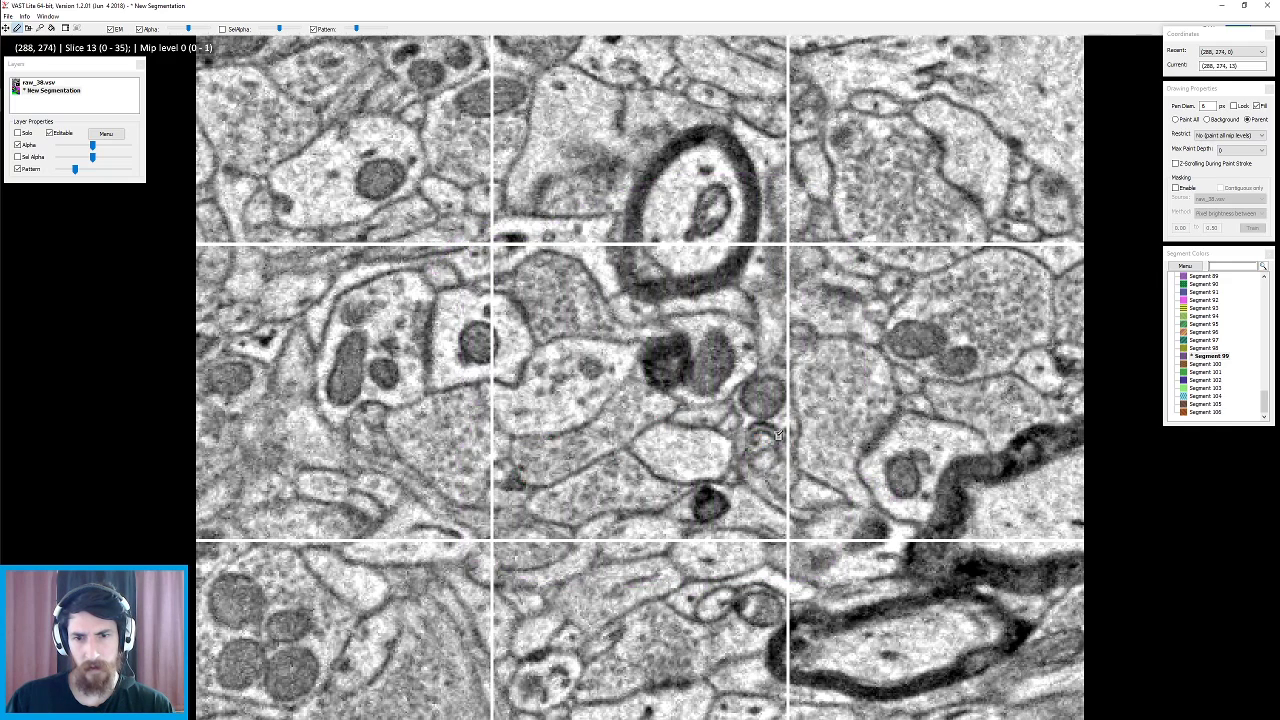
key("space")
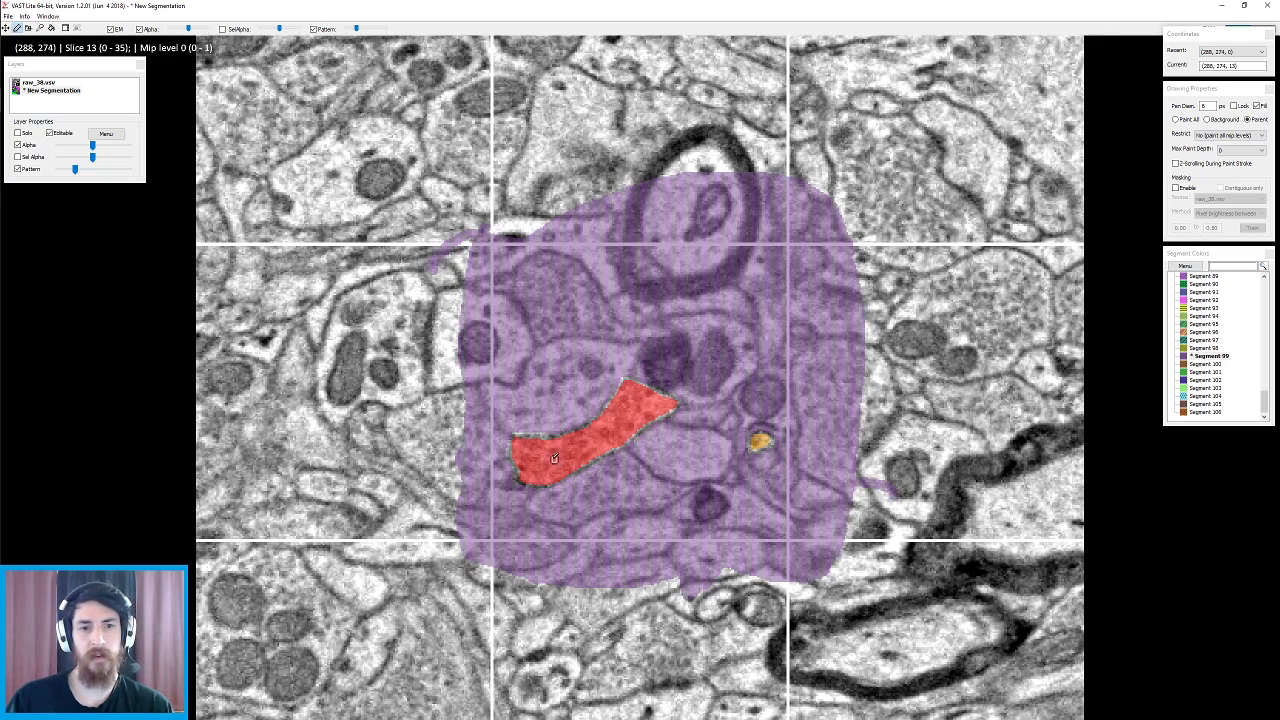
- Paint Segment 99 over the broad surroundings of the Segment 1 and Segment 2 profiles on slice 14
scroll(565, 383, "down", 1)
mouse_move(481, 212)
left_mouse_down()
mouse_move(499, 402)
mouse_move(620, 258)
mouse_move(465, 259)
left_mouse_up()
mouse_move(601, 299)
left_mouse_down()
mouse_move(815, 340)
mouse_move(743, 285)
mouse_move(688, 565)
mouse_move(720, 460)
mouse_move(725, 350)
mouse_move(811, 316)
mouse_move(813, 555)
mouse_move(707, 480)
mouse_move(792, 390)
mouse_move(787, 490)
mouse_move(798, 484)
mouse_move(784, 430)
mouse_move(748, 420)
mouse_move(720, 462)
left_mouse_up()
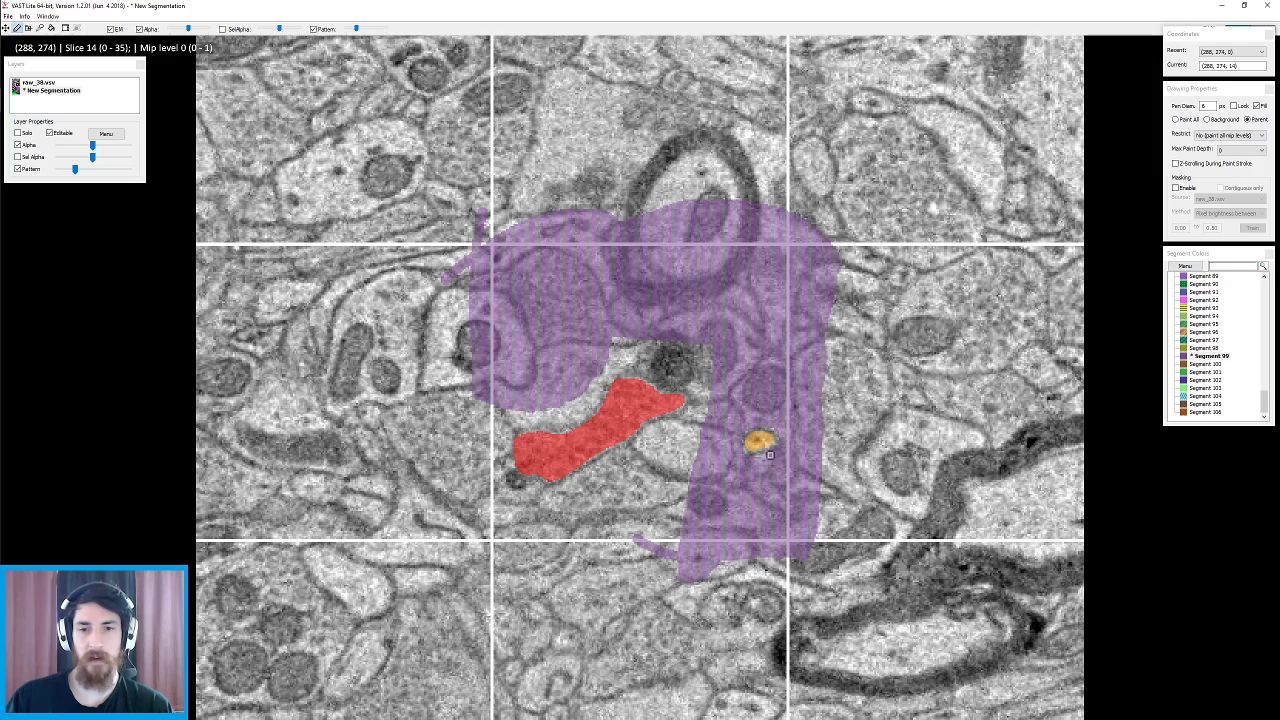
mouse_move(722, 404)
left_mouse_down()
mouse_move(498, 549)
mouse_move(697, 531)
left_mouse_up()
mouse_move(543, 510)
left_mouse_down()
mouse_move(491, 571)
mouse_move(475, 400)
mouse_move(511, 517)
mouse_move(509, 482)
mouse_move(653, 464)
left_mouse_up()
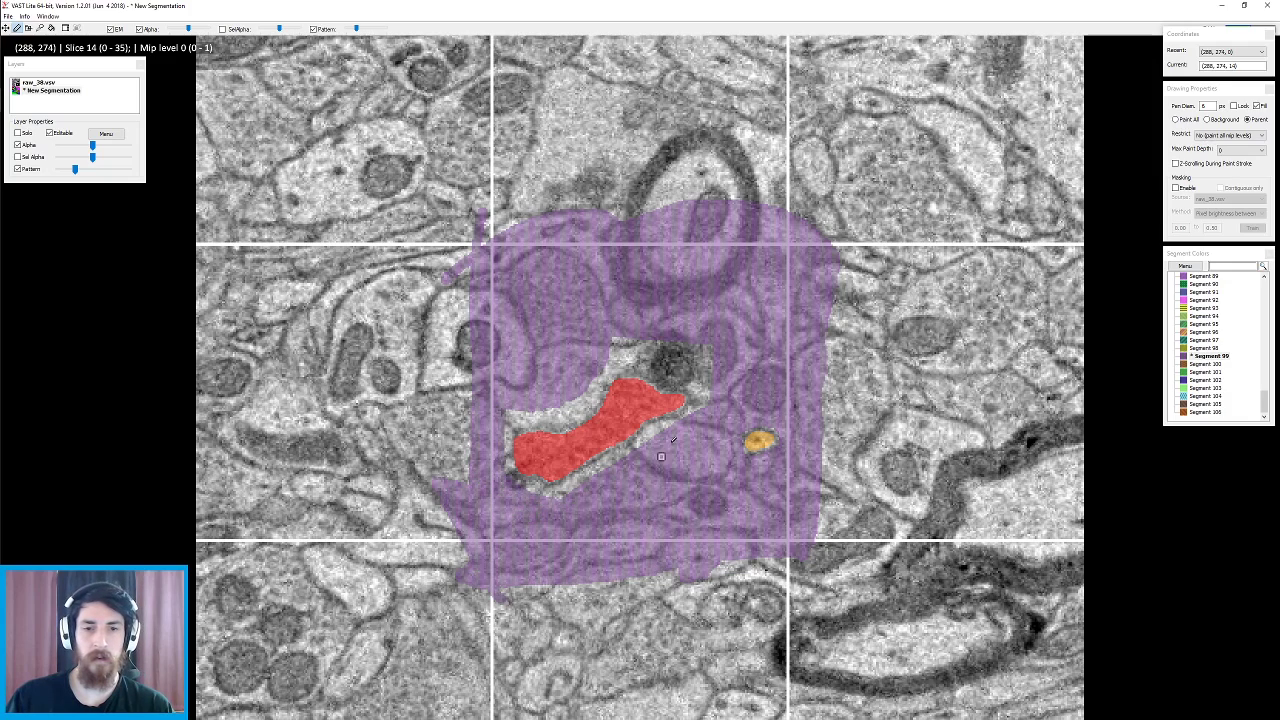
- Fill the remaining gaps around the Segment 1 profile on slice 14 with Segment 99, right up to its boundary
left_click_drag(596, 353, 738, 401)
mouse_move(687, 368)
left_mouse_down()
mouse_move(705, 396)
mouse_move(659, 346)
left_mouse_up()
mouse_move(504, 415)
left_mouse_down()
mouse_move(583, 411)
mouse_move(629, 373)
mouse_move(606, 372)
mouse_move(638, 370)
mouse_move(696, 400)
mouse_move(682, 426)
mouse_move(551, 500)
left_mouse_up()
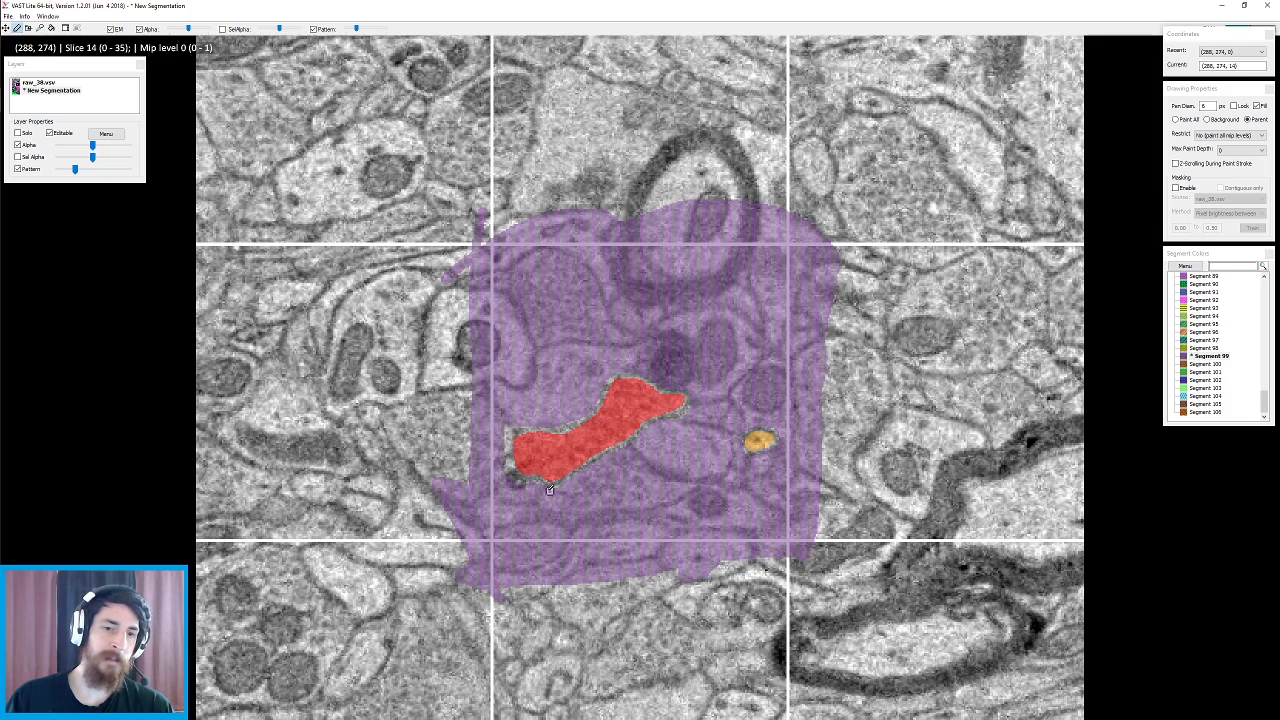
left_click_drag(504, 465, 504, 416)
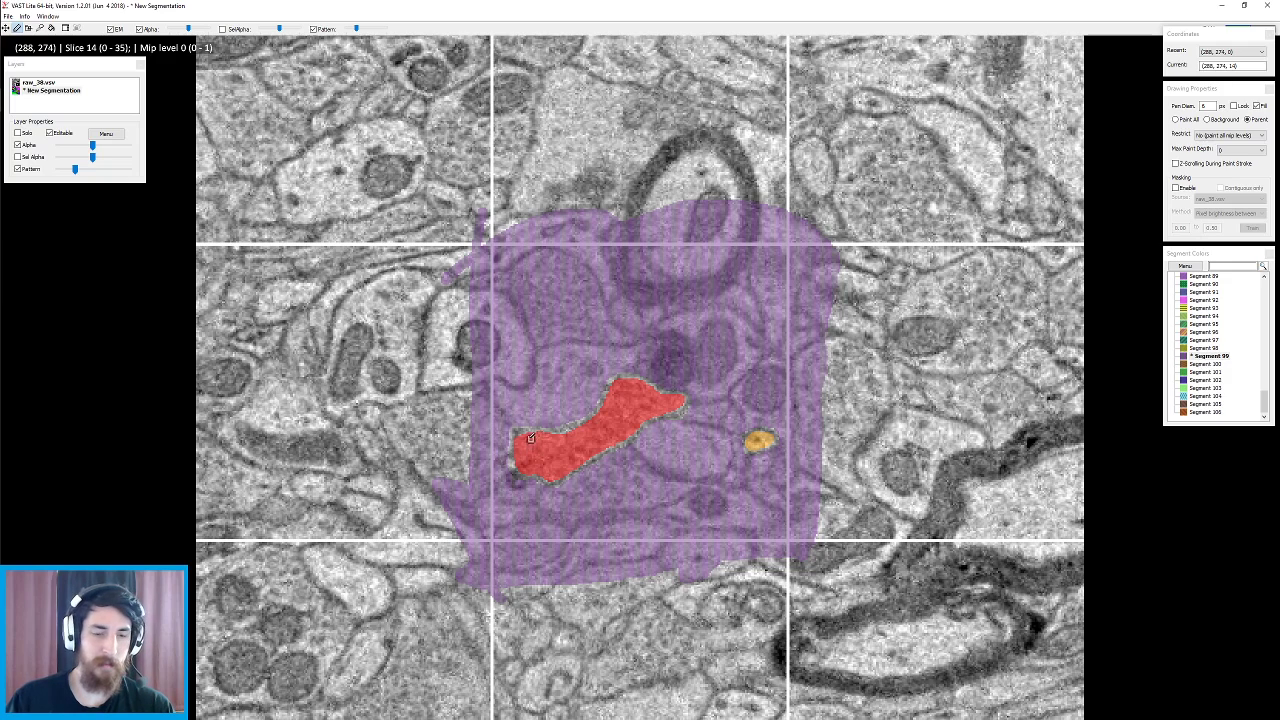
- Compare the Segment 1 boundary on slice 14 with the raw image and the adjacent slice, keeping Segment 99 as the active segment
key("space")
key("space")
left_click(525, 440, "shift")
key("space")
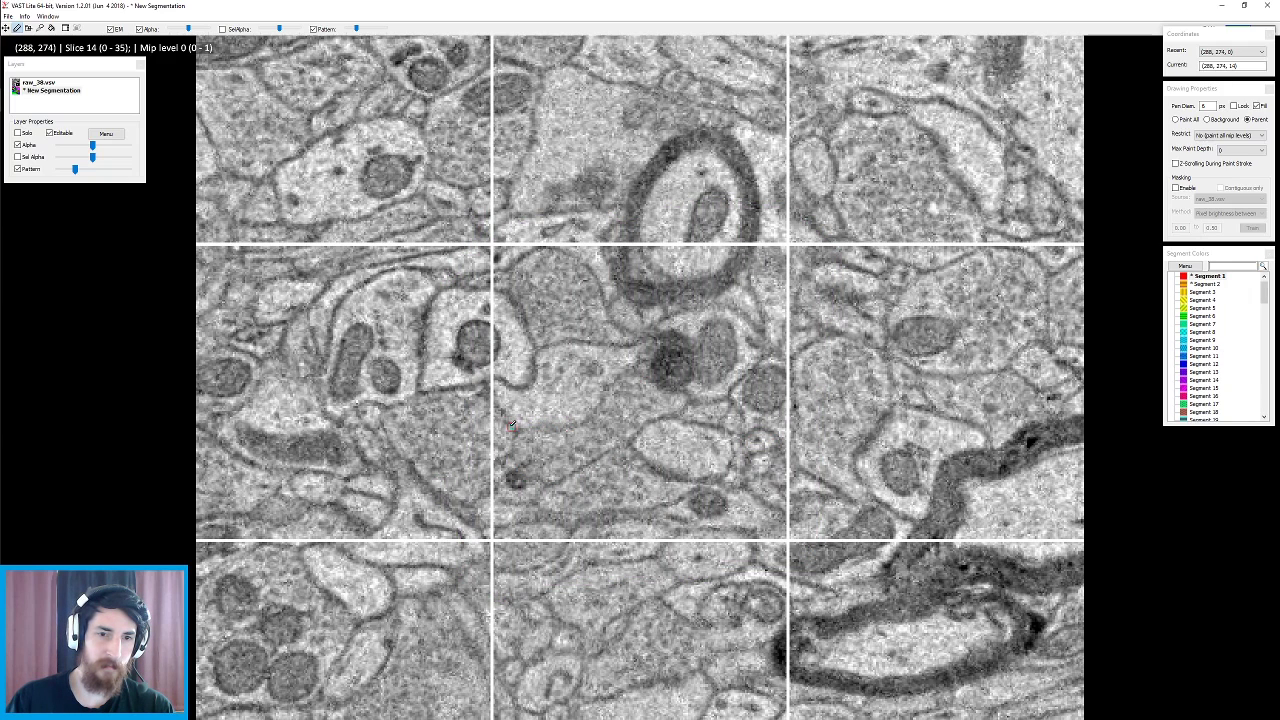
key("space")
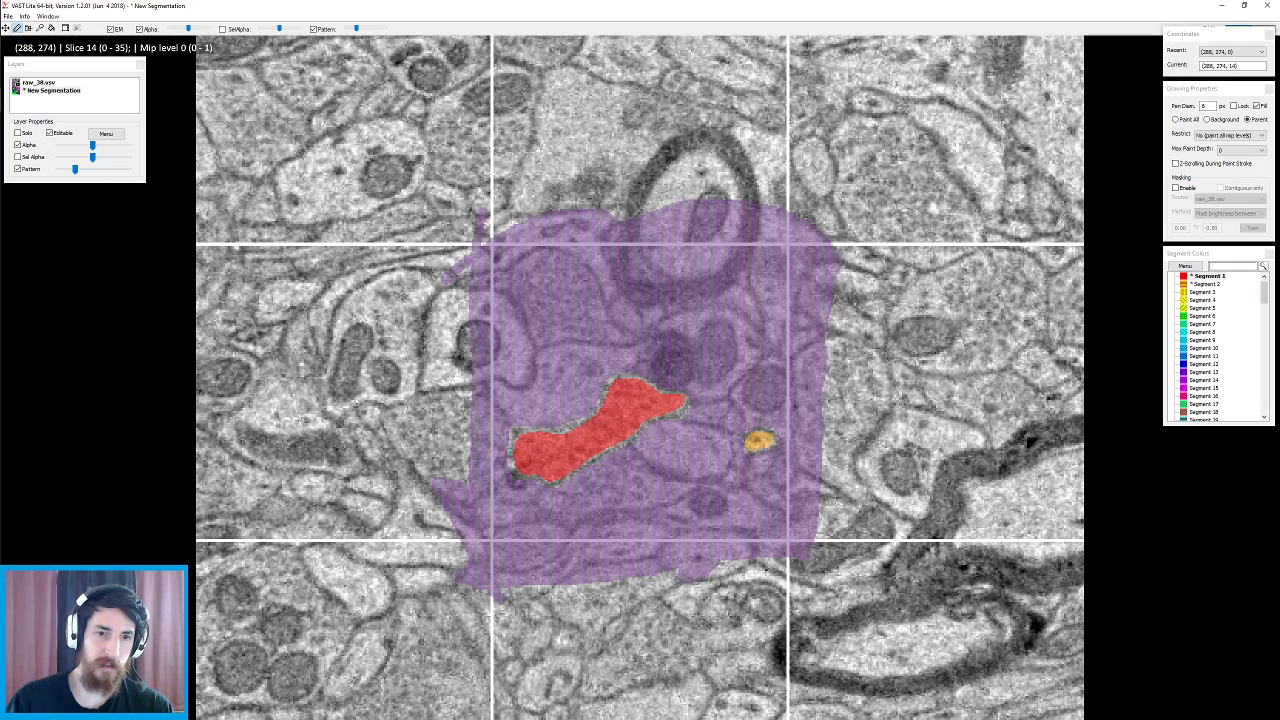
left_click(522, 400, "shift")
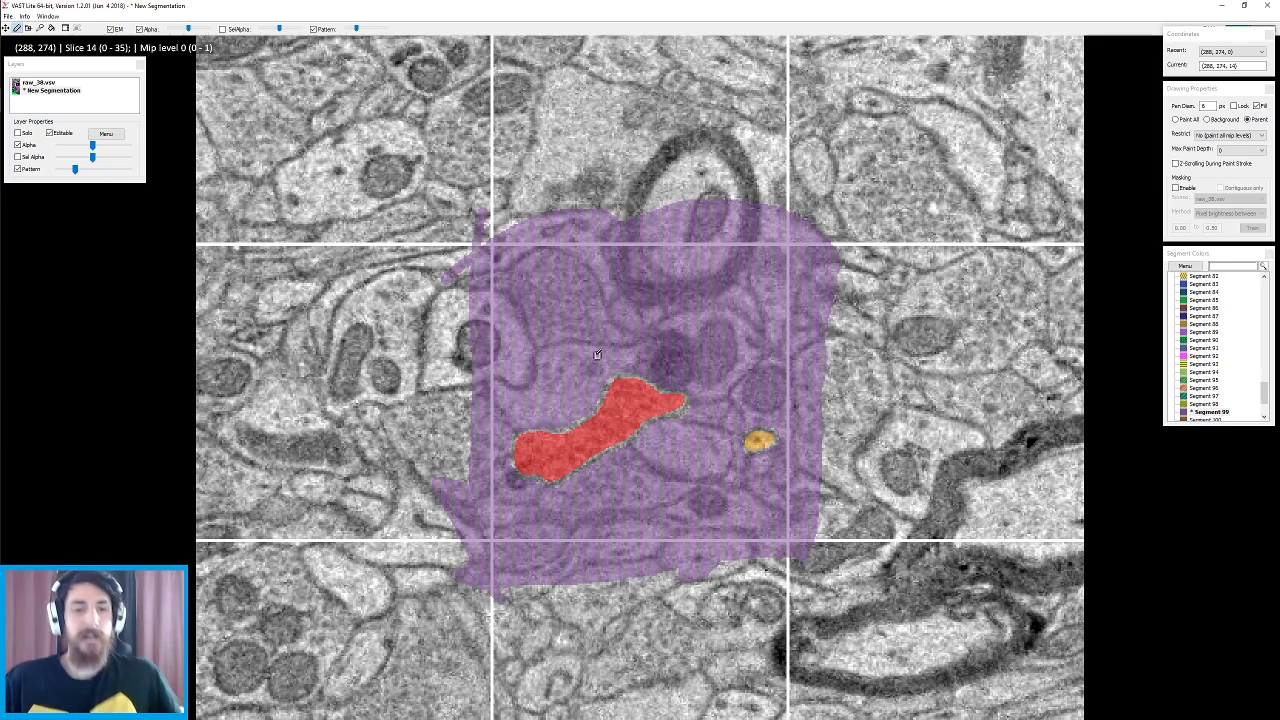
scroll(598, 354, "down", 1)
scroll(626, 330, "up", 1)
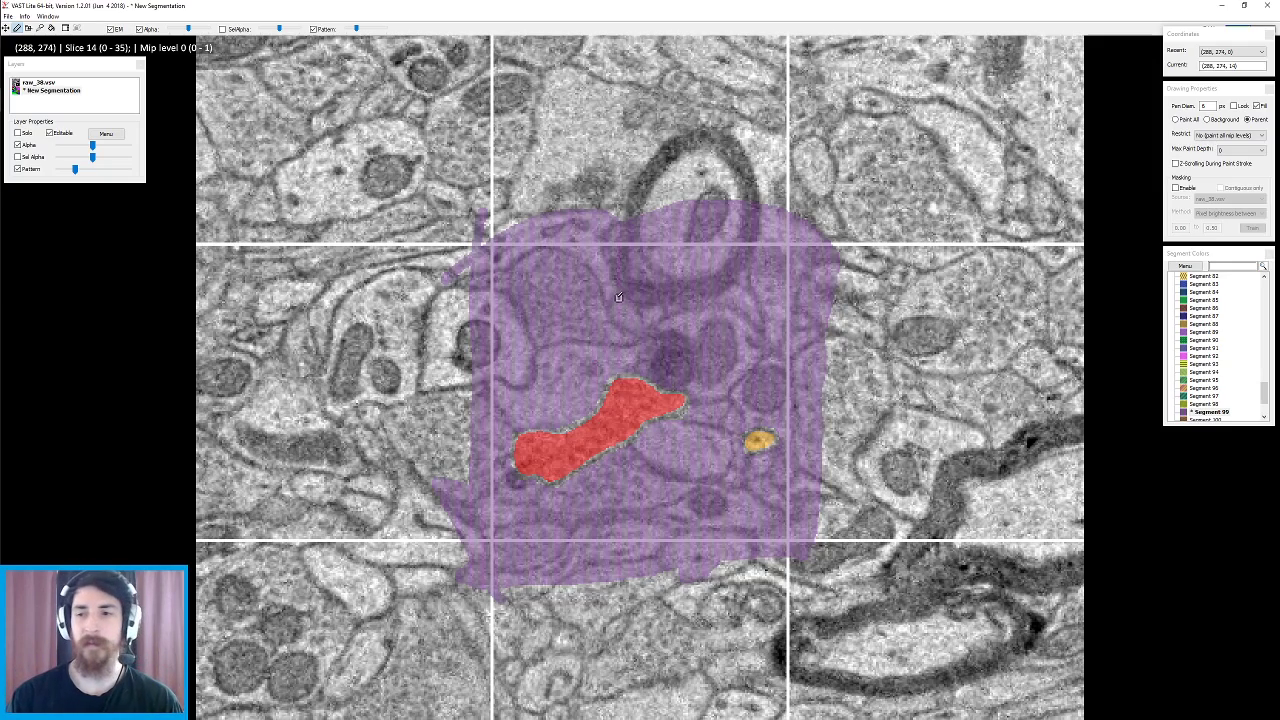
- Paint the outer surroundings of the traced profiles on slice 15 with Segment 99, including the myelinated axon above them
scroll(628, 330, "down", 1)
mouse_move(483, 236)
left_mouse_down()
mouse_move(496, 398)
mouse_move(600, 250)
mouse_move(484, 240)
left_mouse_up()
mouse_move(559, 250)
left_mouse_down()
mouse_move(465, 210)
mouse_move(470, 310)
left_mouse_up()
mouse_move(652, 293)
left_mouse_down()
mouse_move(790, 210)
mouse_move(700, 340)
left_mouse_up()
mouse_move(780, 282)
left_mouse_down()
mouse_move(860, 340)
mouse_move(731, 386)
mouse_move(606, 338)
mouse_move(445, 480)
mouse_move(668, 496)
mouse_move(805, 587)
mouse_move(366, 566)
mouse_move(448, 334)
left_mouse_up()
- Fill Segment 99 closely around the Segment 2 spot and the tapered tip of Segment 1 on slice 15
left_click_drag(728, 388, 712, 441)
left_click_drag(757, 365, 695, 530)
mouse_move(762, 495)
left_mouse_down()
mouse_move(843, 356)
mouse_move(803, 479)
left_mouse_up()
left_click_drag(821, 363, 777, 516)
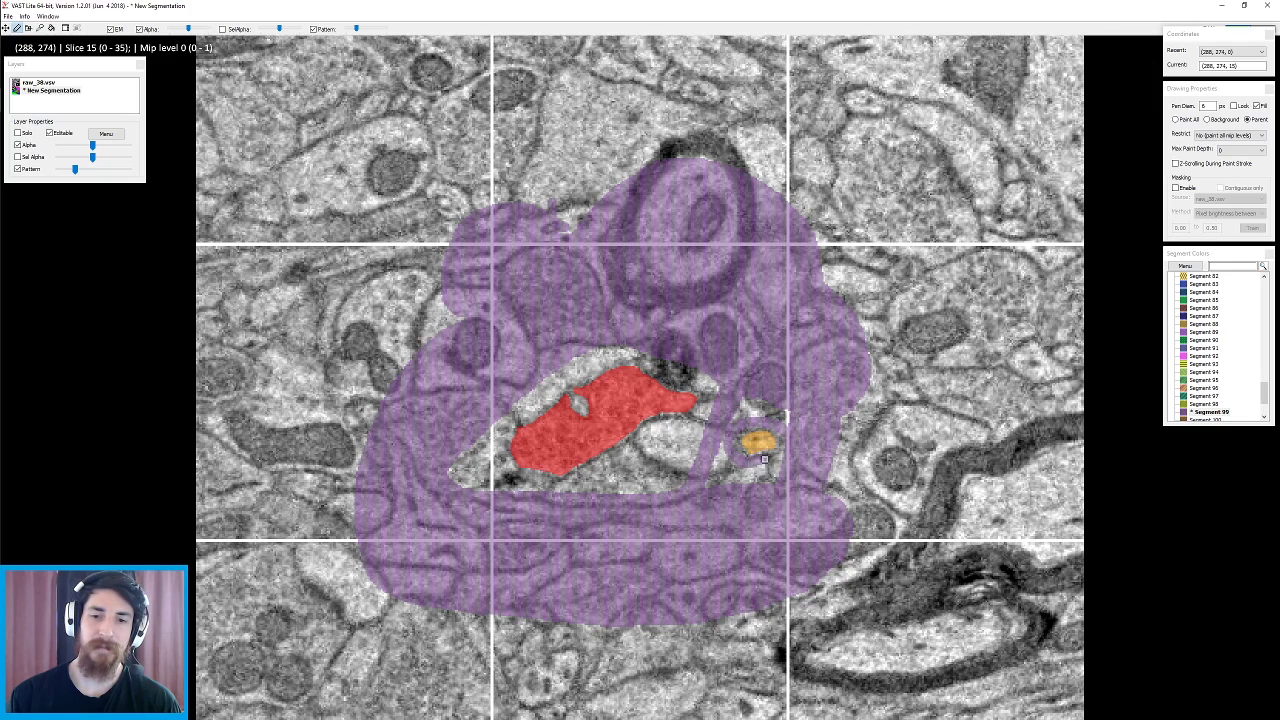
left_click_drag(782, 455, 775, 409)
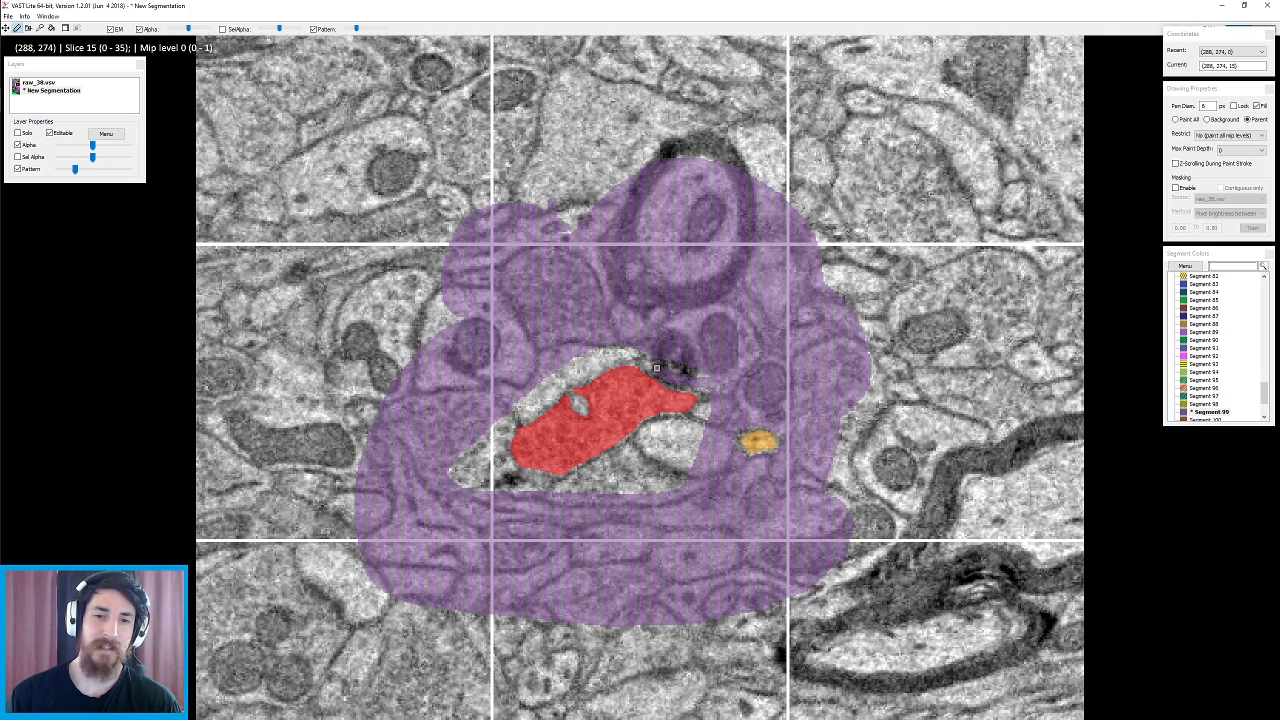
mouse_move(644, 360)
left_mouse_down()
mouse_move(618, 356)
mouse_move(512, 402)
mouse_move(470, 436)
mouse_move(522, 527)
mouse_move(510, 480)
mouse_move(586, 503)
mouse_move(719, 450)
left_mouse_up()
left_click_drag(712, 394, 682, 434)
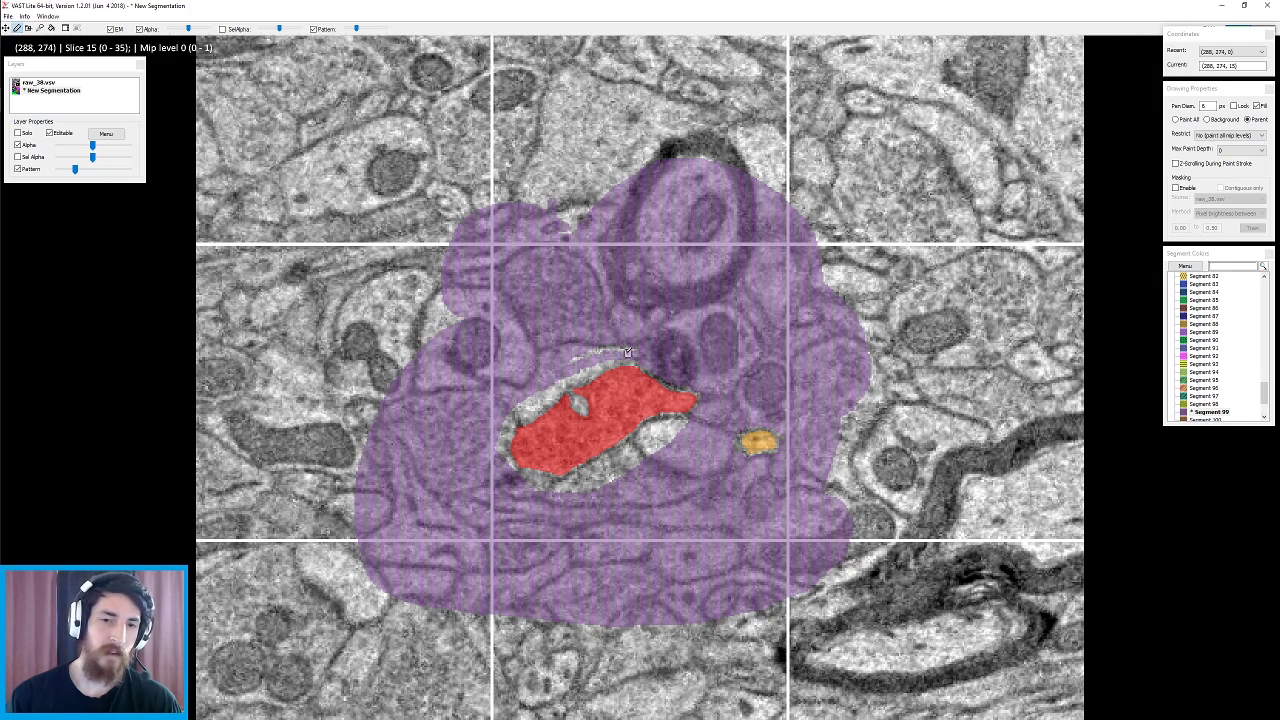
- Examine the upper membrane of the Segment 1 profile on slice 15 against the raw image and slice 14
scroll(625, 350, "up", 3)
scroll(632, 351, "down", 3)
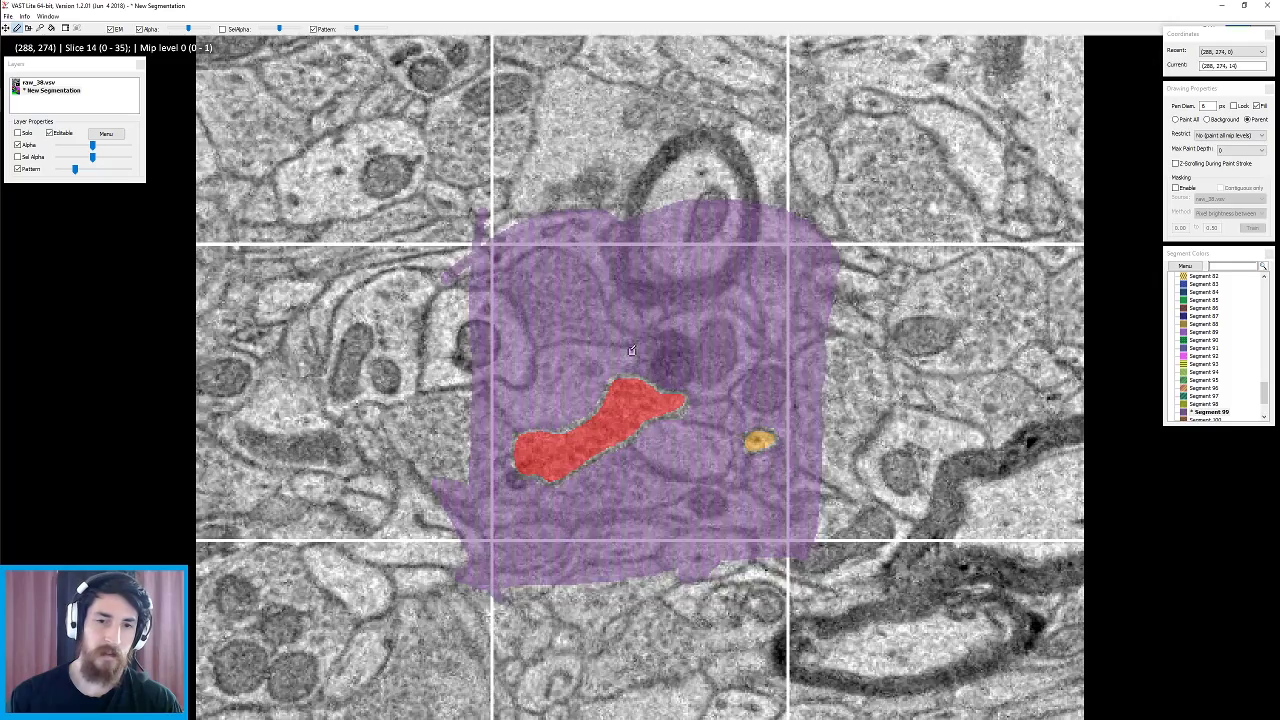
key("space")
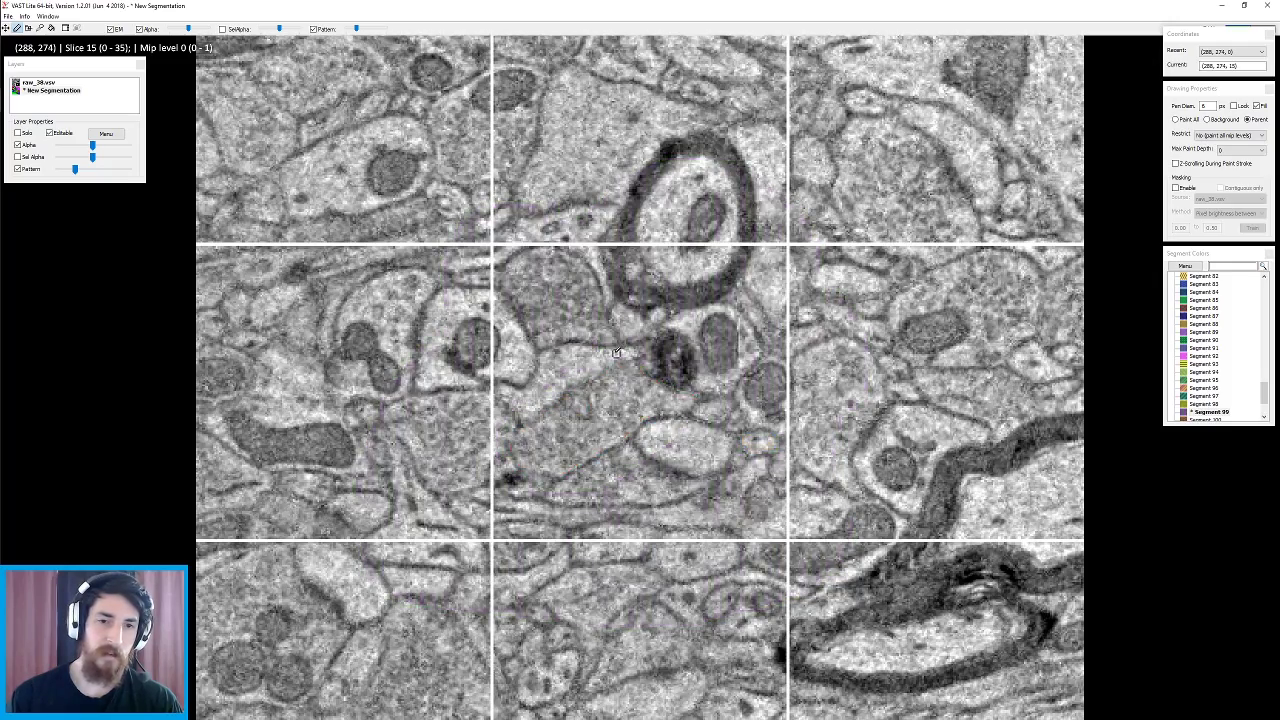
left_click(611, 392, "shift")
key("space")
key("space")
key("space")
key("space")
key("space")
key("space")
key("space")
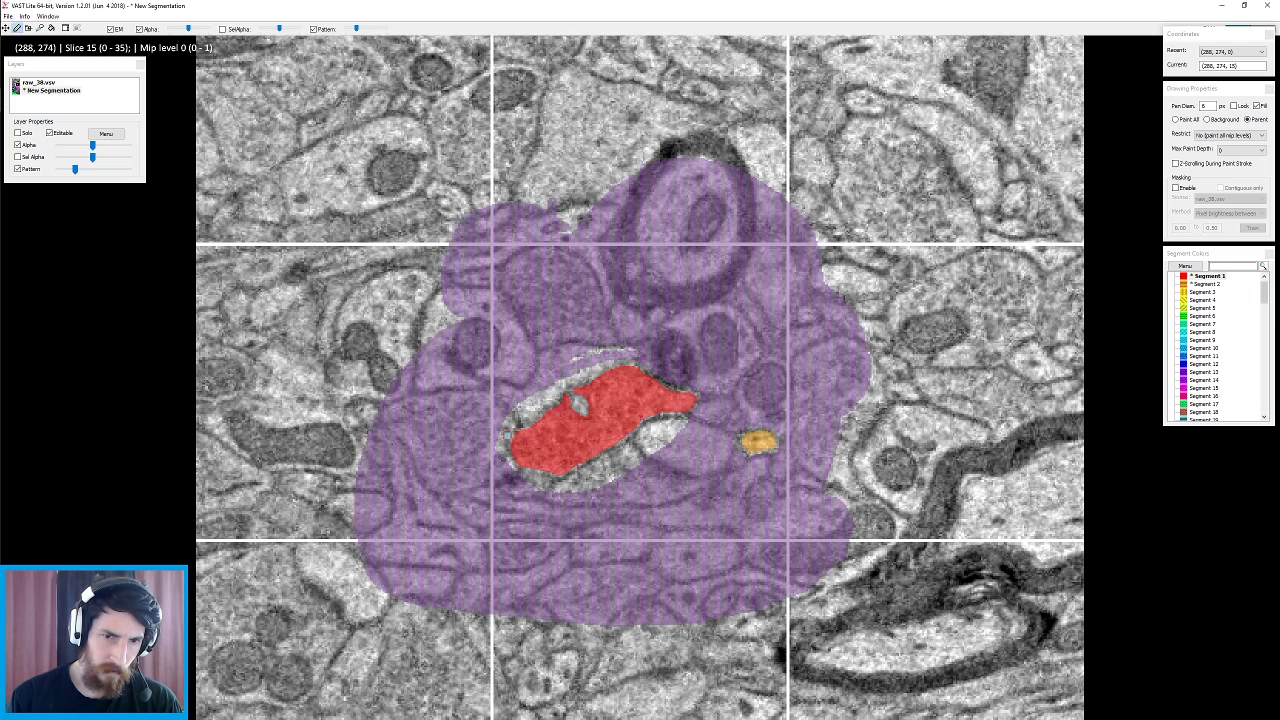
key("space")
key("space")
key("space")
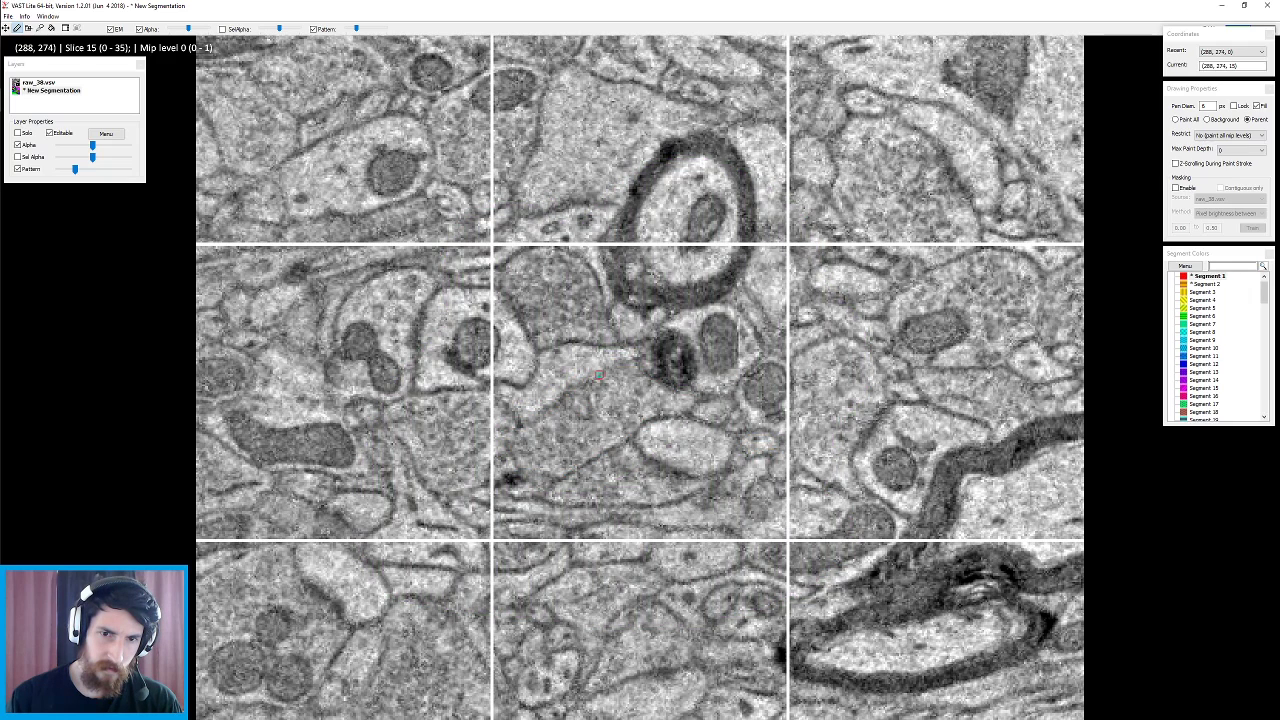
key("space")
- Reselect Segment 99 and fill the gaps along the upper and lower edges of Segment 1 on slice 15
left_click(674, 318, "shift")
left_click_drag(668, 343, 635, 322)
mouse_move(541, 371)
left_mouse_down()
mouse_move(478, 460)
mouse_move(550, 388)
mouse_move(624, 355)
left_mouse_up()
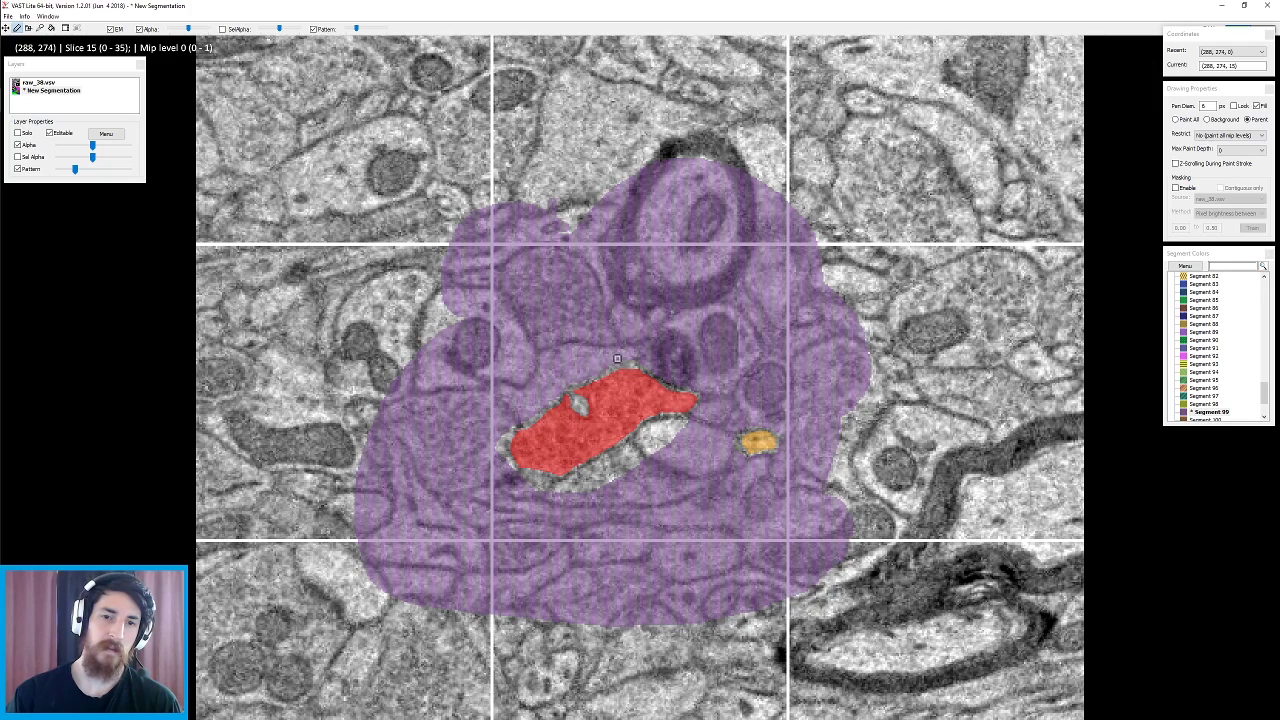
mouse_move(684, 421)
left_mouse_down()
mouse_move(563, 497)
mouse_move(512, 482)
mouse_move(545, 486)
mouse_move(498, 442)
left_mouse_up()
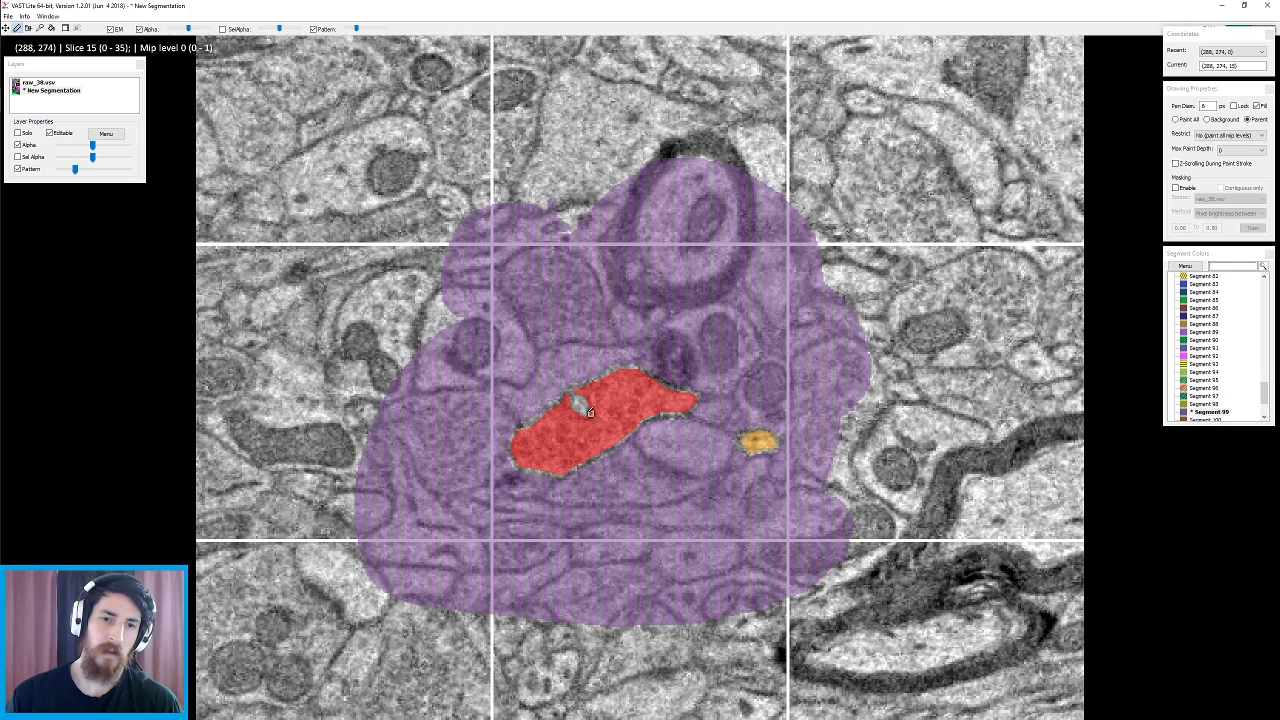
- Reduce the pen diameter to 2 px and fill the small hole inside Segment 1 on slice 15 with Segment 99
scroll(583, 402, "down", 4)
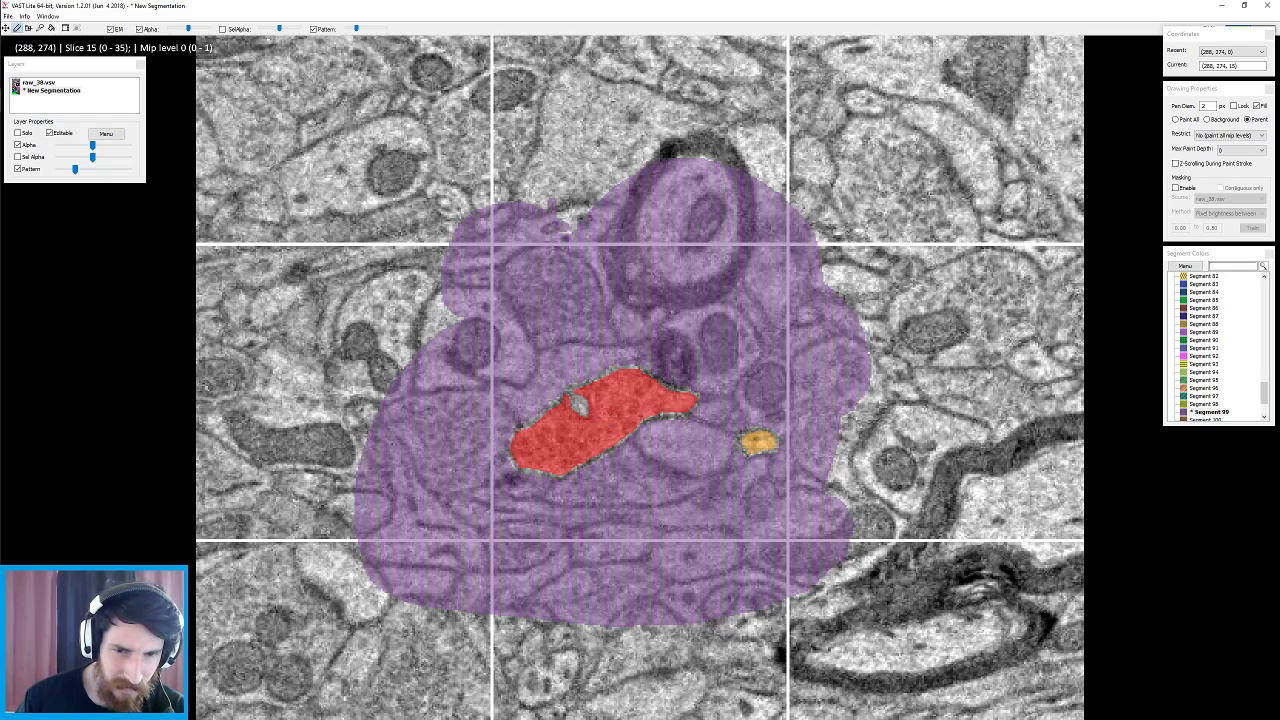
key("Down")
key("Up")
key("Down")
key("Up")
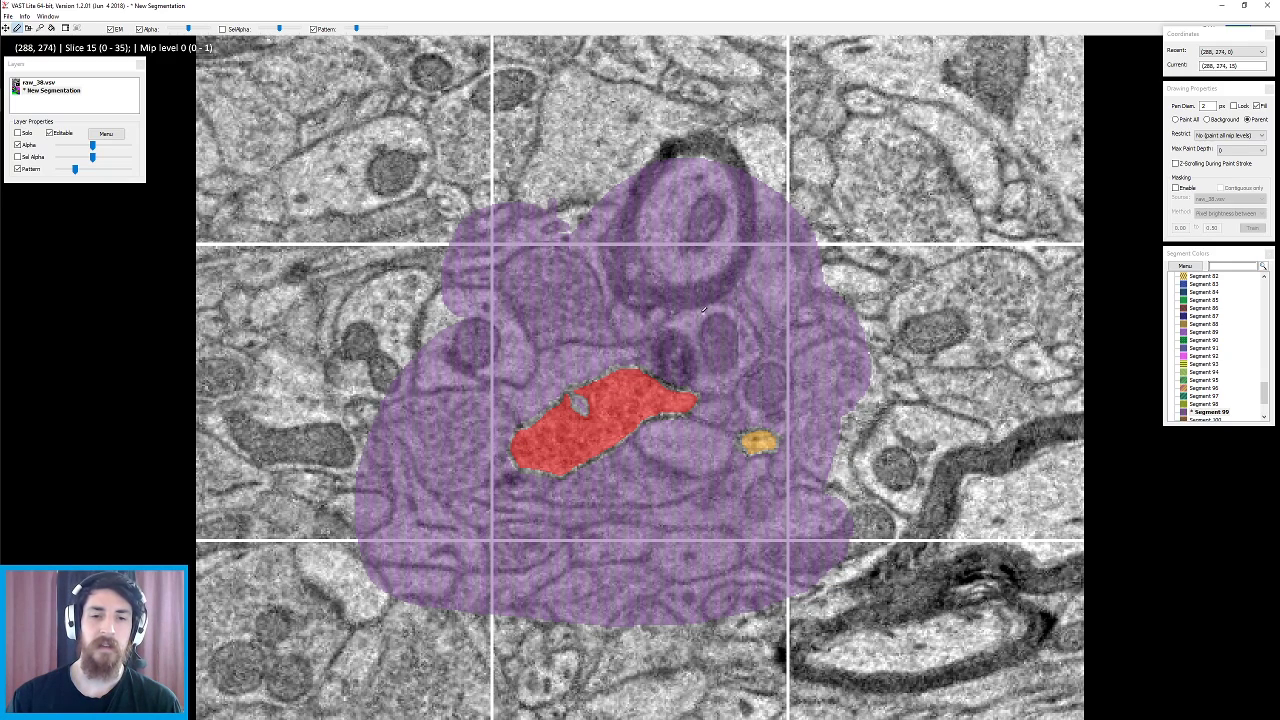
- Set the pen diameter to 6 px and paint the outer surroundings of the profiles on slice 16 with Segment 99
key("Down")
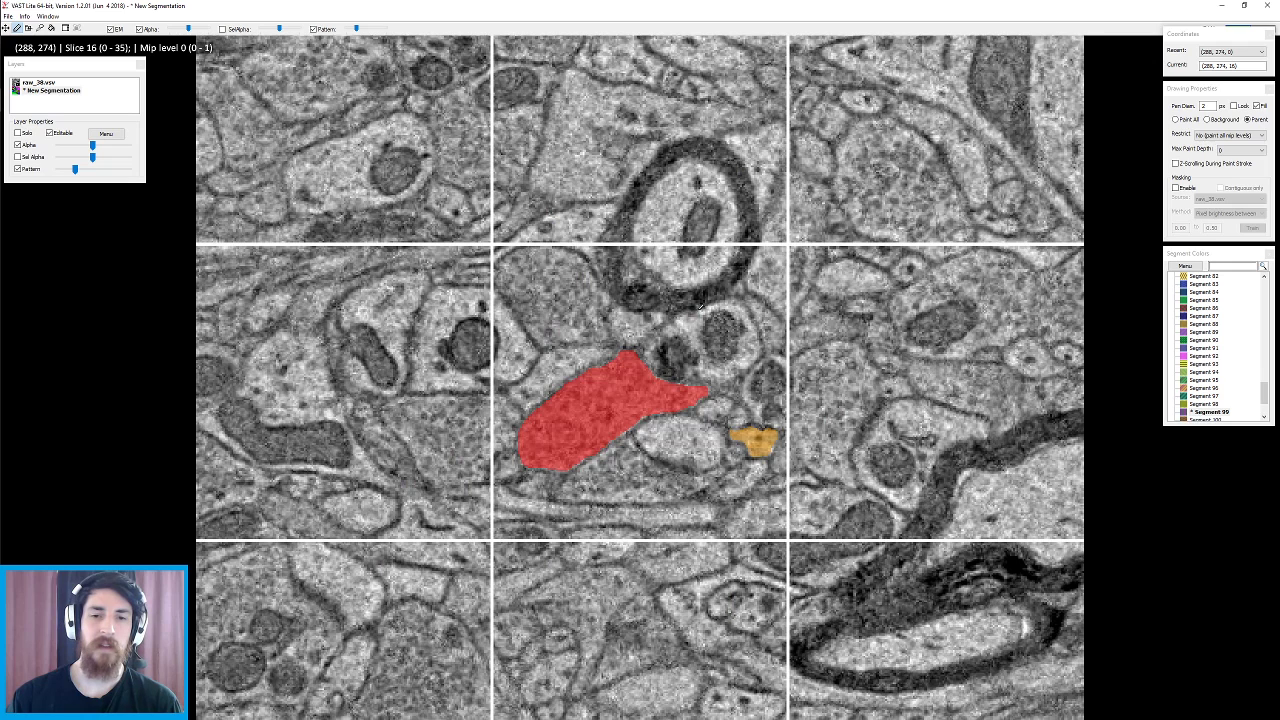
scroll(702, 304, "up", 2)
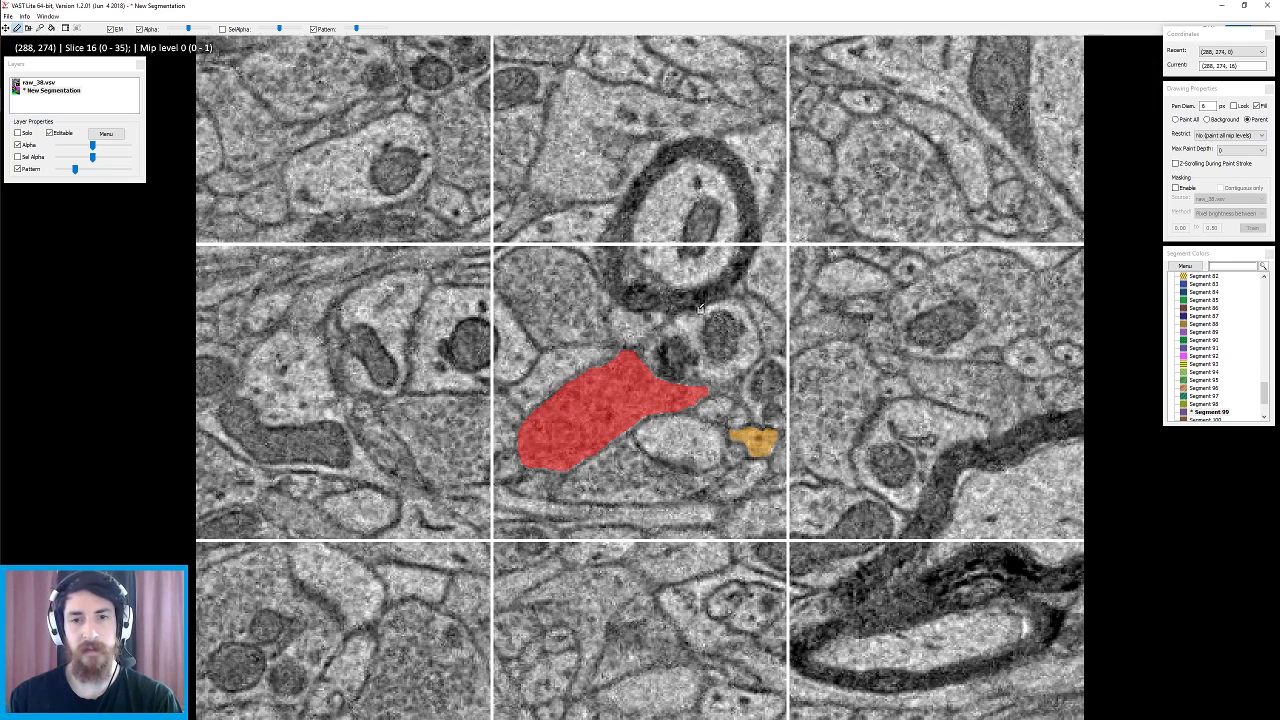
mouse_move(482, 212)
left_mouse_down()
mouse_move(466, 315)
mouse_move(630, 298)
mouse_move(490, 223)
left_mouse_up()
mouse_move(676, 272)
left_mouse_down()
mouse_move(628, 222)
mouse_move(547, 246)
mouse_move(676, 357)
mouse_move(815, 241)
left_mouse_up()
mouse_move(755, 346)
left_mouse_down()
mouse_move(684, 500)
mouse_move(830, 488)
mouse_move(793, 372)
mouse_move(766, 620)
left_mouse_up()
mouse_move(813, 480)
left_mouse_down()
mouse_move(731, 450)
mouse_move(780, 408)
mouse_move(734, 389)
mouse_move(707, 469)
mouse_move(760, 505)
mouse_move(780, 468)
mouse_move(680, 460)
mouse_move(697, 590)
mouse_move(743, 545)
left_mouse_up()
mouse_move(541, 546)
left_mouse_down()
mouse_move(490, 350)
mouse_move(568, 621)
left_mouse_up()
- Fill Segment 99 closely around the Segment 1 and Segment 2 profiles on slice 16, comparing with the adjacent slice
mouse_move(504, 497)
left_mouse_down()
mouse_move(673, 472)
mouse_move(708, 418)
mouse_move(649, 301)
mouse_move(698, 339)
mouse_move(592, 335)
mouse_move(519, 387)
mouse_move(503, 458)
mouse_move(520, 497)
mouse_move(712, 412)
mouse_move(700, 414)
mouse_move(718, 396)
mouse_move(677, 338)
left_mouse_up()
mouse_move(714, 382)
left_mouse_down()
mouse_move(668, 370)
mouse_move(639, 328)
mouse_move(650, 350)
mouse_move(580, 333)
mouse_move(615, 340)
mouse_move(464, 426)
mouse_move(588, 356)
mouse_move(506, 428)
mouse_move(503, 459)
left_mouse_up()
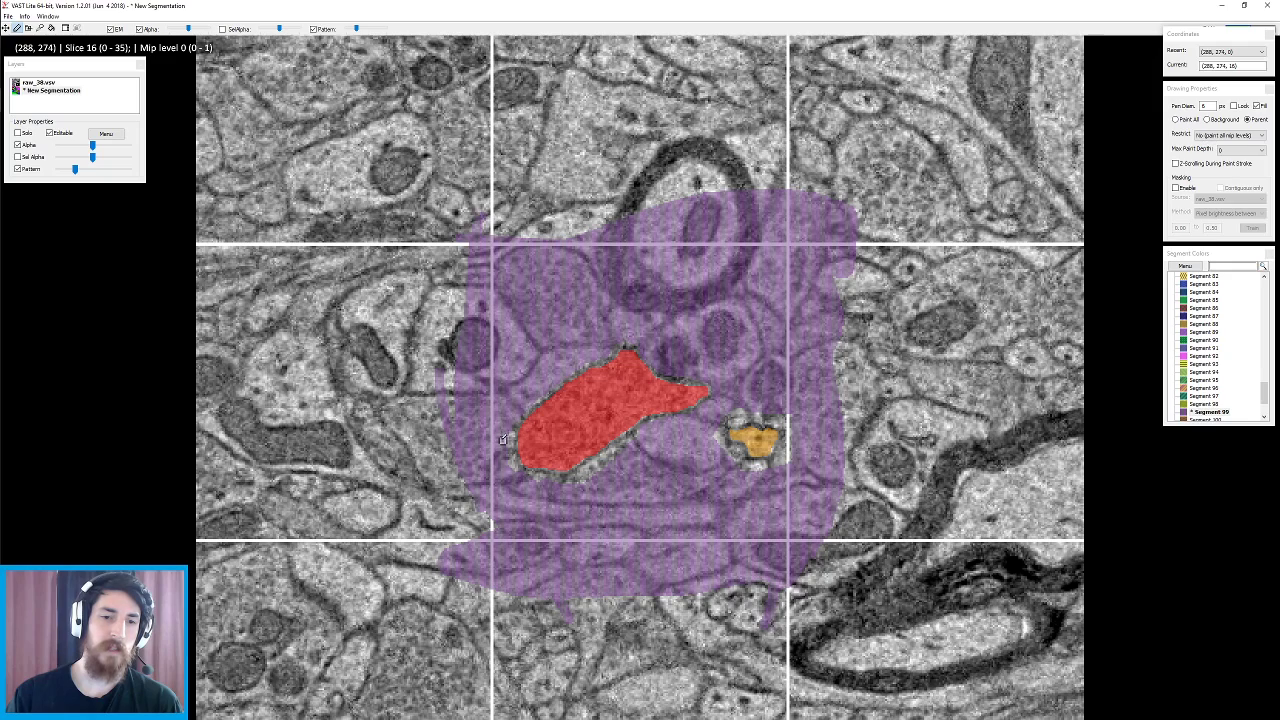
left_click_drag(517, 415, 508, 464)
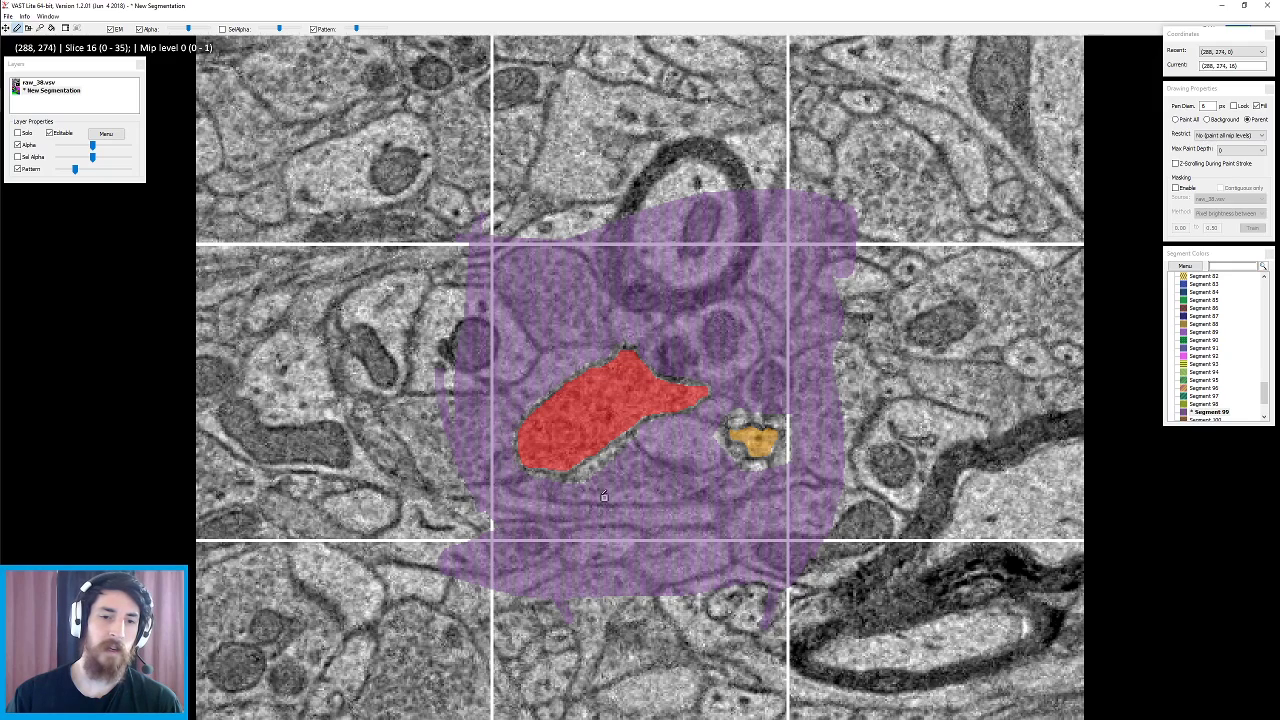
left_click_drag(639, 433, 568, 482)
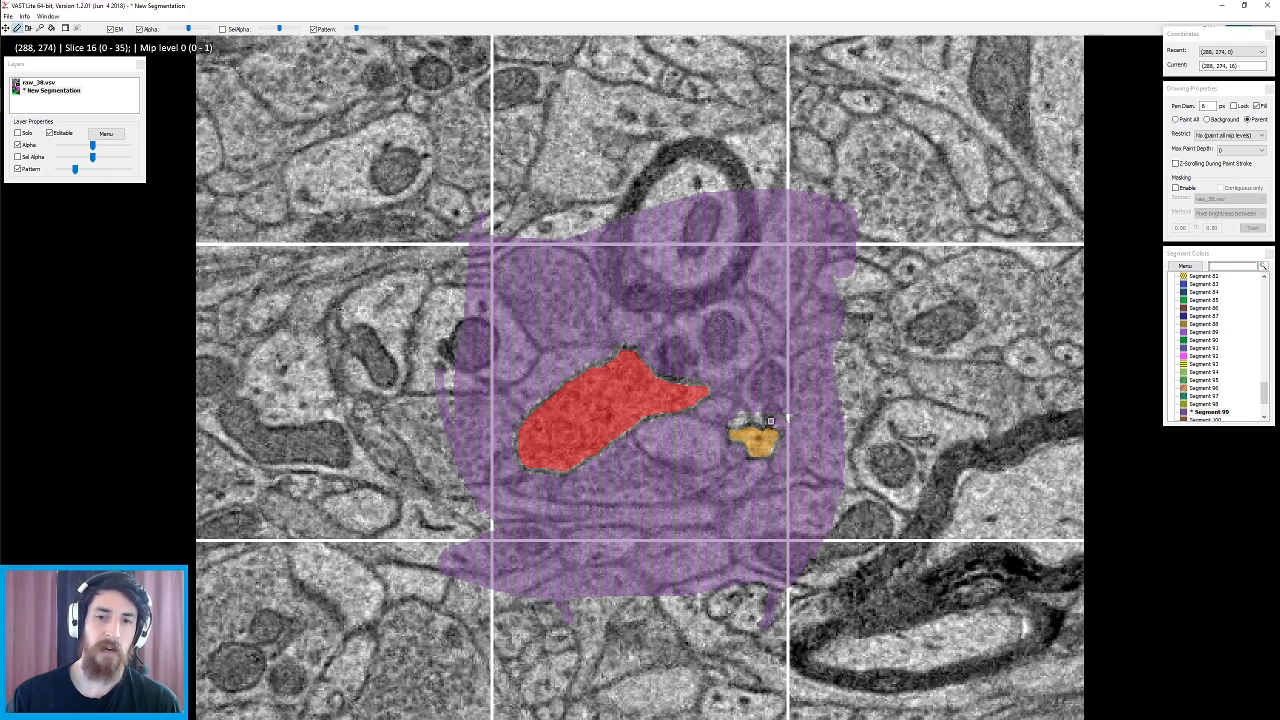
key("Down")
key("Up")
key("Down")
key("Up")
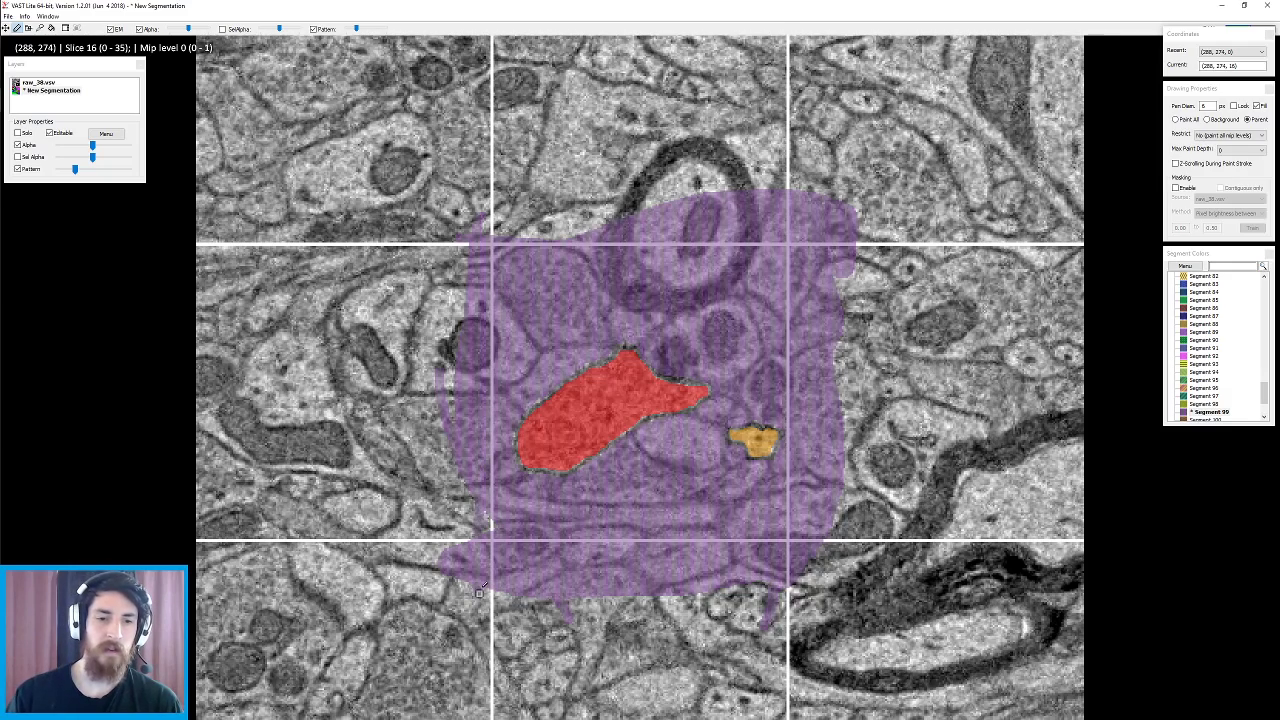
- Paint Segment 99 over the surroundings on slice 17, right up to the Segment 1 and Segment 2 boundaries
key("Down")
mouse_move(494, 258)
left_mouse_down()
mouse_move(460, 380)
mouse_move(522, 222)
mouse_move(600, 292)
mouse_move(847, 228)
mouse_move(535, 347)
mouse_move(446, 580)
mouse_move(501, 518)
mouse_move(553, 578)
mouse_move(479, 506)
mouse_move(732, 582)
mouse_move(575, 576)
mouse_move(799, 474)
mouse_move(665, 461)
mouse_move(639, 508)
mouse_move(714, 496)
left_mouse_up()
mouse_move(802, 468)
left_mouse_down()
mouse_move(727, 344)
mouse_move(835, 324)
mouse_move(799, 323)
mouse_move(812, 385)
mouse_move(769, 392)
mouse_move(793, 466)
mouse_move(776, 470)
left_mouse_up()
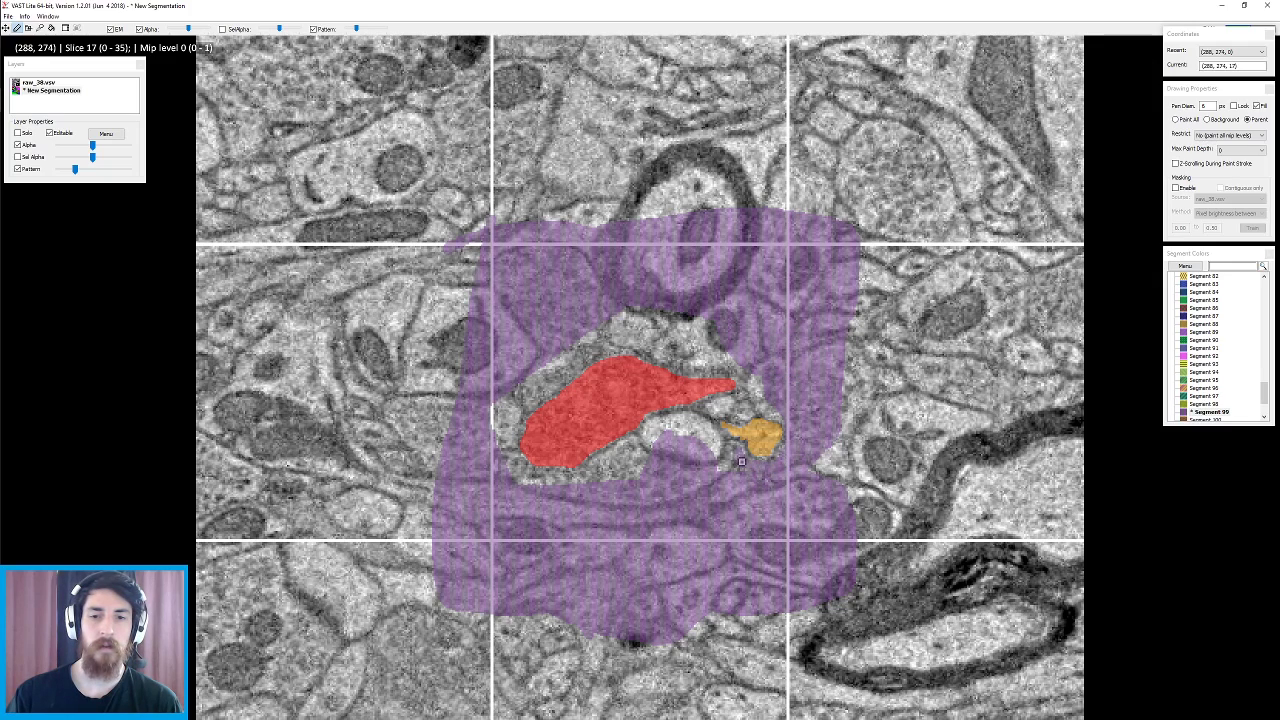
mouse_move(730, 449)
left_mouse_down()
mouse_move(712, 446)
mouse_move(702, 420)
mouse_move(630, 465)
mouse_move(754, 391)
mouse_move(729, 403)
mouse_move(778, 408)
left_mouse_up()
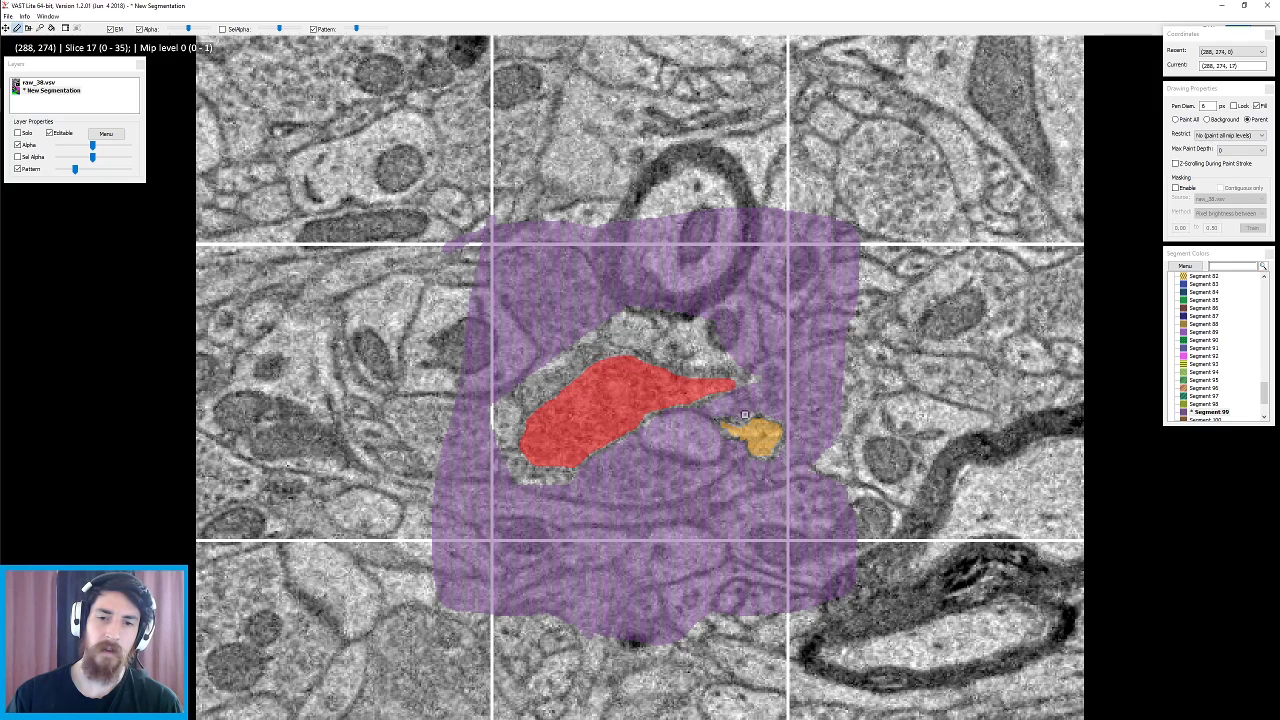
mouse_move(737, 361)
left_mouse_down()
mouse_move(692, 365)
mouse_move(625, 318)
mouse_move(635, 344)
mouse_move(538, 380)
mouse_move(512, 414)
mouse_move(498, 462)
mouse_move(562, 478)
mouse_move(528, 488)
mouse_move(512, 466)
left_mouse_up()
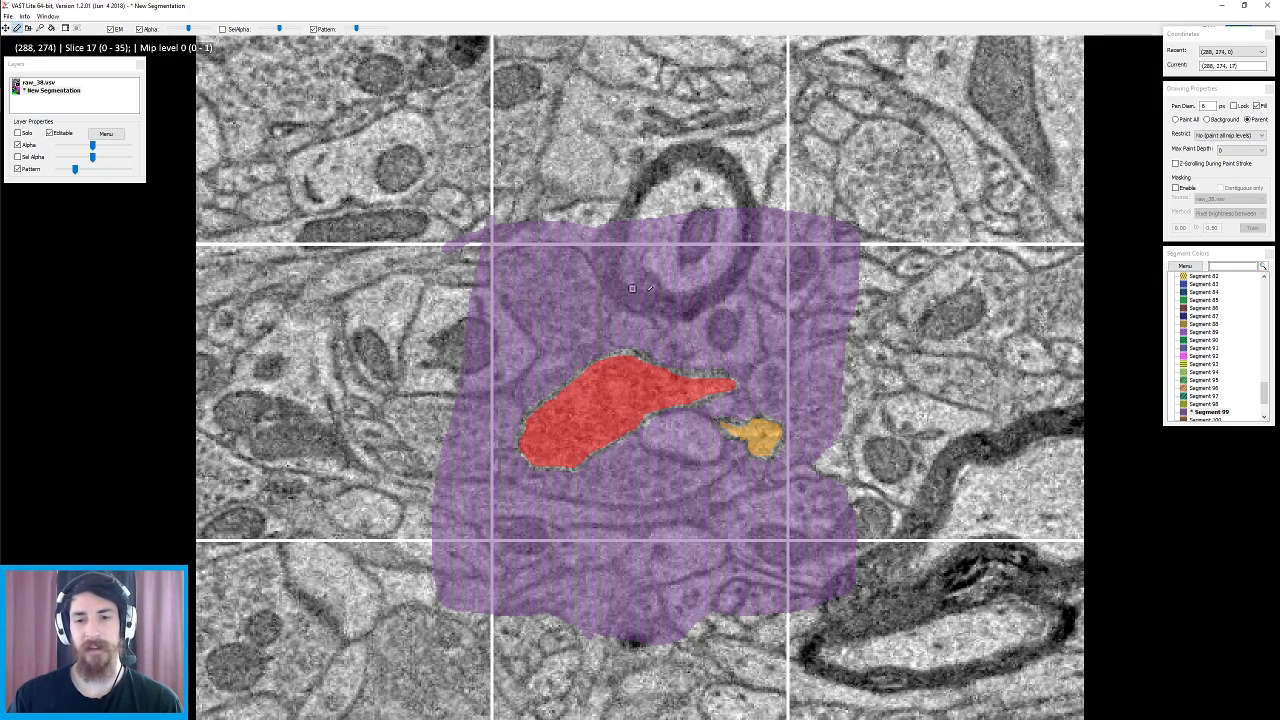
- Outline a broad region on slice 18 and fill it with Segment 99 inward to the outer edges of the Segment 1 and 2 pieces
left_click_drag(840, 370, 790, 576)
key("Down")
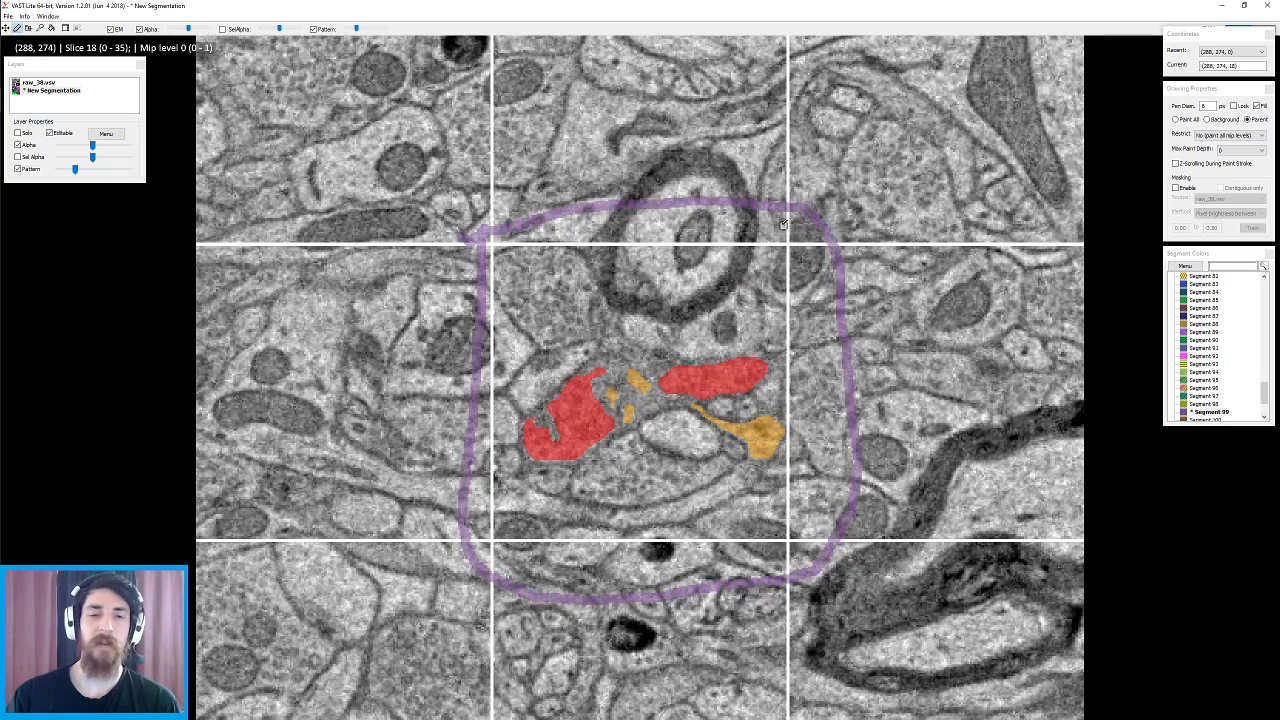
mouse_move(657, 195)
left_mouse_down()
mouse_move(636, 220)
mouse_move(555, 203)
left_mouse_up()
left_click_drag(493, 319, 832, 215)
mouse_move(789, 311)
left_mouse_down()
mouse_move(883, 541)
mouse_move(834, 234)
left_mouse_up()
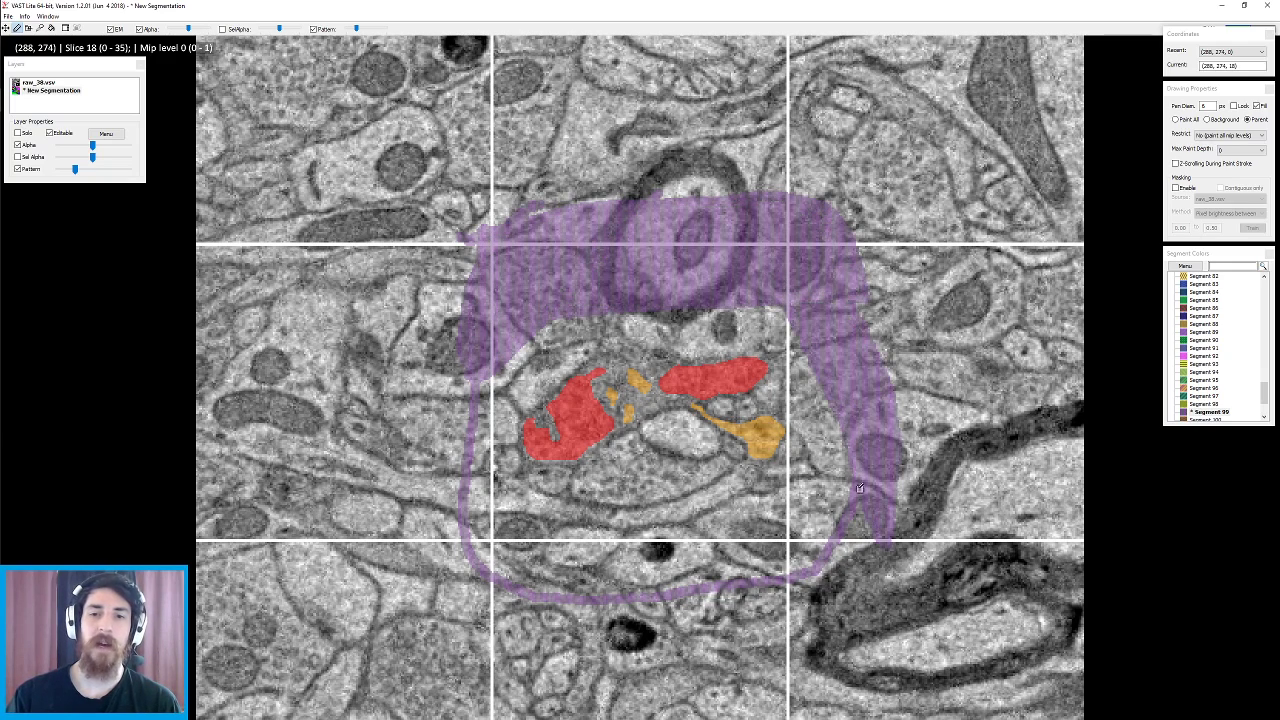
mouse_move(488, 344)
left_mouse_down()
mouse_move(422, 490)
mouse_move(485, 575)
left_mouse_up()
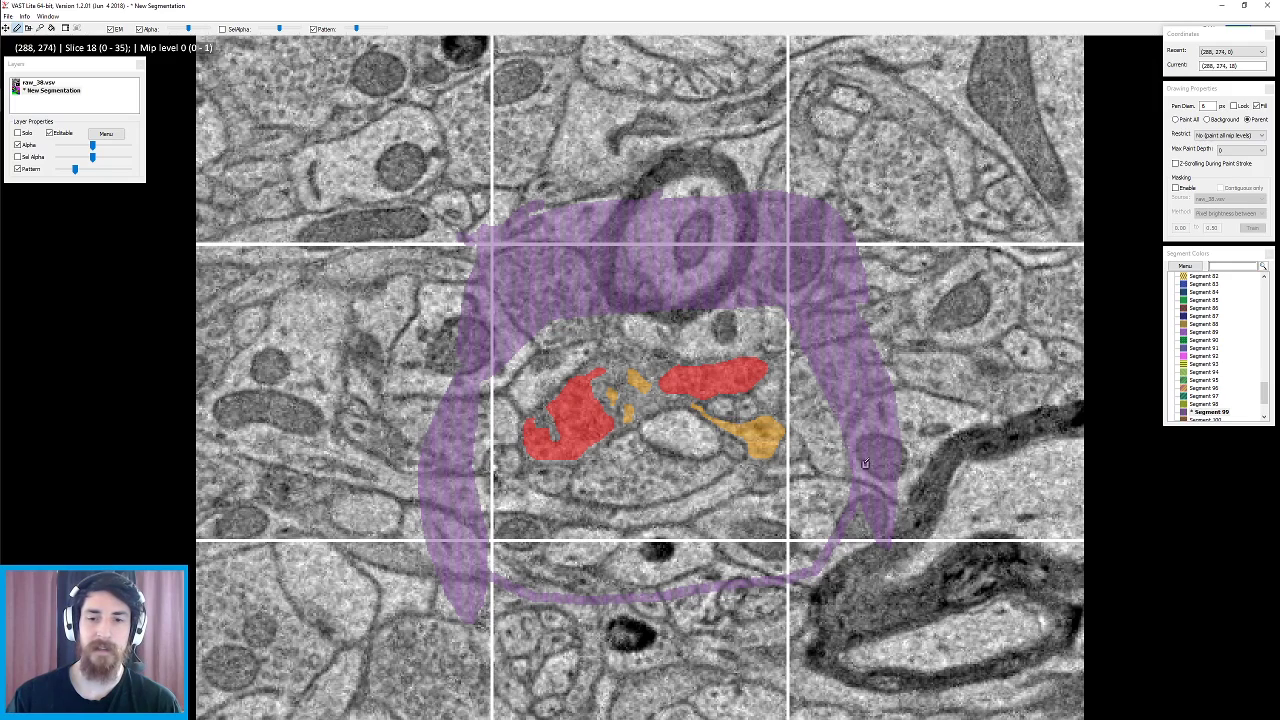
mouse_move(875, 497)
left_mouse_down()
mouse_move(500, 538)
mouse_move(760, 512)
mouse_move(615, 505)
mouse_move(757, 531)
mouse_move(875, 435)
mouse_move(865, 449)
mouse_move(811, 375)
mouse_move(640, 320)
mouse_move(459, 418)
mouse_move(499, 480)
mouse_move(480, 442)
mouse_move(630, 510)
mouse_move(698, 430)
mouse_move(688, 468)
mouse_move(790, 532)
mouse_move(840, 444)
left_mouse_up()
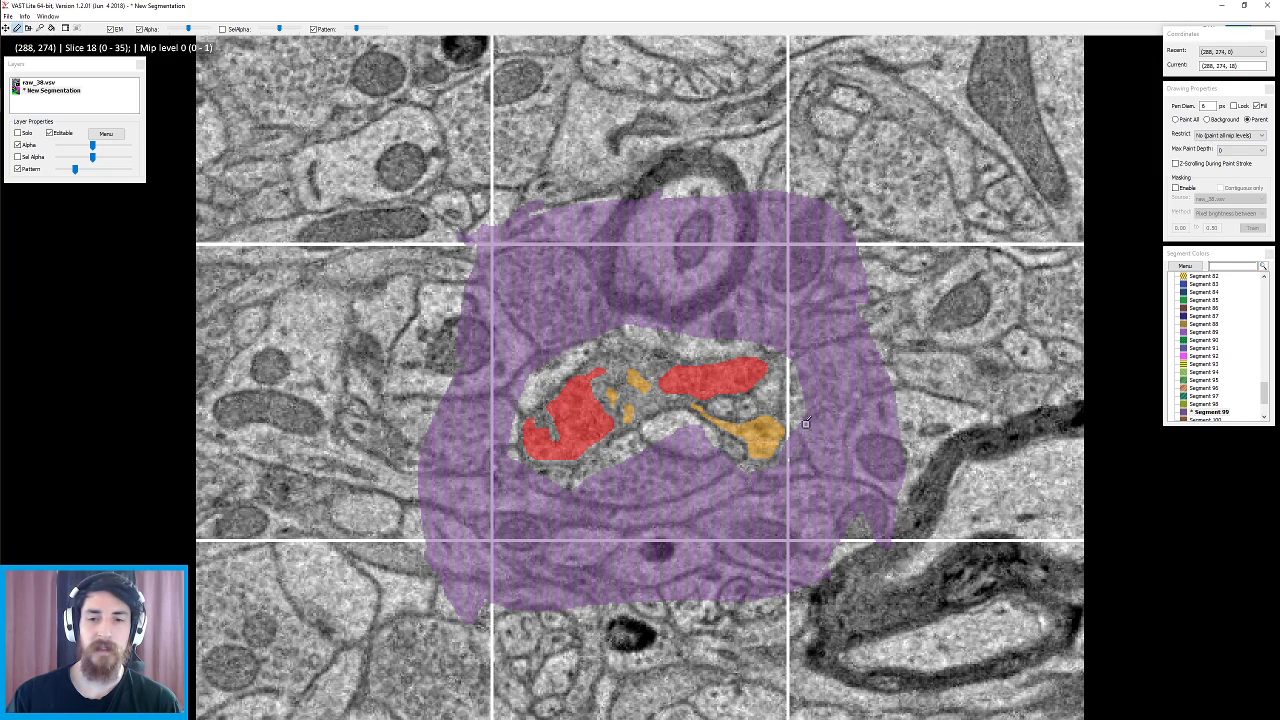
mouse_move(777, 365)
left_mouse_down()
mouse_move(800, 369)
mouse_move(731, 347)
mouse_move(594, 337)
mouse_move(605, 345)
mouse_move(562, 362)
mouse_move(504, 428)
mouse_move(524, 404)
mouse_move(530, 468)
mouse_move(560, 474)
mouse_move(592, 474)
mouse_move(670, 418)
mouse_move(709, 432)
mouse_move(691, 444)
left_mouse_up()
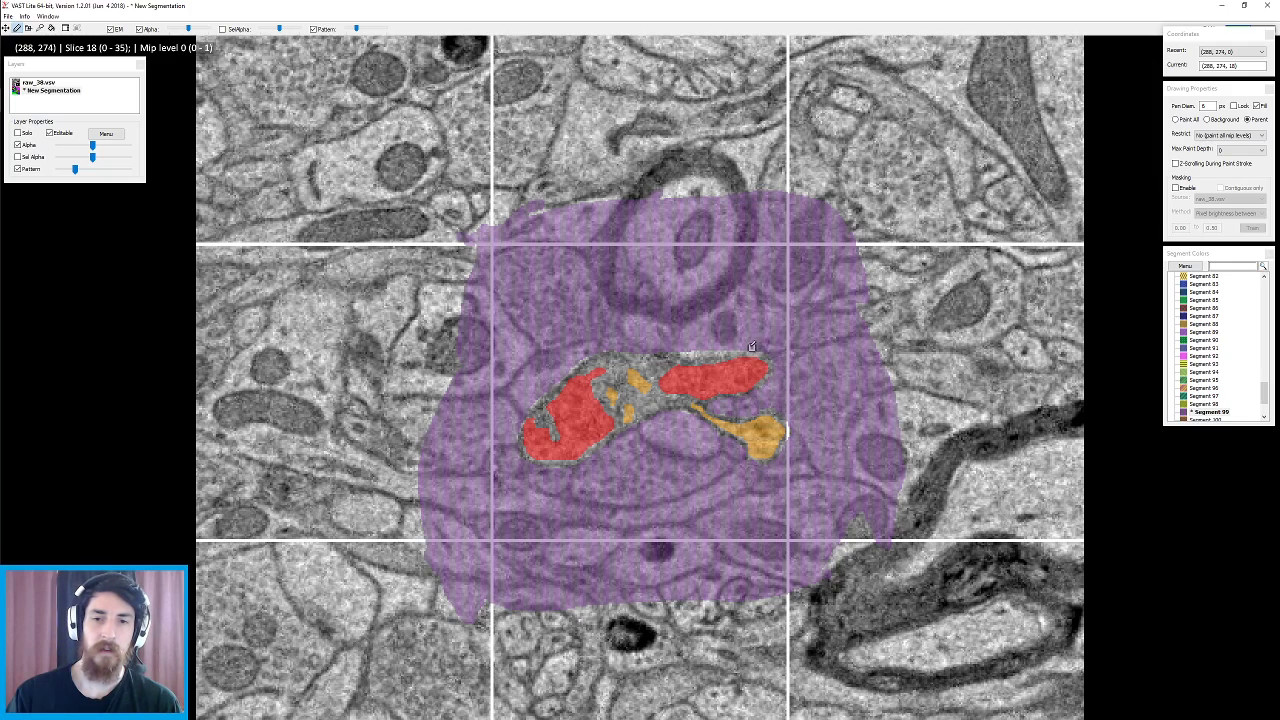
- Examine the Segment 1 and Segment 2 boundaries on slice 18 against the raw EM image with the segmentation overlay hidden and shown
key("space")
key("space")
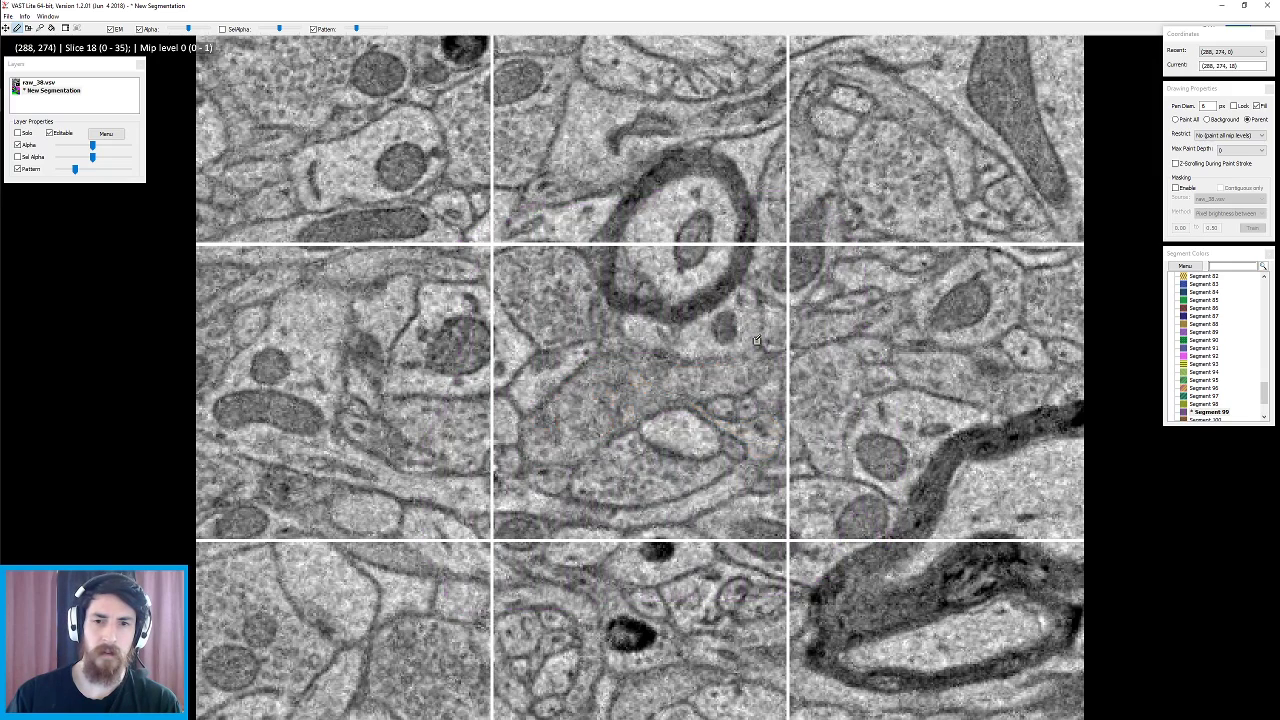
left_click(739, 368, "shift")
key("space")
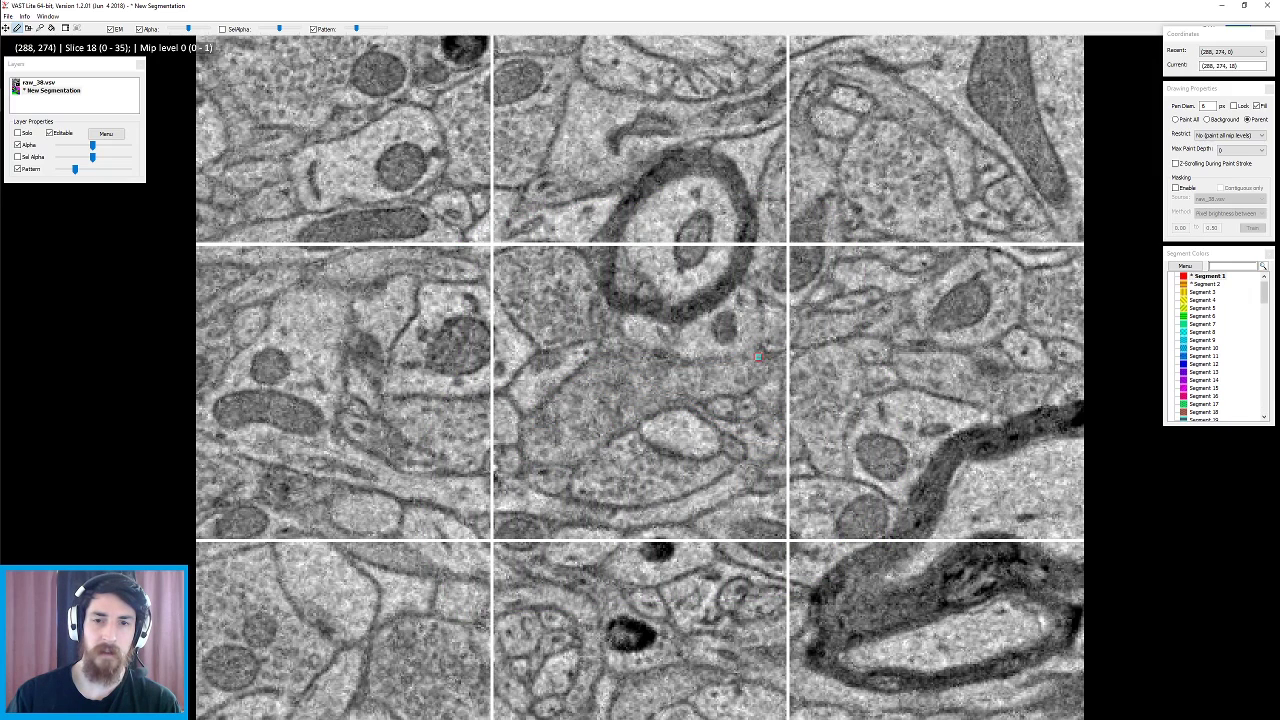
key("space")
key("space")
key("space")
key("space")
key("space")
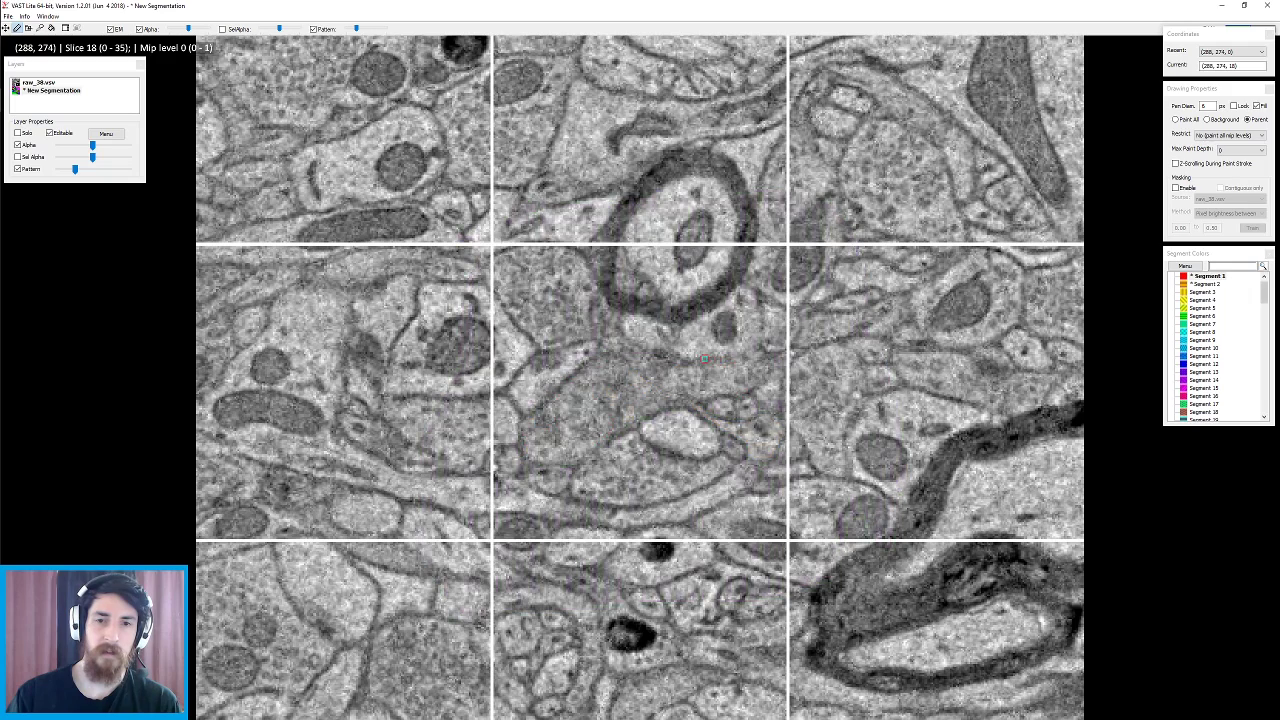
- Fill the gaps between the Segment 1 and Segment 2 pieces on slice 18 with Segment 99, using a 2 px pen
left_click(748, 347, "shift")
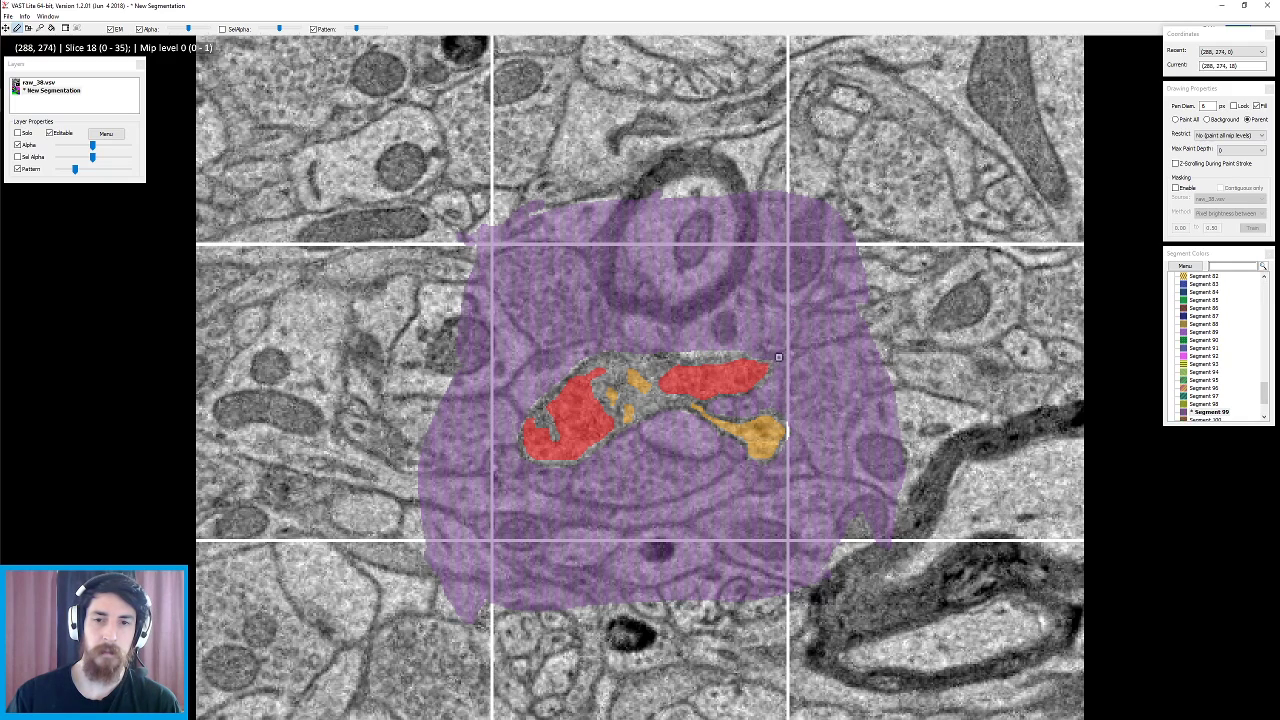
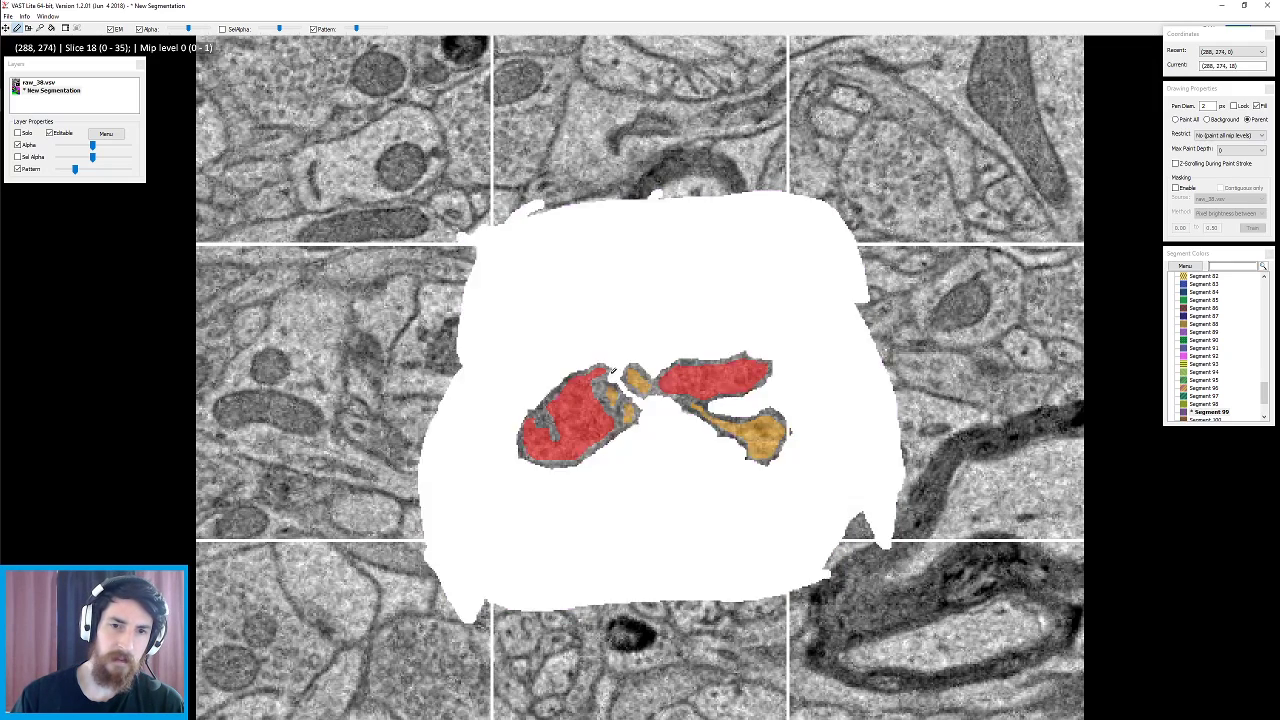
key("space")
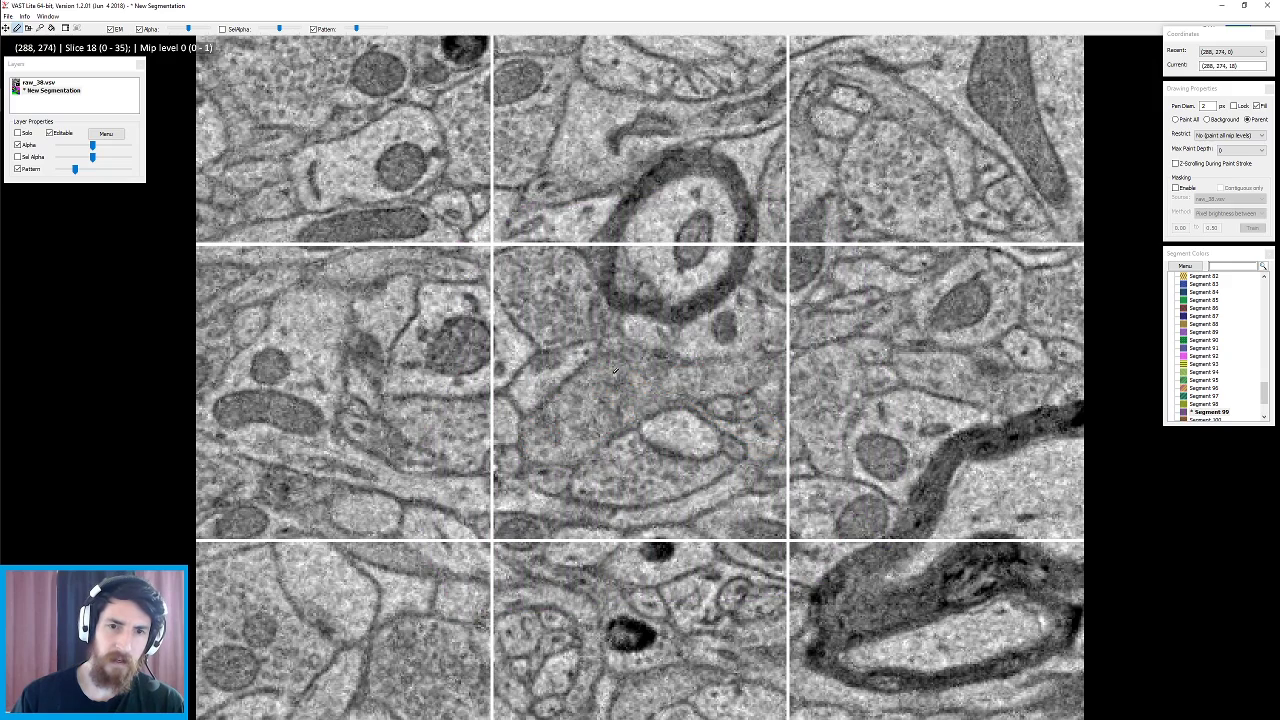
key("space")
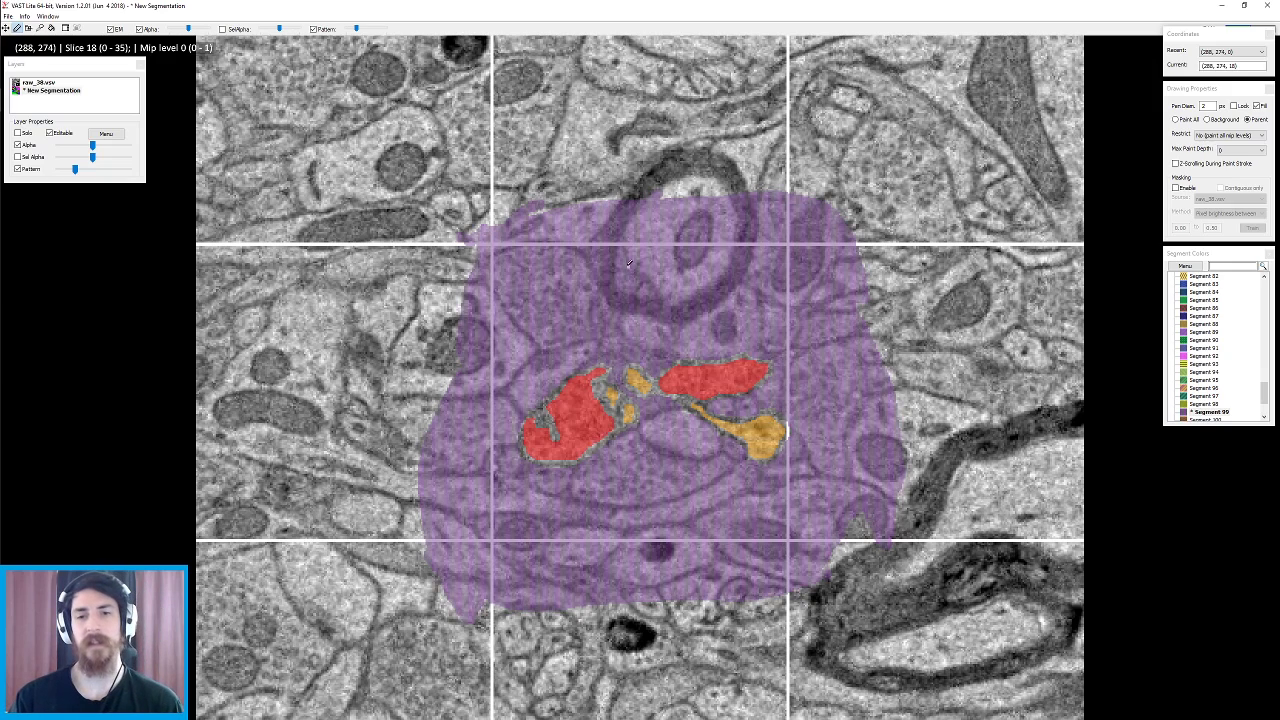
- Paint a broad Segment 99 region around the Segment 1 and Segment 2 profiles on slice 19 with a larger pen
scroll(742, 173, "down", 1)
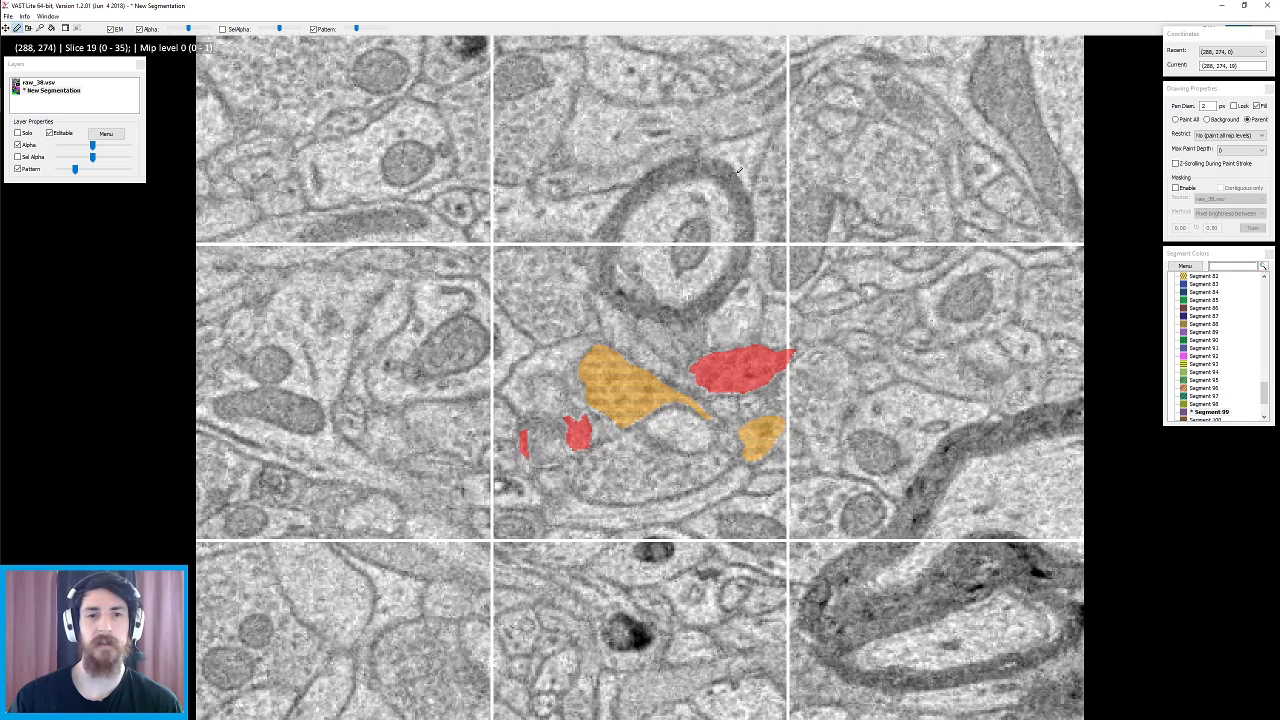
mouse_move(484, 216)
left_mouse_down()
mouse_move(462, 395)
mouse_move(590, 228)
mouse_move(576, 243)
left_mouse_up()
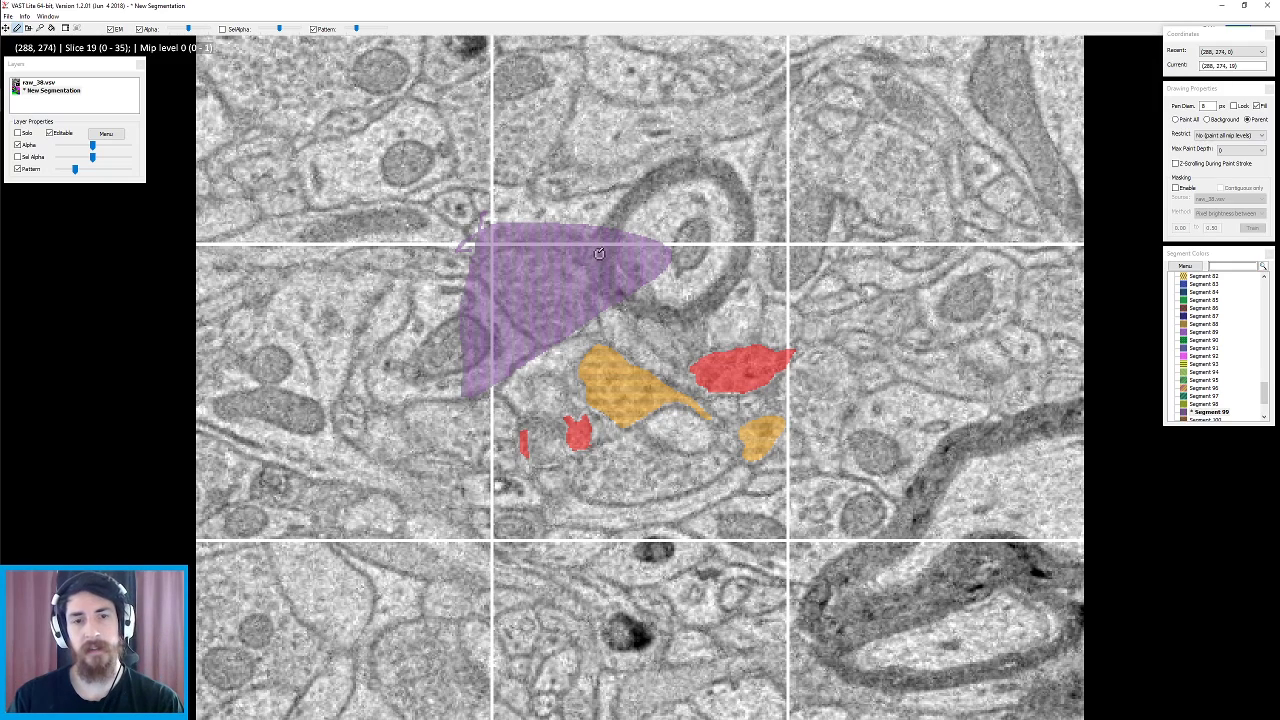
mouse_move(591, 298)
left_mouse_down()
mouse_move(645, 352)
mouse_move(732, 338)
mouse_move(751, 220)
mouse_move(623, 224)
left_mouse_up()
mouse_move(537, 336)
left_mouse_down()
mouse_move(440, 586)
mouse_move(580, 515)
mouse_move(529, 504)
mouse_move(423, 525)
left_mouse_up()
left_click_drag(512, 514, 509, 368)
mouse_move(486, 433)
left_mouse_down()
mouse_move(557, 393)
mouse_move(557, 305)
left_mouse_up()
mouse_move(569, 504)
left_mouse_down()
mouse_move(715, 462)
mouse_move(654, 576)
mouse_move(896, 560)
mouse_move(801, 492)
left_mouse_up()
mouse_move(803, 275)
left_mouse_down()
mouse_move(823, 529)
mouse_move(840, 285)
left_mouse_up()
mouse_move(823, 449)
left_mouse_down()
mouse_move(728, 473)
mouse_move(660, 432)
mouse_move(565, 468)
mouse_move(542, 425)
mouse_move(552, 468)
mouse_move(527, 496)
mouse_move(518, 485)
mouse_move(530, 471)
mouse_move(507, 448)
mouse_move(515, 468)
mouse_move(525, 407)
mouse_move(572, 404)
mouse_move(568, 372)
mouse_move(622, 308)
left_mouse_up()
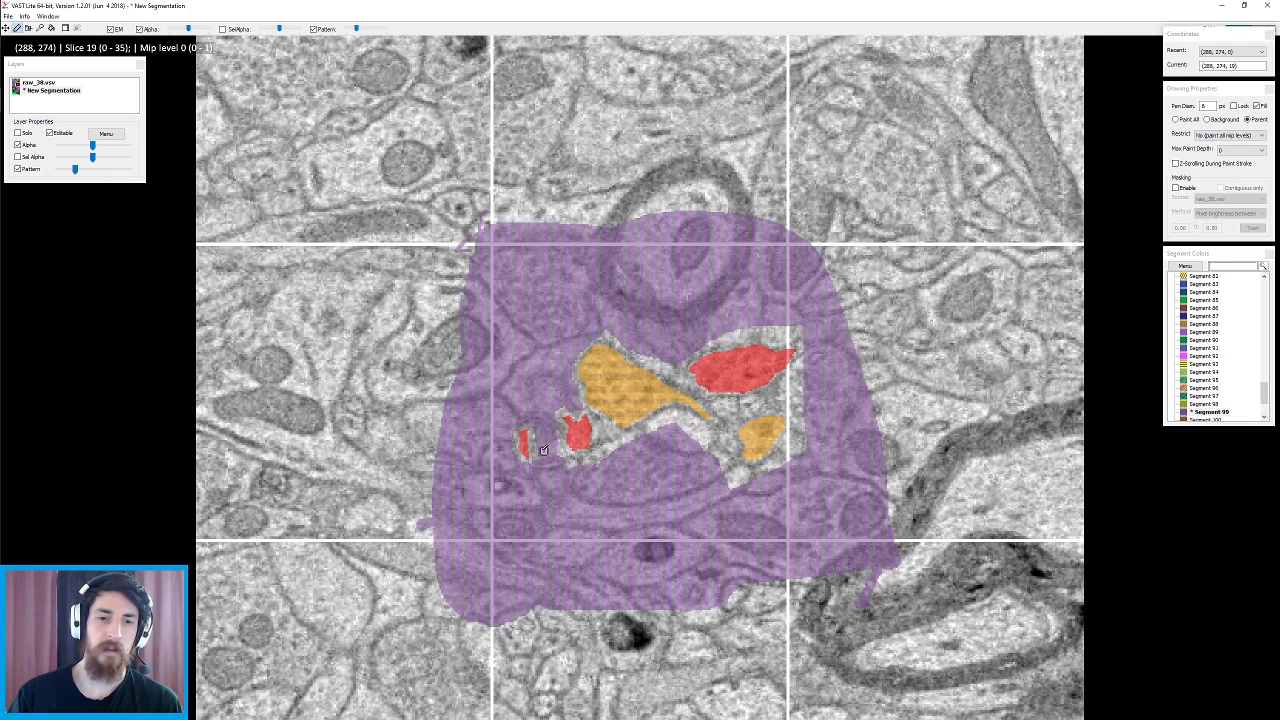
- Extend Segment 99 on slice 19 inward to the edges of the Segment 1 and Segment 2 pieces with a 6 px pen
mouse_move(572, 466)
left_mouse_down()
mouse_move(620, 455)
mouse_move(607, 447)
left_mouse_up()
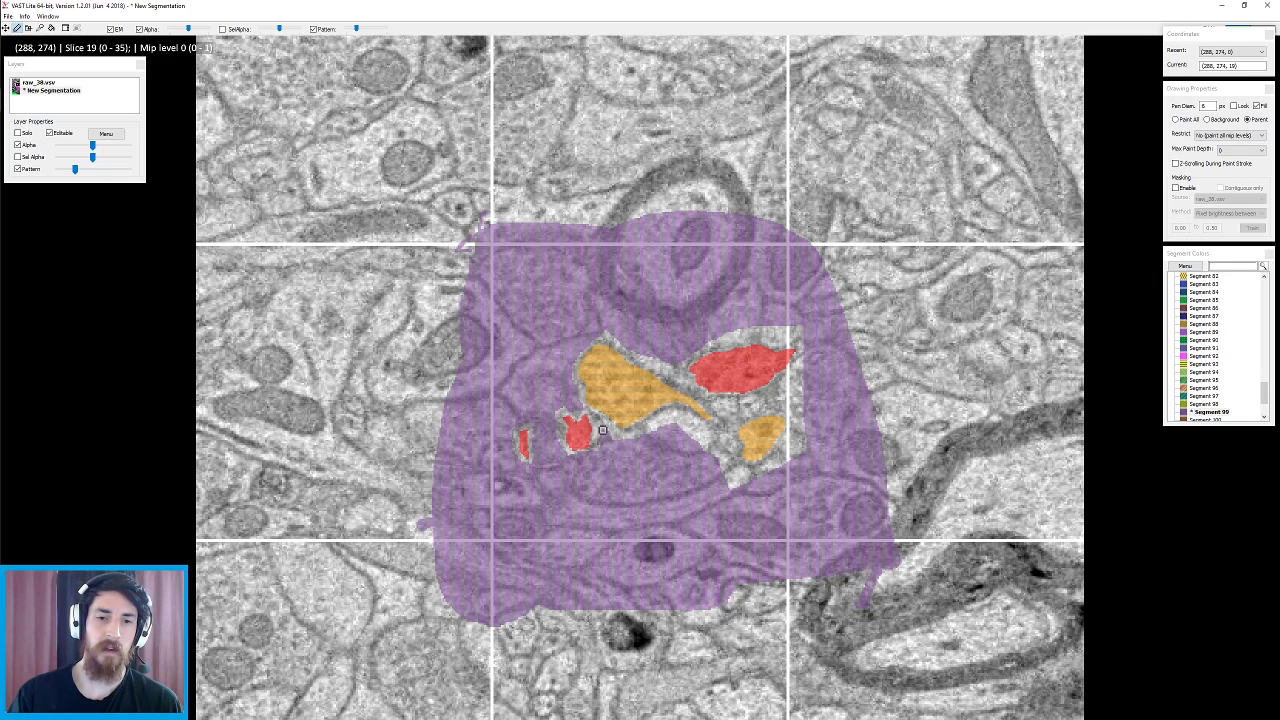
mouse_move(620, 440)
left_mouse_down()
mouse_move(676, 415)
mouse_move(708, 434)
mouse_move(665, 442)
mouse_move(706, 444)
mouse_move(730, 485)
mouse_move(812, 453)
mouse_move(752, 474)
mouse_move(734, 464)
left_mouse_up()
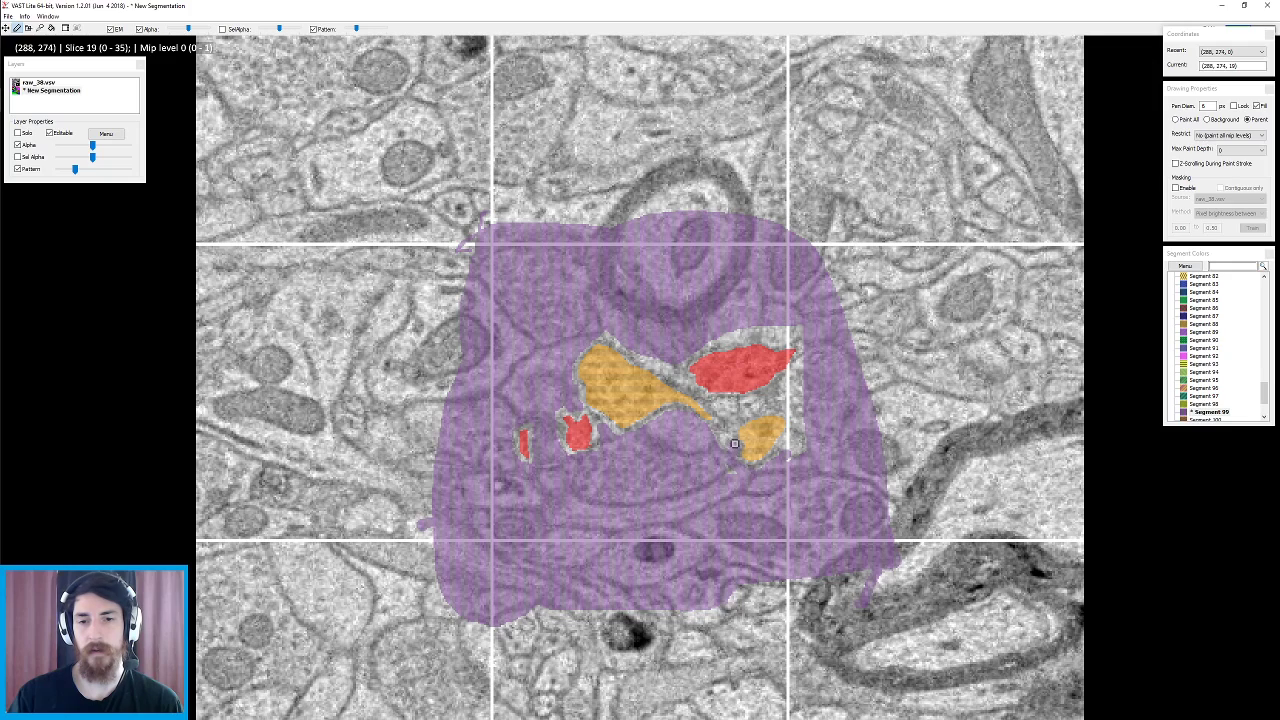
mouse_move(737, 418)
left_mouse_down()
mouse_move(790, 407)
mouse_move(798, 438)
mouse_move(781, 473)
mouse_move(791, 409)
mouse_move(801, 440)
left_mouse_up()
mouse_move(771, 393)
left_mouse_down()
mouse_move(801, 368)
mouse_move(724, 410)
left_mouse_up()
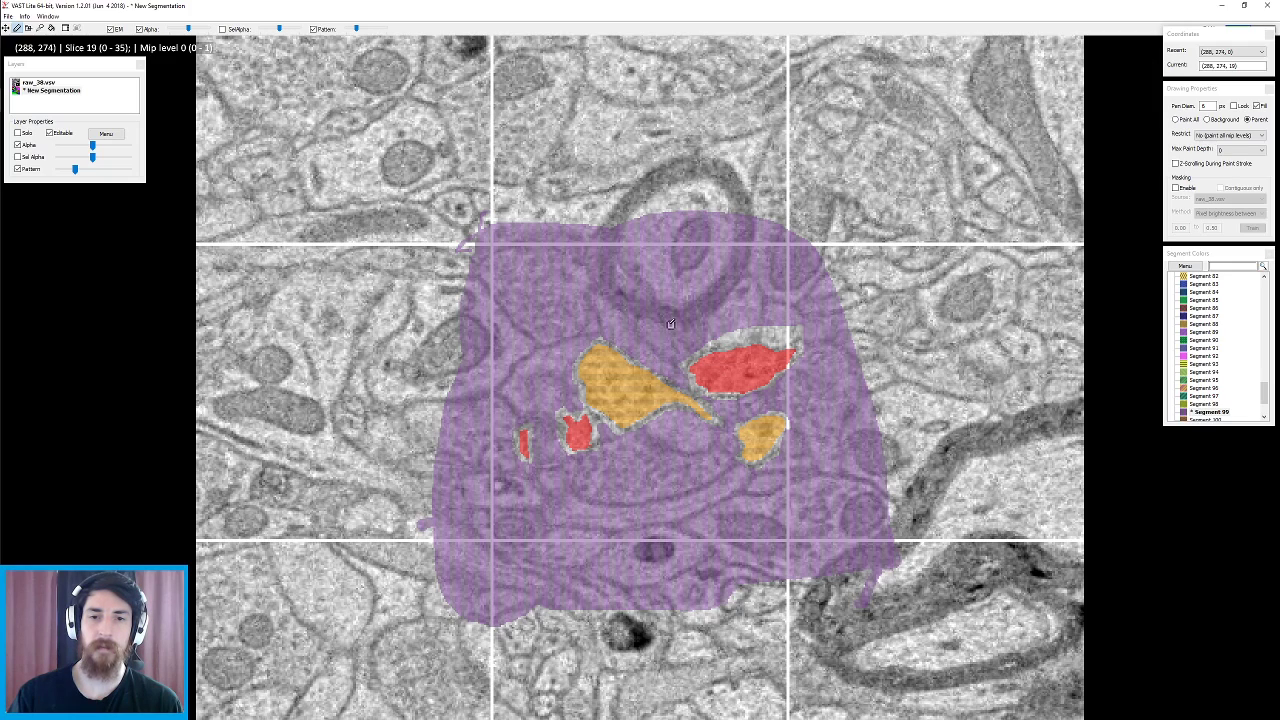
mouse_move(690, 350)
left_mouse_down()
mouse_move(760, 330)
mouse_move(800, 336)
mouse_move(785, 332)
left_mouse_up()
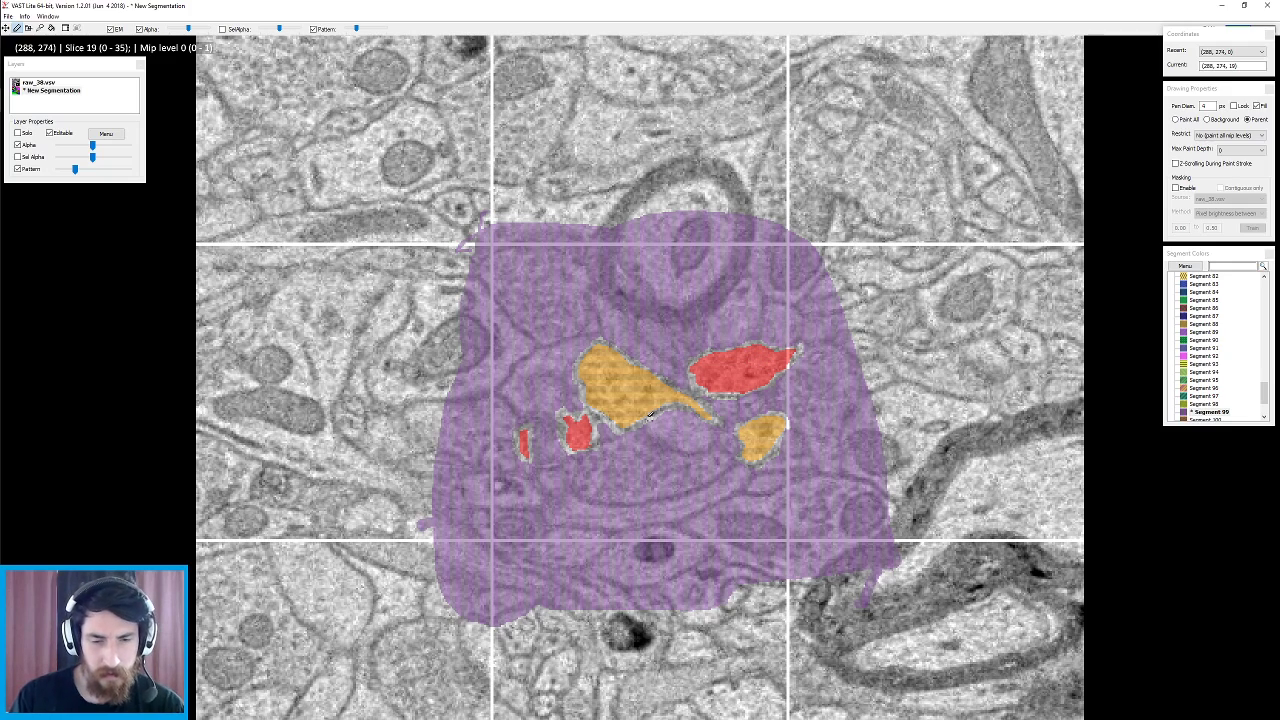
- Reduce the pen diameter to 2 px and check the segment borders on slice 19 against the raw EM image
scroll(612, 424, "down", 2)
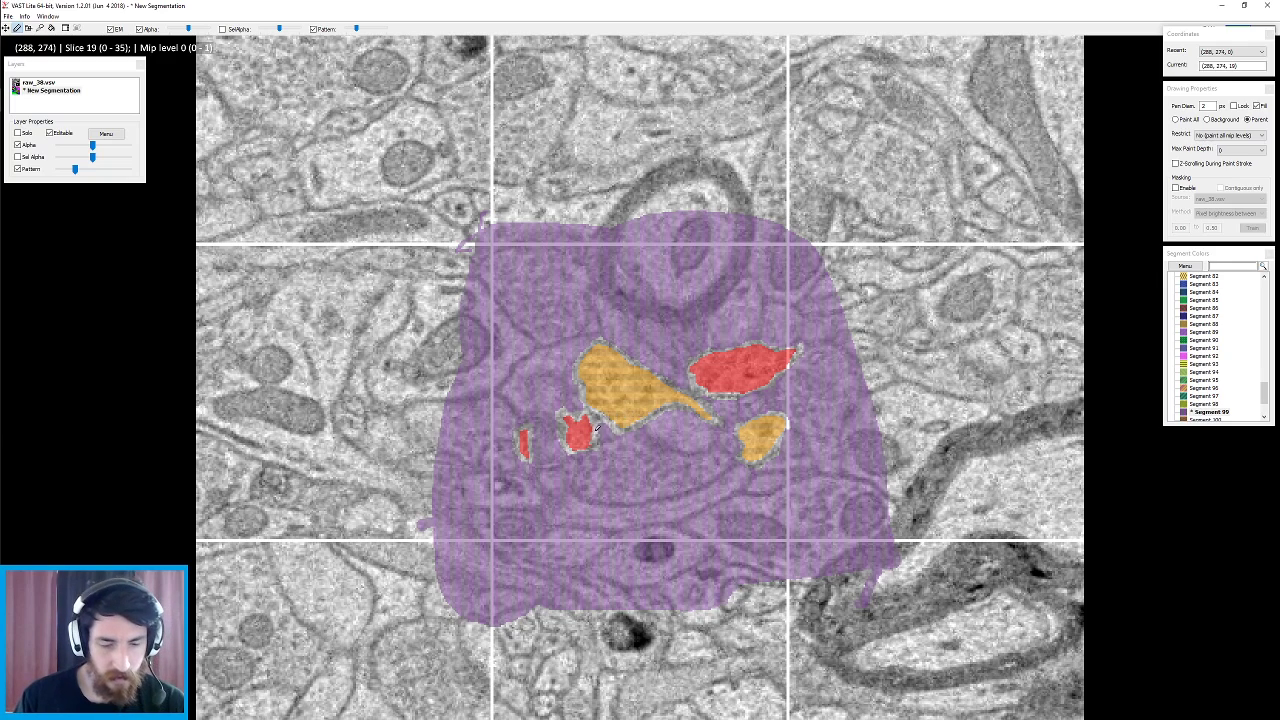
key("space")
key("space")
key("space")
key("space")
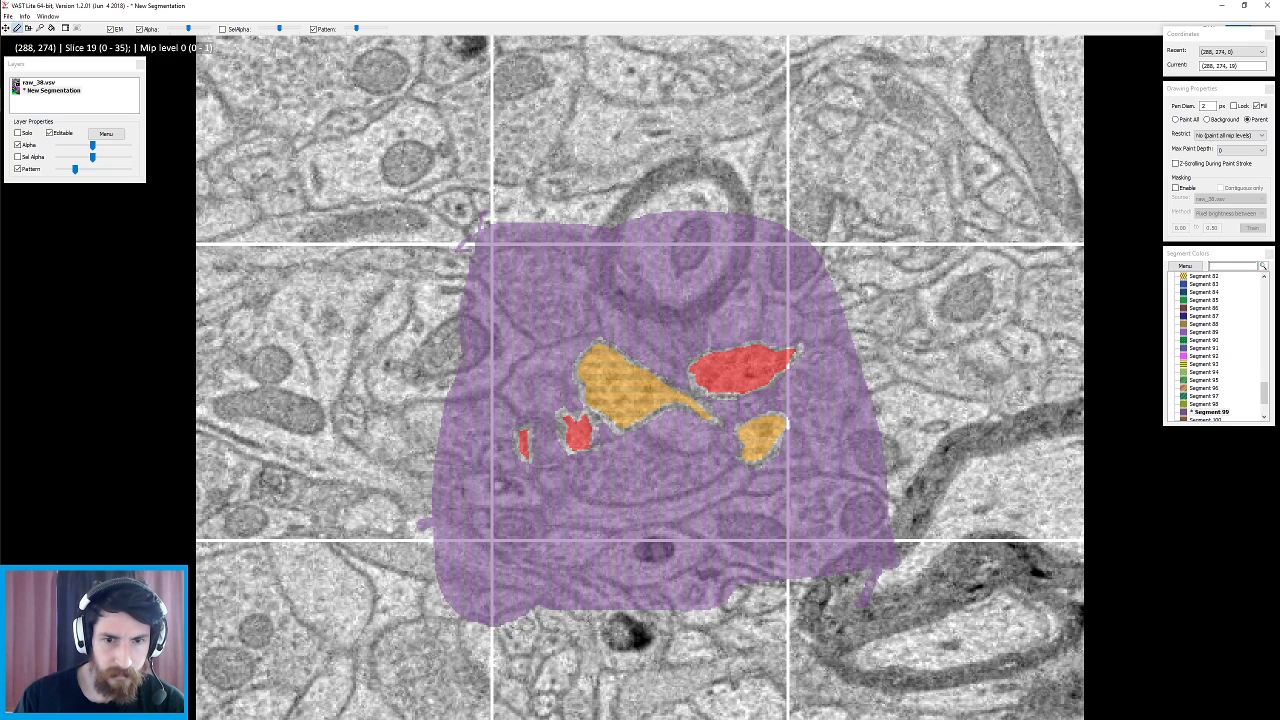
key("space")
key("space")
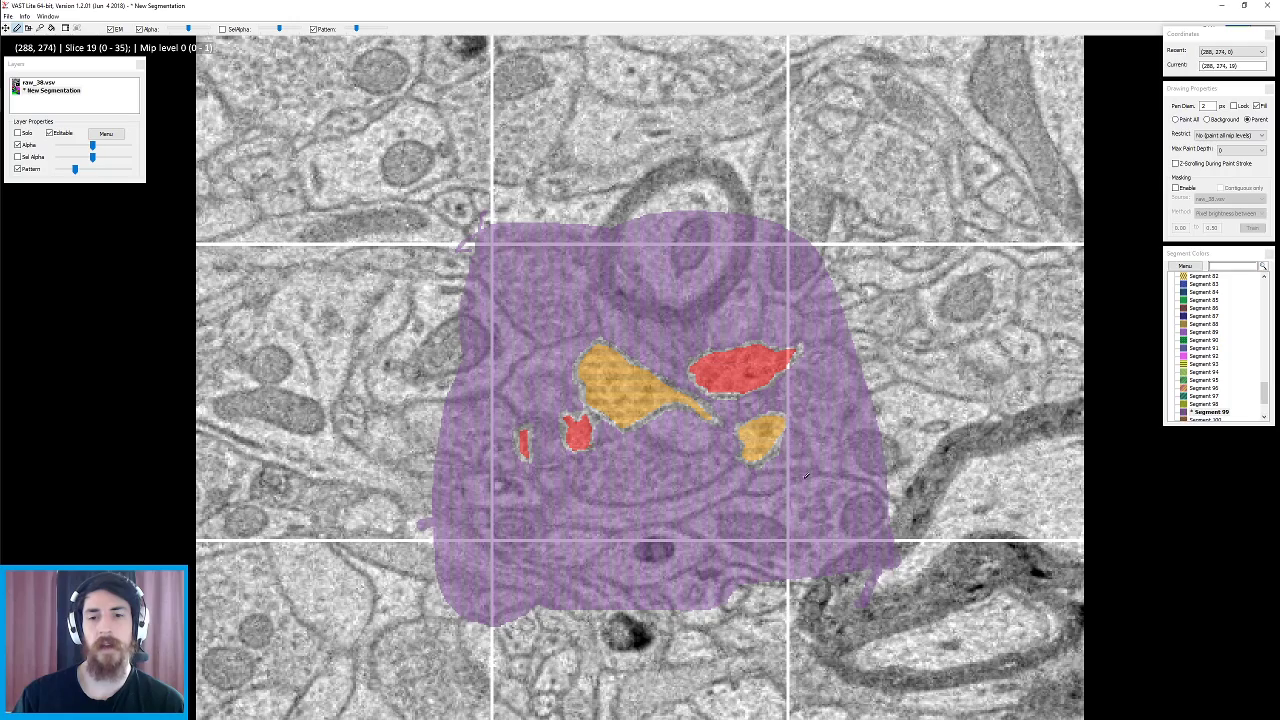
- Compare slices 19 and 20, and paint a broad Segment 99 ring around the Segment 1 and Segment 2 profiles on slice 20
key("Down")
key("Up")
key("Down")
key("Up")
key("Down")
mouse_move(507, 210)
left_mouse_down()
mouse_move(438, 326)
mouse_move(639, 266)
mouse_move(469, 222)
left_mouse_up()
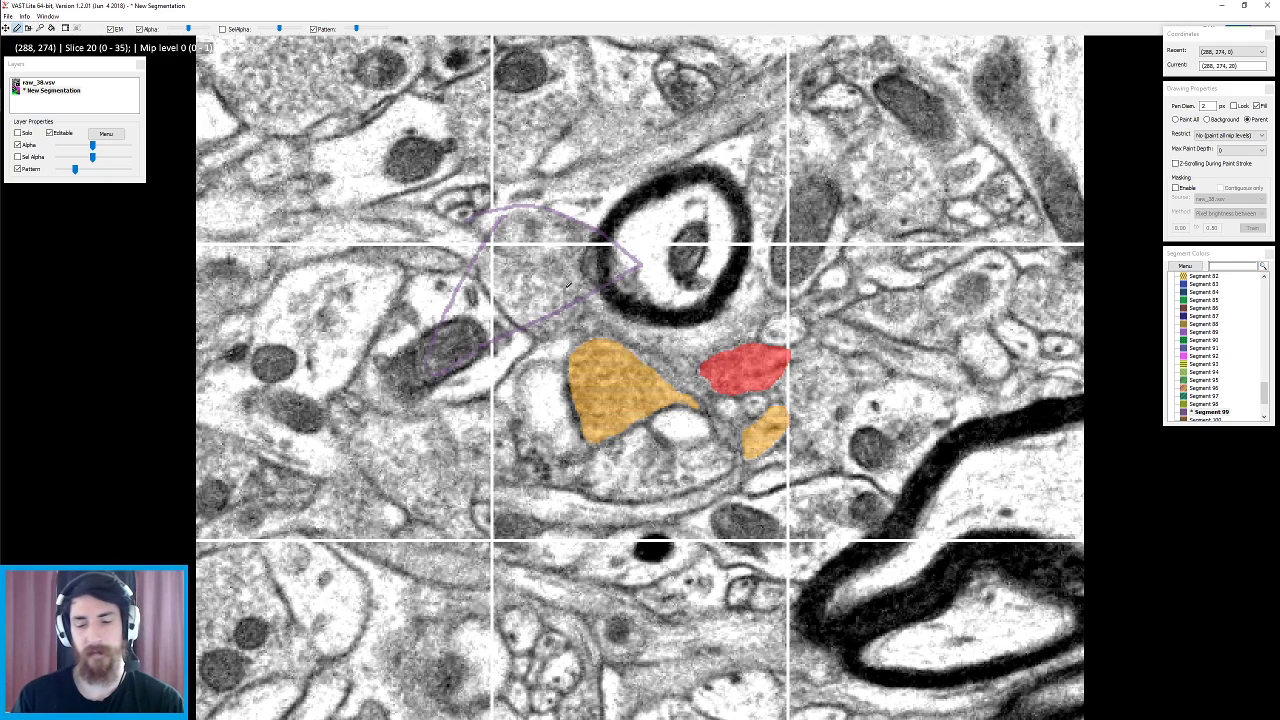
mouse_move(512, 192)
left_mouse_down()
mouse_move(455, 290)
mouse_move(650, 258)
mouse_move(514, 193)
left_mouse_up()
mouse_move(465, 333)
left_mouse_down()
mouse_move(428, 510)
mouse_move(540, 328)
left_mouse_up()
mouse_move(510, 488)
left_mouse_down()
mouse_move(899, 498)
mouse_move(700, 605)
left_mouse_up()
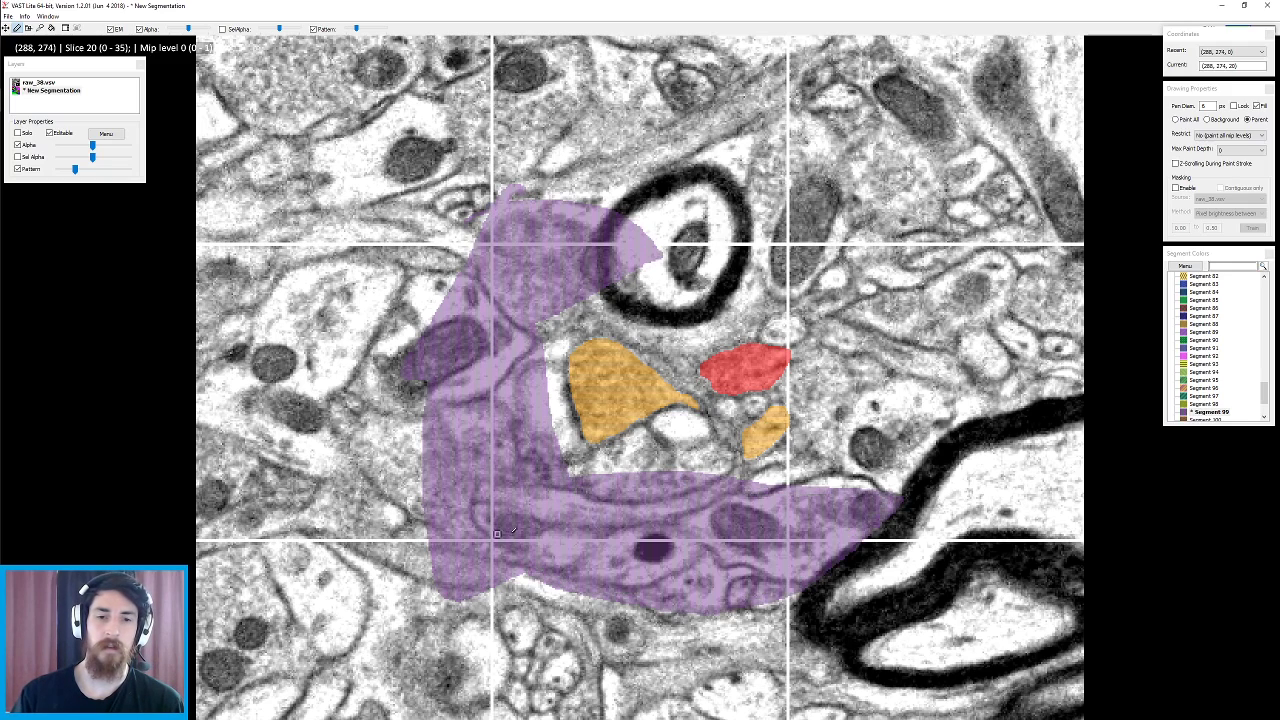
mouse_move(845, 470)
left_mouse_down()
mouse_move(700, 212)
mouse_move(676, 251)
mouse_move(823, 482)
mouse_move(845, 484)
left_mouse_up()
mouse_move(622, 276)
left_mouse_down()
mouse_move(637, 309)
mouse_move(678, 277)
mouse_move(531, 382)
mouse_move(602, 482)
left_mouse_up()
mouse_move(612, 479)
left_mouse_down()
mouse_move(640, 457)
mouse_move(711, 492)
mouse_move(815, 474)
mouse_move(812, 322)
mouse_move(705, 335)
mouse_move(567, 283)
left_mouse_up()
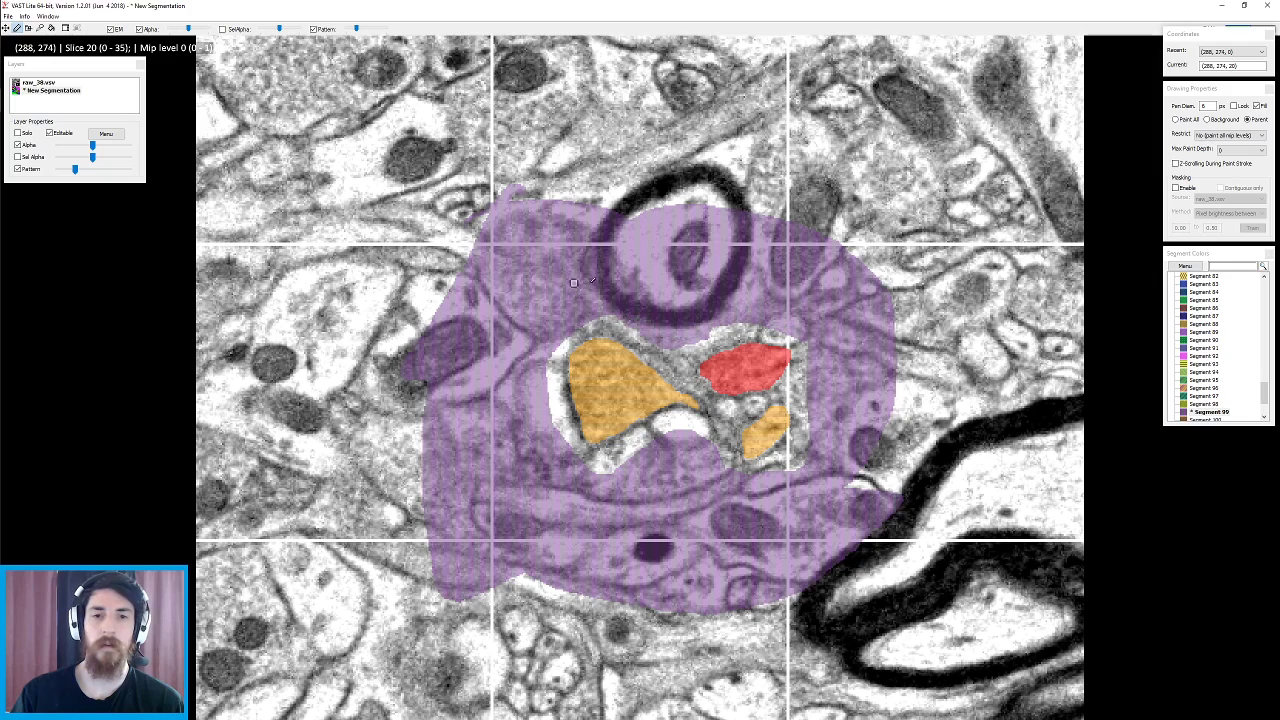
- Fill Segment 99 on slice 20 inward around Segment 1 and around the large Segment 2 profile with a 6 px pen
mouse_move(651, 335)
left_mouse_down()
mouse_move(686, 376)
mouse_move(765, 311)
left_mouse_up()
mouse_move(668, 356)
left_mouse_down()
mouse_move(788, 329)
mouse_move(802, 381)
left_mouse_up()
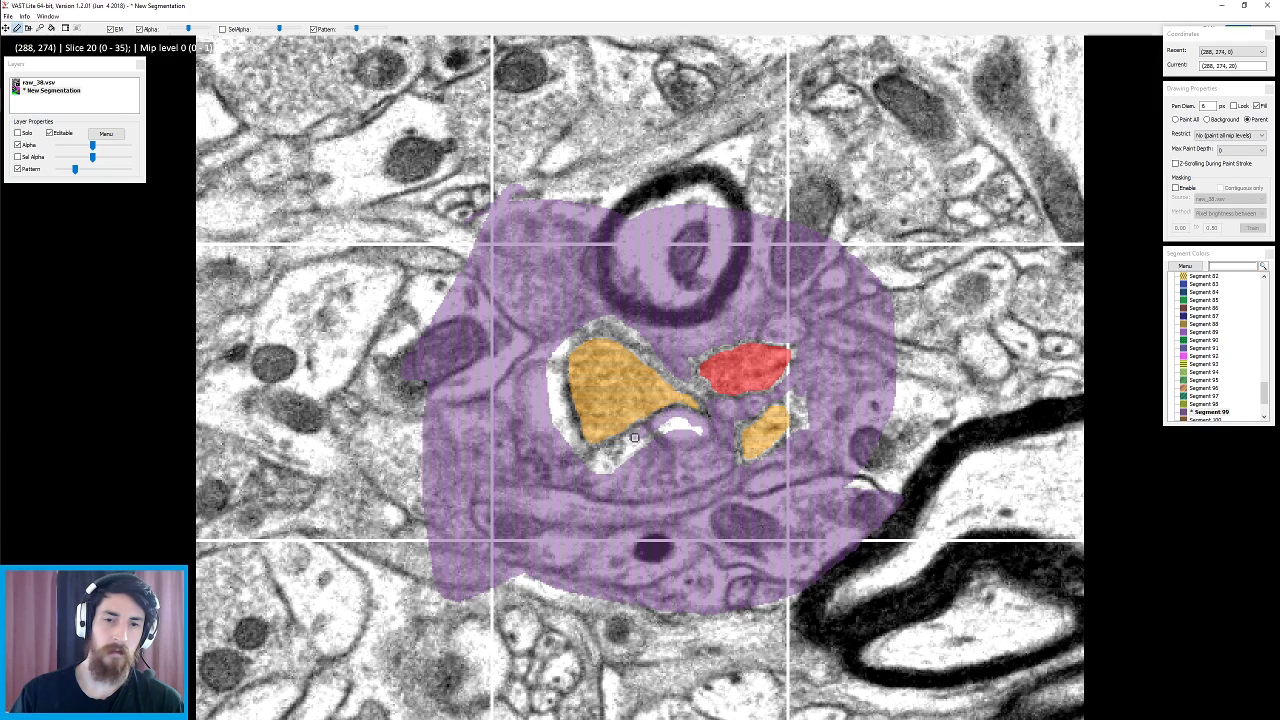
mouse_move(627, 440)
left_mouse_down()
mouse_move(595, 462)
mouse_move(603, 485)
left_mouse_up()
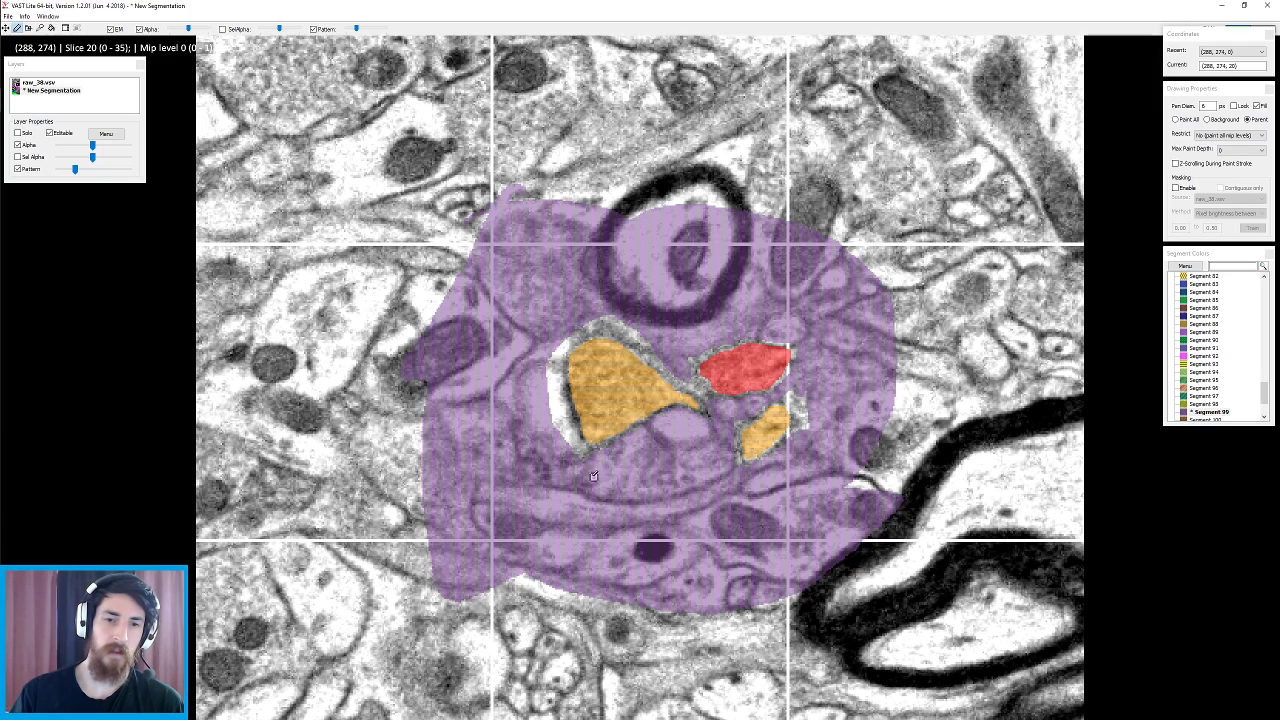
left_click_drag(552, 375, 588, 456)
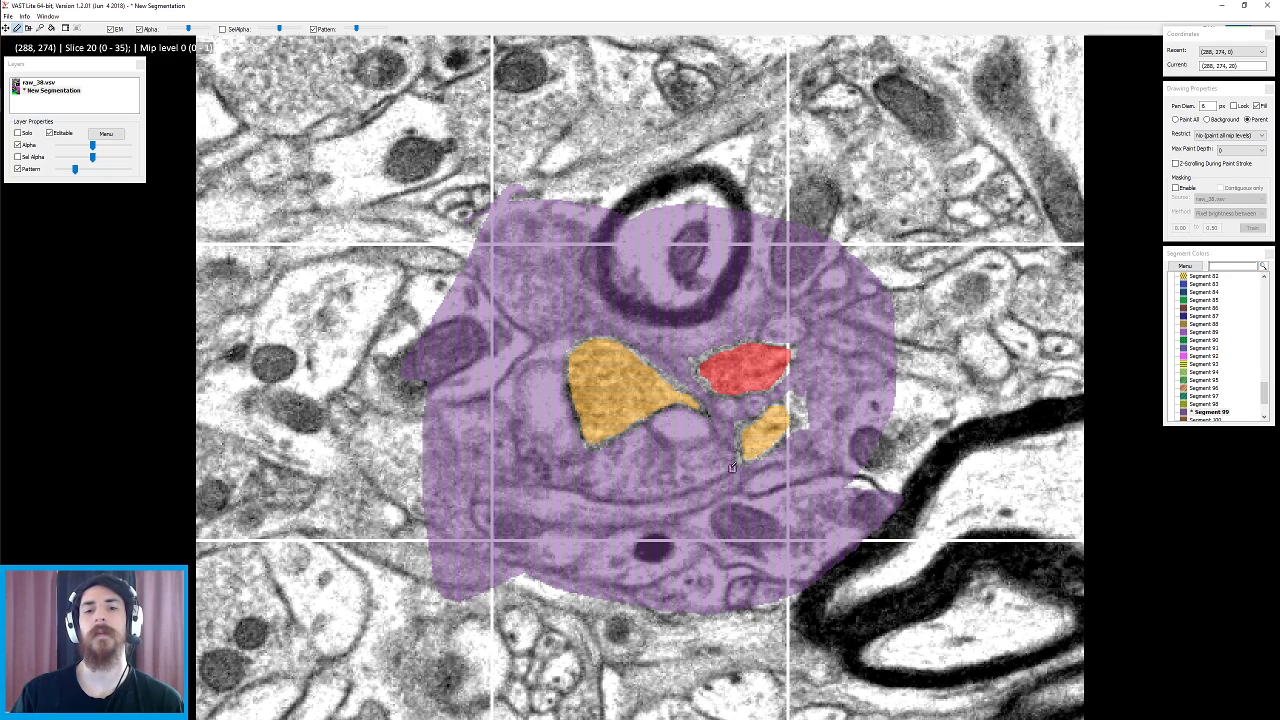
- Tidy the Segment 99 edges around Segment 1 and the small Segment 2 piece on slice 20, keeping Segment 99 selected for painting
left_click(731, 399, "shift")
left_click(738, 413, "shift")
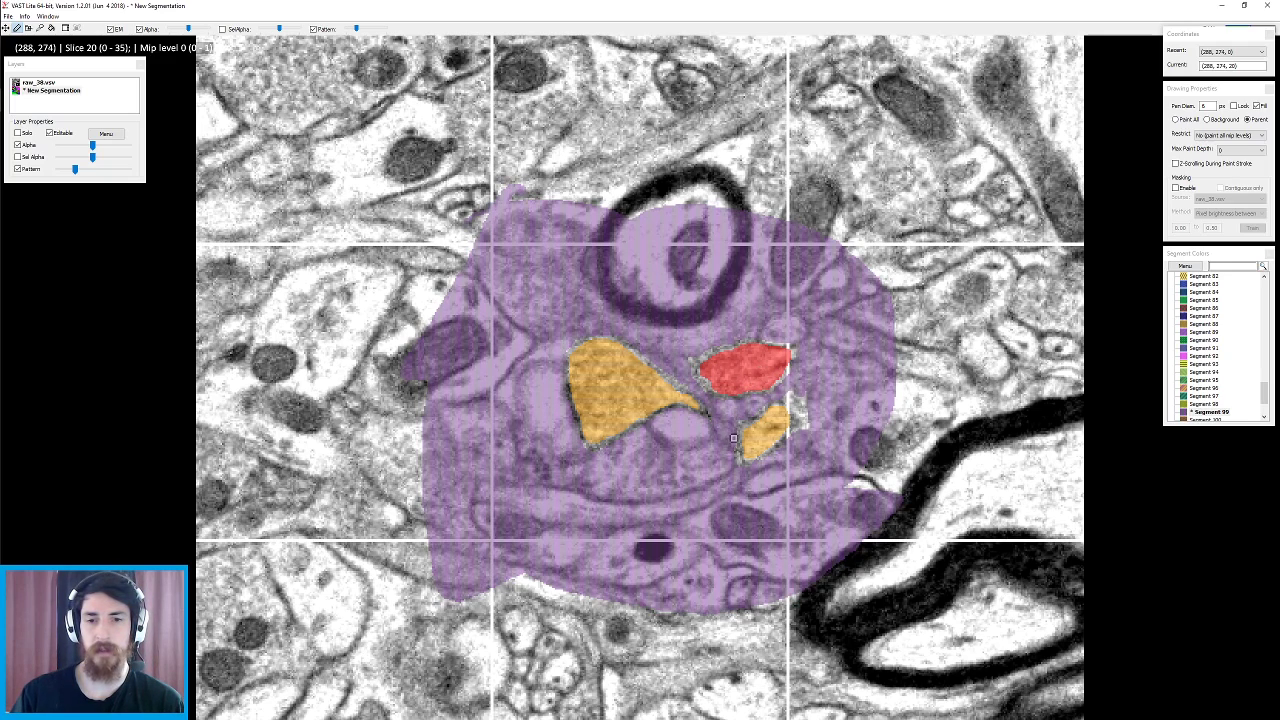
left_click(780, 450, "shift")
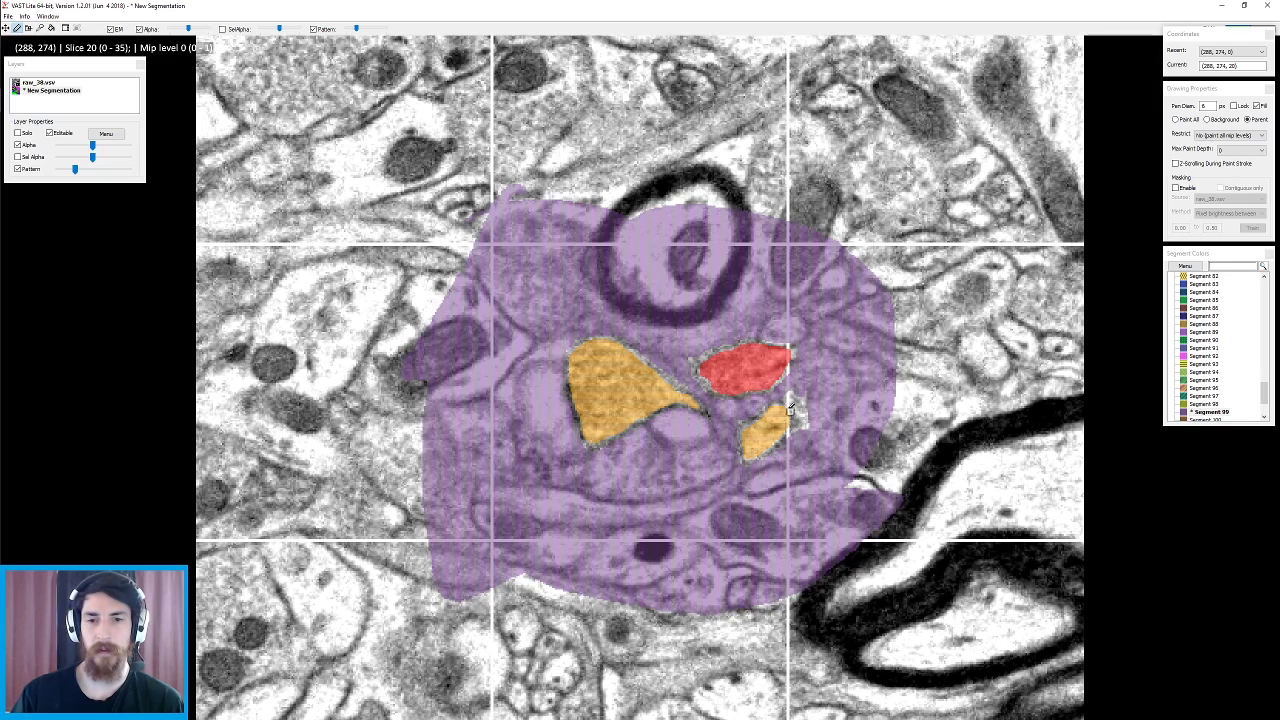
left_click(797, 395, "shift")
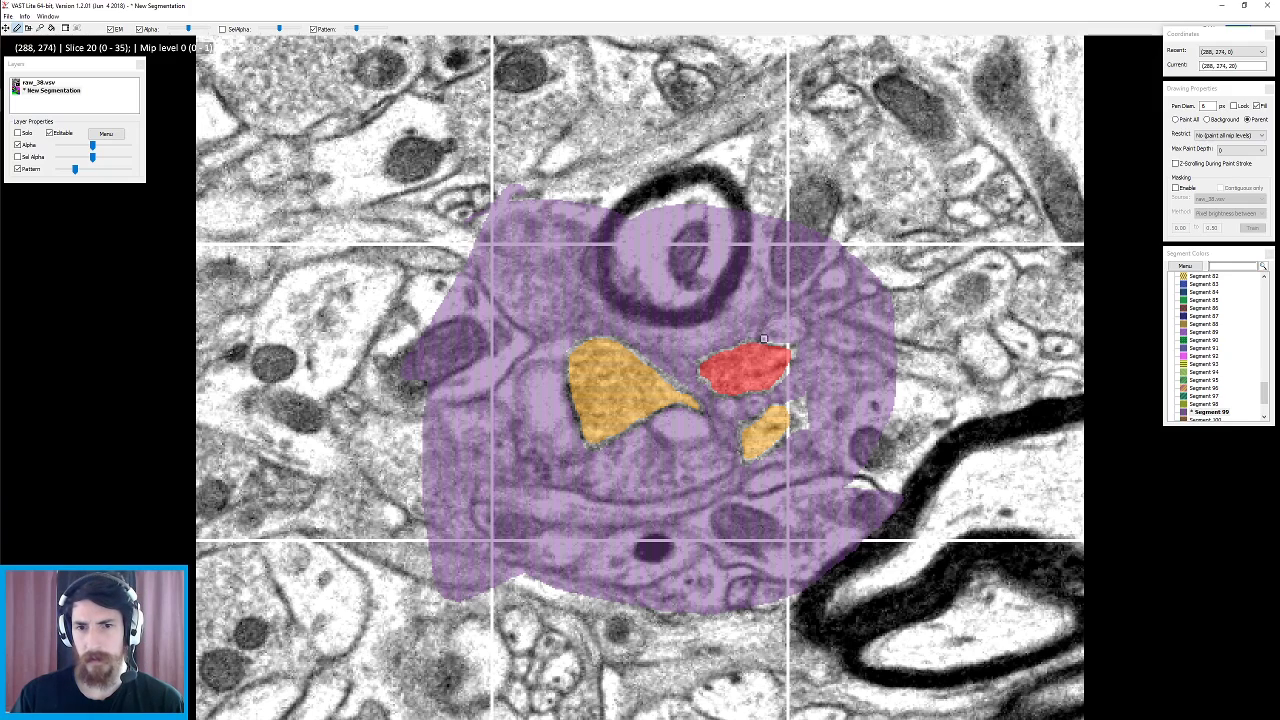
left_click(773, 361, "shift")
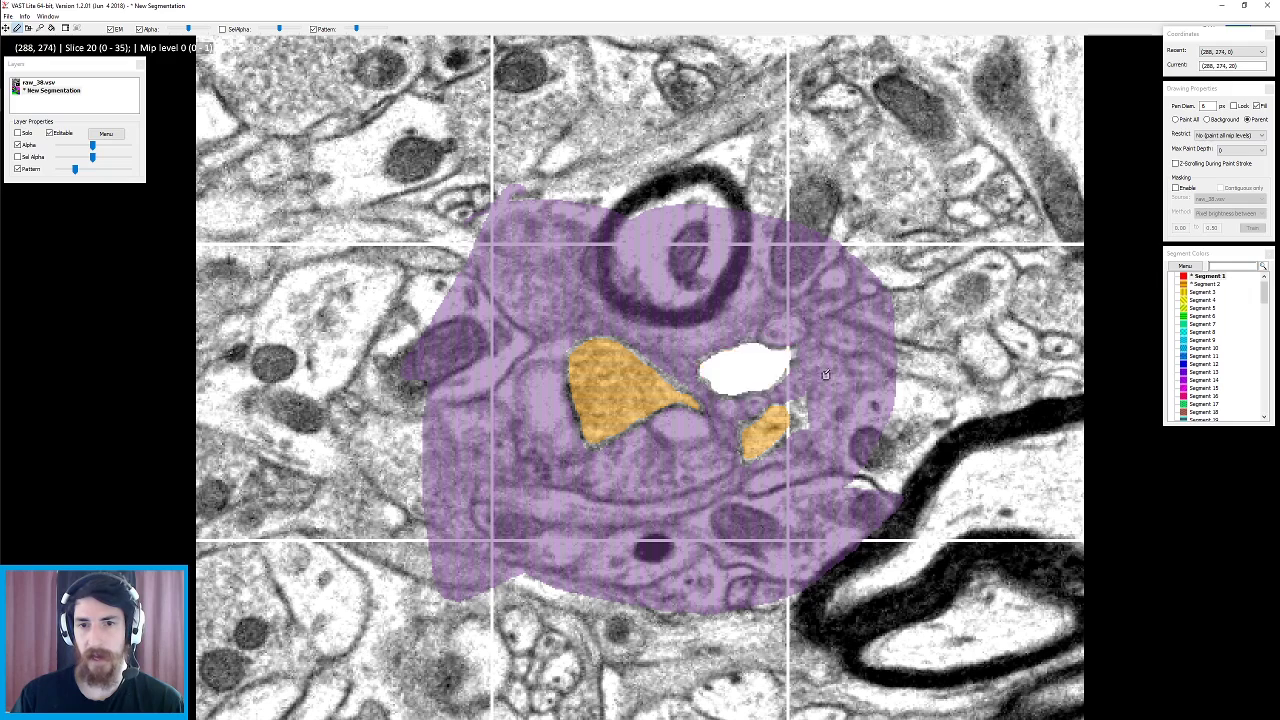
left_click(748, 239, "shift")
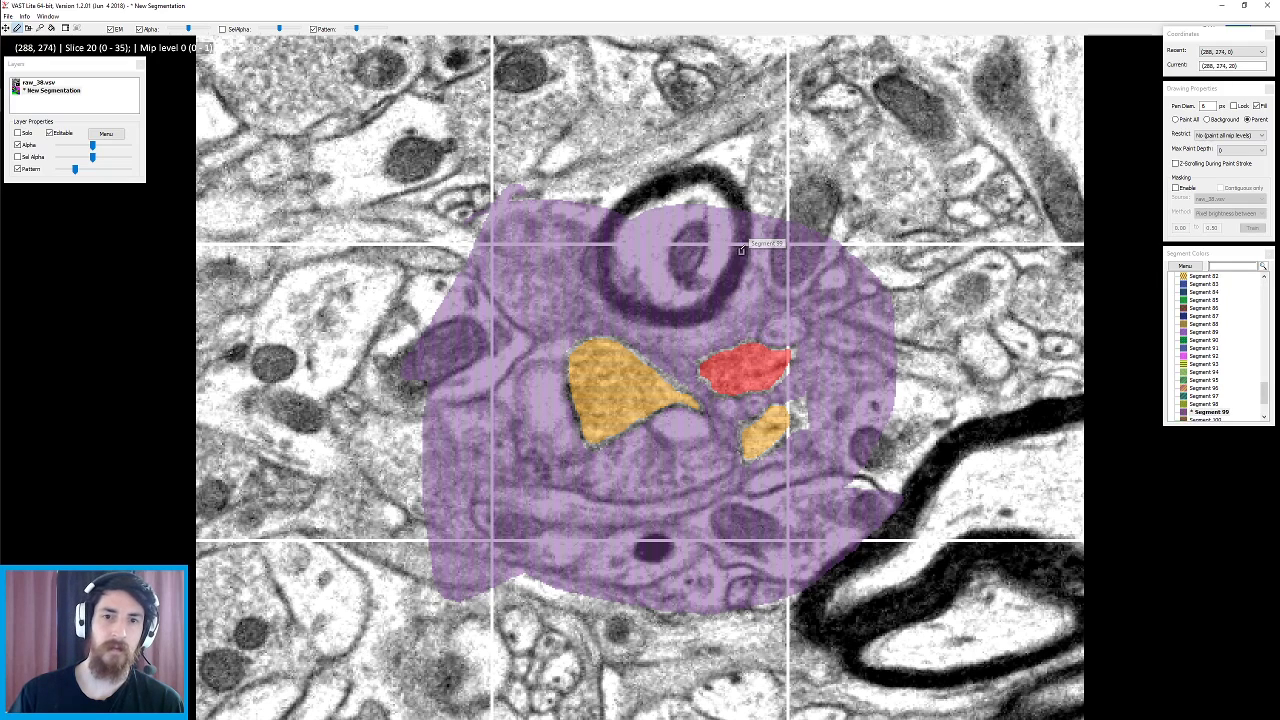
- Paint a broad Segment 99 ring around the Segment 1 and Segment 2 profiles on slice 21 with a 6 px pen
scroll(749, 243, "down", 1)
left_click_drag(665, 214, 457, 222)
mouse_move(472, 335)
left_mouse_down()
mouse_move(537, 595)
mouse_move(551, 306)
left_mouse_up()
mouse_move(503, 474)
left_mouse_down()
mouse_move(652, 470)
mouse_move(745, 585)
mouse_move(560, 590)
left_mouse_up()
mouse_move(799, 440)
left_mouse_down()
mouse_move(750, 458)
mouse_move(851, 471)
mouse_move(786, 448)
left_mouse_up()
mouse_move(718, 207)
left_mouse_down()
mouse_move(865, 318)
mouse_move(830, 455)
mouse_move(799, 298)
mouse_move(863, 315)
mouse_move(660, 182)
mouse_move(555, 262)
mouse_move(521, 341)
left_mouse_up()
mouse_move(599, 281)
left_mouse_down()
mouse_move(685, 326)
mouse_move(752, 286)
mouse_move(801, 299)
left_mouse_up()
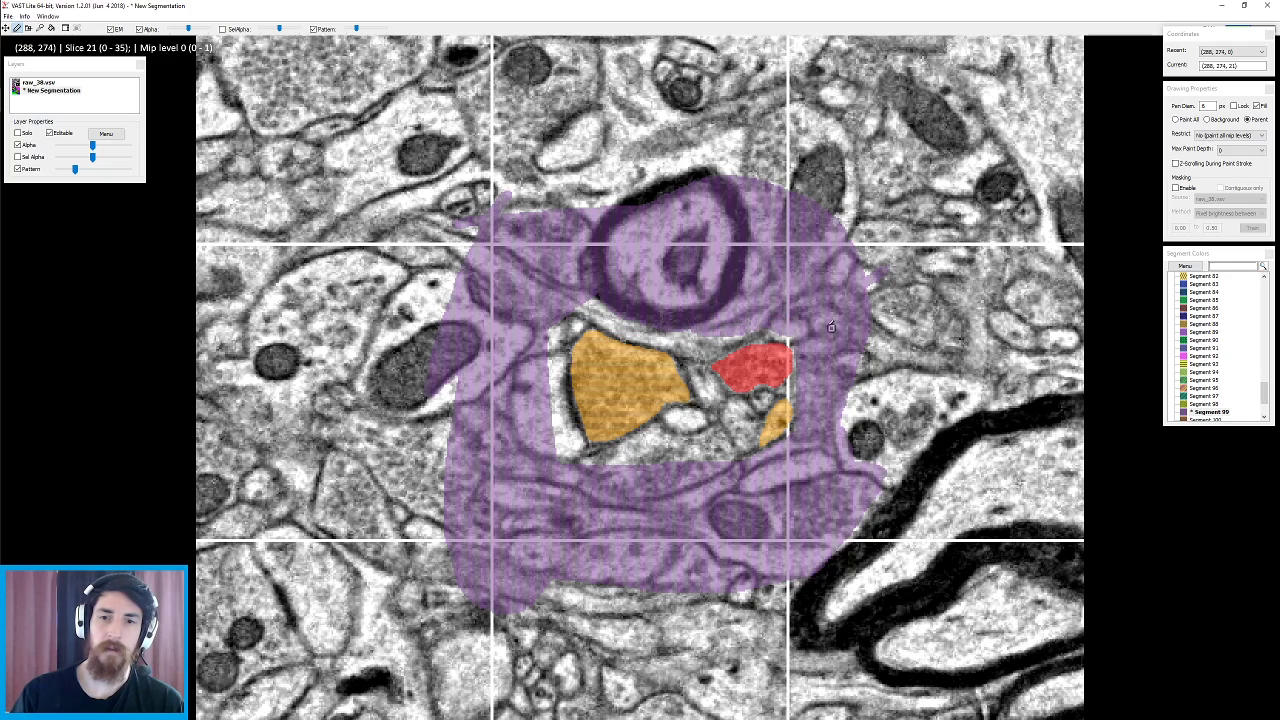
- Fill Segment 99 on slice 21 closely around Segment 1 and the small Segment 2 piece beneath it
mouse_move(684, 336)
left_mouse_down()
mouse_move(719, 455)
mouse_move(734, 444)
mouse_move(748, 470)
mouse_move(760, 455)
left_mouse_up()
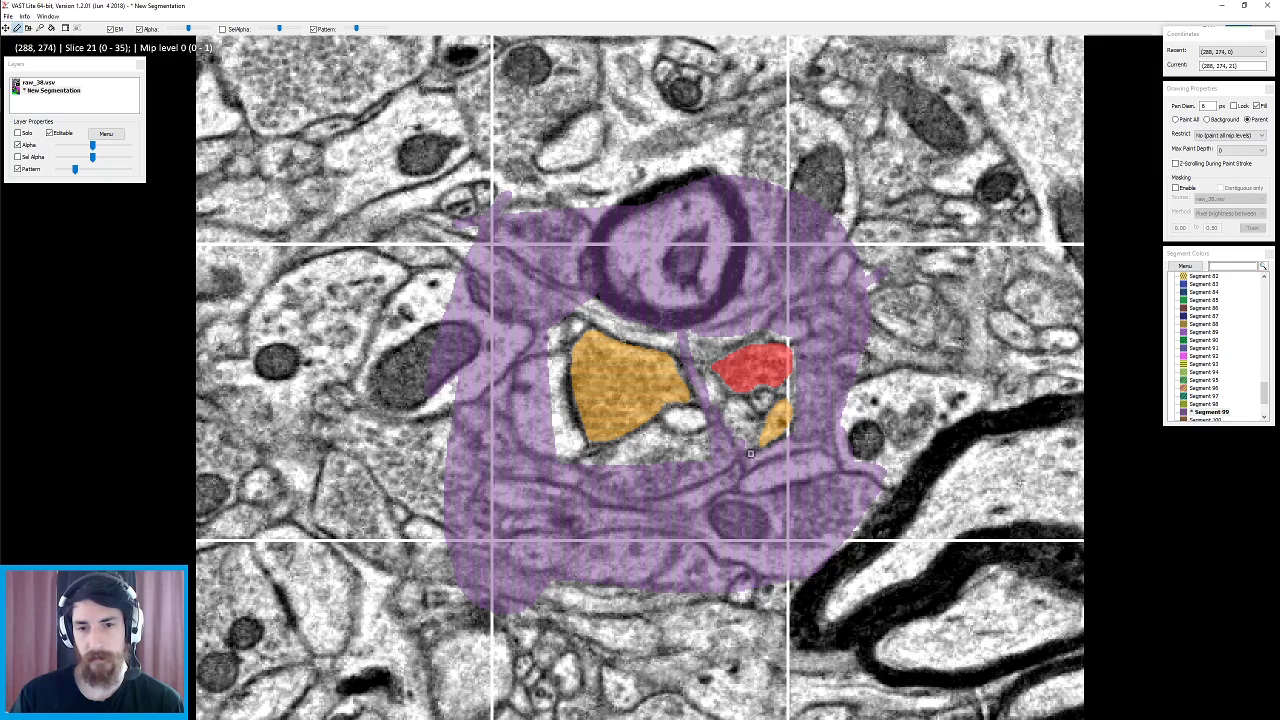
left_click_drag(760, 403, 790, 388)
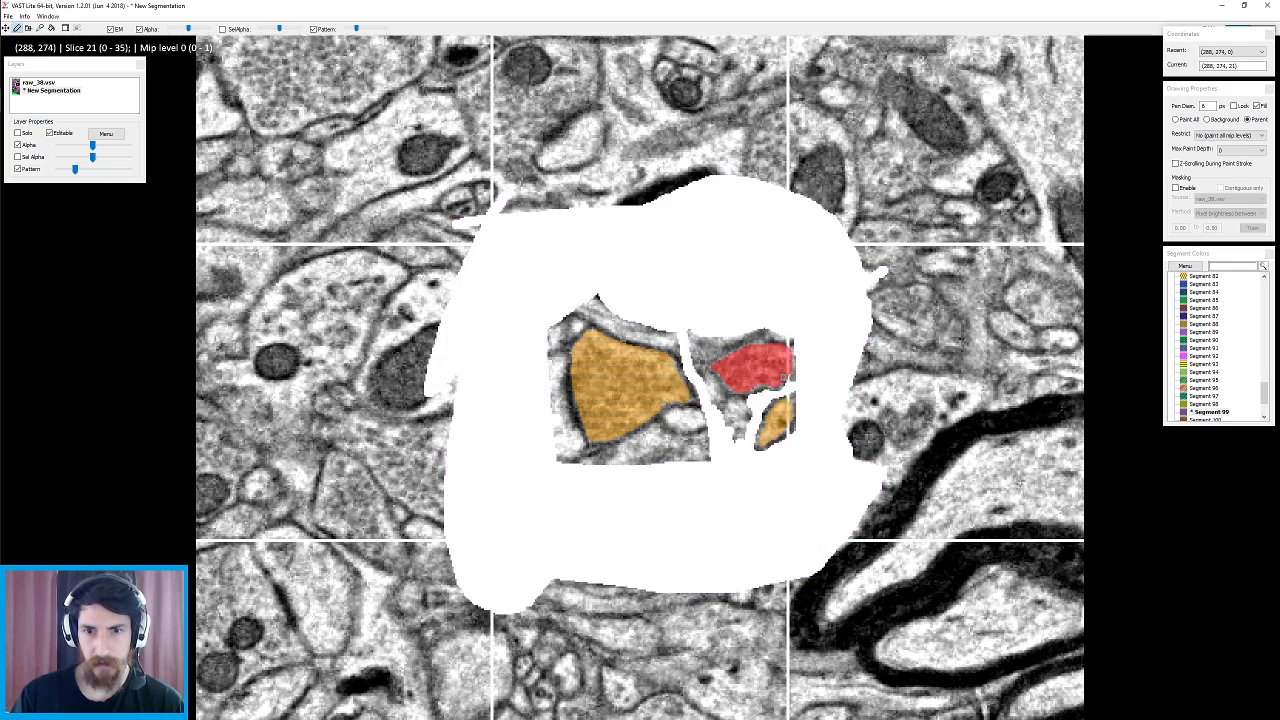
mouse_move(745, 407)
left_mouse_down()
mouse_move(710, 378)
mouse_move(709, 326)
mouse_move(720, 352)
mouse_move(782, 332)
left_mouse_up()
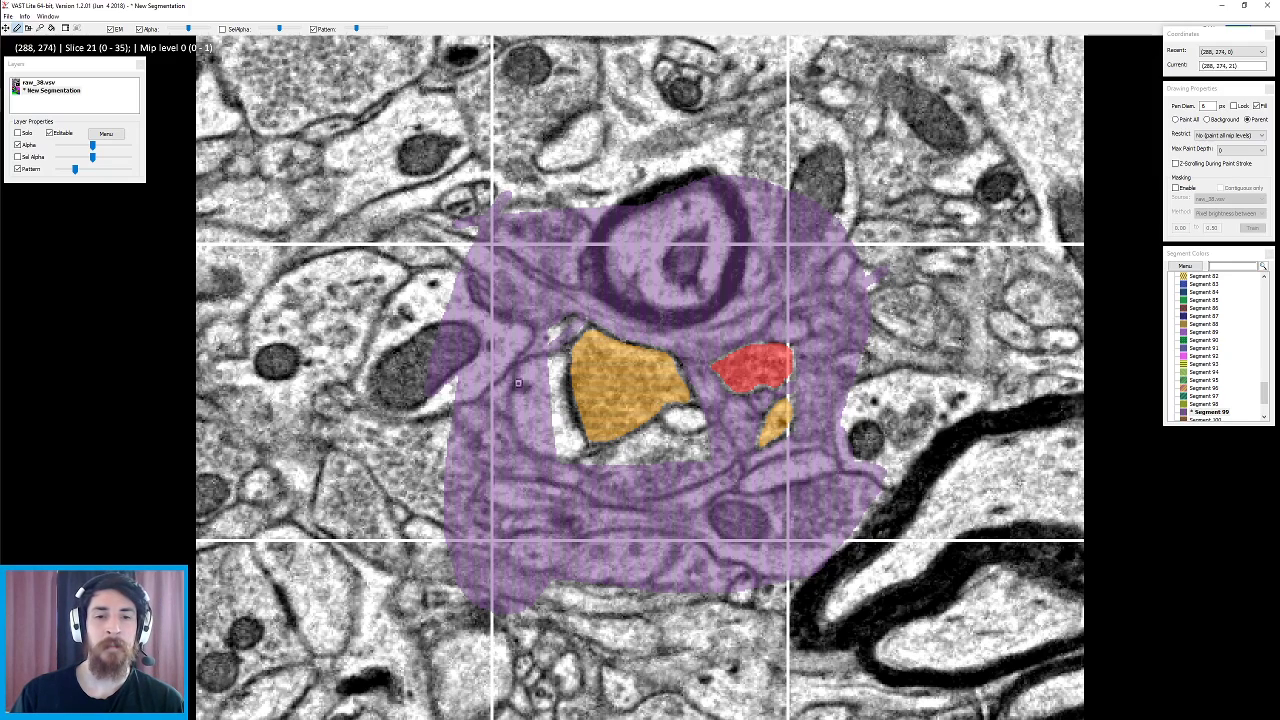
- Fill the remaining gaps beside and below the large Segment 2 profile on slice 21 with Segment 99
left_click_drag(564, 343, 541, 501)
left_click_drag(560, 387, 579, 514)
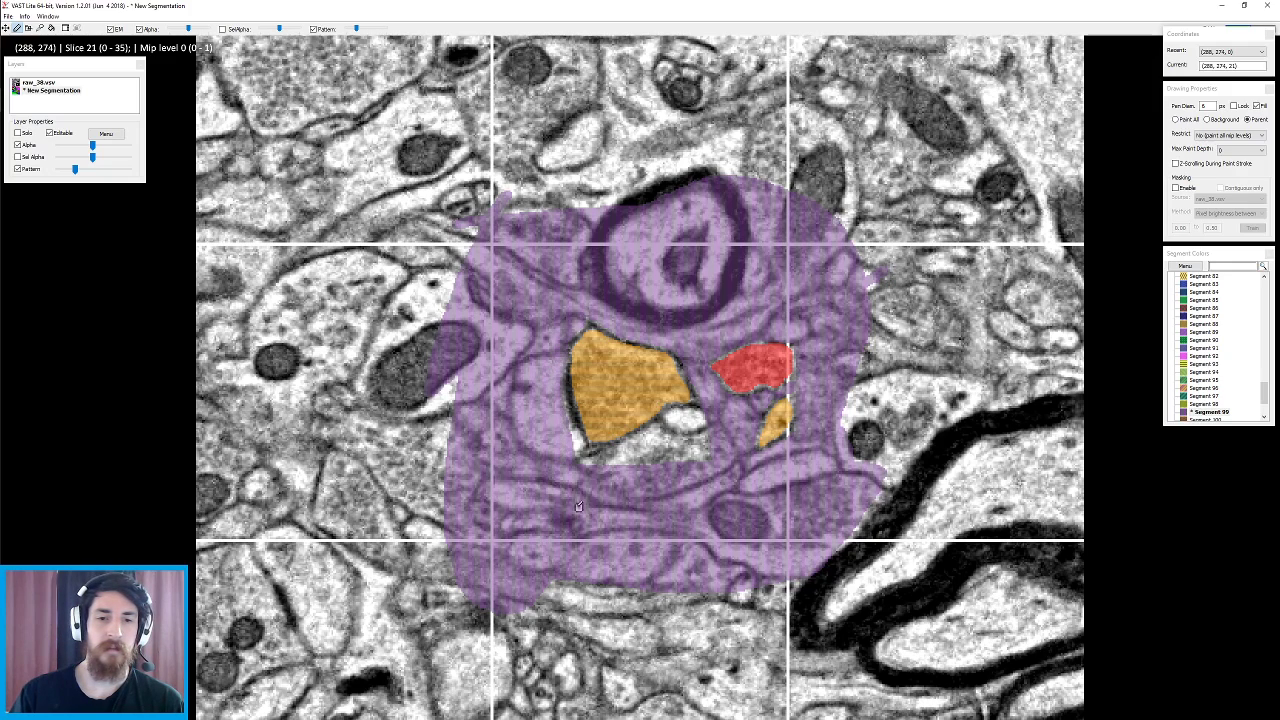
mouse_move(558, 390)
left_mouse_down()
mouse_move(579, 455)
mouse_move(705, 455)
mouse_move(712, 405)
mouse_move(619, 502)
left_mouse_up()
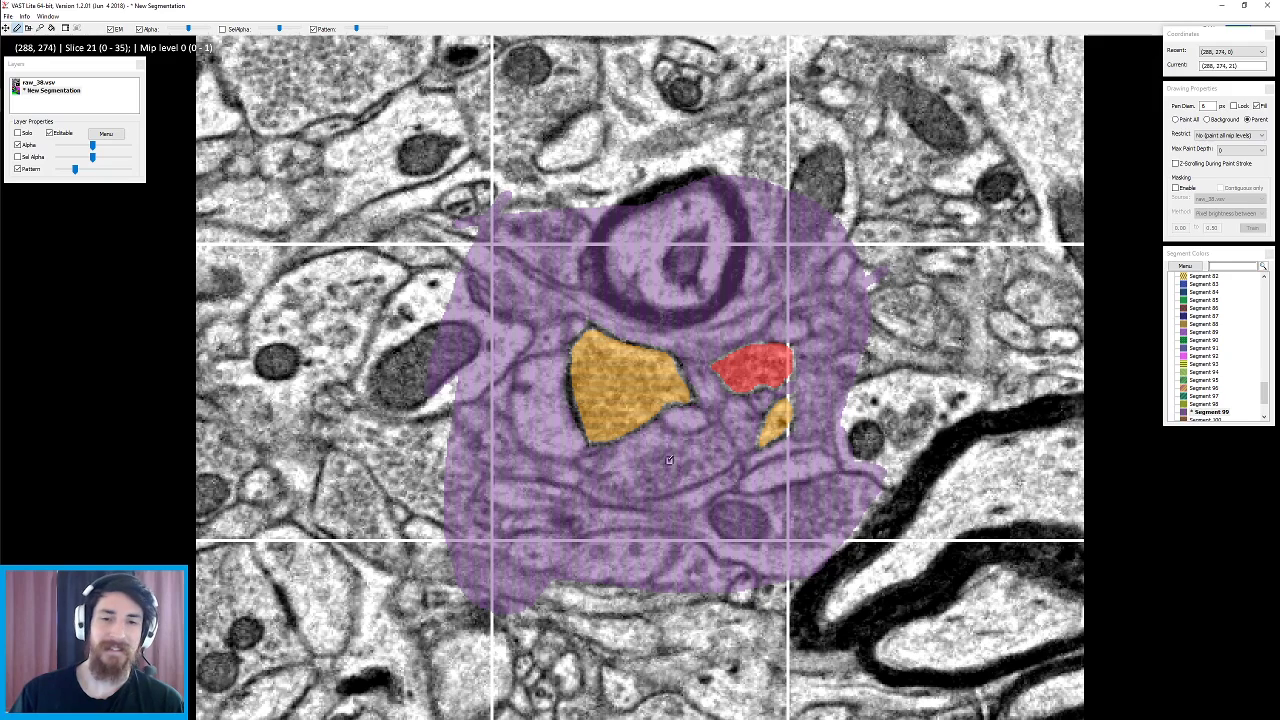
left_click(641, 514, "shift")
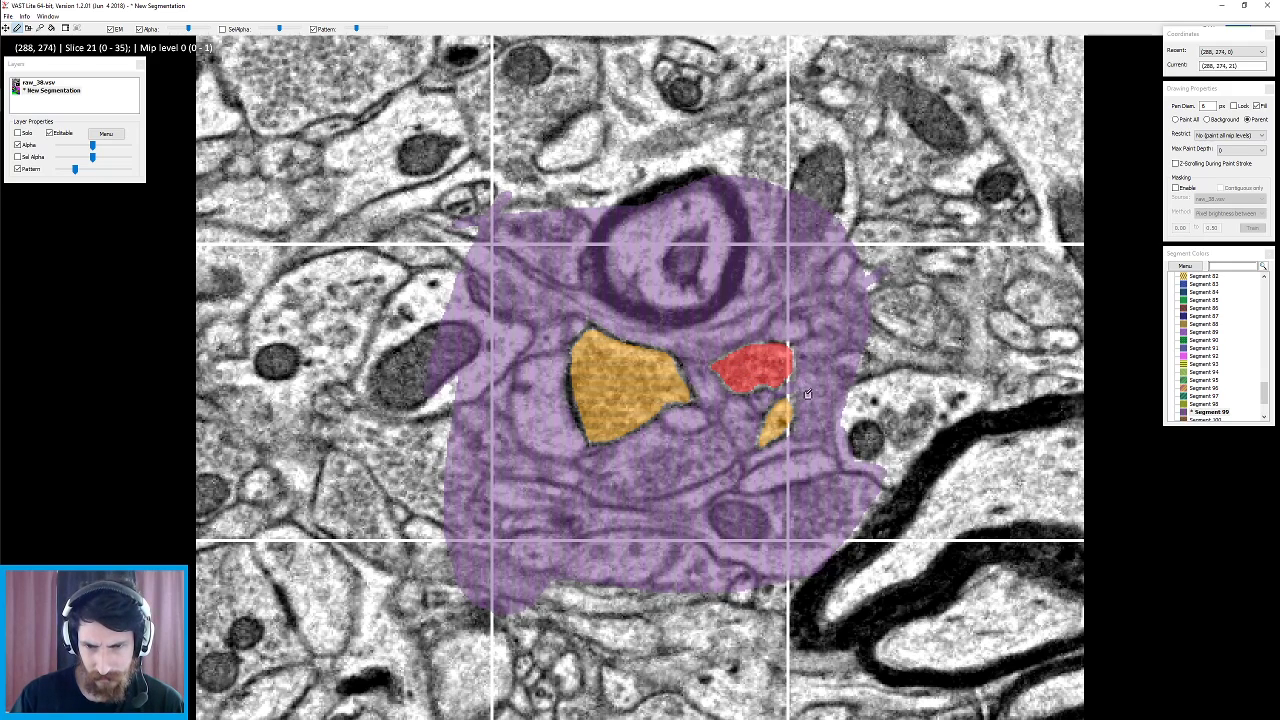
- Paint a broad Segment 99 ring around the Segment 1 and Segment 2 profiles on slice 22
scroll(811, 395, "down", 1)
mouse_move(512, 197)
left_mouse_down()
mouse_move(424, 398)
mouse_move(483, 212)
mouse_move(471, 212)
left_mouse_up()
mouse_move(494, 318)
left_mouse_down()
mouse_move(473, 508)
mouse_move(537, 400)
mouse_move(527, 247)
left_mouse_up()
mouse_move(517, 471)
left_mouse_down()
mouse_move(879, 497)
mouse_move(522, 552)
left_mouse_up()
mouse_move(658, 473)
left_mouse_down()
mouse_move(740, 440)
mouse_move(840, 444)
mouse_move(878, 410)
mouse_move(834, 447)
mouse_move(866, 410)
left_mouse_up()
mouse_move(813, 319)
left_mouse_down()
mouse_move(551, 239)
mouse_move(643, 186)
mouse_move(811, 300)
left_mouse_up()
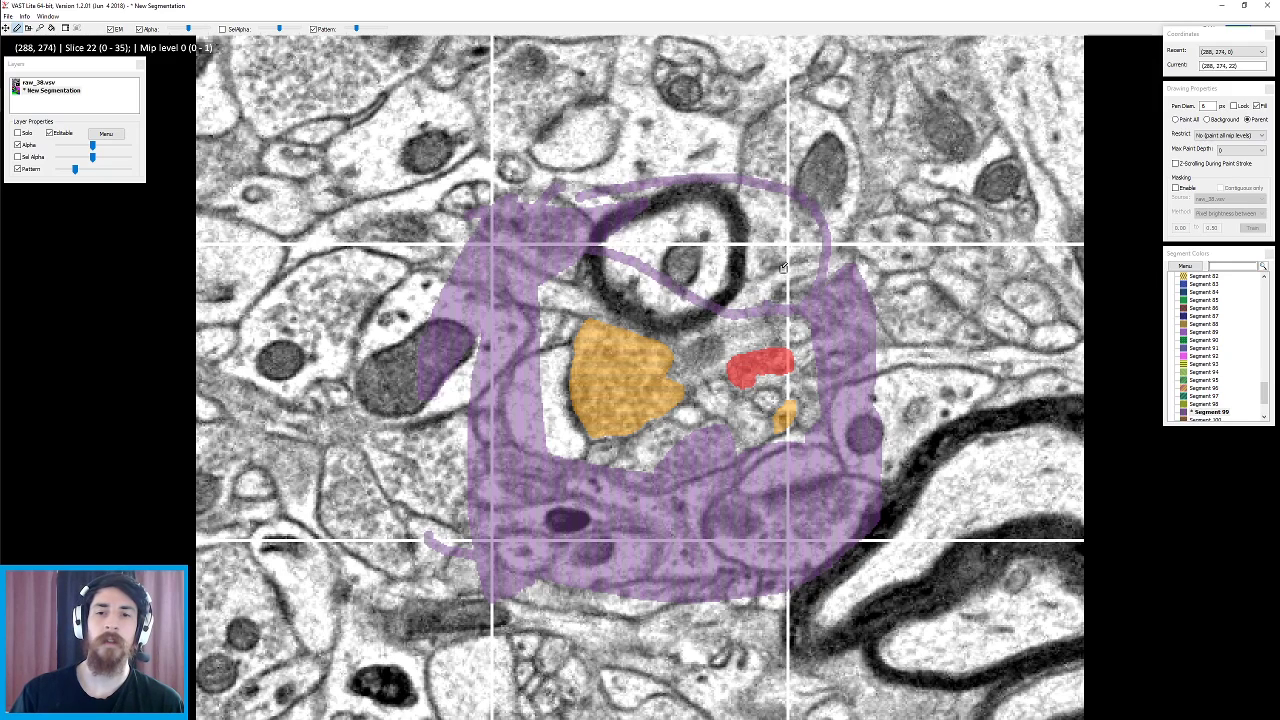
- Fill Segment 99 over the myelinated axon on slice 22 and around the large Segment 2 profile
left_click_drag(717, 181, 790, 254)
left_click_drag(676, 171, 708, 200)
mouse_move(613, 221)
left_mouse_down()
mouse_move(626, 243)
mouse_move(808, 276)
left_mouse_up()
mouse_move(680, 258)
left_mouse_down()
mouse_move(600, 290)
mouse_move(655, 305)
mouse_move(700, 338)
mouse_move(723, 316)
left_mouse_up()
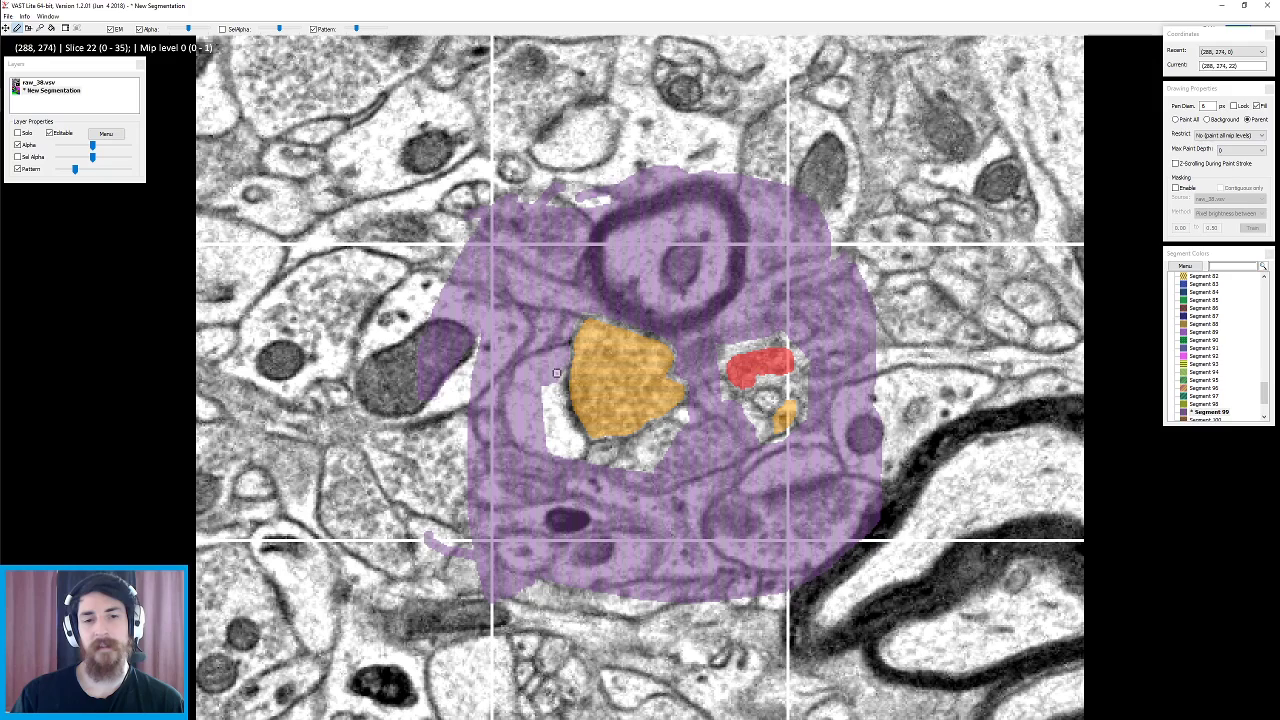
mouse_move(558, 369)
left_mouse_down()
mouse_move(552, 452)
mouse_move(551, 382)
mouse_move(568, 445)
mouse_move(587, 453)
mouse_move(655, 462)
mouse_move(690, 432)
mouse_move(688, 410)
left_mouse_up()
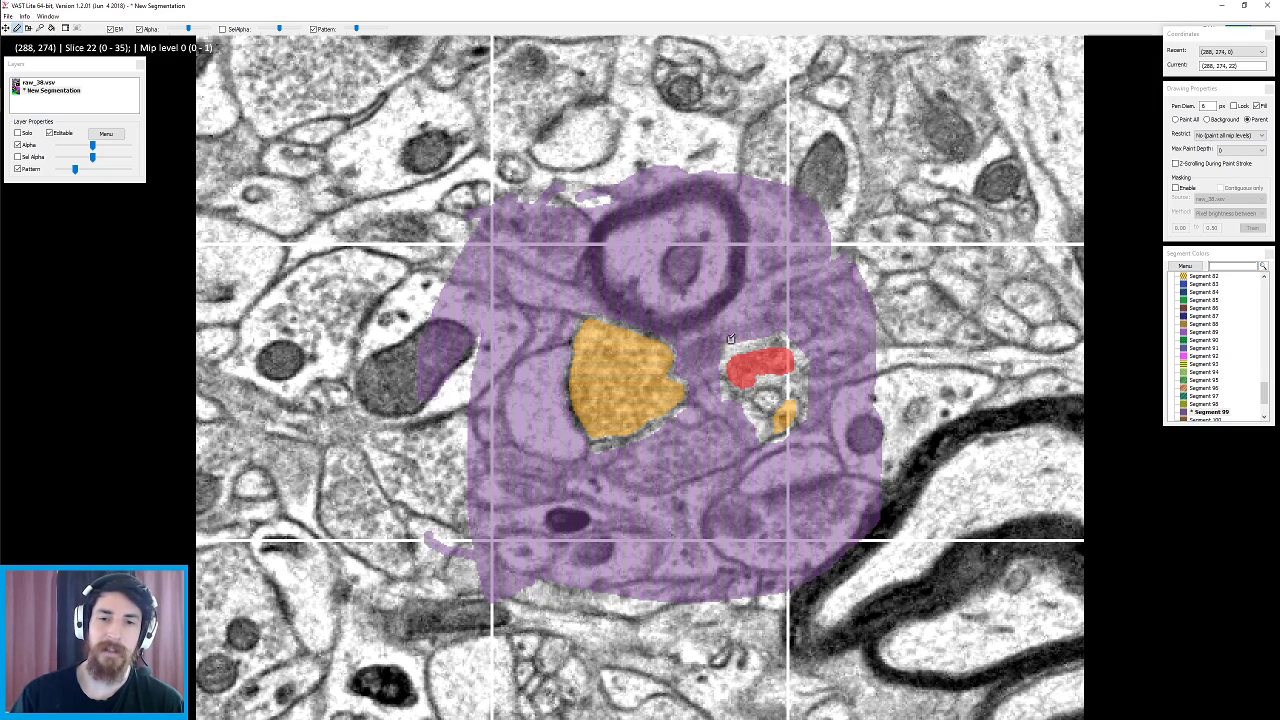
- Compare Segment 1's edges with the underlying EM image on slice 22 and select Segment 1 for painting
key("space")
key("space")
key("space")
key("space")
key("space")
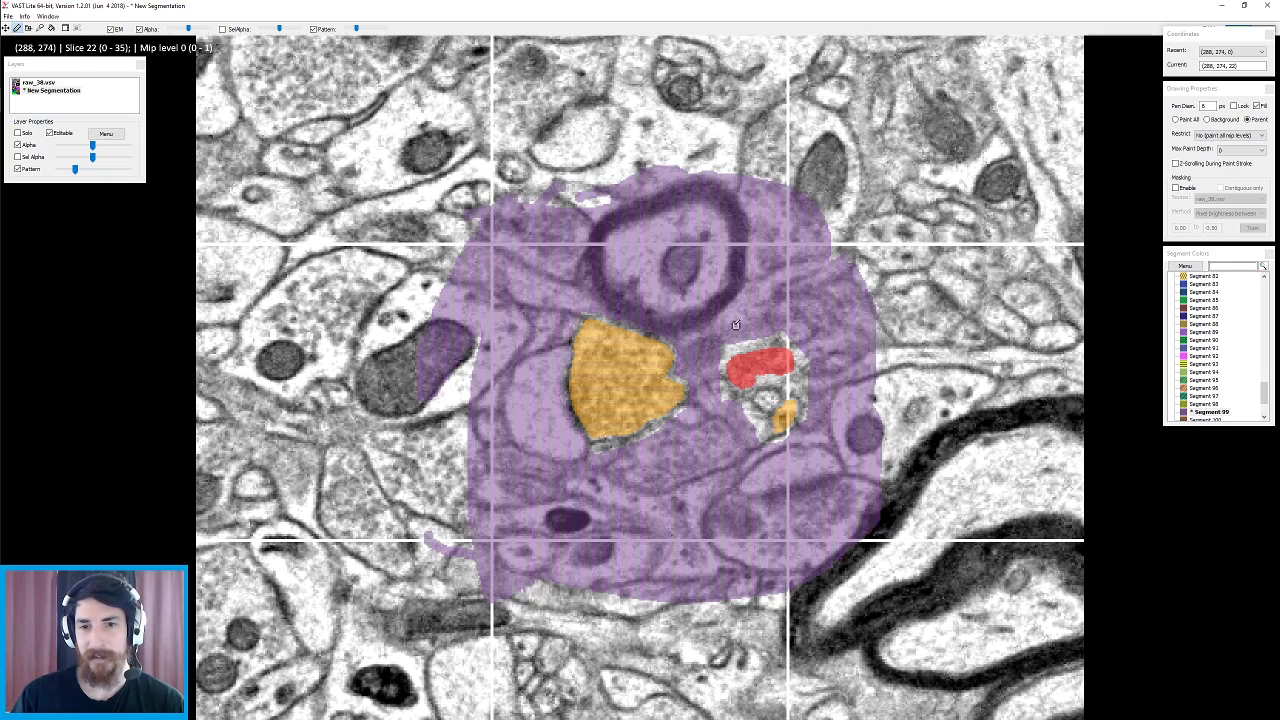
key("space")
key("space")
key("space")
key("space")
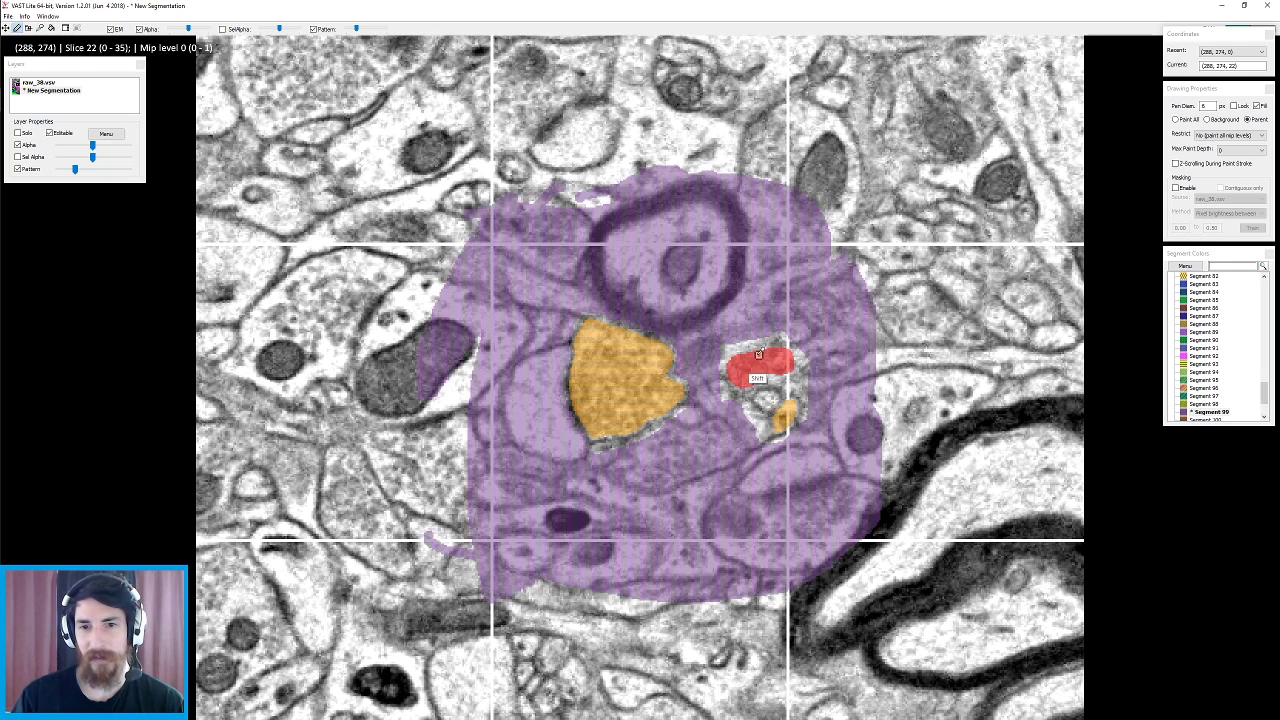
key("space")
key("space")
key("space")
key("space")
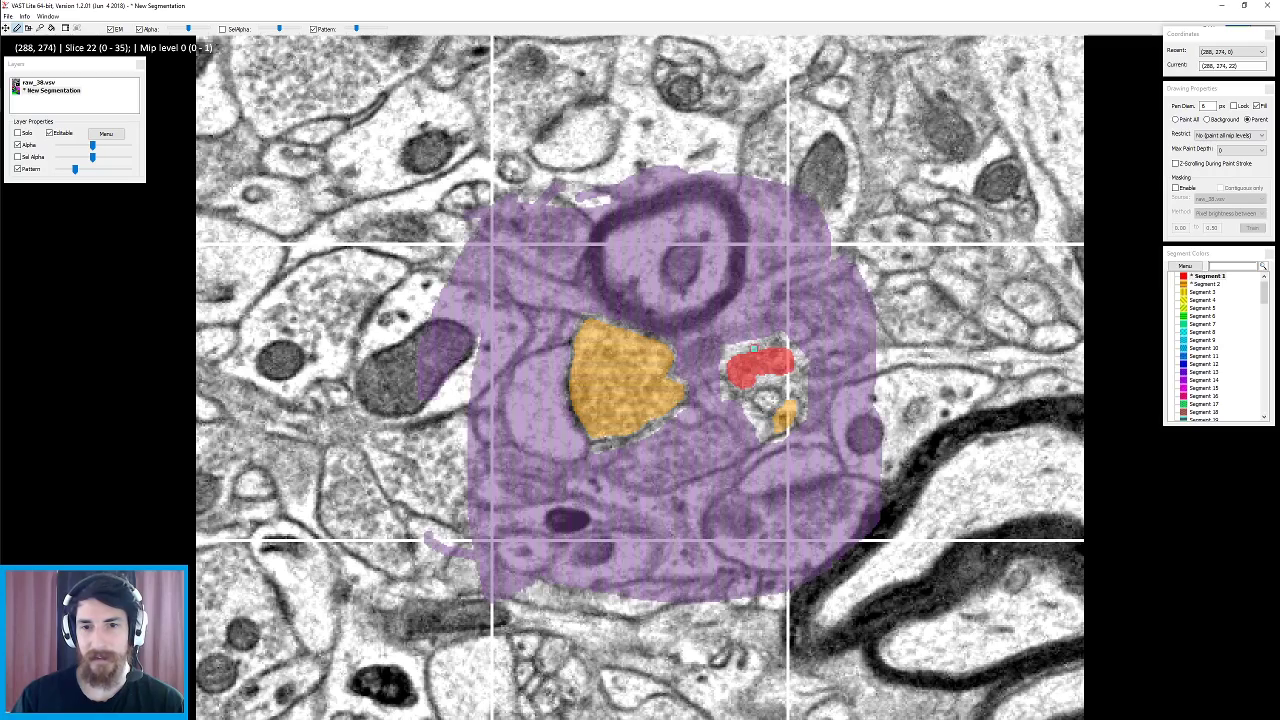
- Examine the membranes around Segment 1 across slices 21 to 23, comparing the raw EM image with the painted overlay
key("space")
key("space")
key("space")
scroll(730, 360, "down", 1)
key("space")
scroll(744, 331, "up", 2)
key("space")
key("space")
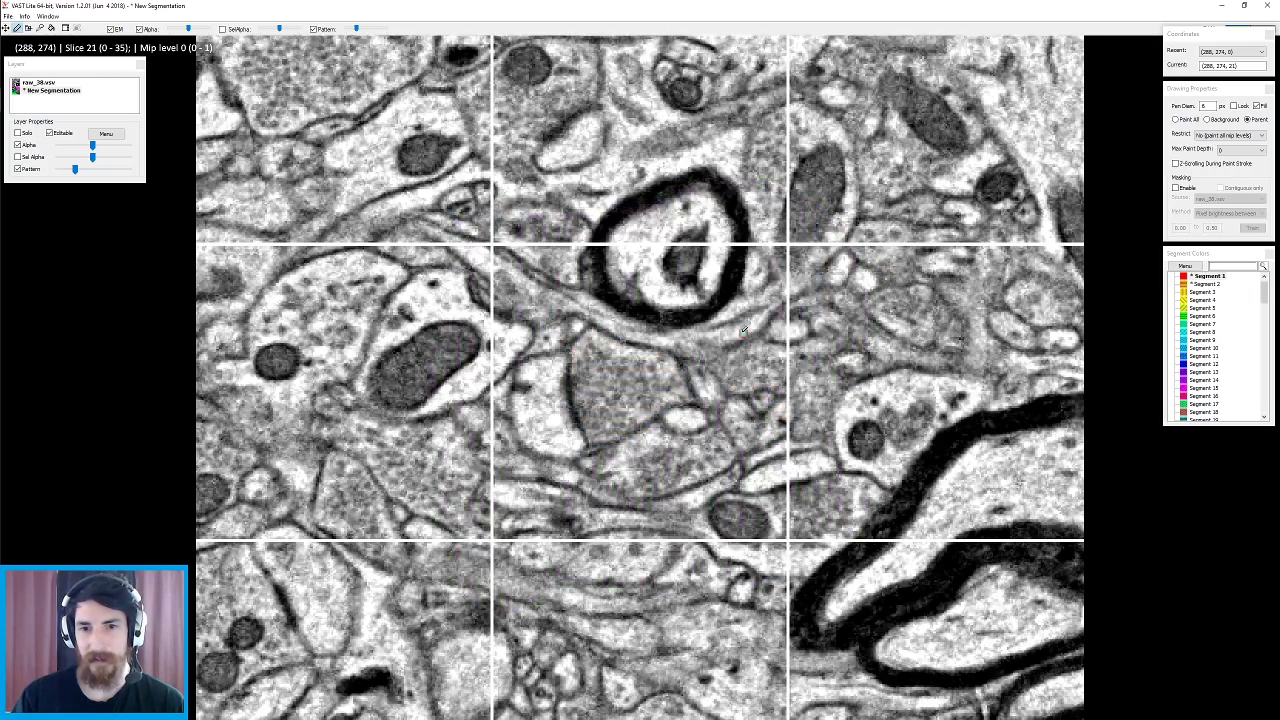
scroll(744, 331, "down", 1)
key("space")
key("space")
scroll(753, 332, "up", 1)
scroll(751, 335, "down", 1)
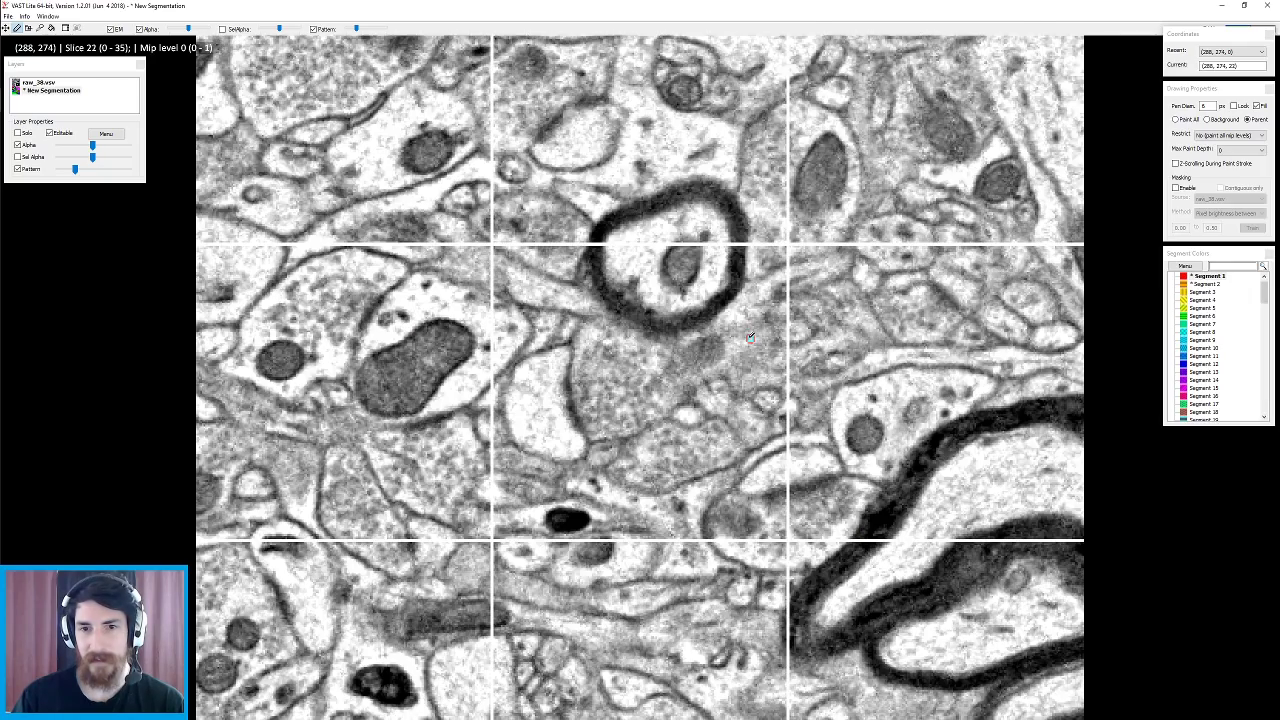
scroll(751, 340, "down", 1)
scroll(752, 342, "up", 1)
scroll(750, 343, "down", 1)
key("space")
key("space")
scroll(744, 347, "up", 1)
key("space")
key("space")
key("space")
key("space")
key("space")
key("space")
key("space")
key("space")
key("space")
- Reselect Segment 99 and paint it closely around Segment 1 and both Segment 2 profiles on slice 22
left_click(749, 329, "shift")
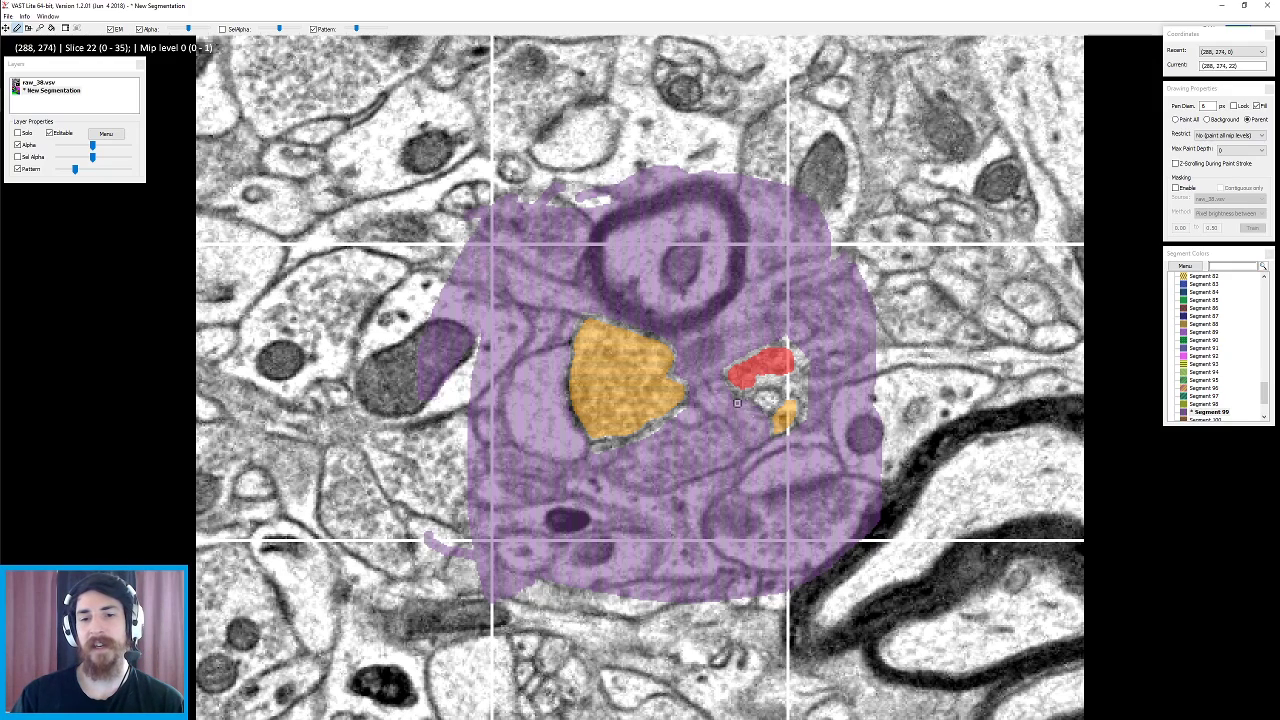
key("space")
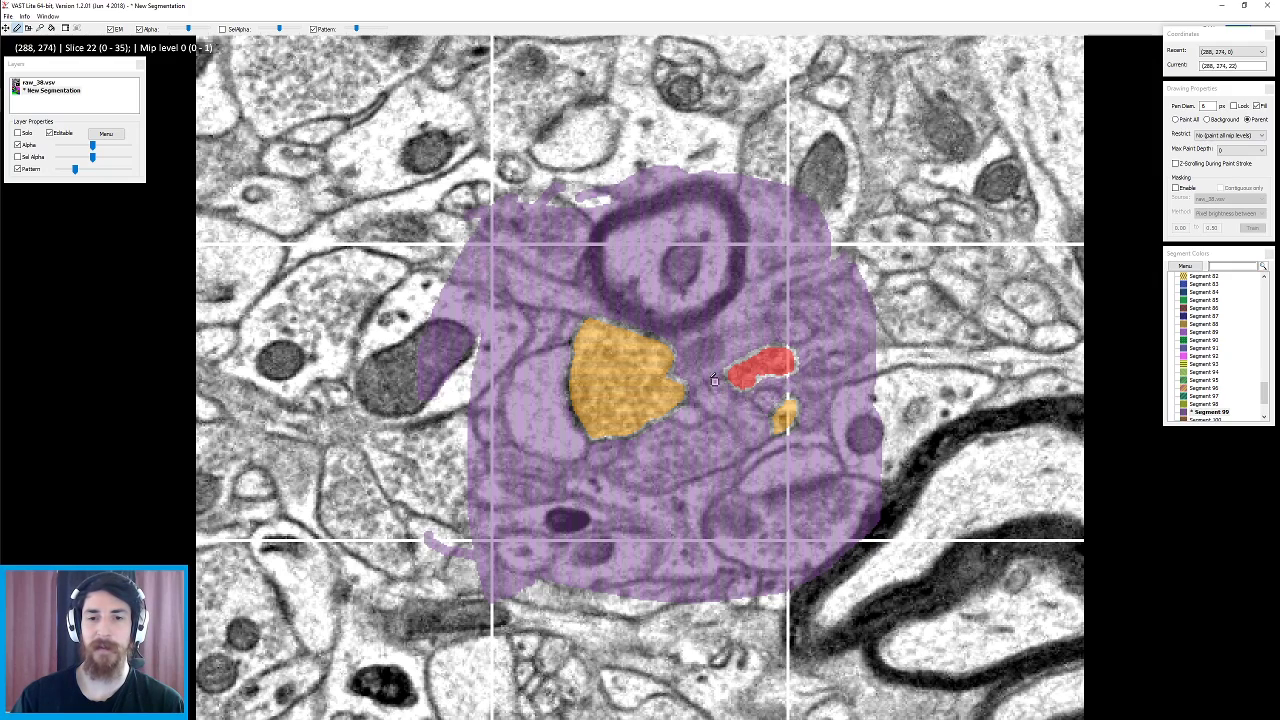
scroll(700, 505, "down", 1)
scroll(698, 498, "up", 1)
- Paint Segment 99 around both Segment 2 profiles on slice 23, filling it in up to their edges
scroll(600, 299, "down", 1)
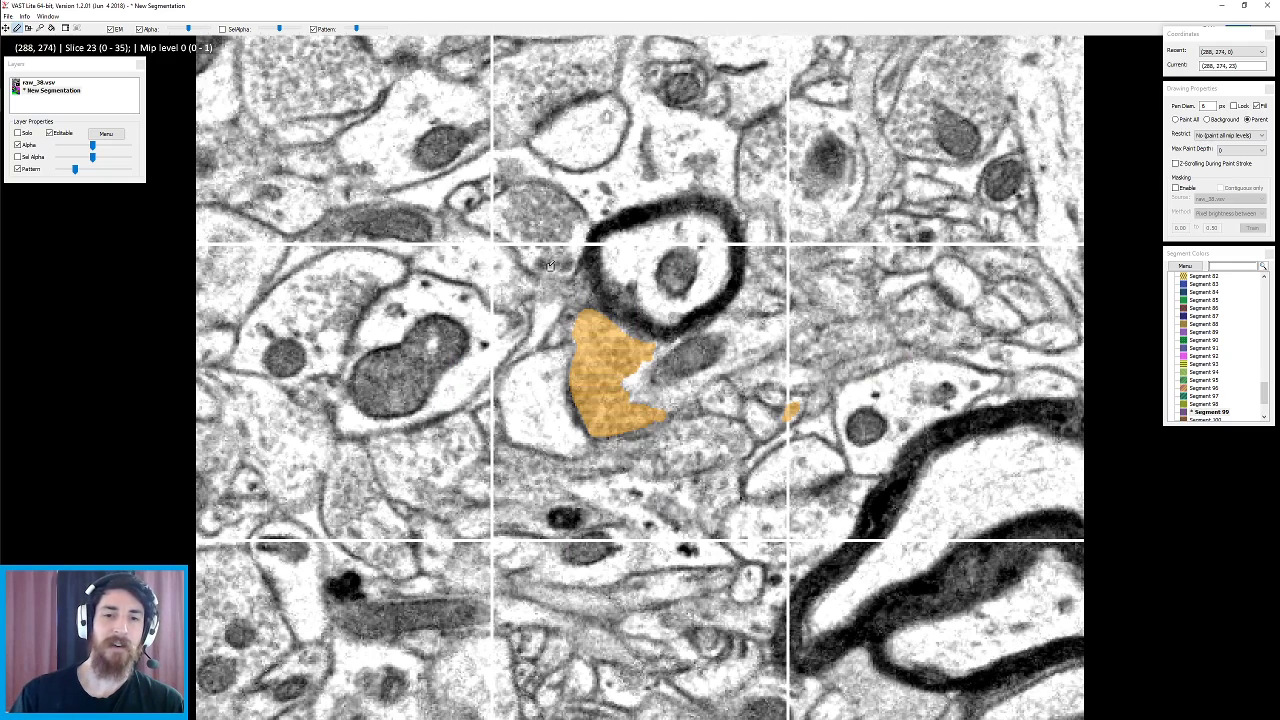
mouse_move(480, 198)
left_mouse_down()
mouse_move(447, 330)
mouse_move(525, 592)
mouse_move(547, 435)
mouse_move(480, 214)
mouse_move(442, 214)
left_mouse_up()
mouse_move(537, 292)
left_mouse_down()
mouse_move(808, 290)
mouse_move(566, 224)
left_mouse_up()
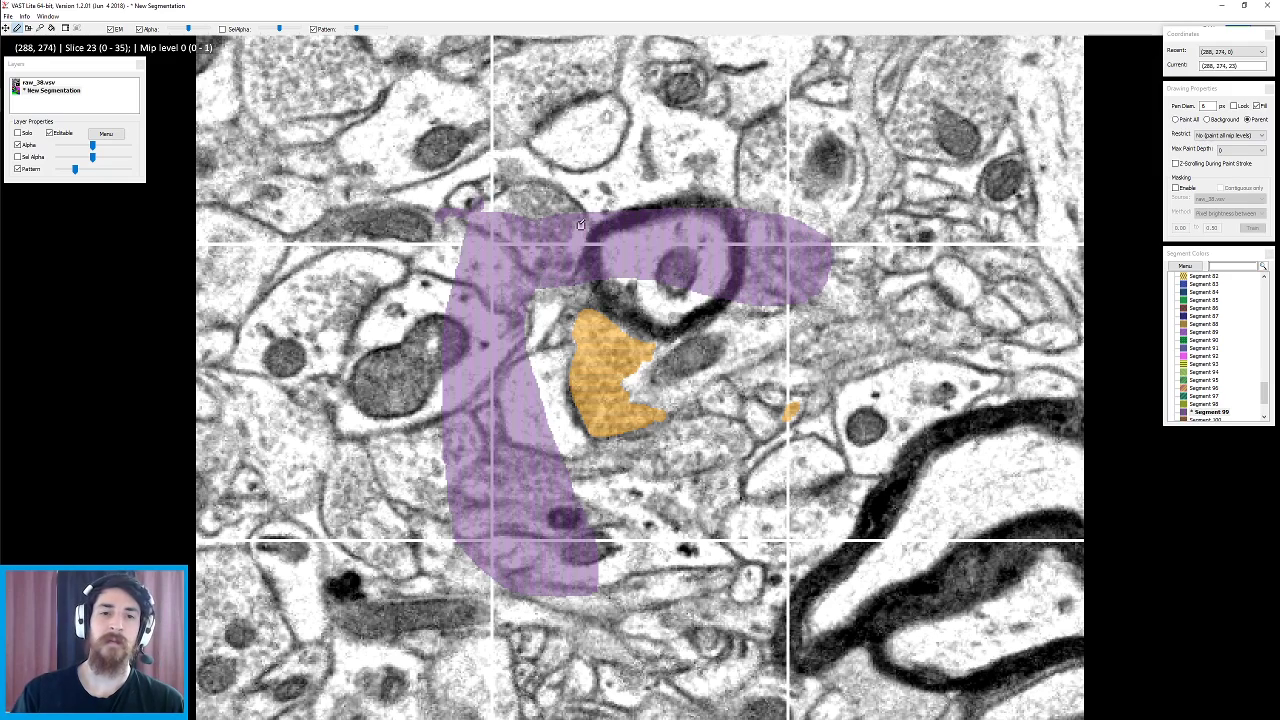
mouse_move(564, 292)
left_mouse_down()
mouse_move(545, 360)
mouse_move(548, 330)
mouse_move(550, 420)
mouse_move(640, 595)
mouse_move(660, 495)
mouse_move(735, 507)
mouse_move(742, 450)
mouse_move(805, 458)
mouse_move(848, 533)
mouse_move(860, 305)
mouse_move(795, 346)
mouse_move(650, 311)
mouse_move(585, 264)
left_mouse_up()
mouse_move(690, 305)
left_mouse_down()
mouse_move(692, 455)
mouse_move(774, 349)
mouse_move(785, 394)
mouse_move(780, 342)
mouse_move(761, 467)
mouse_move(755, 405)
left_mouse_up()
mouse_move(754, 452)
left_mouse_down()
mouse_move(825, 461)
mouse_move(843, 397)
mouse_move(807, 371)
mouse_move(776, 385)
mouse_move(773, 437)
left_mouse_up()
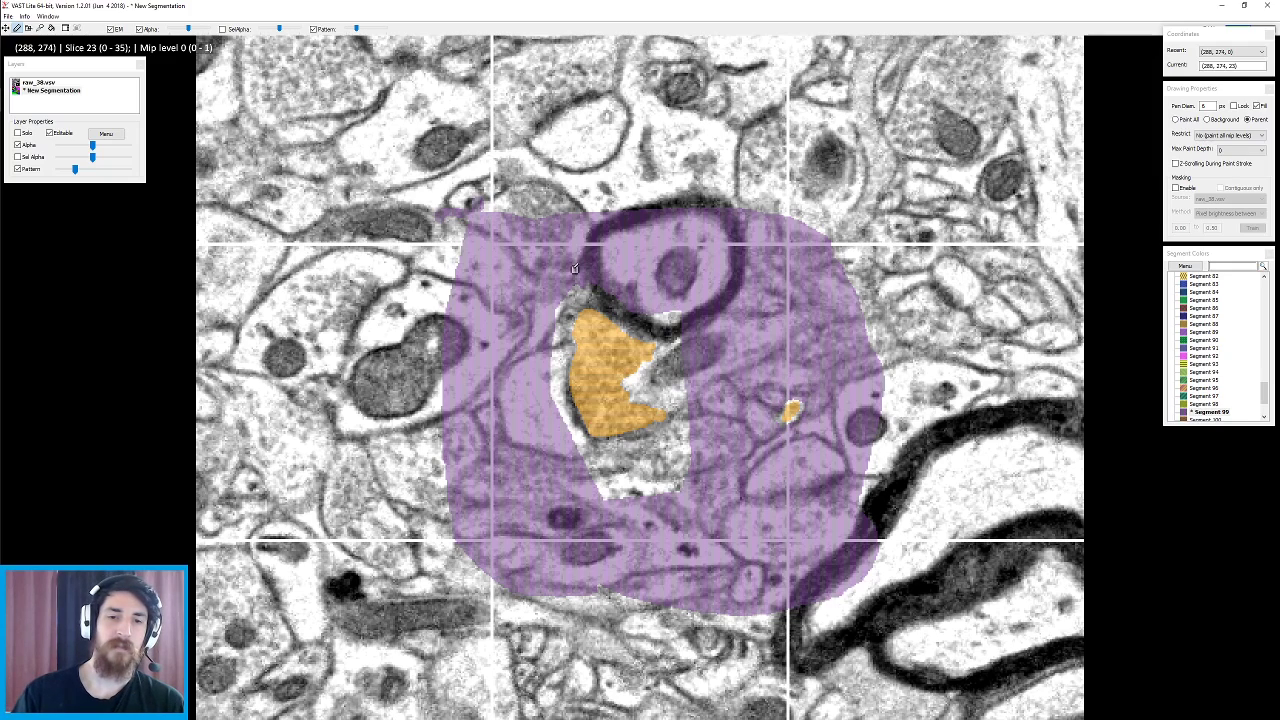
mouse_move(681, 377)
left_mouse_down()
mouse_move(672, 345)
mouse_move(668, 365)
mouse_move(636, 385)
mouse_move(697, 430)
mouse_move(690, 445)
mouse_move(702, 428)
mouse_move(610, 475)
mouse_move(631, 456)
mouse_move(649, 473)
mouse_move(597, 465)
mouse_move(557, 384)
mouse_move(578, 292)
mouse_move(606, 303)
left_mouse_up()
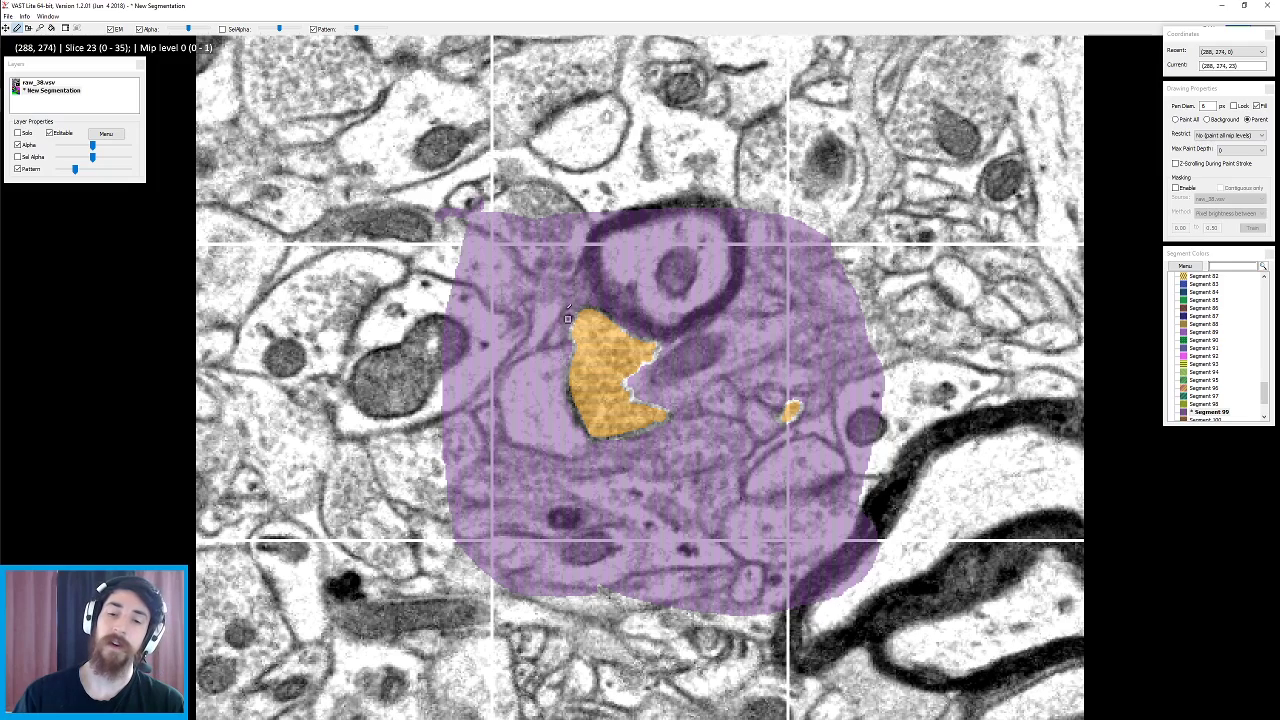
- Paint Segment 99 on slice 24 beside the Segment 2 profile and as a thin border around its edge
scroll(592, 212, "down", 1)
scroll(592, 212, "up", 1)
scroll(592, 212, "down", 1)
scroll(592, 212, "up", 1)
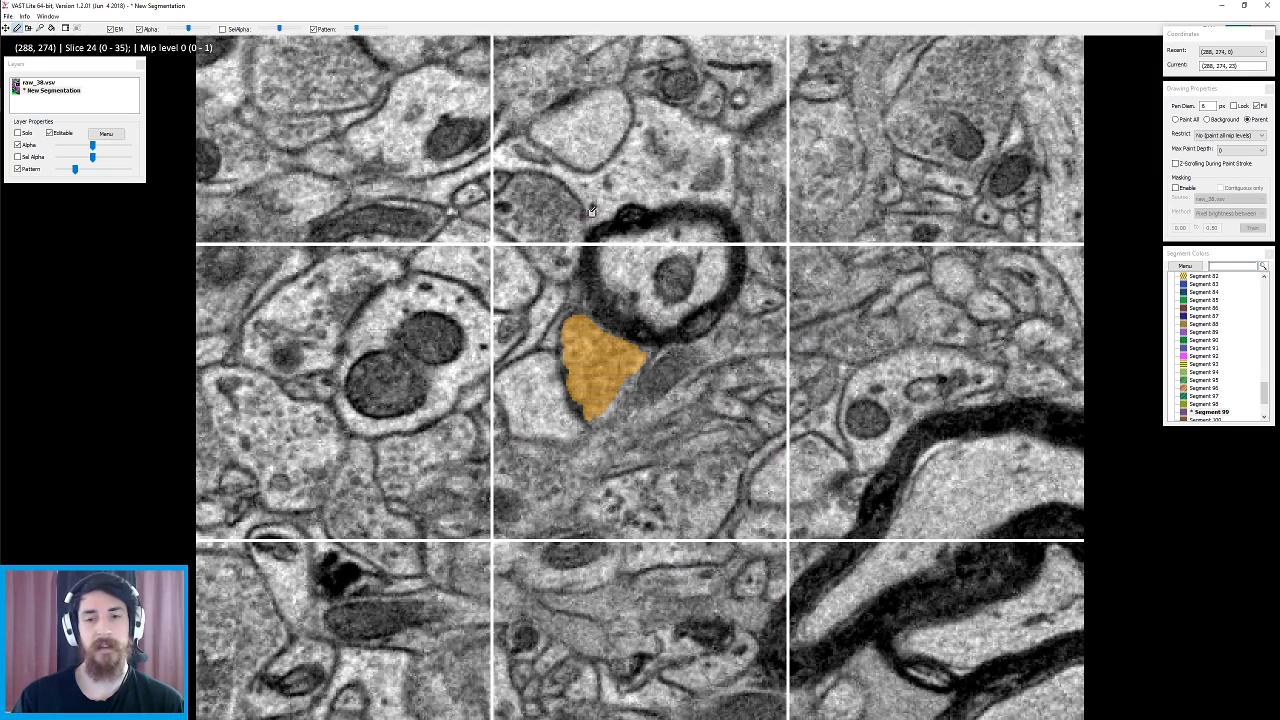
scroll(592, 212, "down", 1)
mouse_move(496, 211)
left_mouse_down()
mouse_move(445, 490)
mouse_move(585, 458)
mouse_move(547, 343)
mouse_move(556, 306)
mouse_move(592, 297)
mouse_move(497, 211)
left_mouse_up()
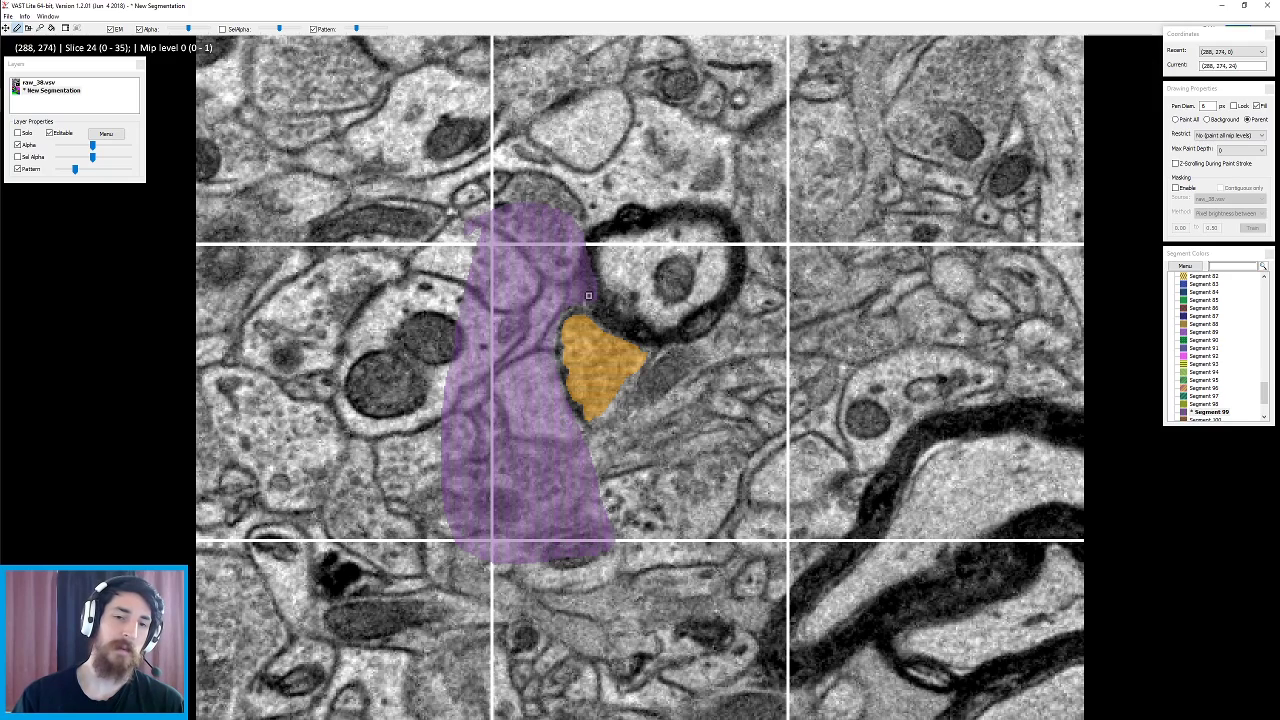
mouse_move(597, 310)
left_mouse_down()
mouse_move(660, 355)
mouse_move(596, 437)
mouse_move(573, 440)
left_mouse_up()
- Check Segment 2 against the EM image on slice 24, extend its lower right edge with Segment 2, and reselect Segment 99
key("space")
key("space")
key("space")
key("space")
key("space")
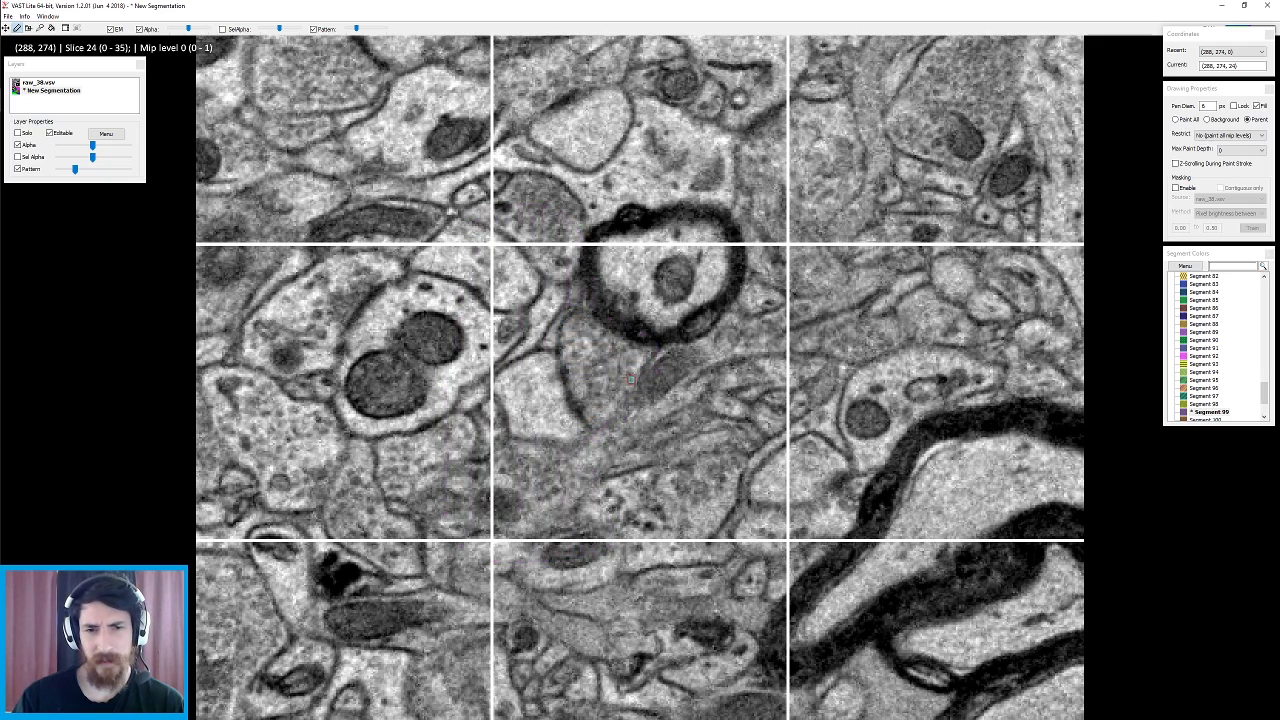
key("space")
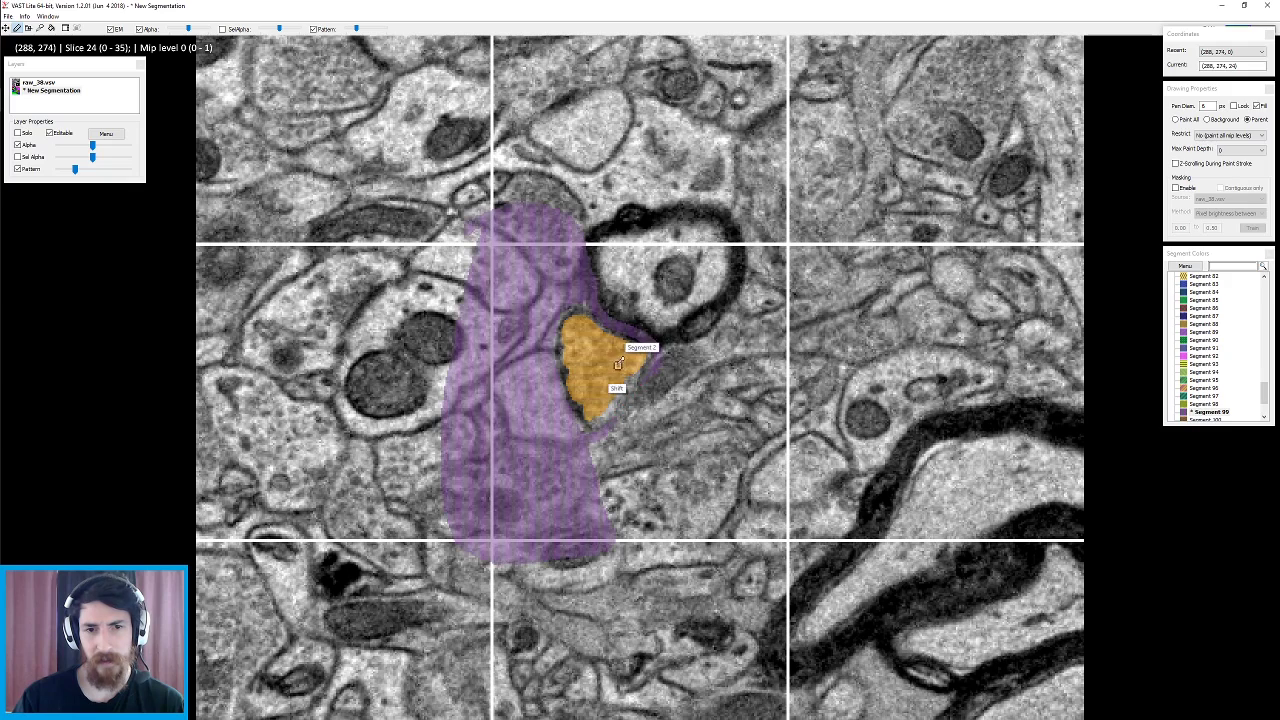
left_click(628, 366)
key("space")
key("space")
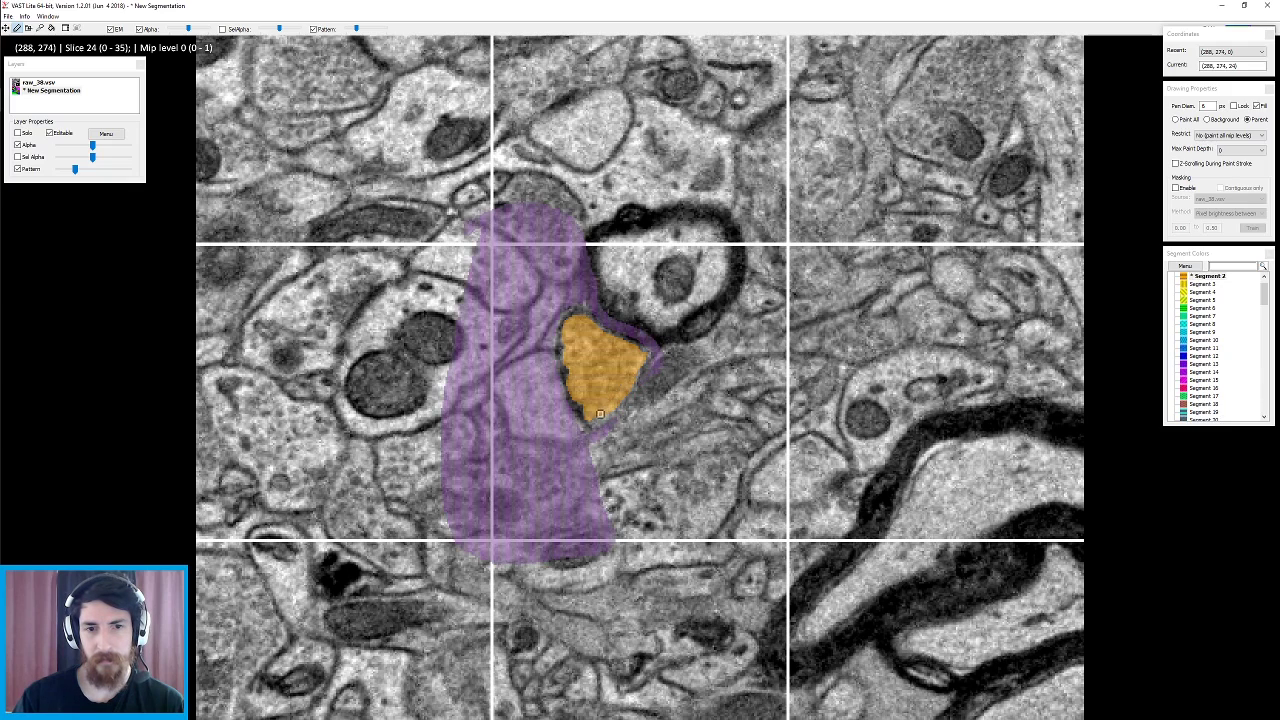
key("space")
key("space")
left_click(643, 386)
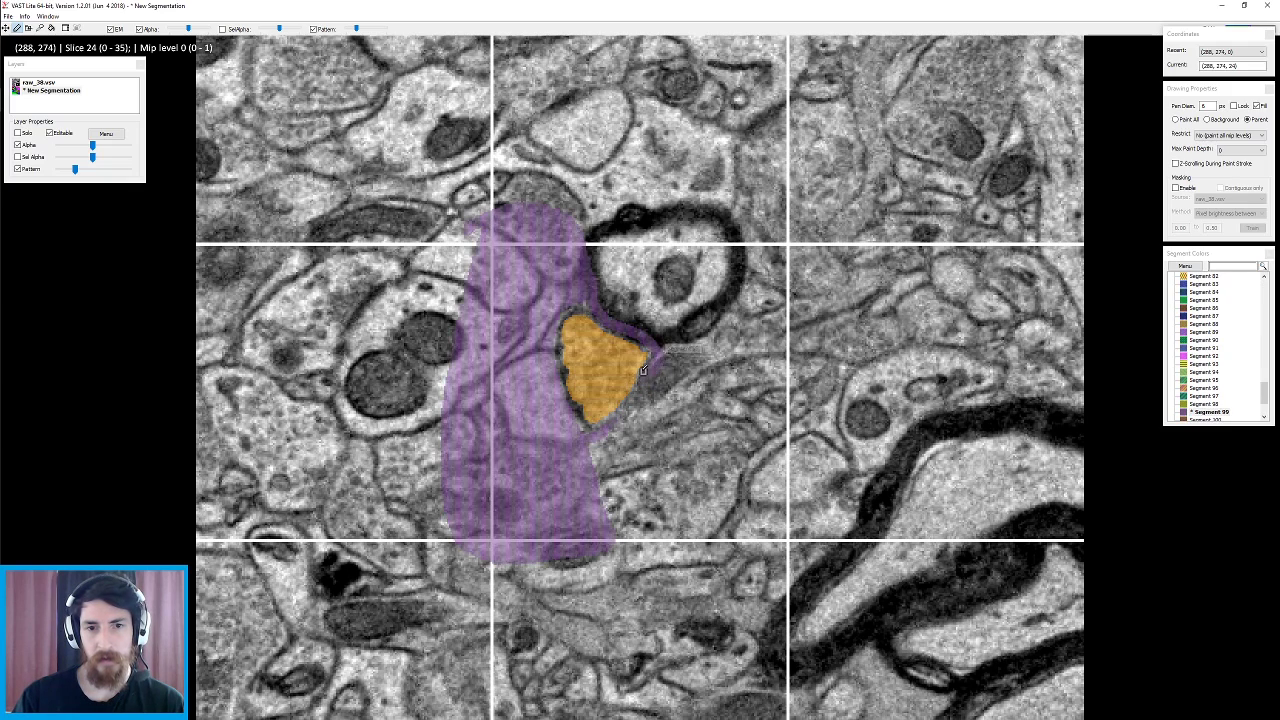
- Paint Segment 99 over the myelinated axon and the remaining area to the right of and below Segment 2 on slice 24
mouse_move(641, 387)
left_mouse_down()
mouse_move(558, 586)
mouse_move(856, 378)
mouse_move(720, 240)
mouse_move(636, 590)
mouse_move(600, 585)
left_mouse_up()
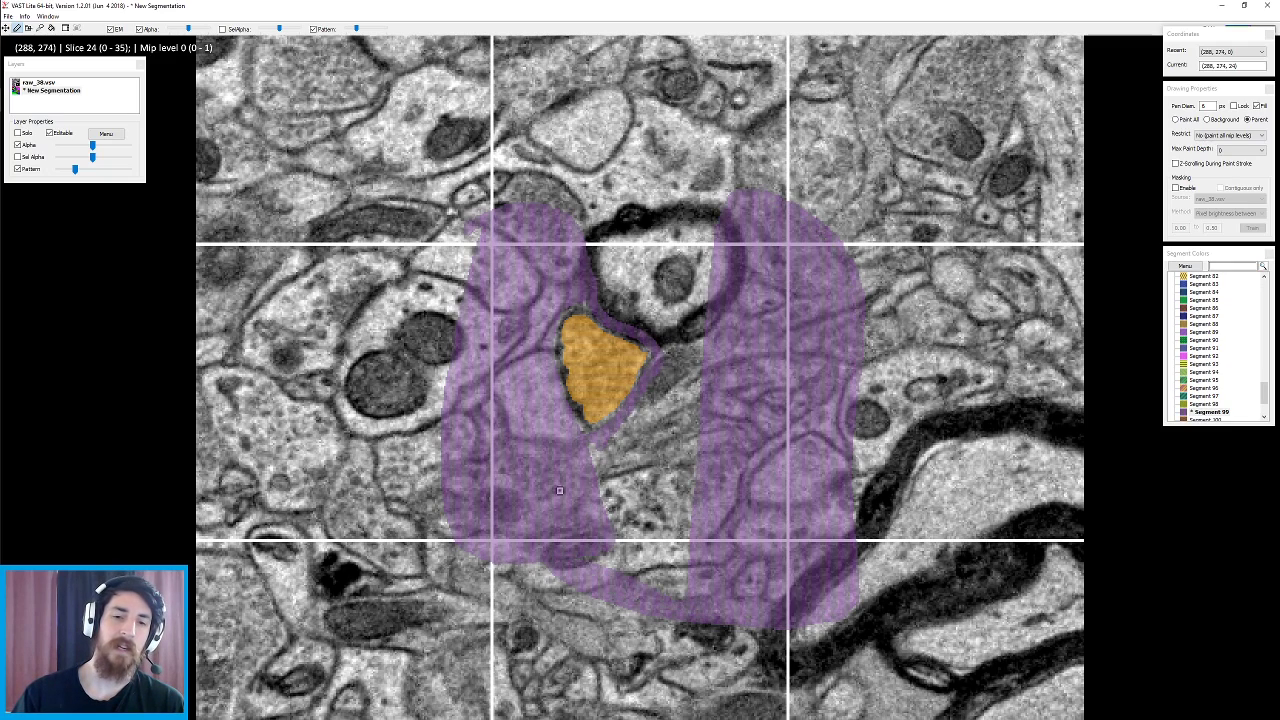
mouse_move(704, 421)
left_mouse_down()
mouse_move(655, 278)
mouse_move(592, 262)
mouse_move(717, 262)
left_mouse_up()
mouse_move(720, 226)
left_mouse_down()
mouse_move(677, 222)
mouse_move(602, 265)
left_mouse_up()
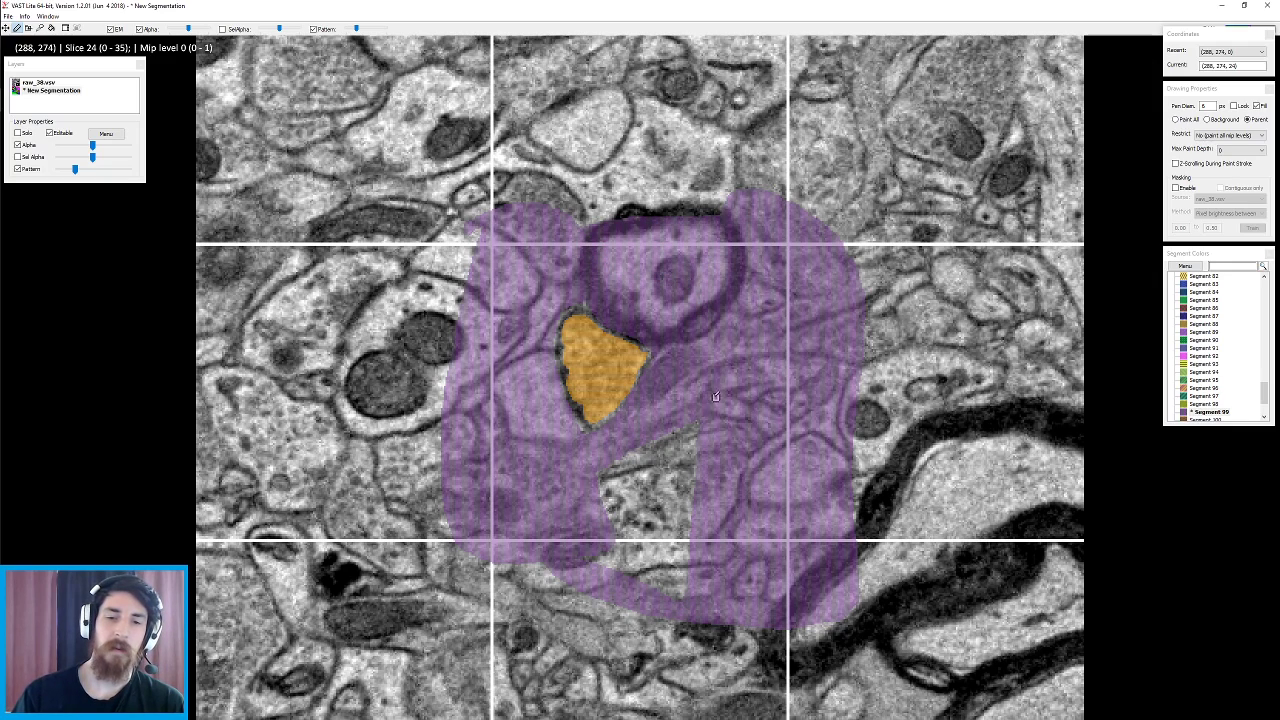
left_click_drag(715, 398, 645, 451)
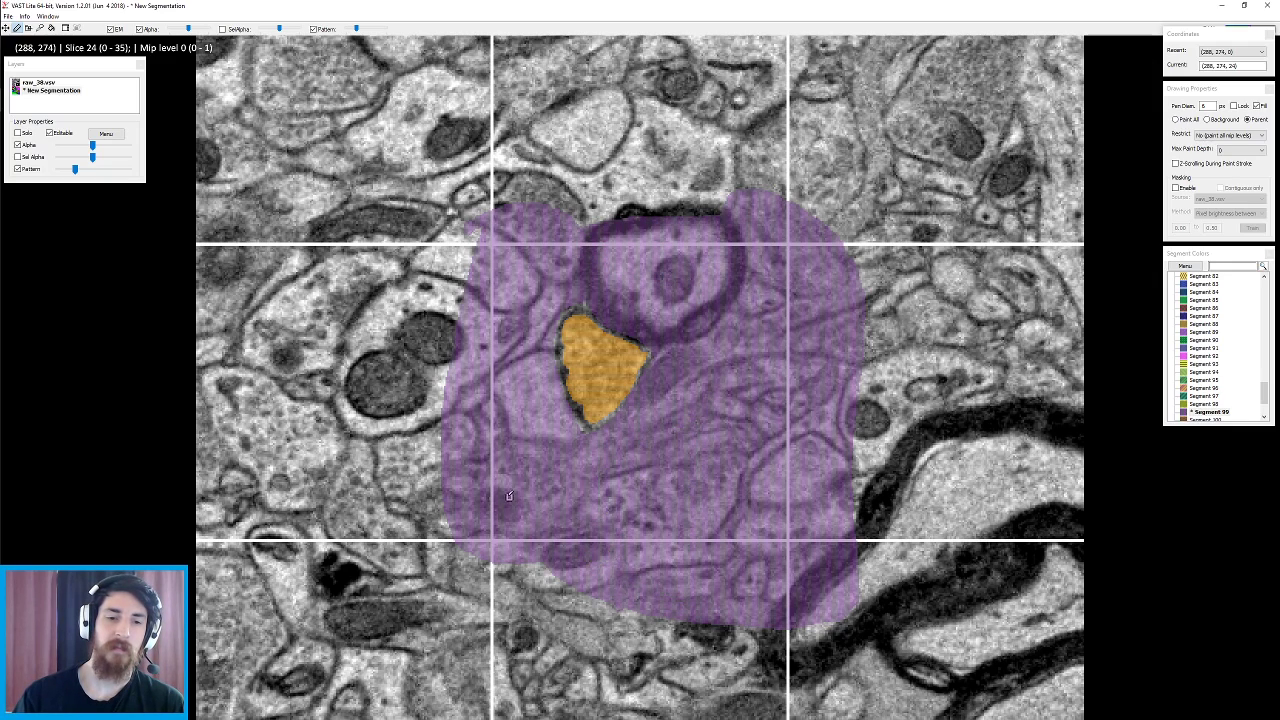
- Paint a broad Segment 99 ring around the Segment 2 profile on slice 25, covering most of the myelinated axon
scroll(535, 355, "down", 1)
scroll(500, 240, "up", 1)
scroll(498, 208, "down", 1)
mouse_move(474, 231)
left_mouse_down()
mouse_move(490, 575)
mouse_move(800, 575)
mouse_move(835, 255)
mouse_move(492, 236)
left_mouse_up()
left_click_drag(713, 176, 476, 356)
left_click_drag(540, 289, 419, 412)
mouse_move(578, 171)
left_mouse_down()
mouse_move(543, 192)
mouse_move(506, 355)
mouse_move(635, 631)
left_mouse_up()
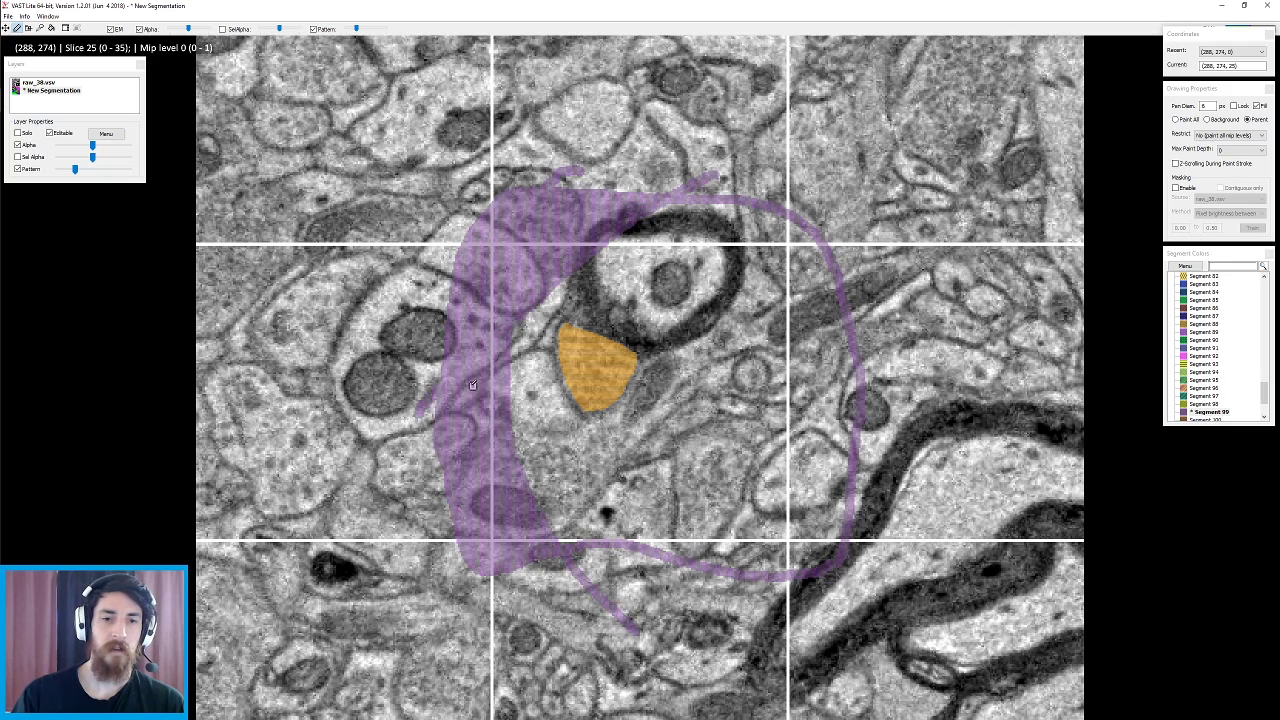
left_click_drag(472, 383, 930, 600)
mouse_move(649, 542)
left_mouse_down()
mouse_move(685, 387)
mouse_move(865, 181)
left_mouse_up()
left_click_drag(797, 516, 608, 245)
left_click_drag(680, 266, 587, 265)
mouse_move(478, 318)
left_mouse_down()
mouse_move(612, 501)
mouse_move(560, 440)
mouse_move(620, 450)
left_mouse_up()
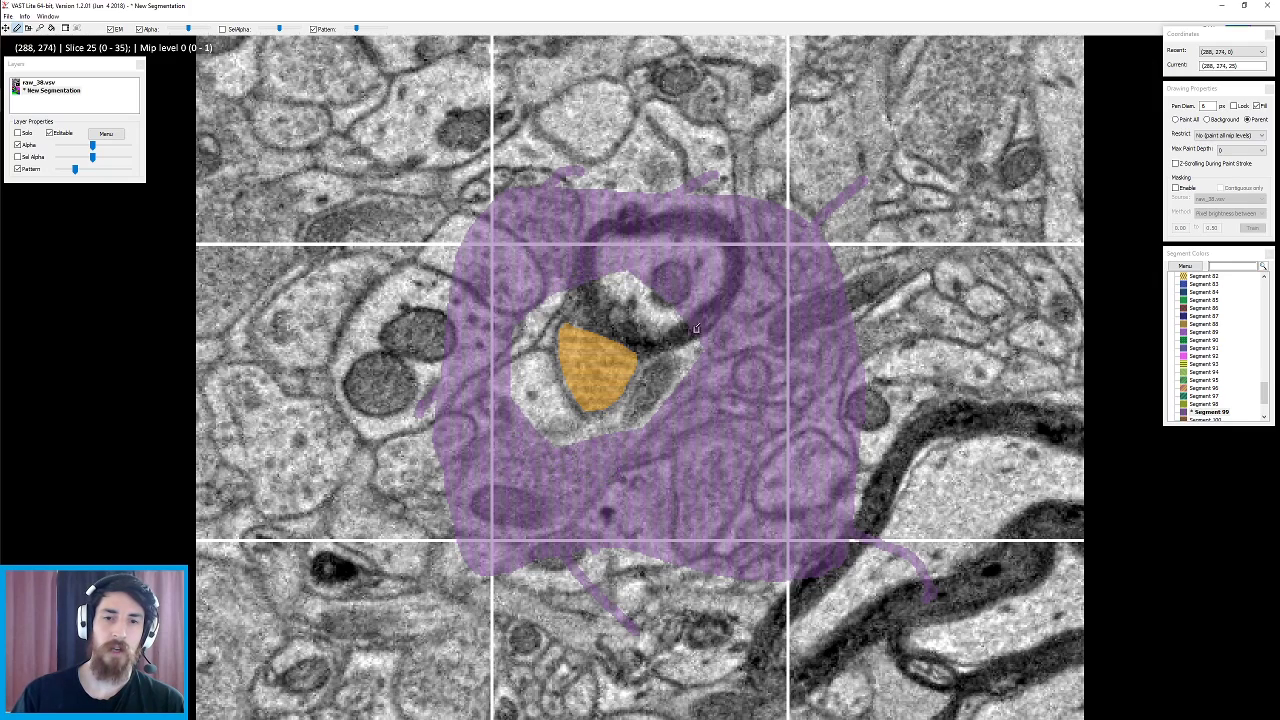
- Fill the remaining gap between the Segment 99 ring and the Segment 2 profile on slice 25
mouse_move(579, 281)
left_mouse_down()
mouse_move(581, 302)
mouse_move(631, 336)
mouse_move(650, 425)
left_mouse_up()
mouse_move(677, 345)
left_mouse_down()
mouse_move(646, 414)
mouse_move(560, 432)
mouse_move(586, 434)
mouse_move(493, 319)
left_mouse_up()
left_click_drag(565, 422, 545, 305)
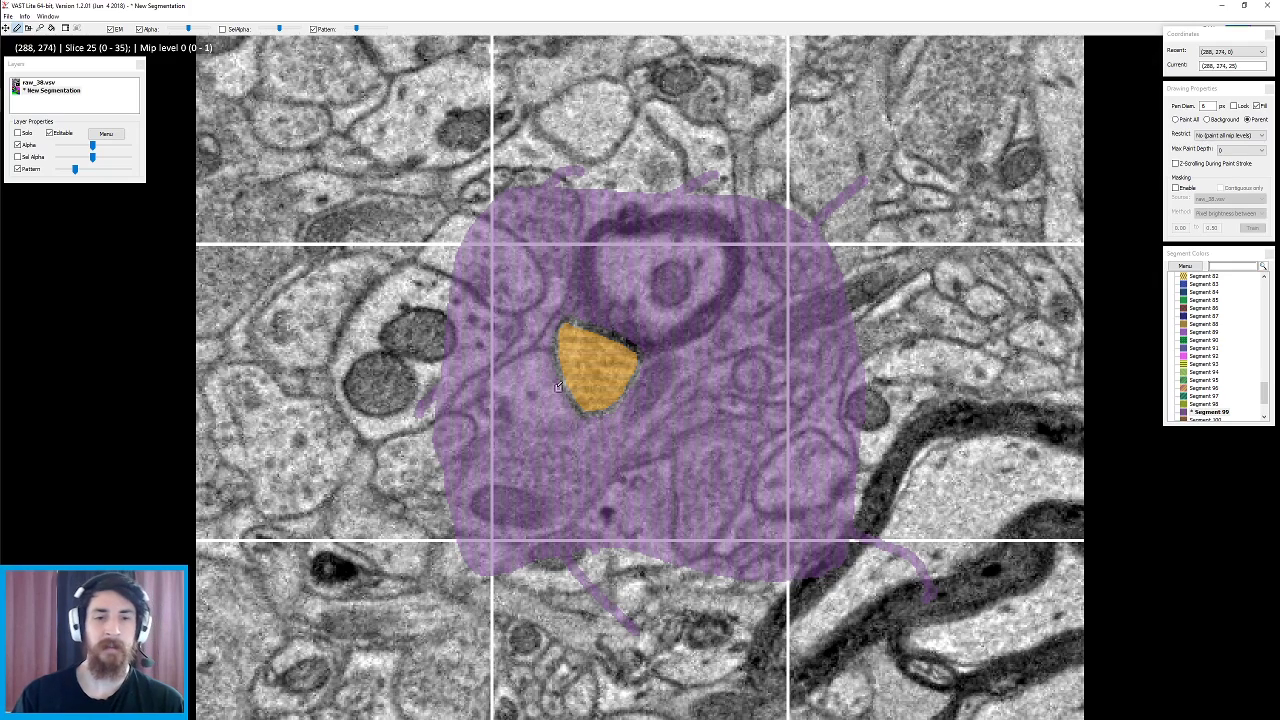
- Review the painted segments through the stack from slice 25 back to slice 9 and return to the low twenties
scroll(539, 371, "down", 1)
scroll(538, 347, "up", 1)
scroll(540, 354, "down", 1)
scroll(539, 356, "up", 2)
scroll(537, 356, "up", 2)
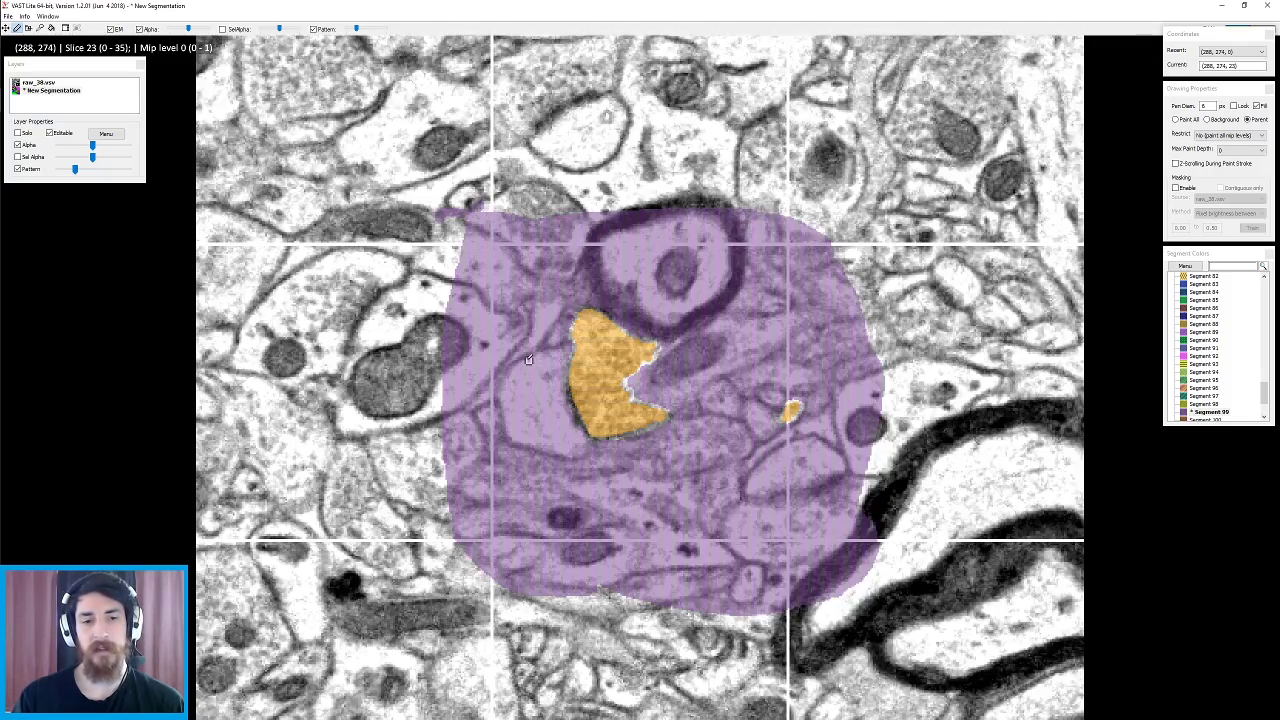
scroll(529, 360, "up", 1)
scroll(529, 360, "down", 1)
scroll(560, 330, "up", 1)
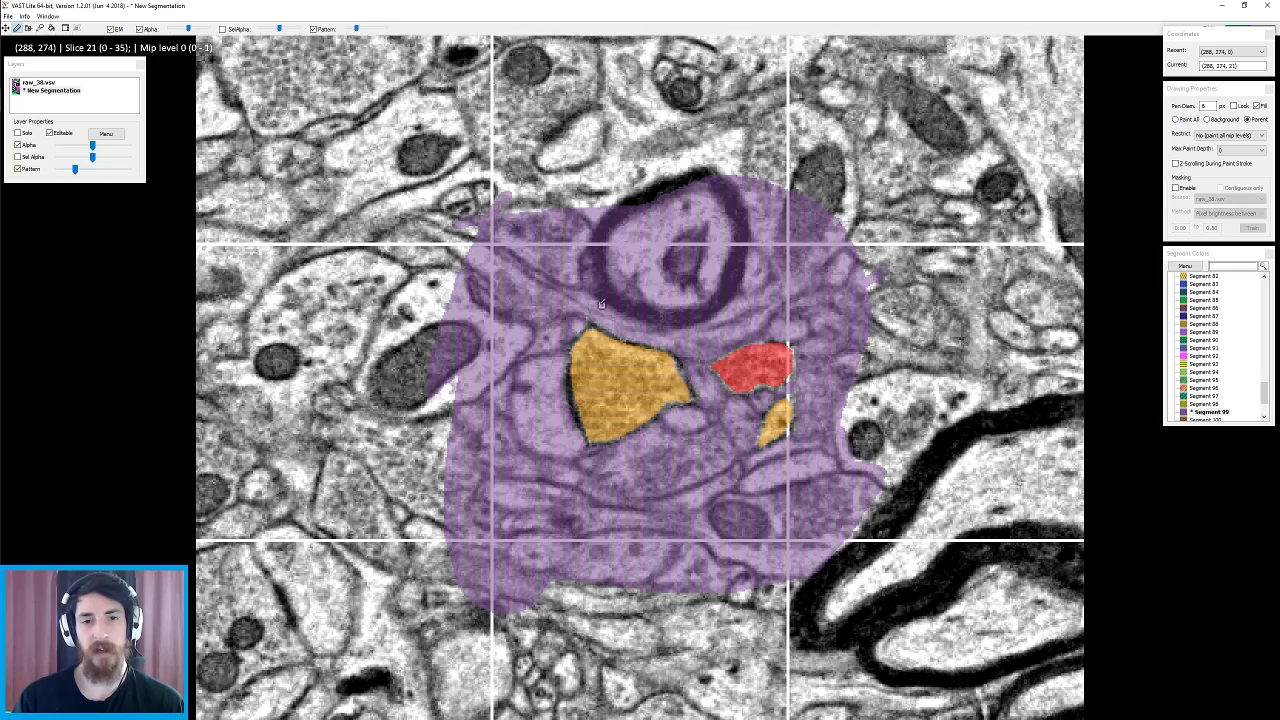
scroll(580, 304, "up", 1)
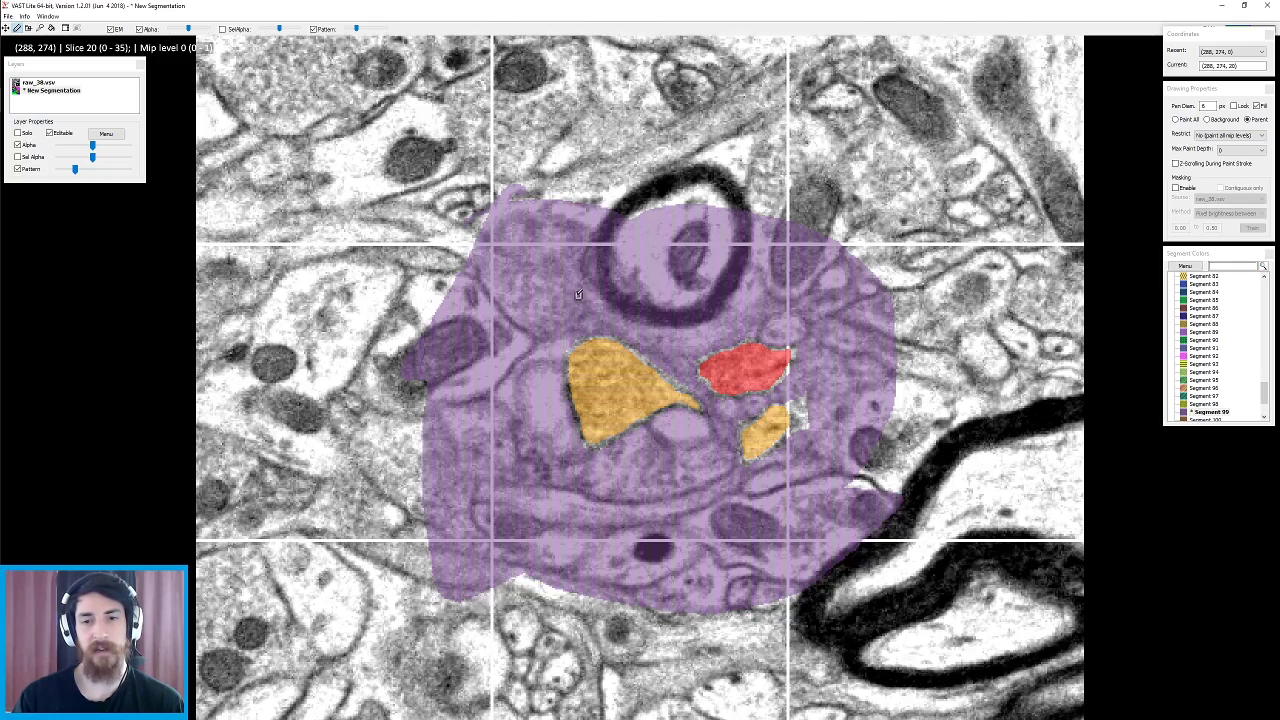
scroll(630, 303, "up", 3)
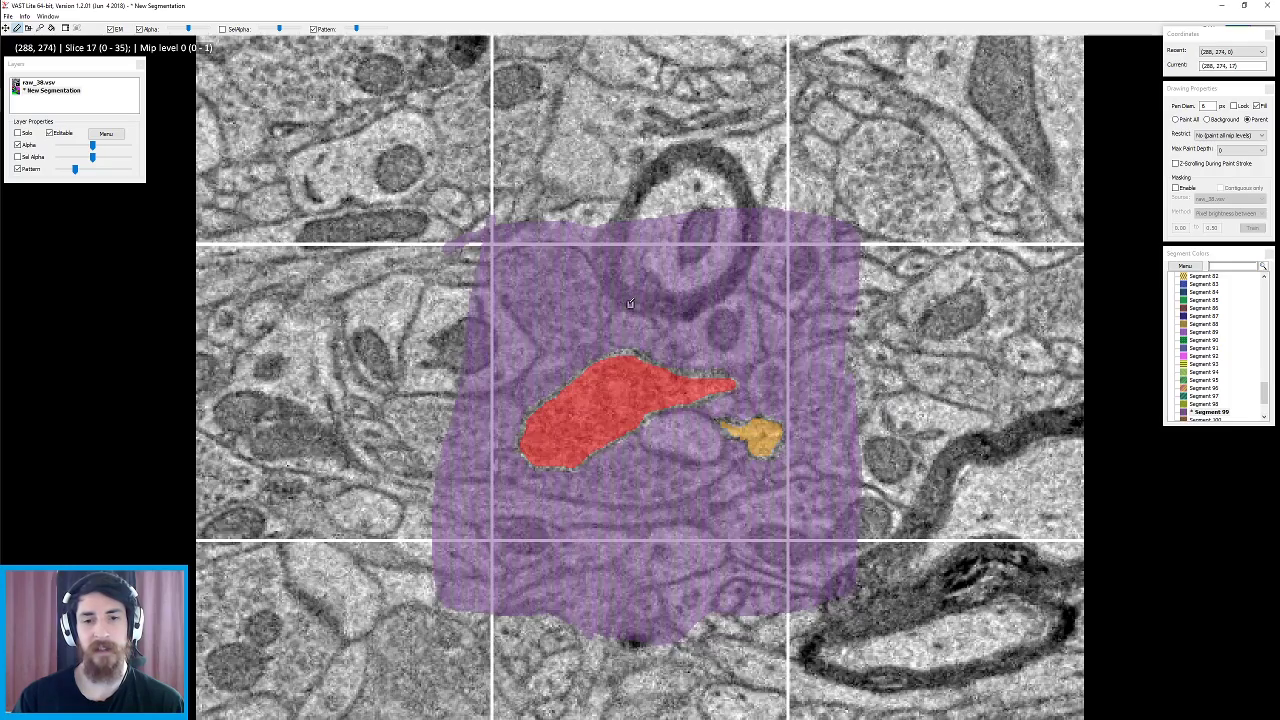
scroll(630, 303, "up", 2)
scroll(630, 303, "down", 2)
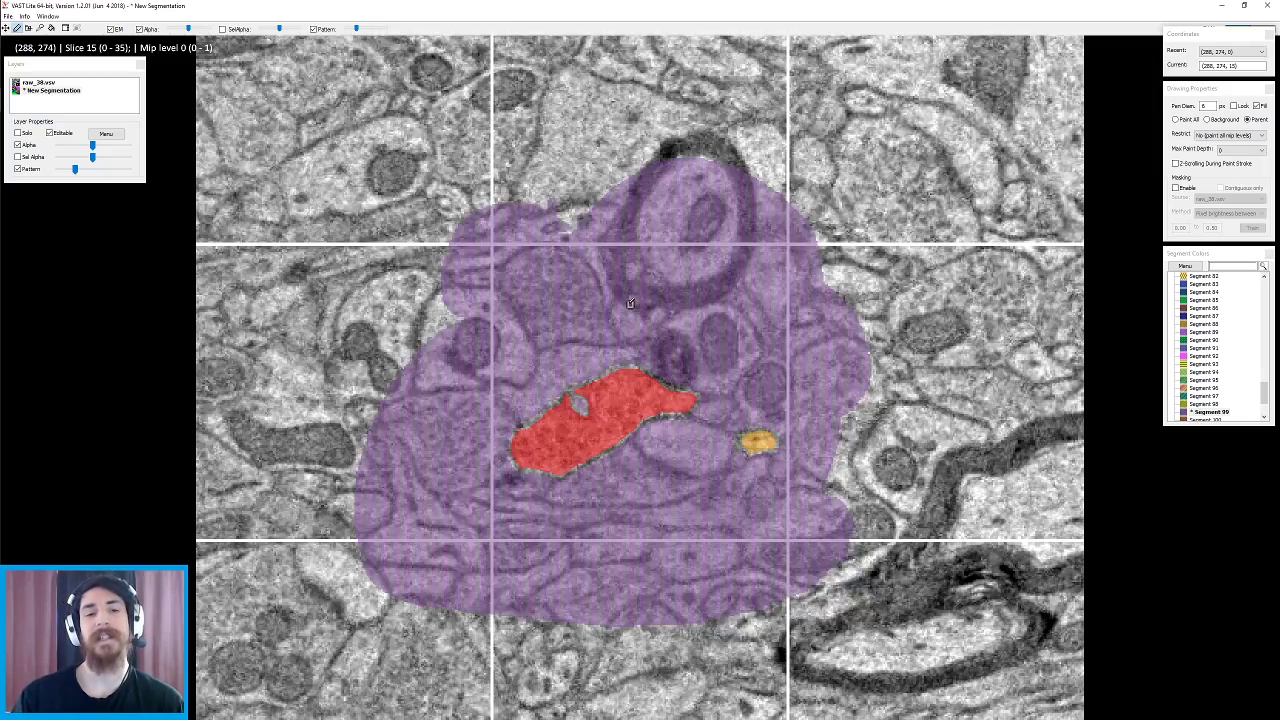
scroll(630, 303, "up", 2)
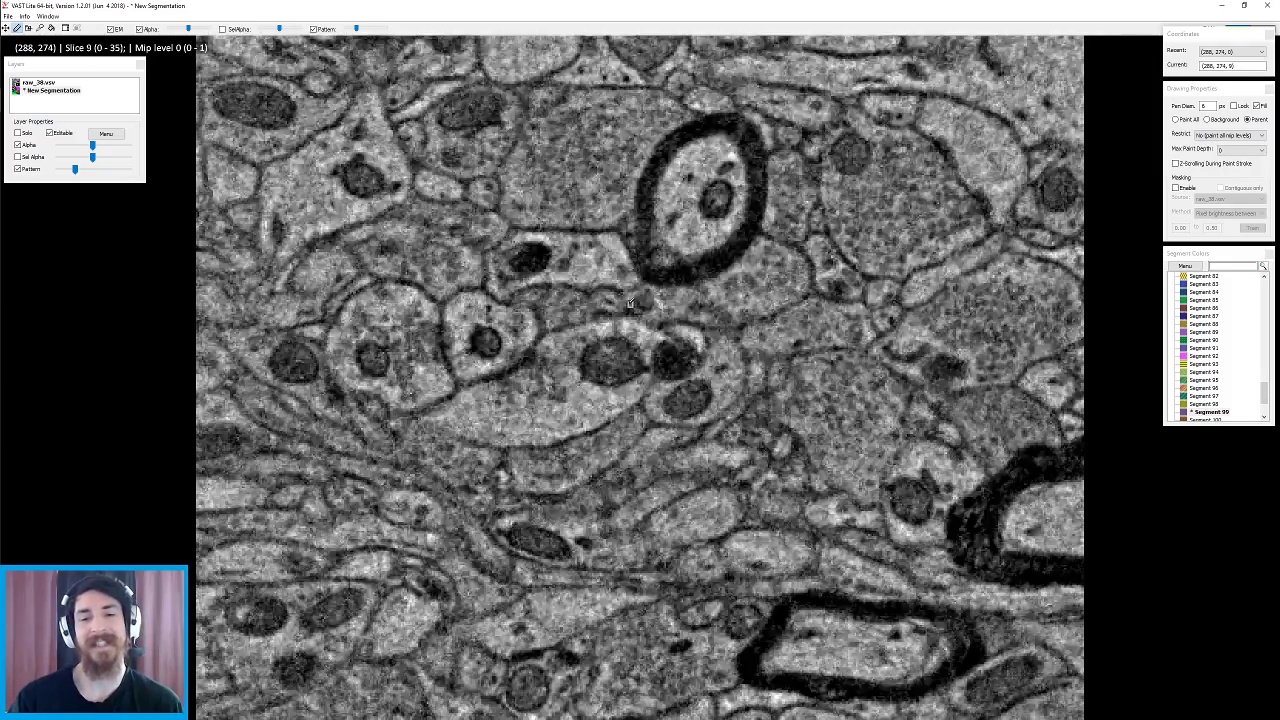
scroll(630, 303, "down", 2)
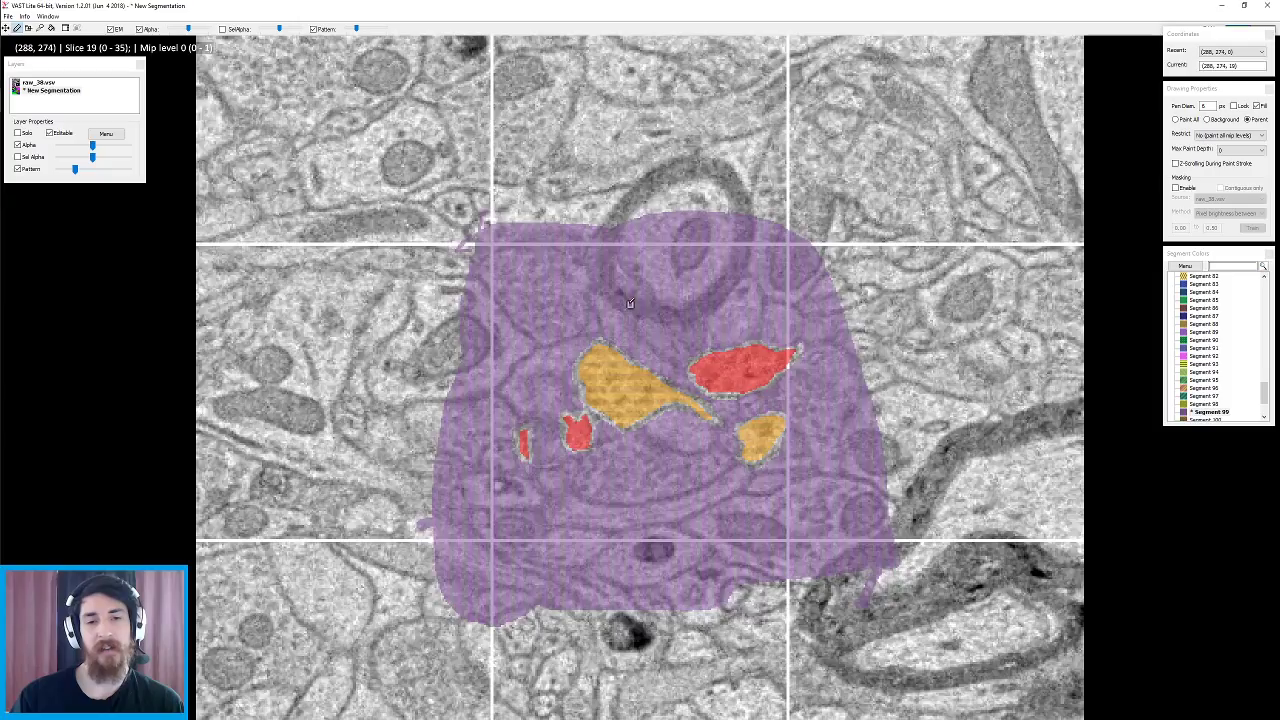
scroll(630, 303, "down", 7)
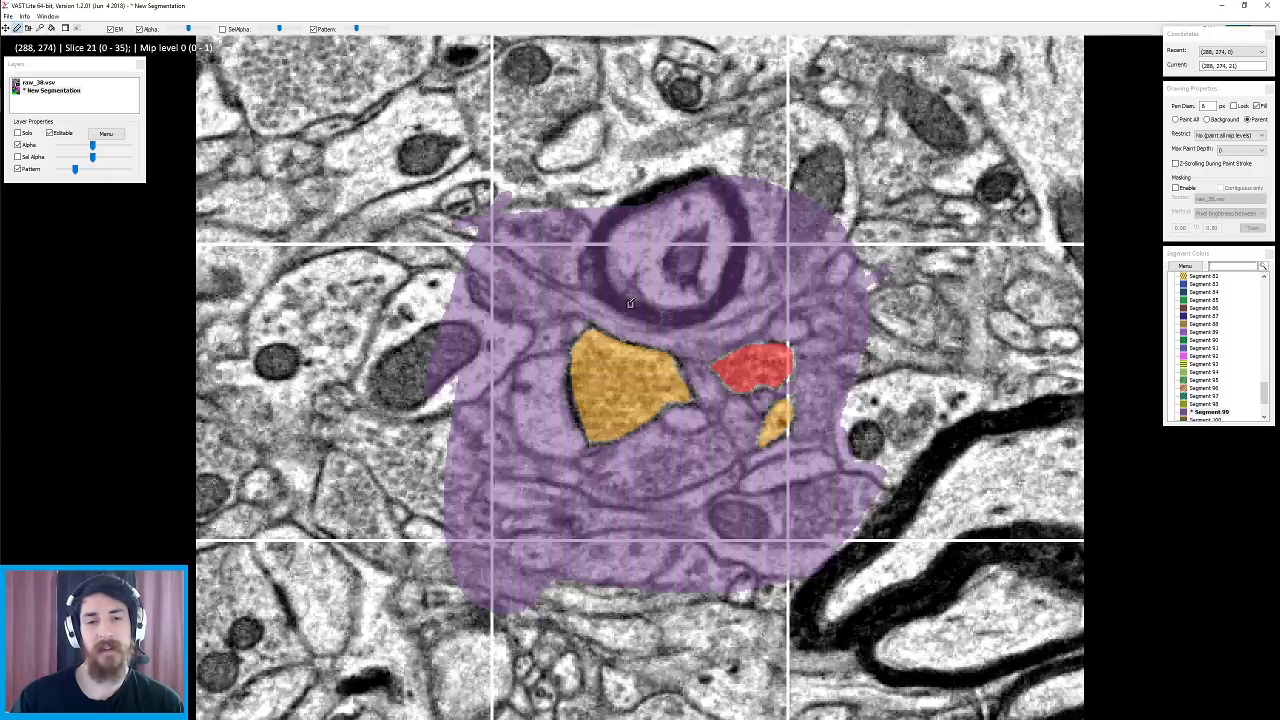
scroll(630, 303, "up", 4)
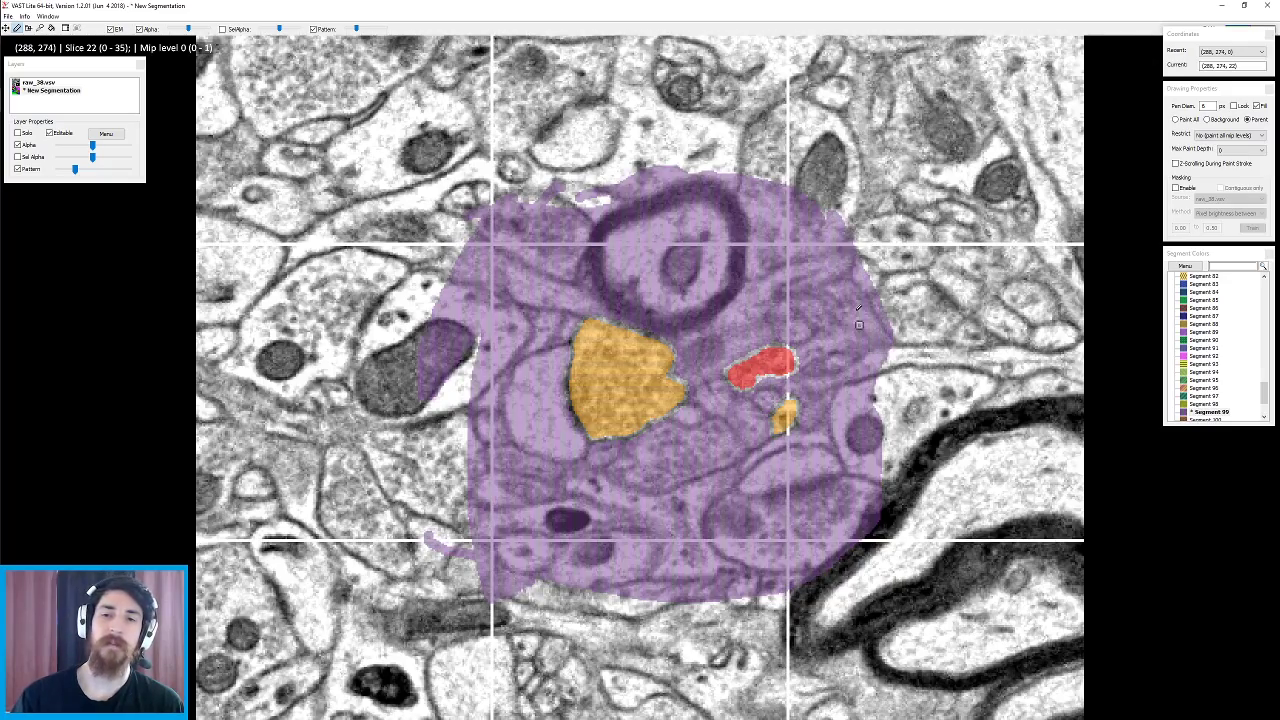
- Review the painted segments through the stack from slice 22 back to slice 8 and return to slice 14
scroll(855, 170, "up", 10)
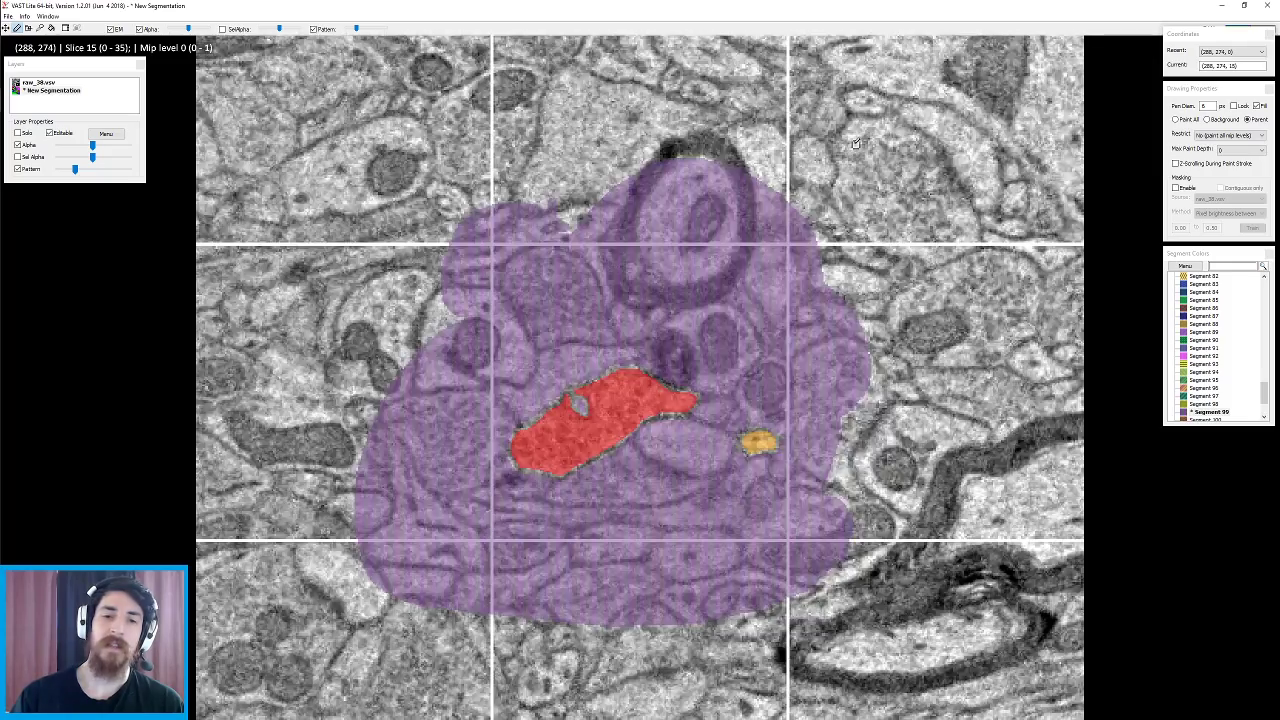
scroll(855, 143, "up", 4)
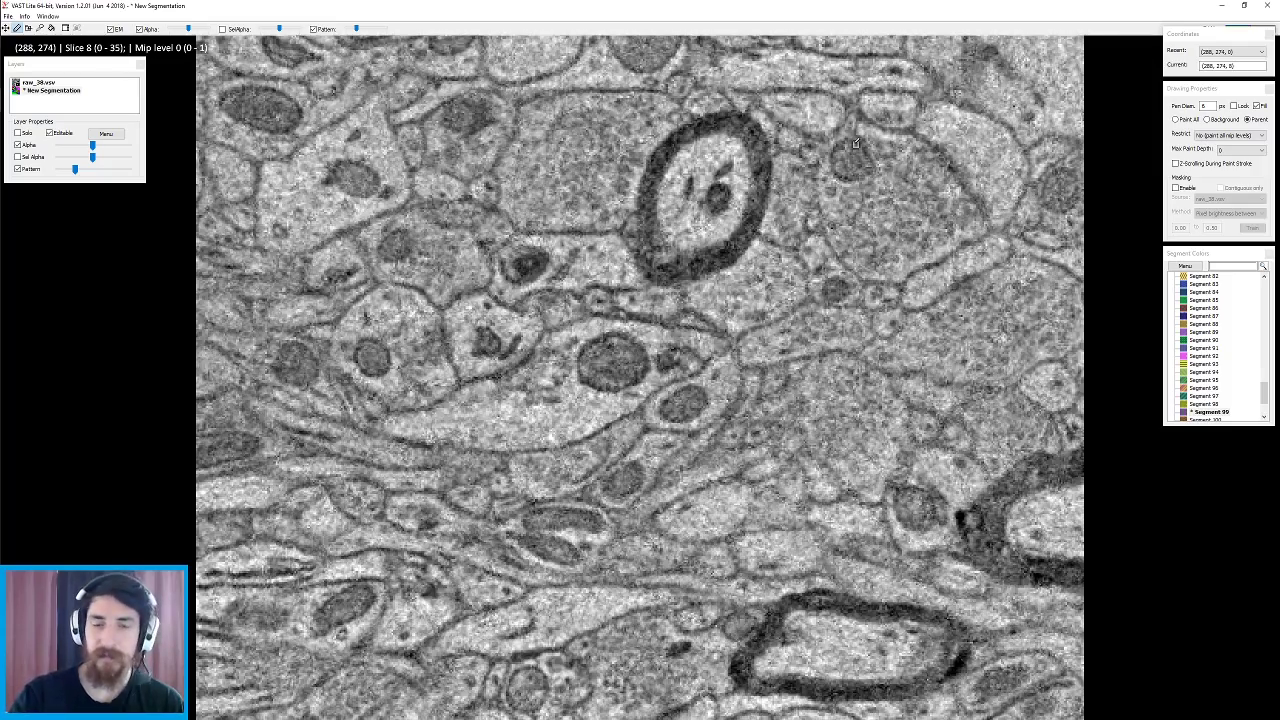
scroll(855, 143, "down", 6)
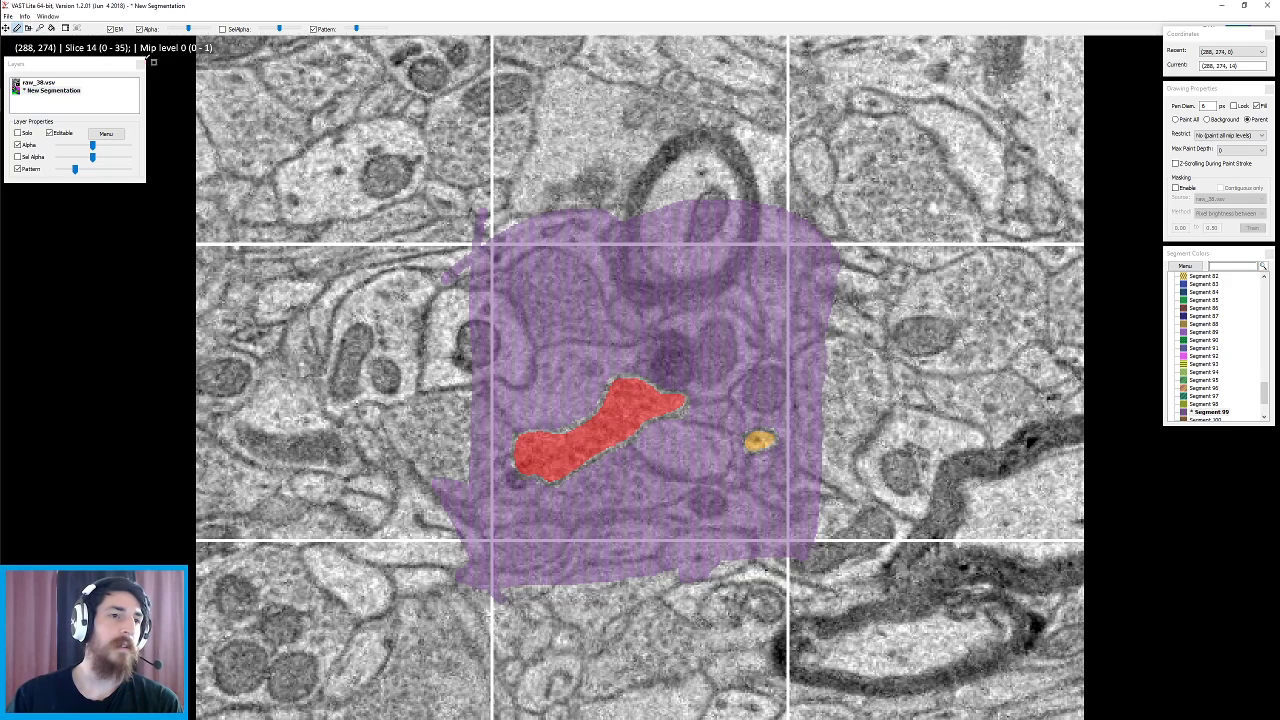
- Start saving the segmentation as a new file and browse to the V1DD > Vast_files > sparse_cutout38 folder
left_click(8, 16)
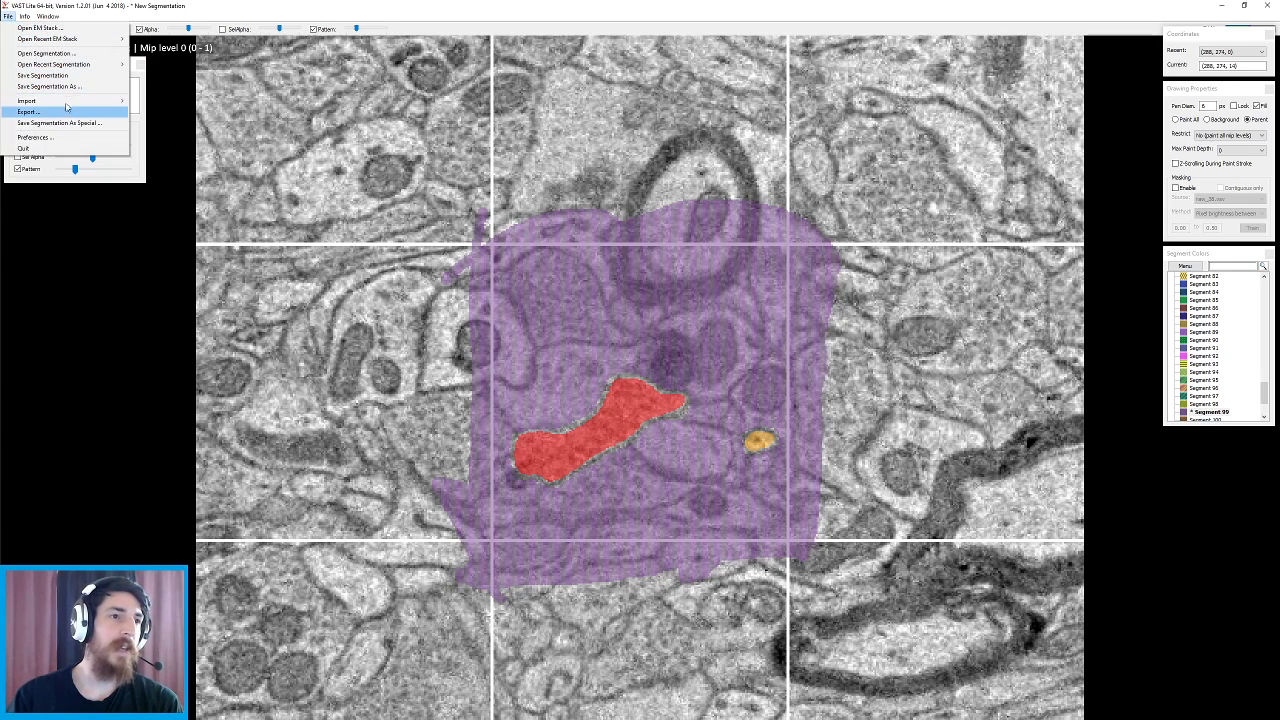
left_click(55, 86)
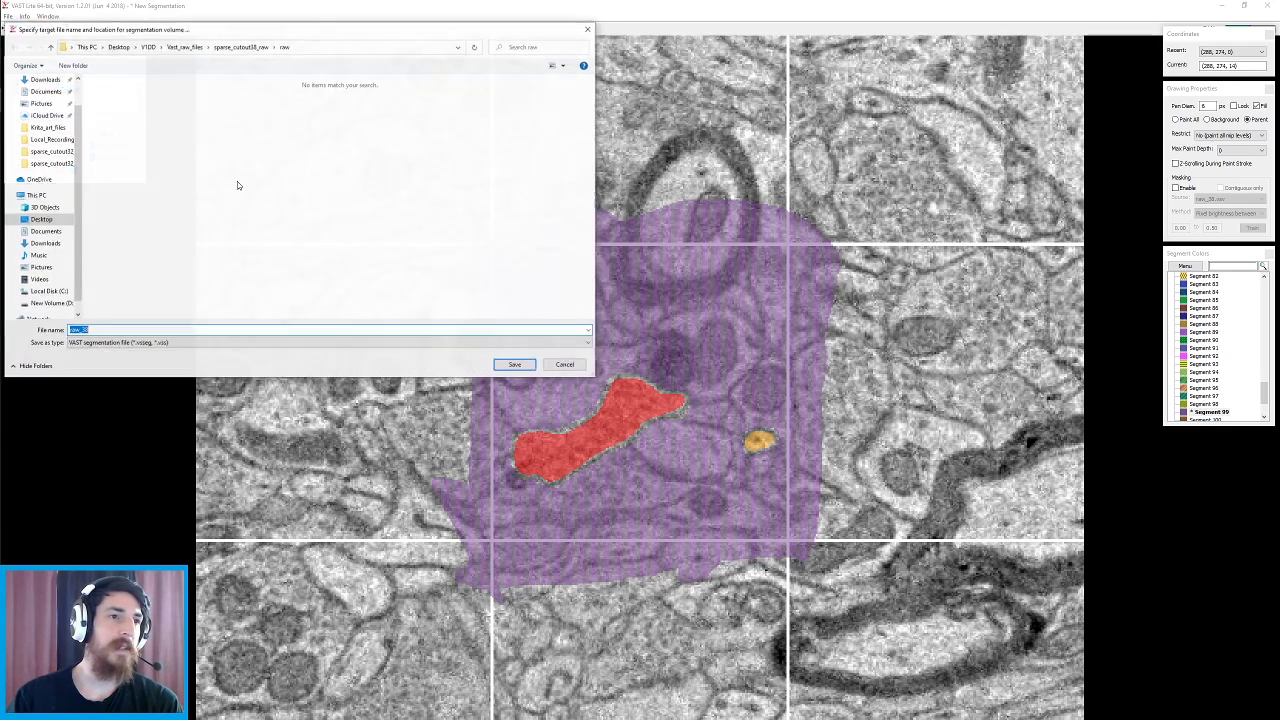
left_click(198, 48)
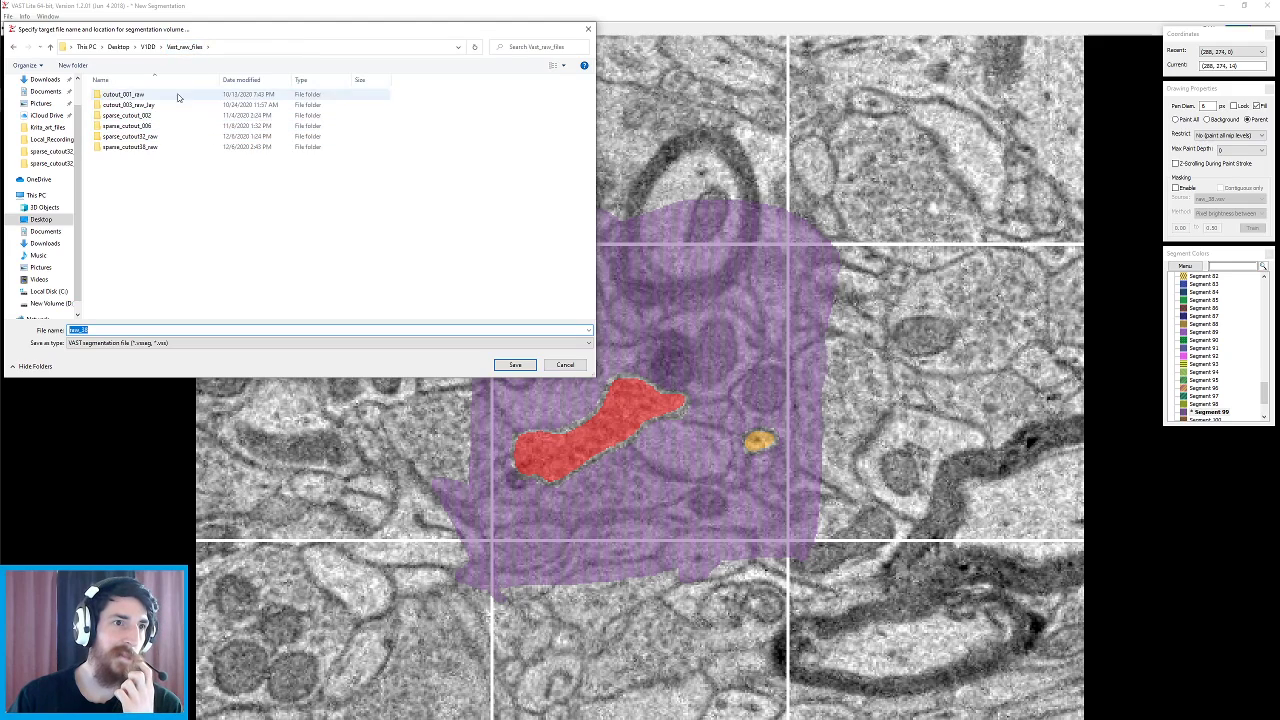
left_click(147, 47)
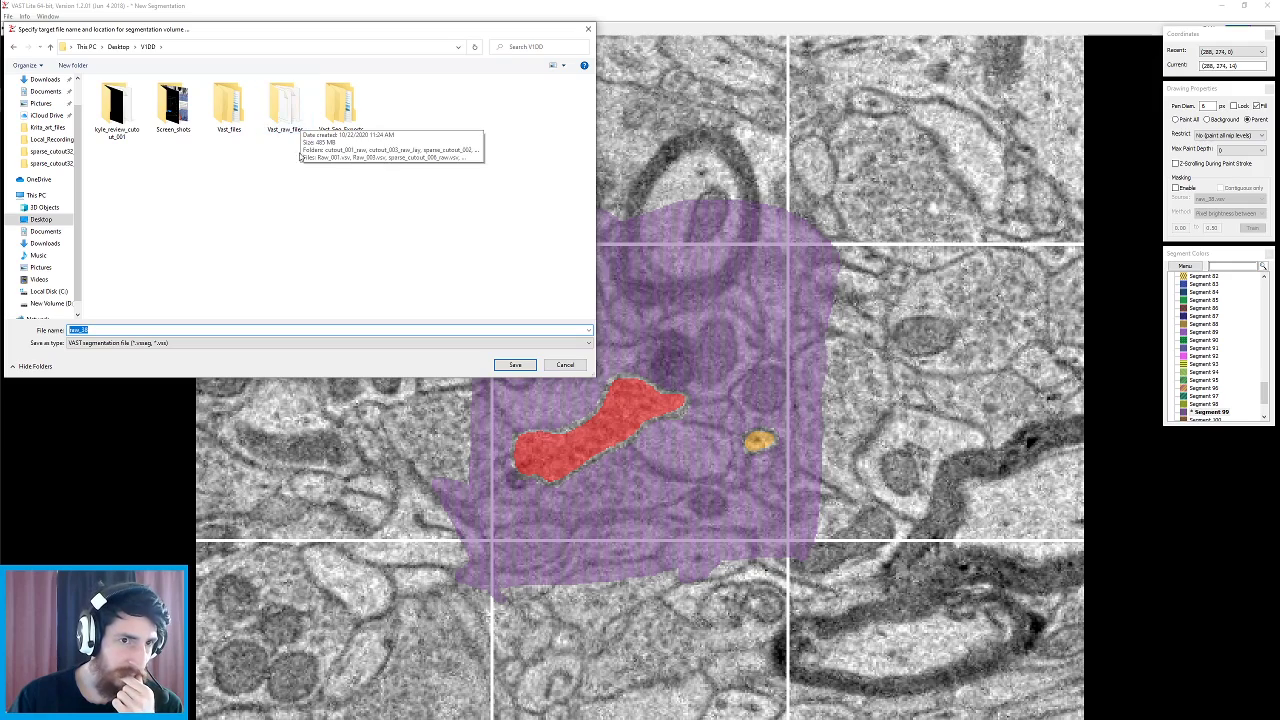
double_click(230, 108)
double_click(188, 147)
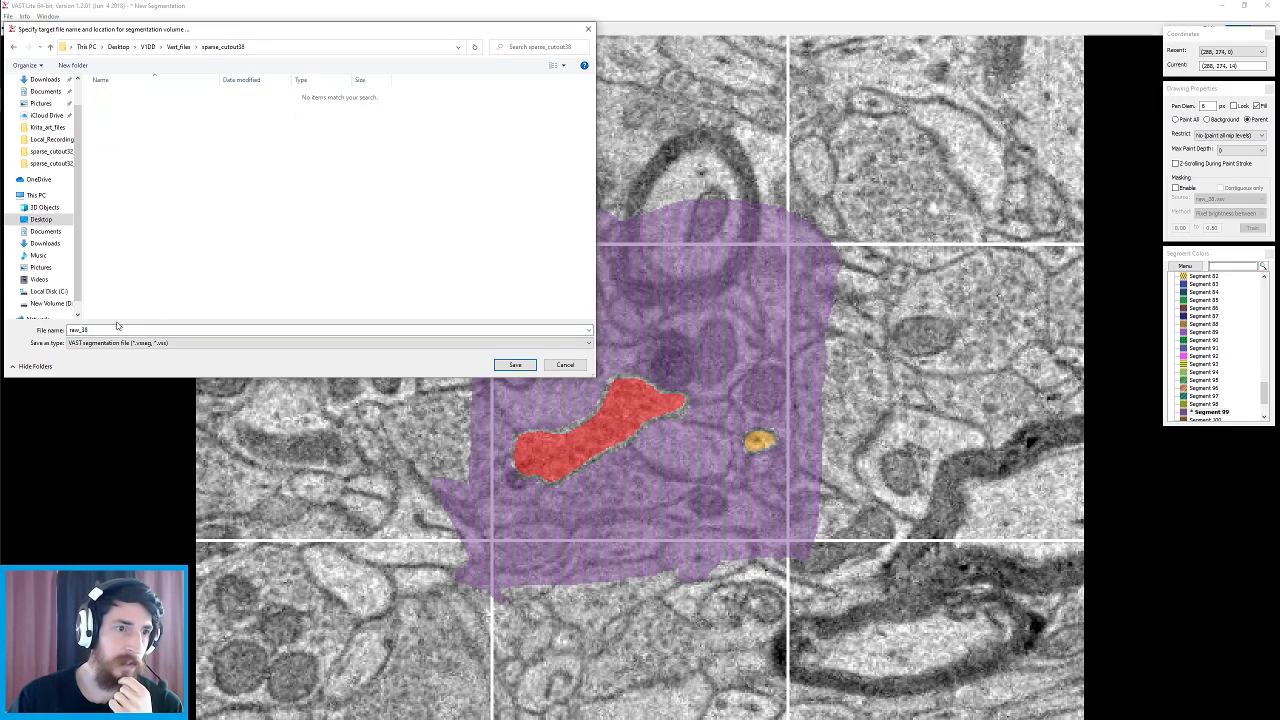
- Name the segmentation file seg_38, save it and dismiss the image stack warning
double_click(79, 329)
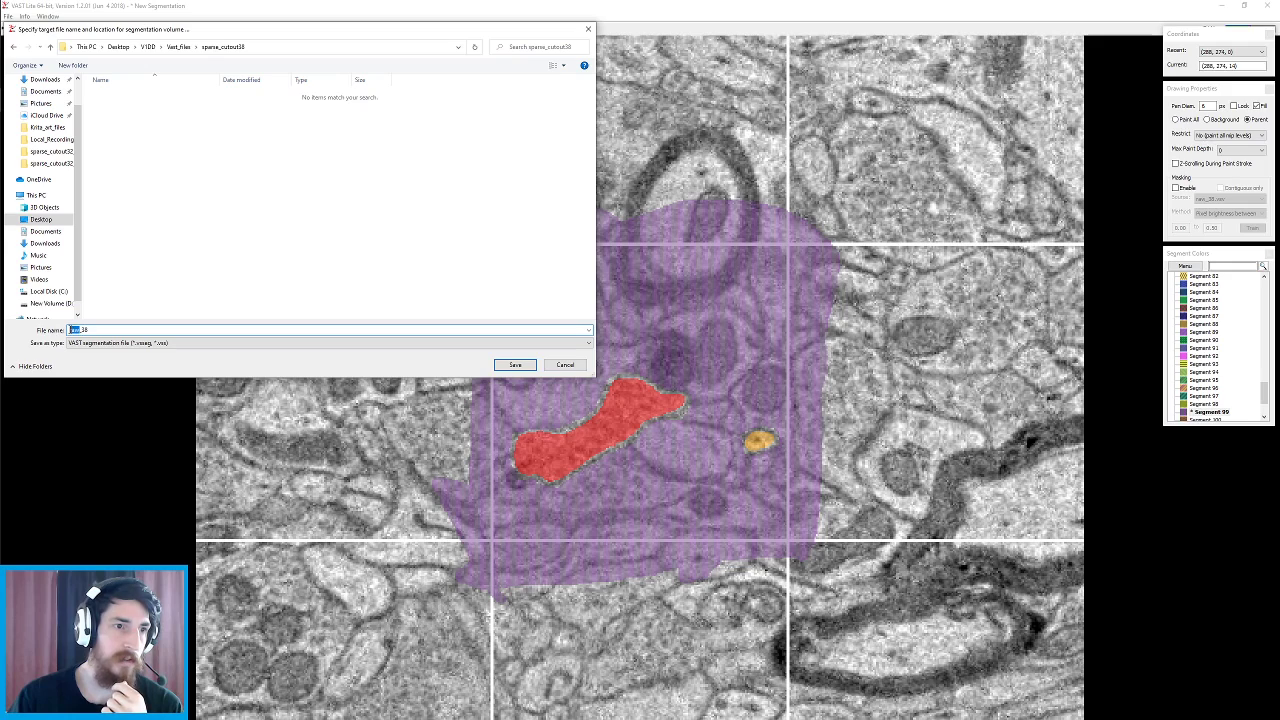
left_click(115, 331)
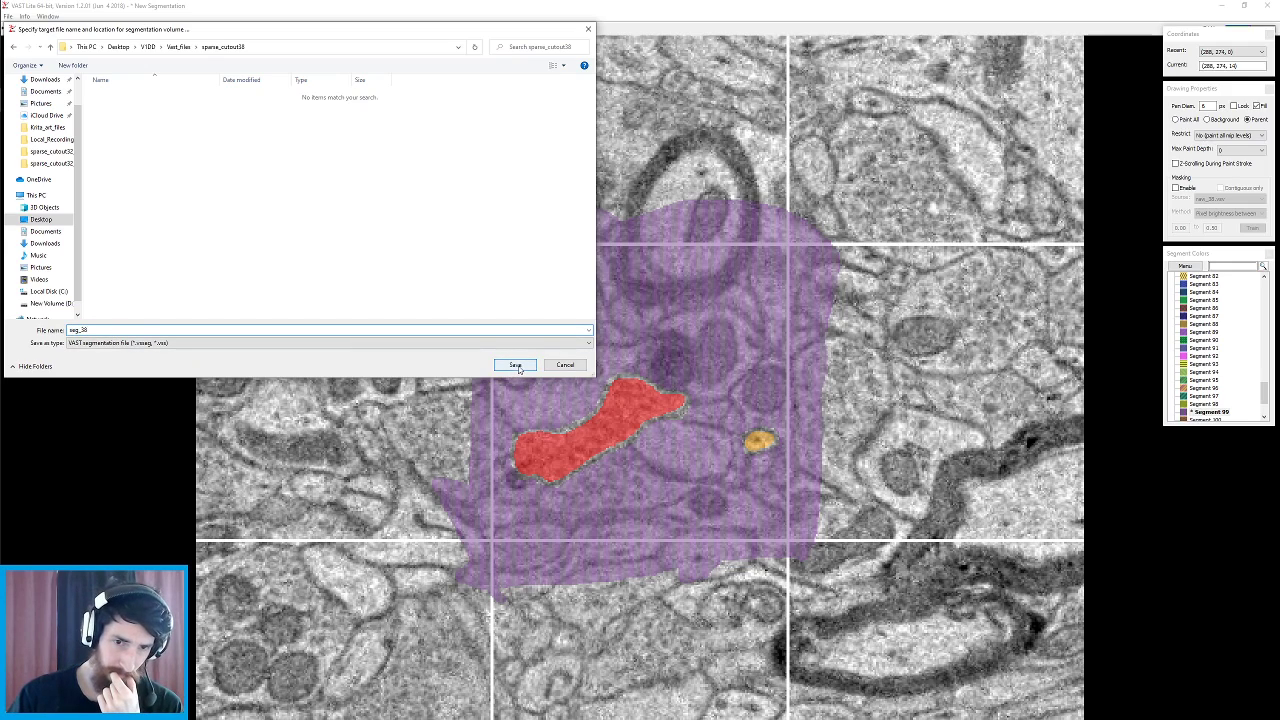
left_click(515, 365)
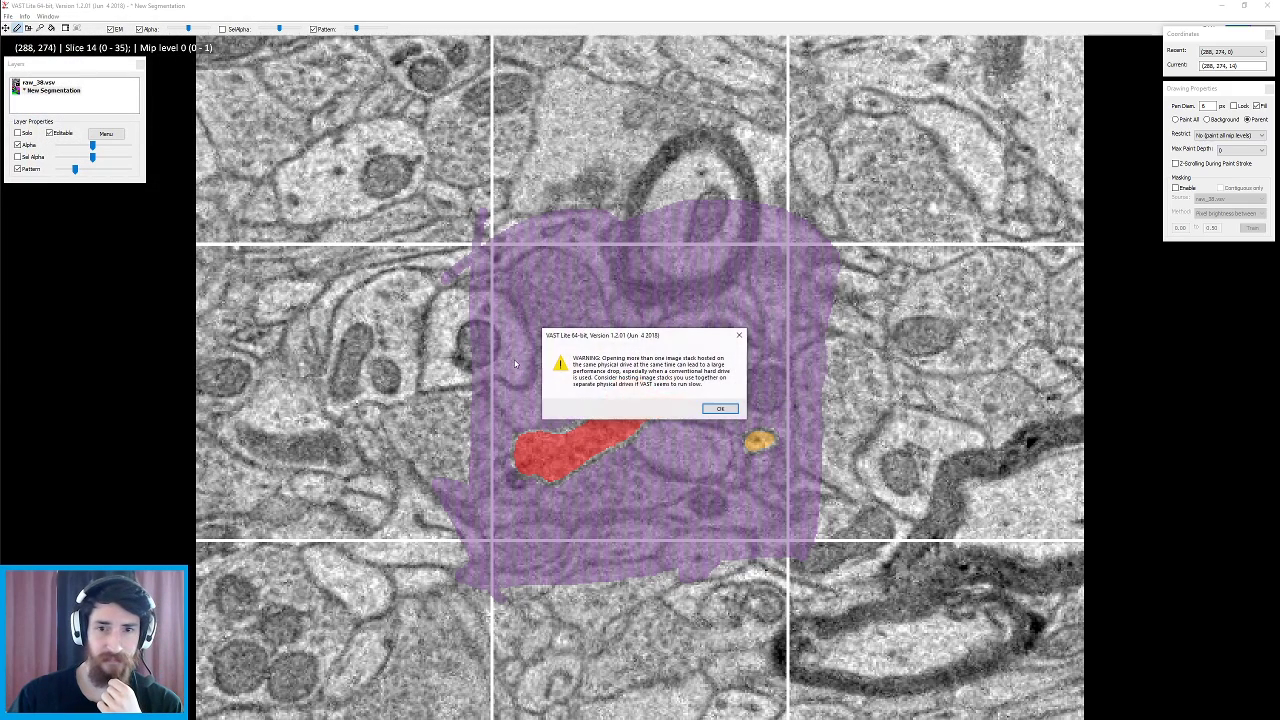
left_click(716, 408)
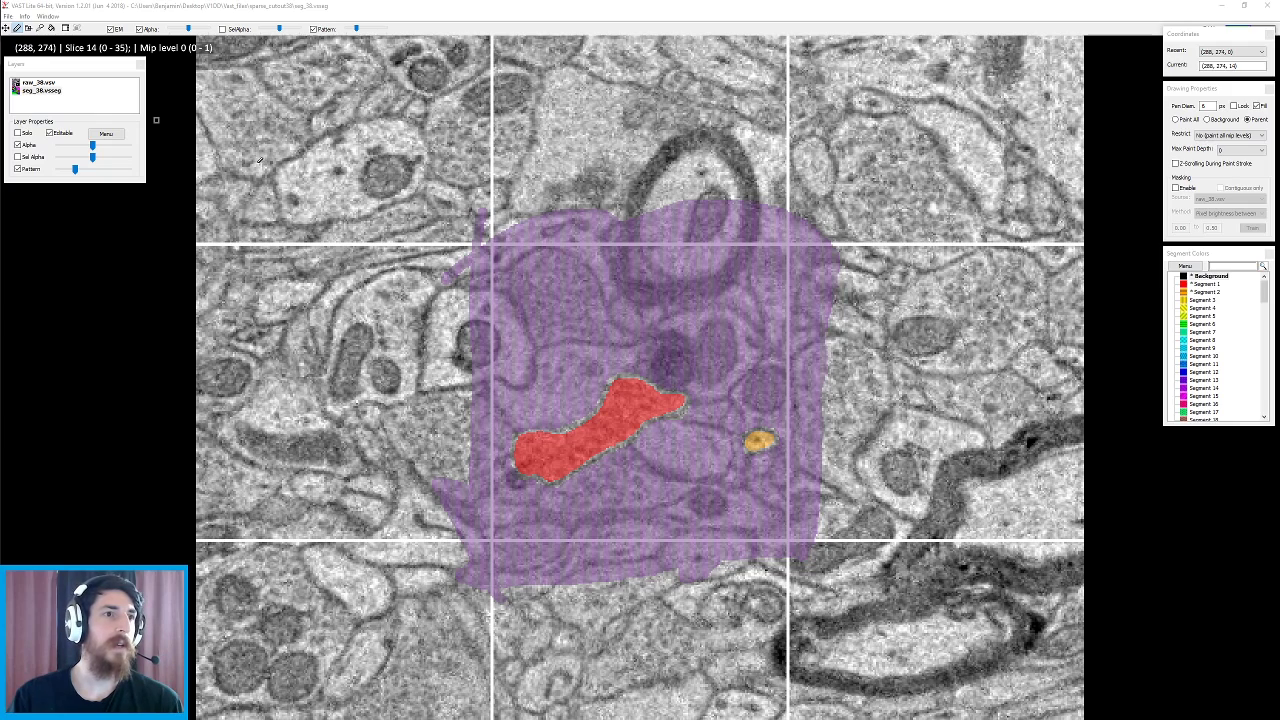
- Open the data export settings and set the segmentation export to uncompressed TIF with 24-bit RGB-encoded pixels
left_click(10, 16)
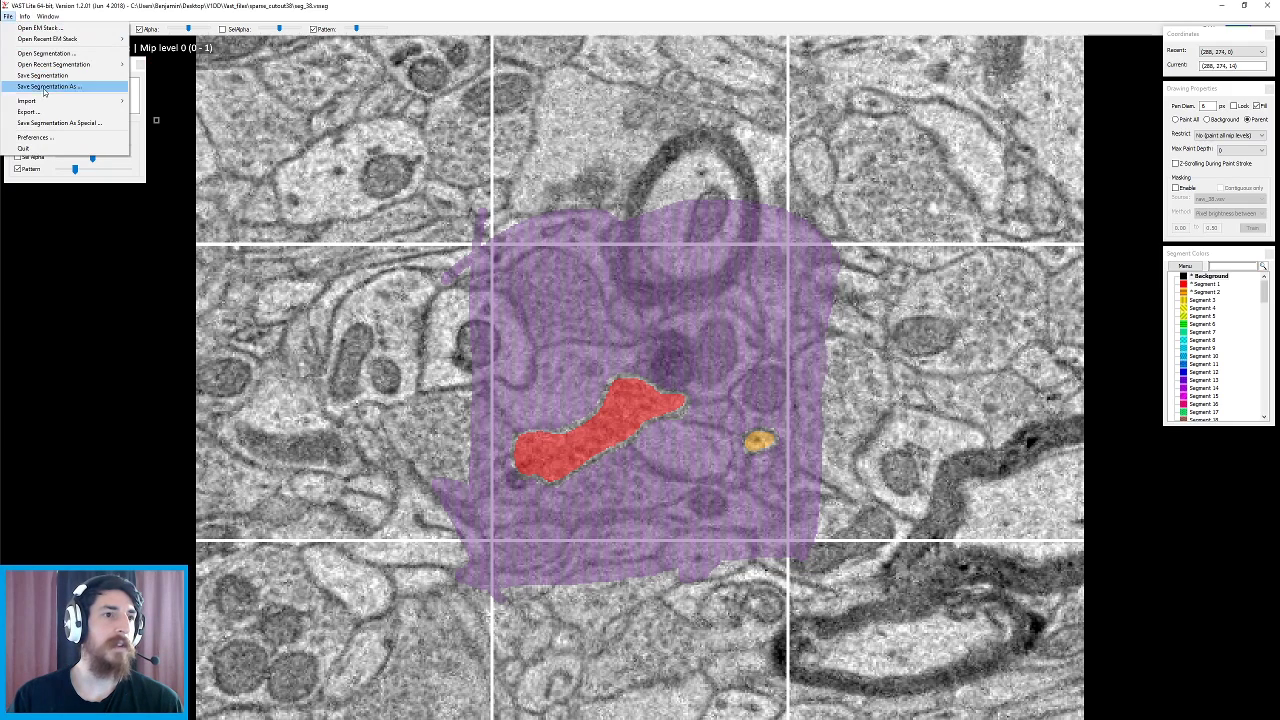
left_click(28, 111)
left_click(370, 67)
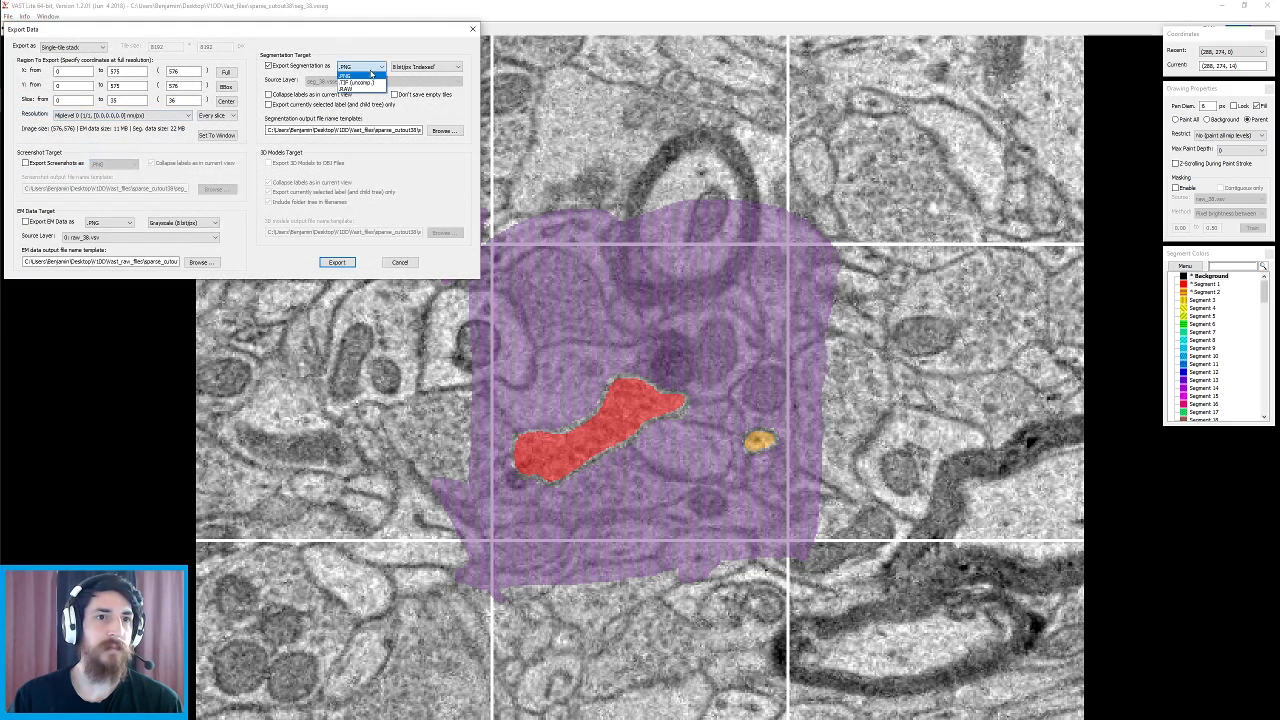
left_click(370, 82)
left_click(416, 68)
left_click(418, 85)
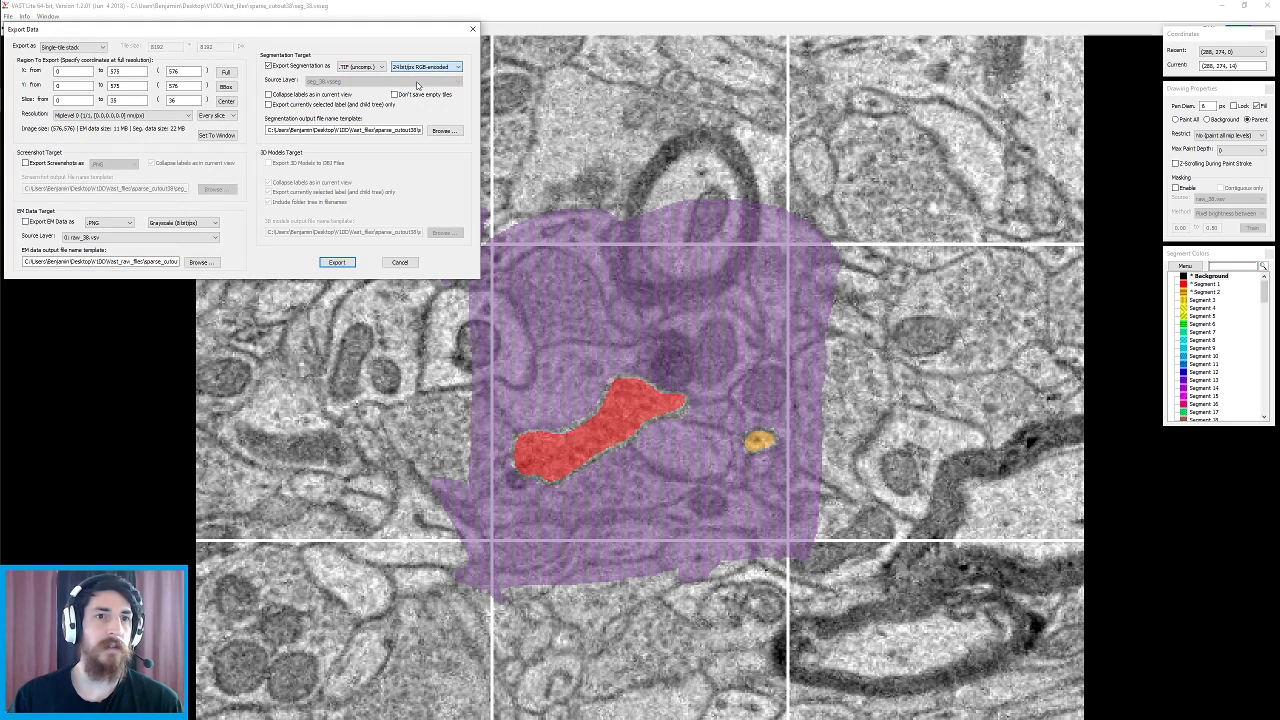
- Set the segmentation output location to V1DD > Vast_Seg_Exports > sparse_cutout38_export, keeping the suggested name template, and run the export
left_click(443, 130)
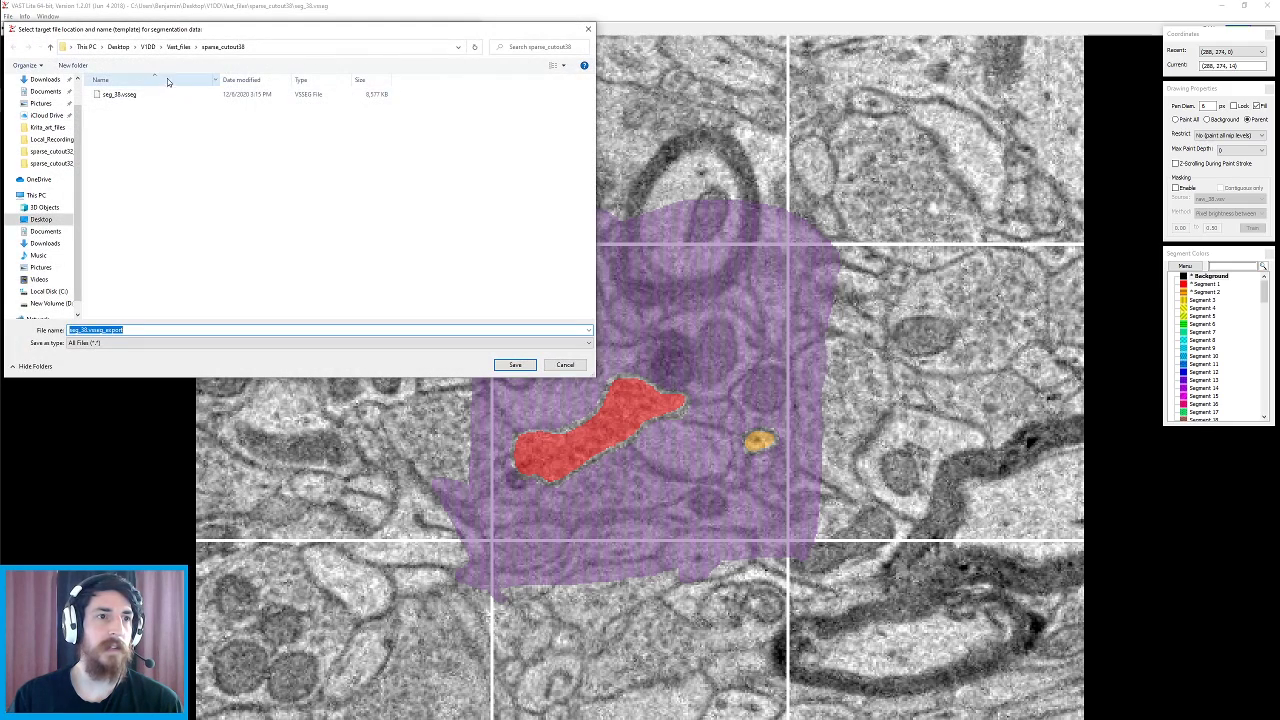
left_click(181, 47)
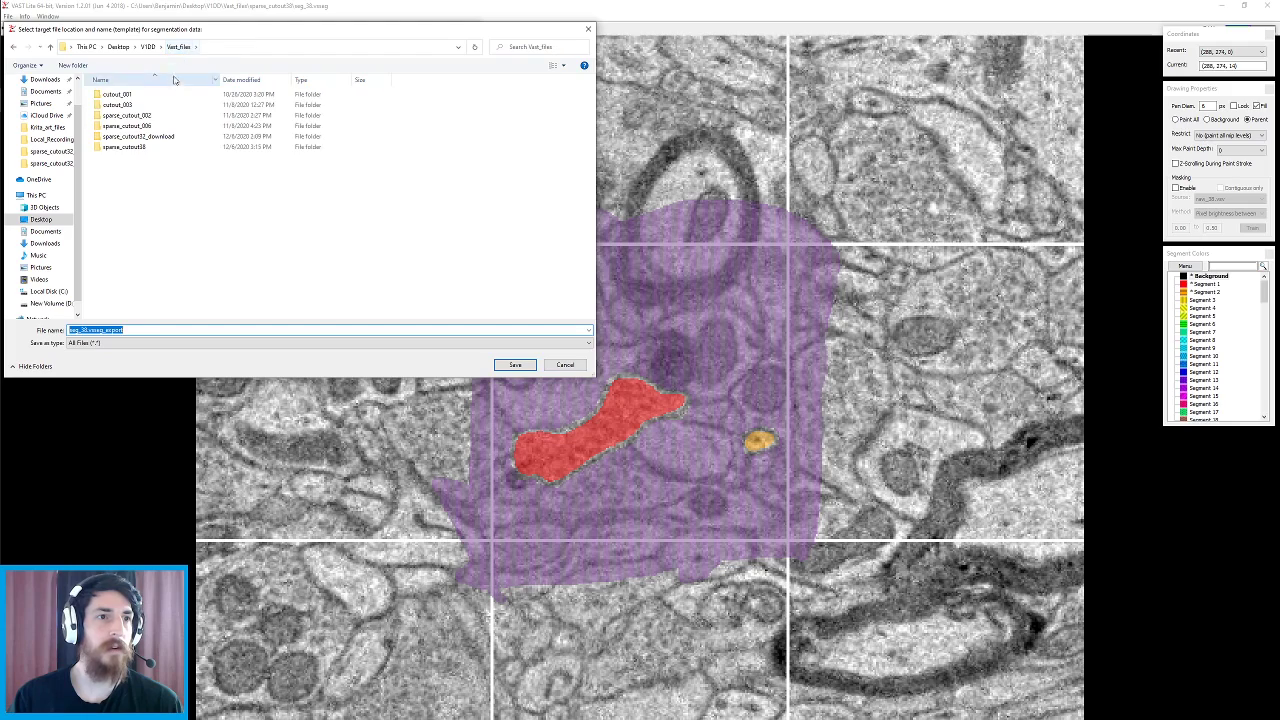
left_click(149, 47)
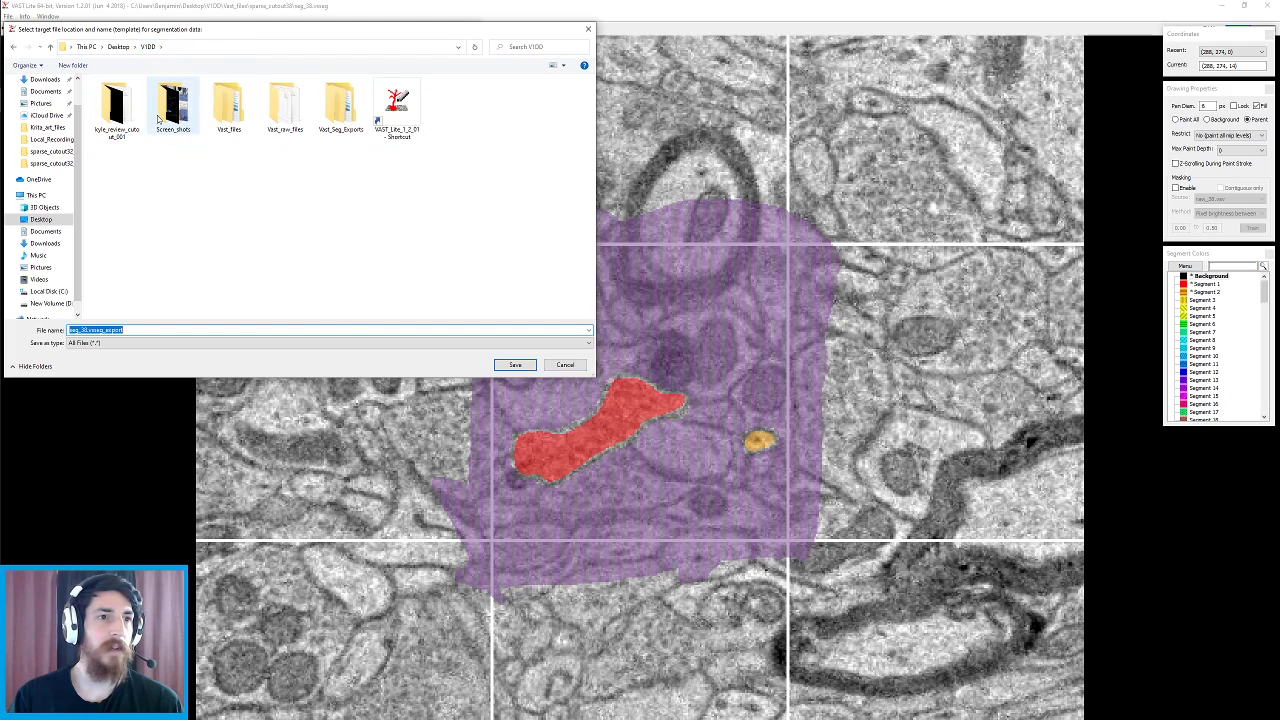
double_click(338, 116)
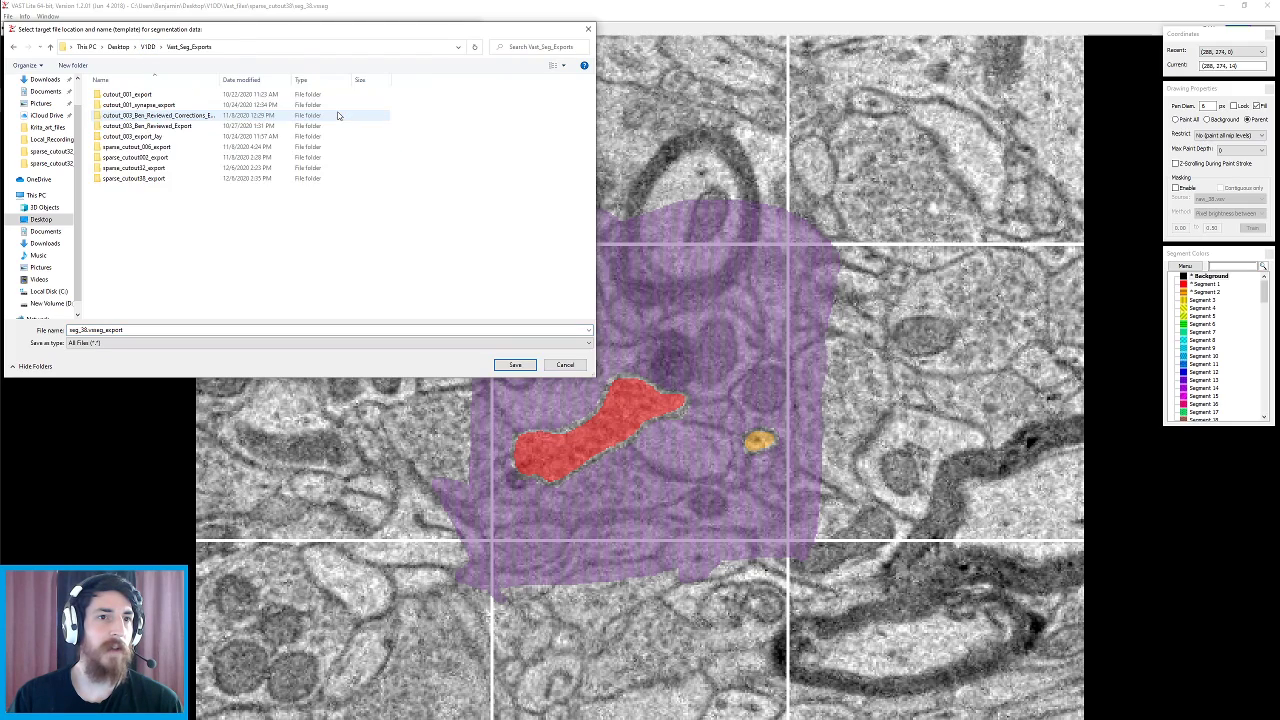
double_click(184, 182)
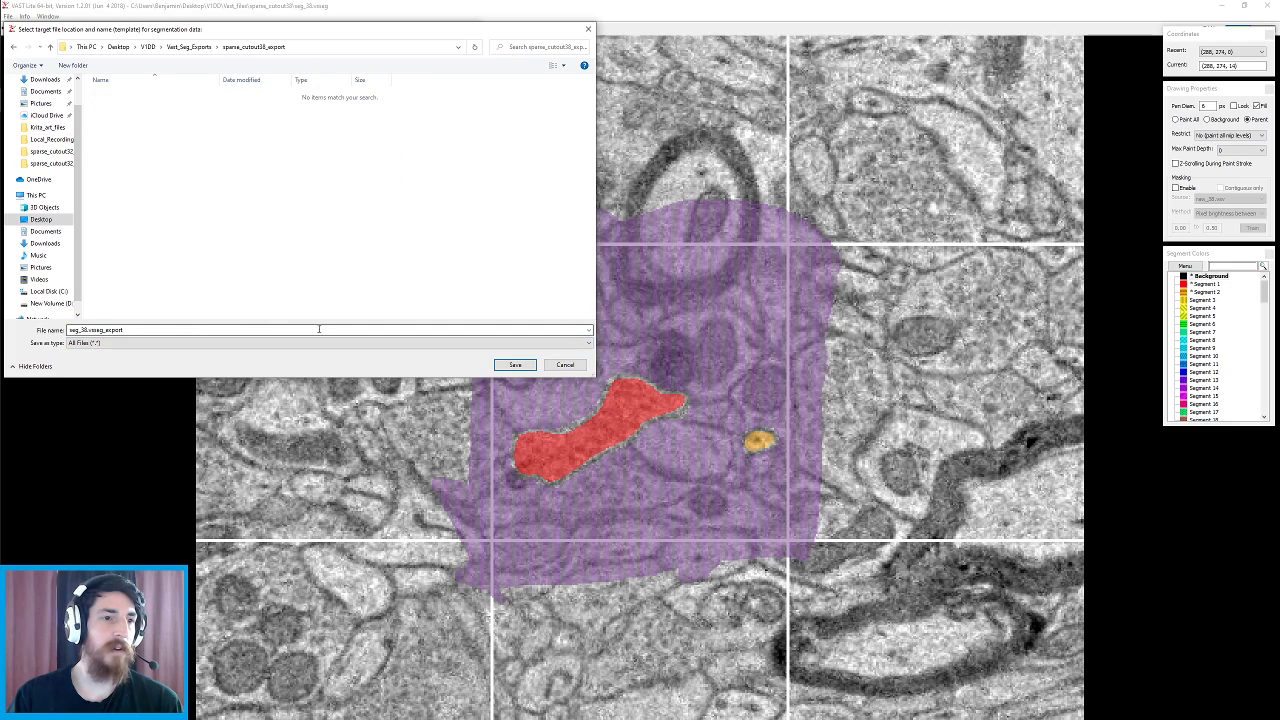
left_click(524, 367)
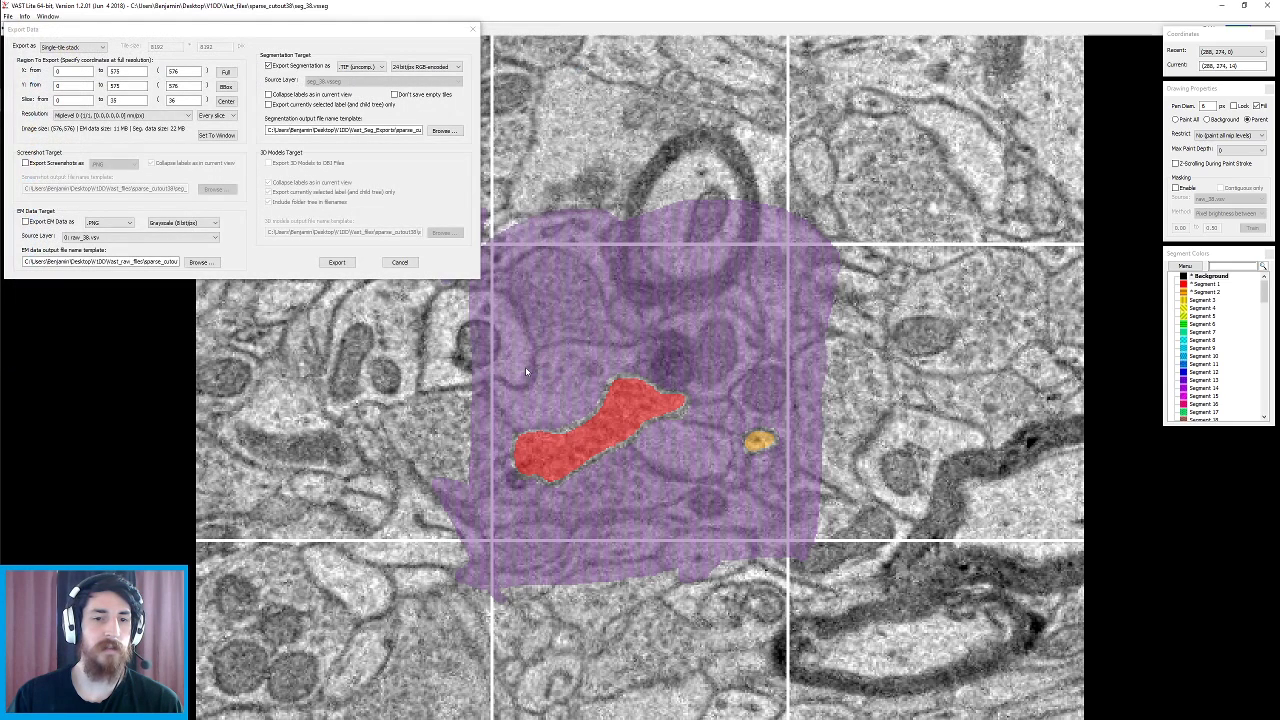
left_click(339, 262)
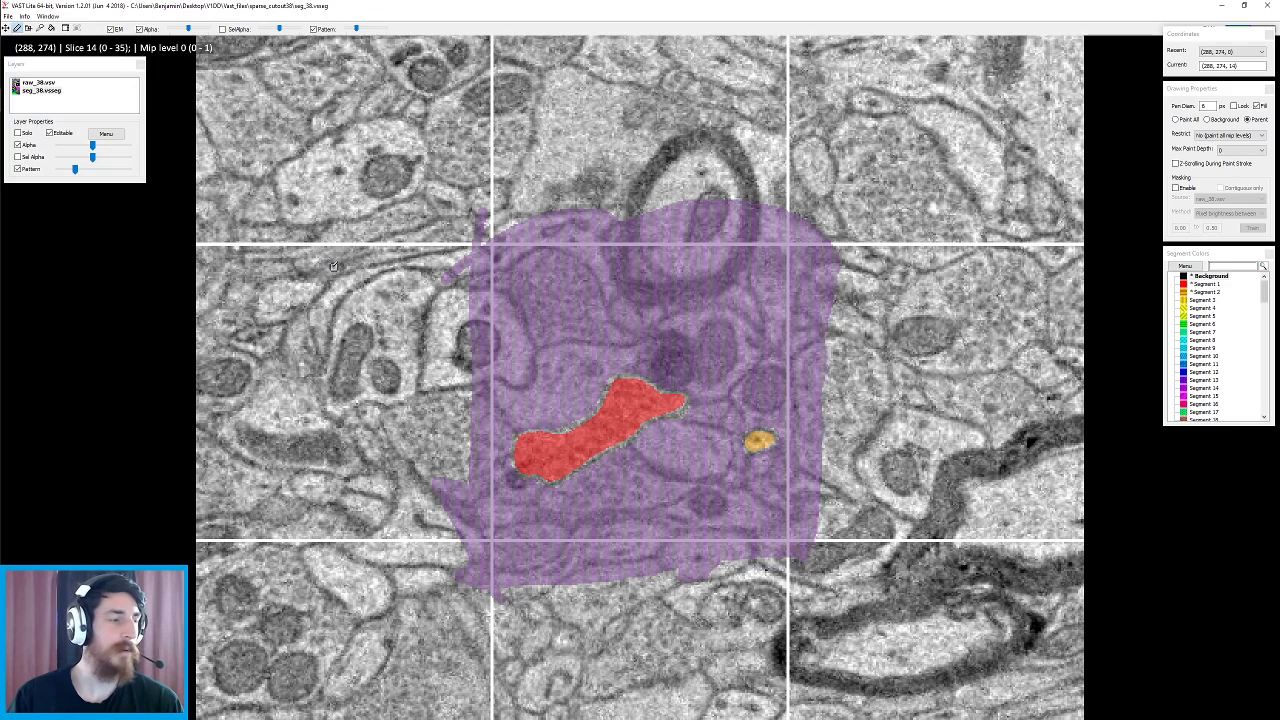
- Switch to File Explorer, open V1DD > Vast_Seg_Exports > sparse_cutout38_export and select all the exported TIF slices
key("alt+Tab")
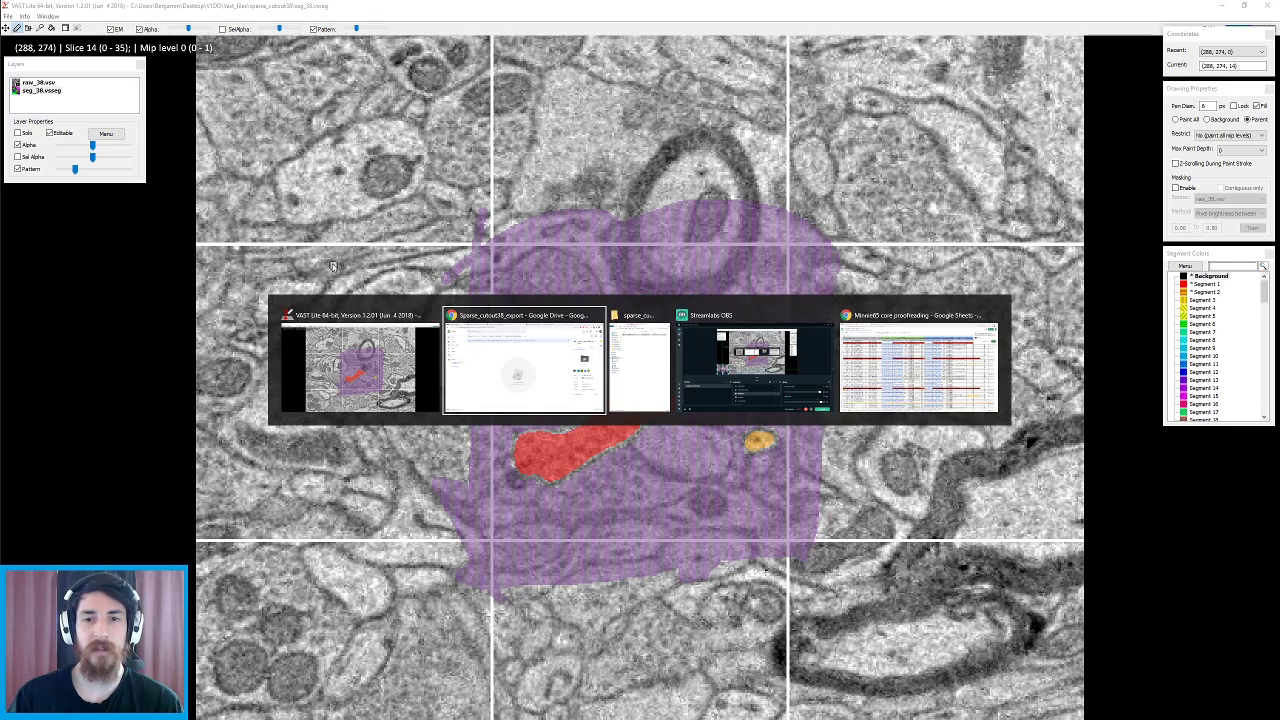
key("alt+Tab")
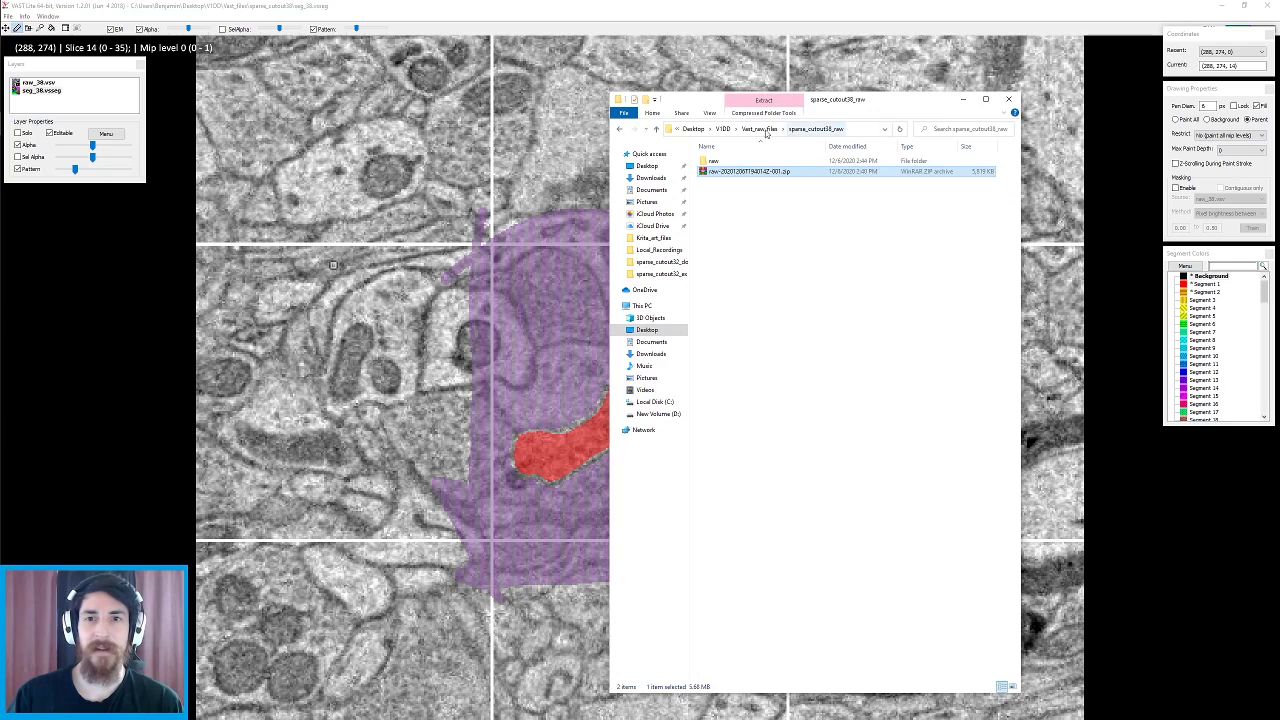
left_click(724, 129)
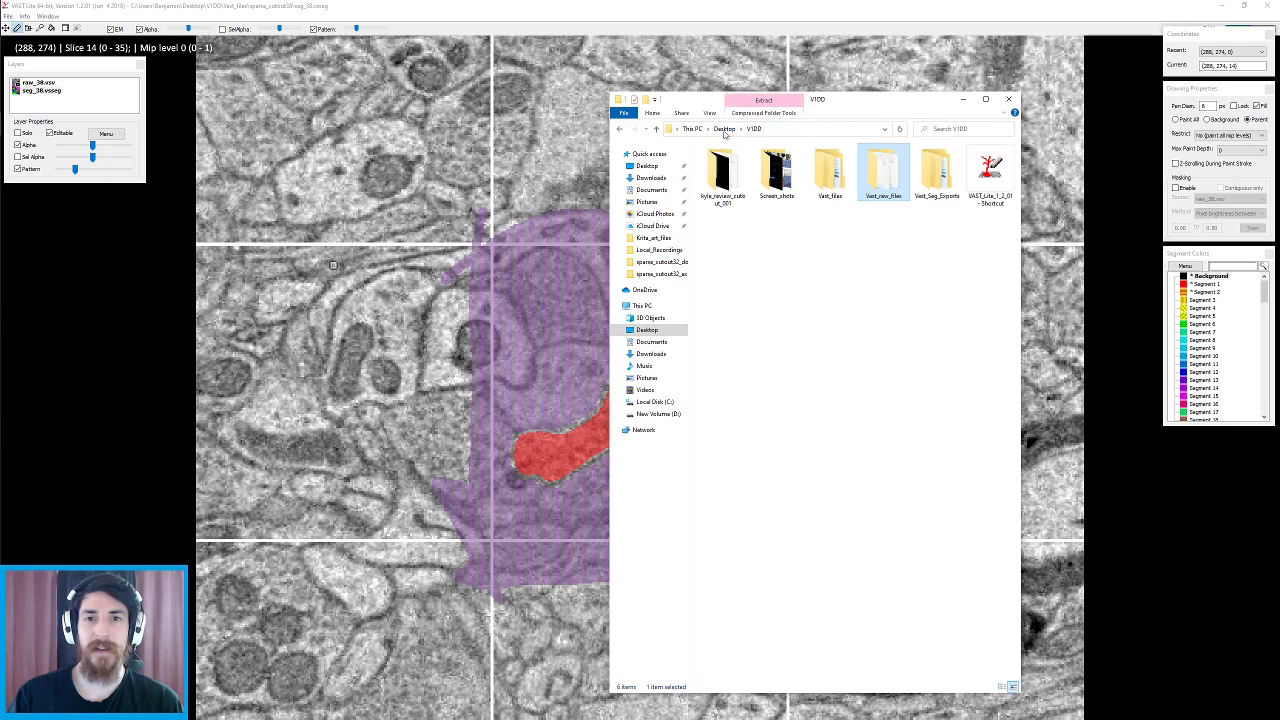
double_click(922, 183)
double_click(766, 246)
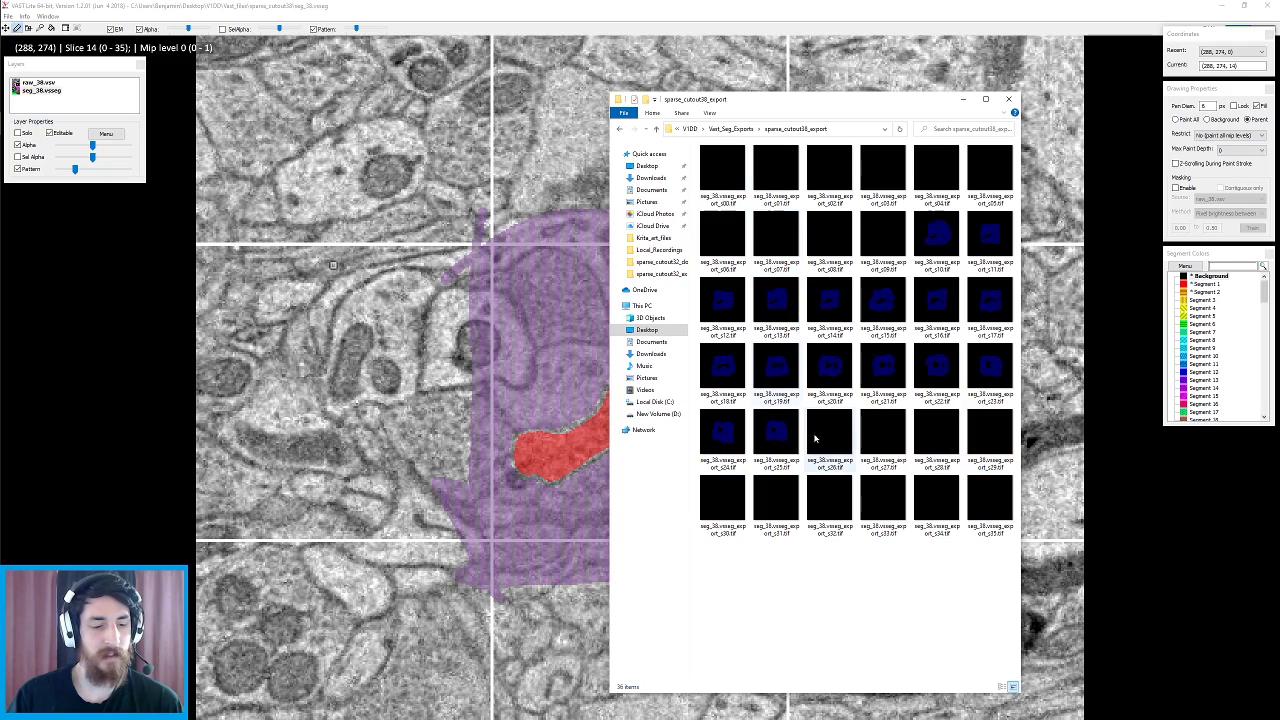
key("ctrl+a")
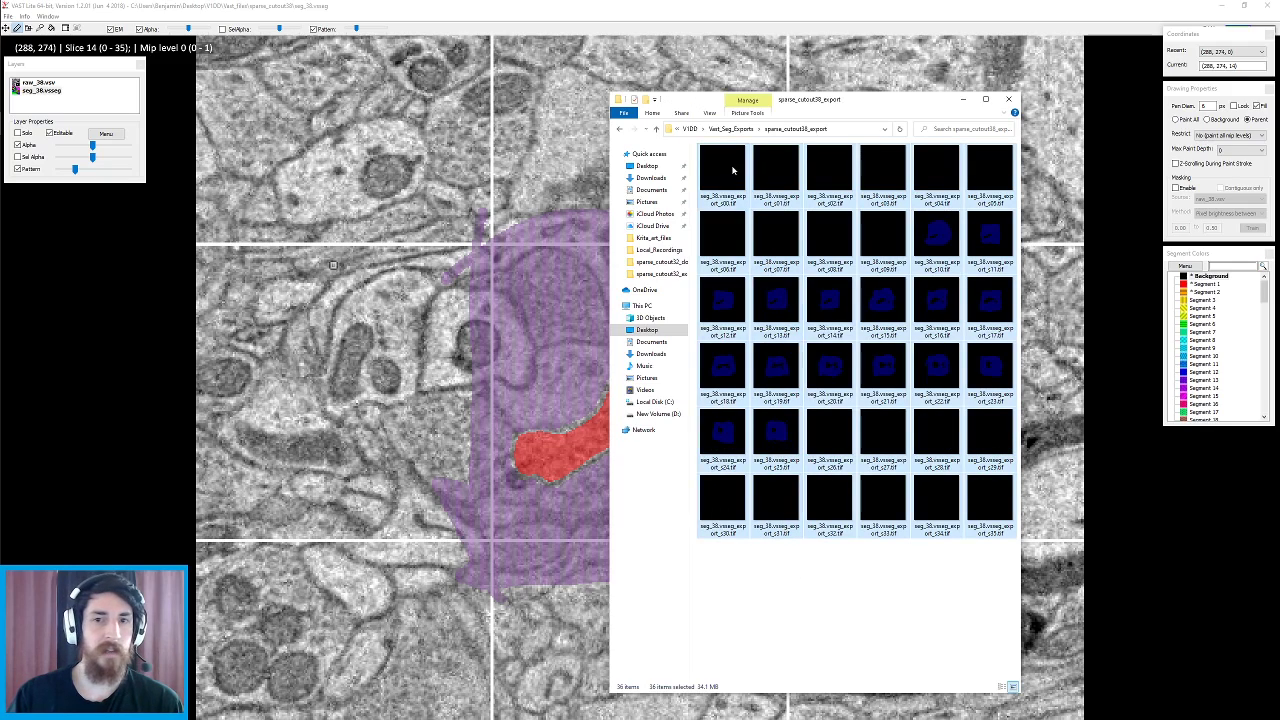